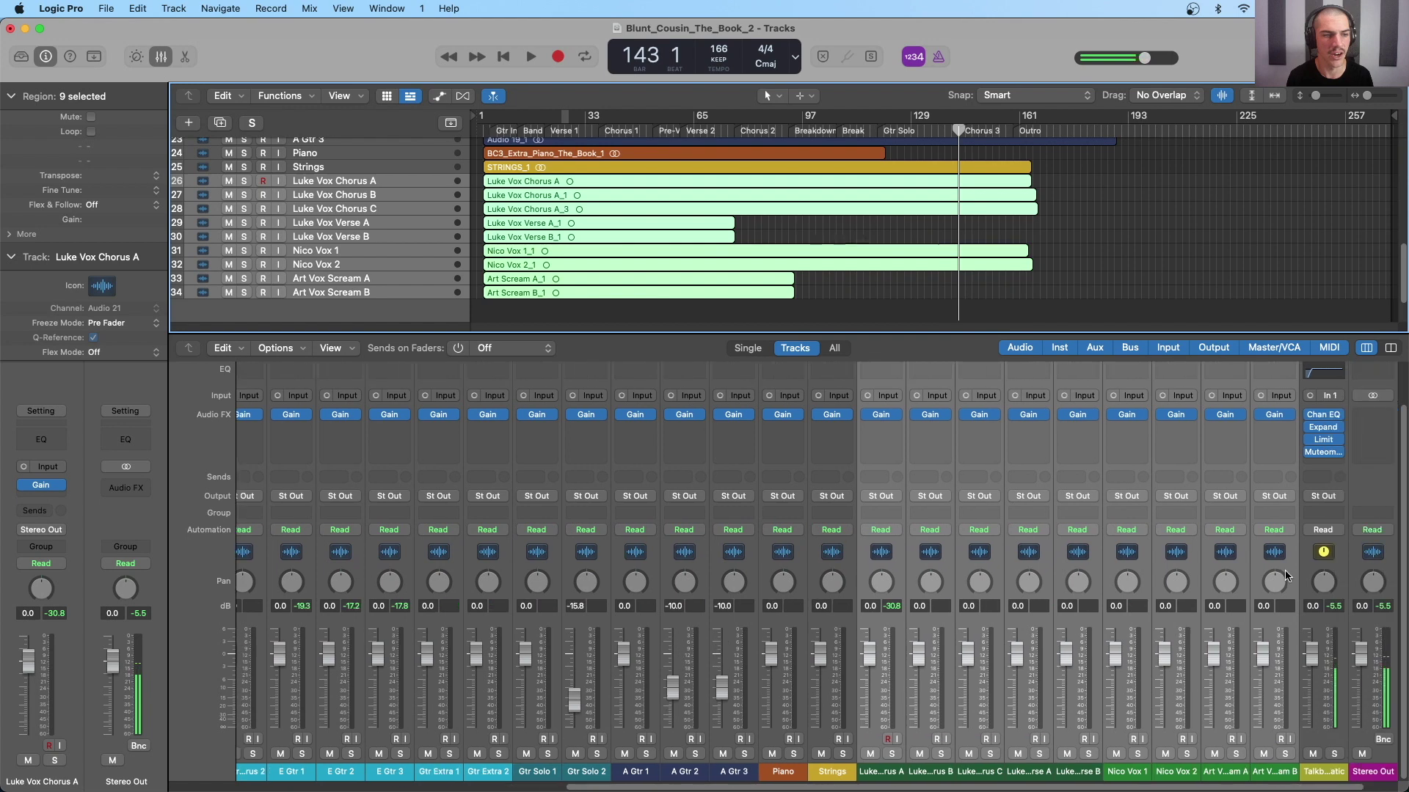
{"action": "scroll", "coordinate": [1174, 542], "scroll_direction": "left", "scroll_amount": 10}
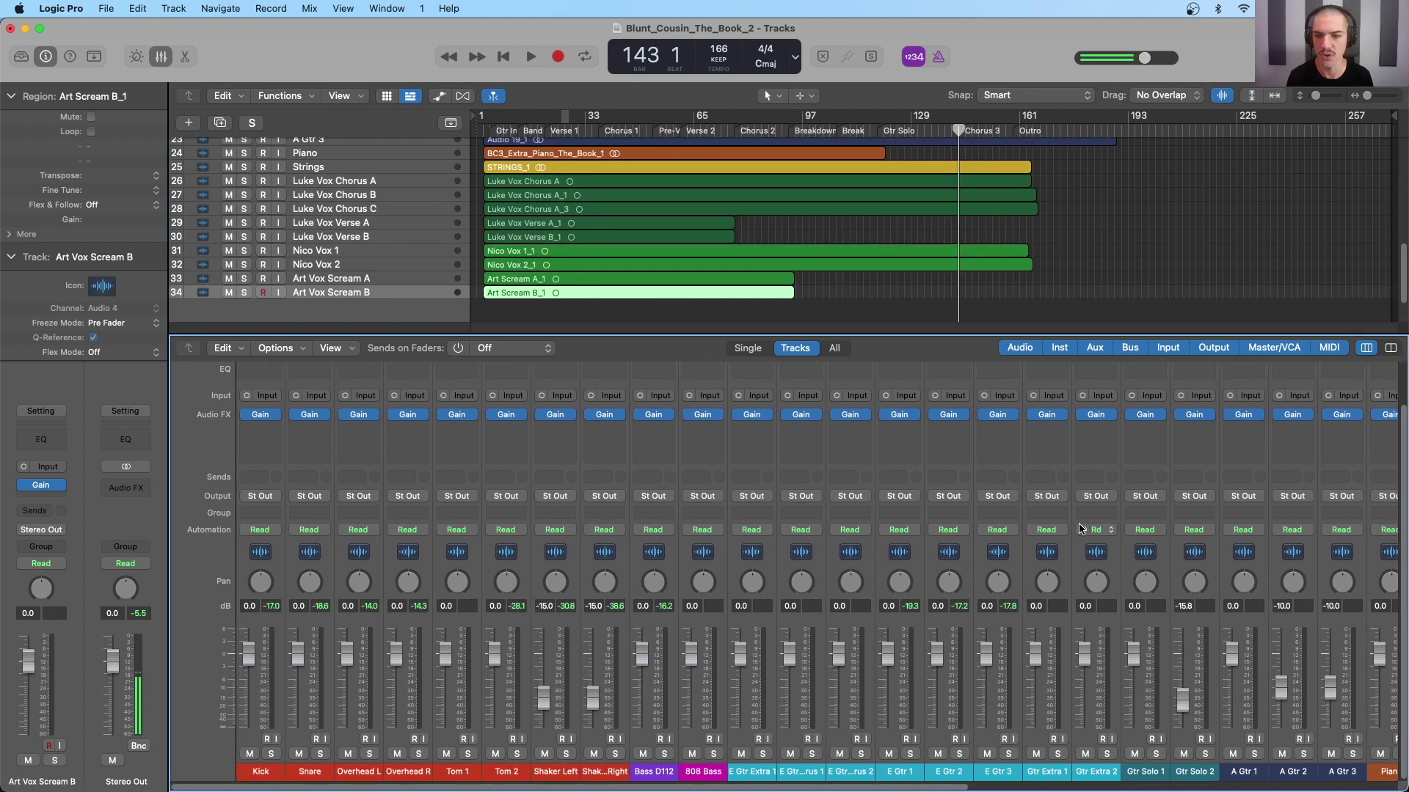
{"action": "scroll", "coordinate": [1078, 528], "scroll_direction": "right", "scroll_amount": 10}
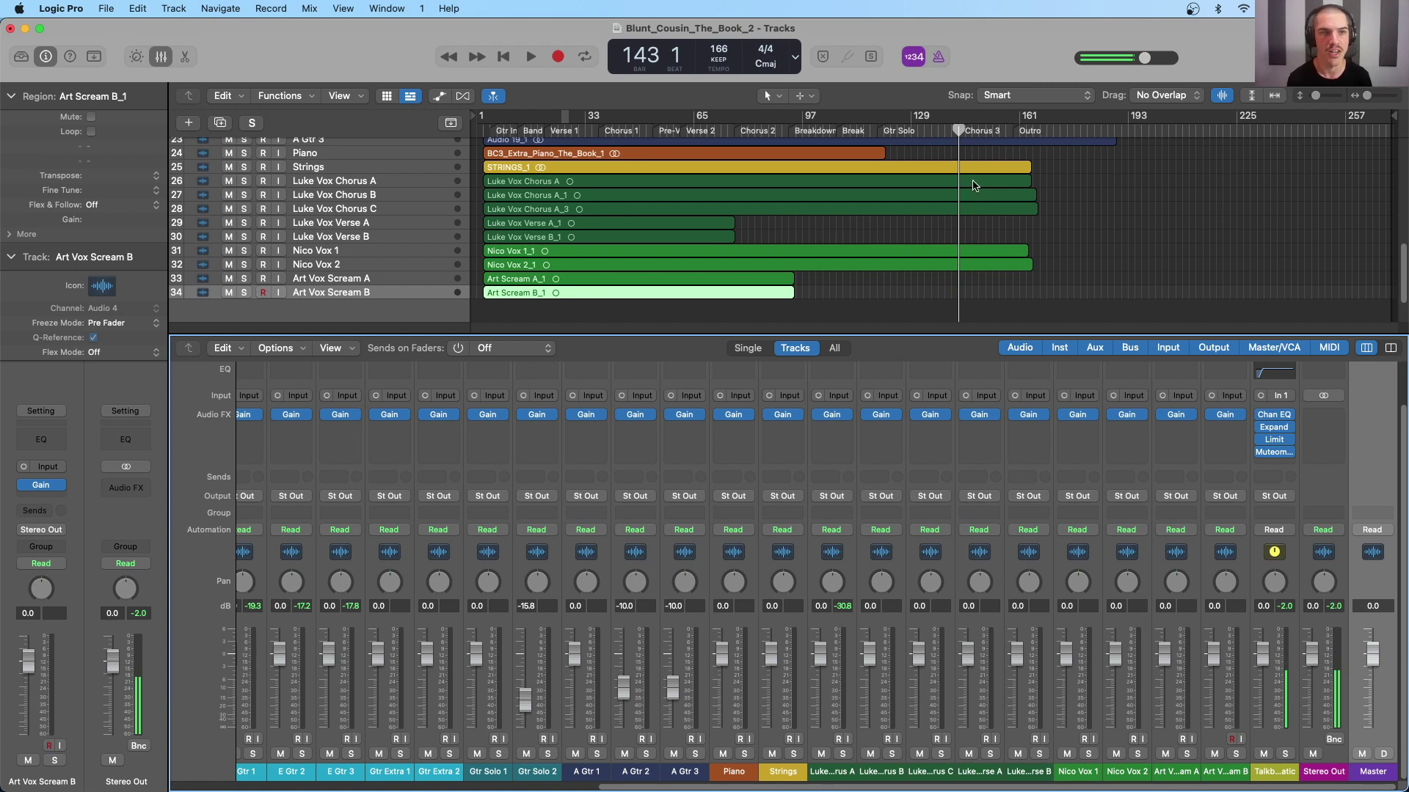
{"action": "scroll", "coordinate": [975, 220], "scroll_direction": "up", "scroll_amount": 5}
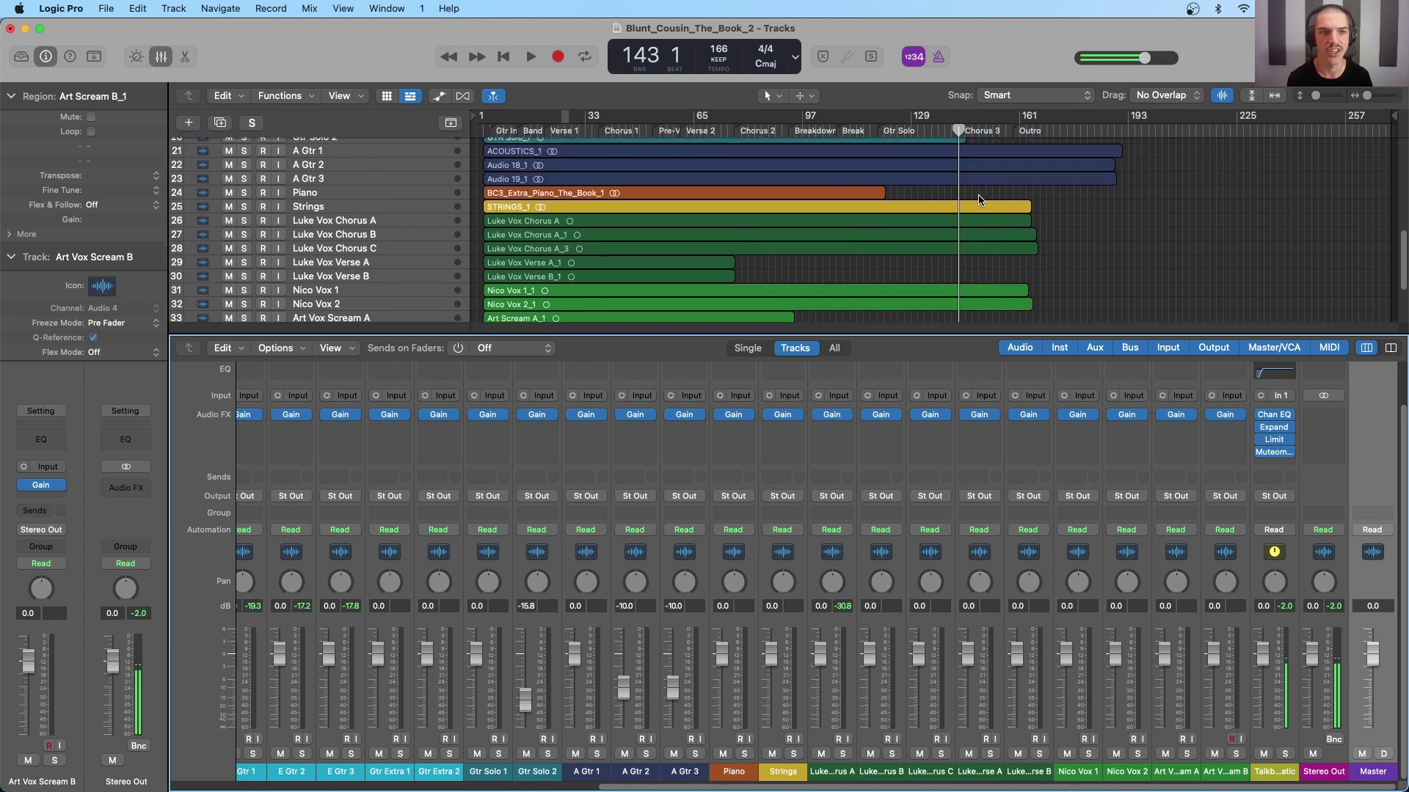
{"action": "scroll", "coordinate": [980, 201], "scroll_direction": "up", "scroll_amount": 6}
{"action": "scroll", "coordinate": [979, 200], "scroll_direction": "down", "scroll_amount": 5}
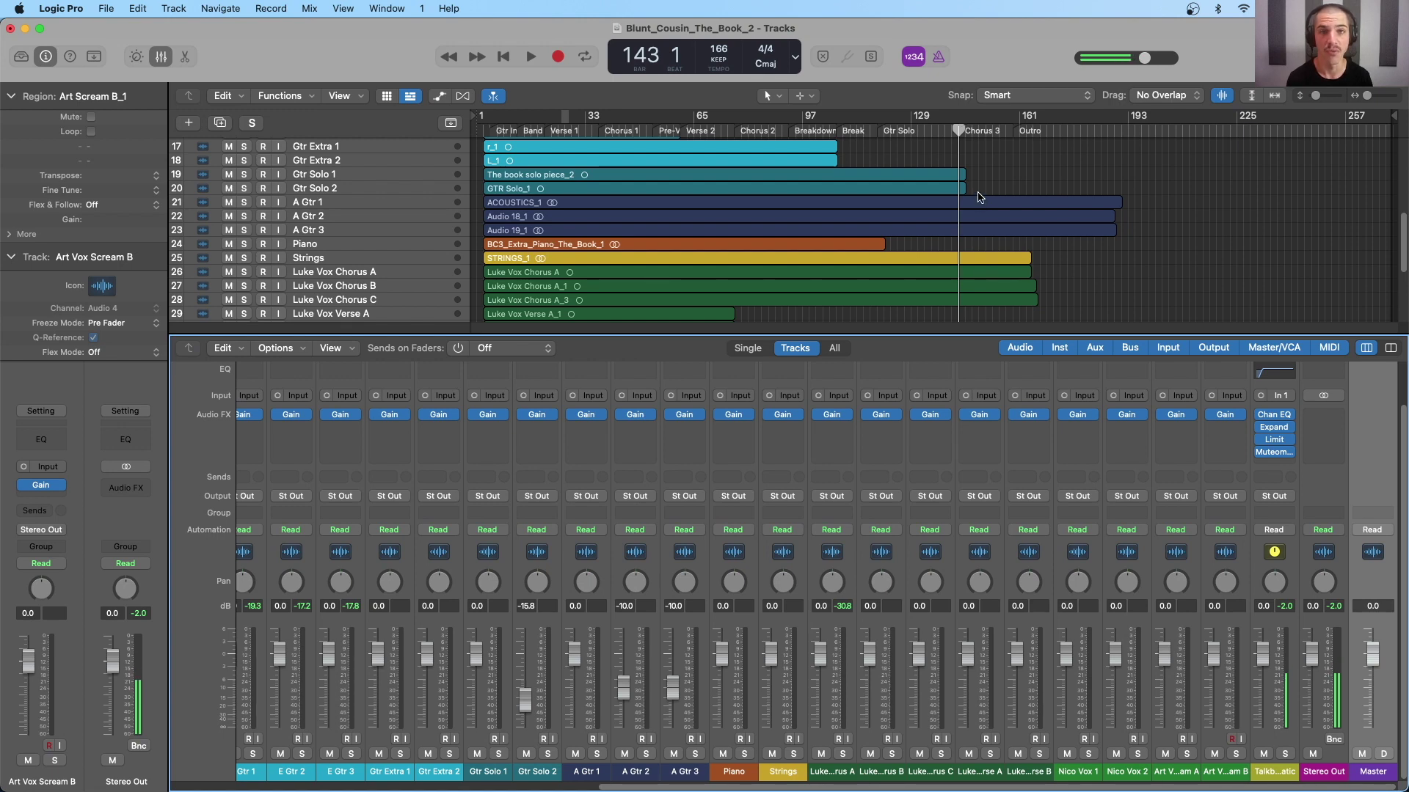
Lower the volume faders of all song tracks together to −∞ dB
{"action": "left_click", "coordinate": [1242, 579]}
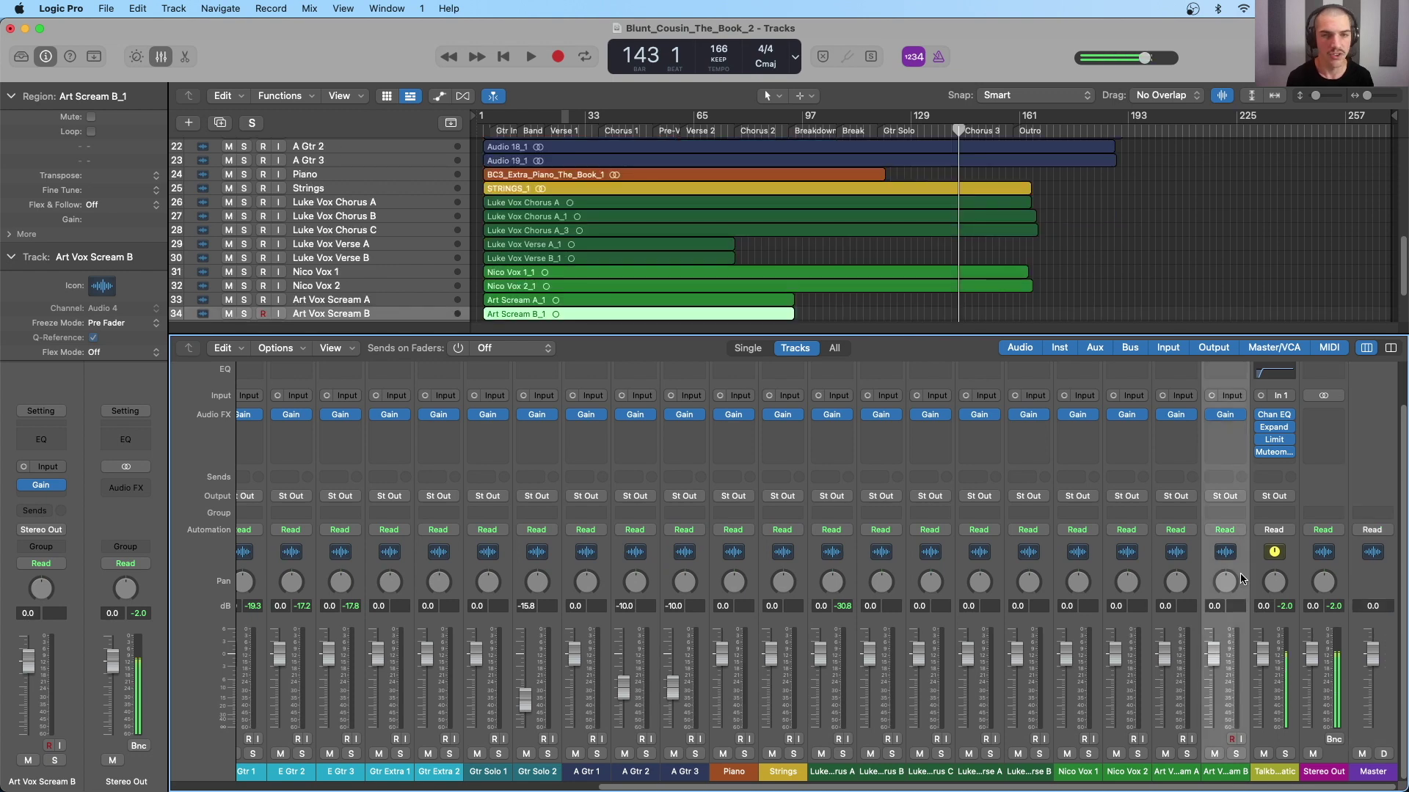
{"action": "scroll", "coordinate": [1222, 565], "scroll_direction": "left", "scroll_amount": 15}
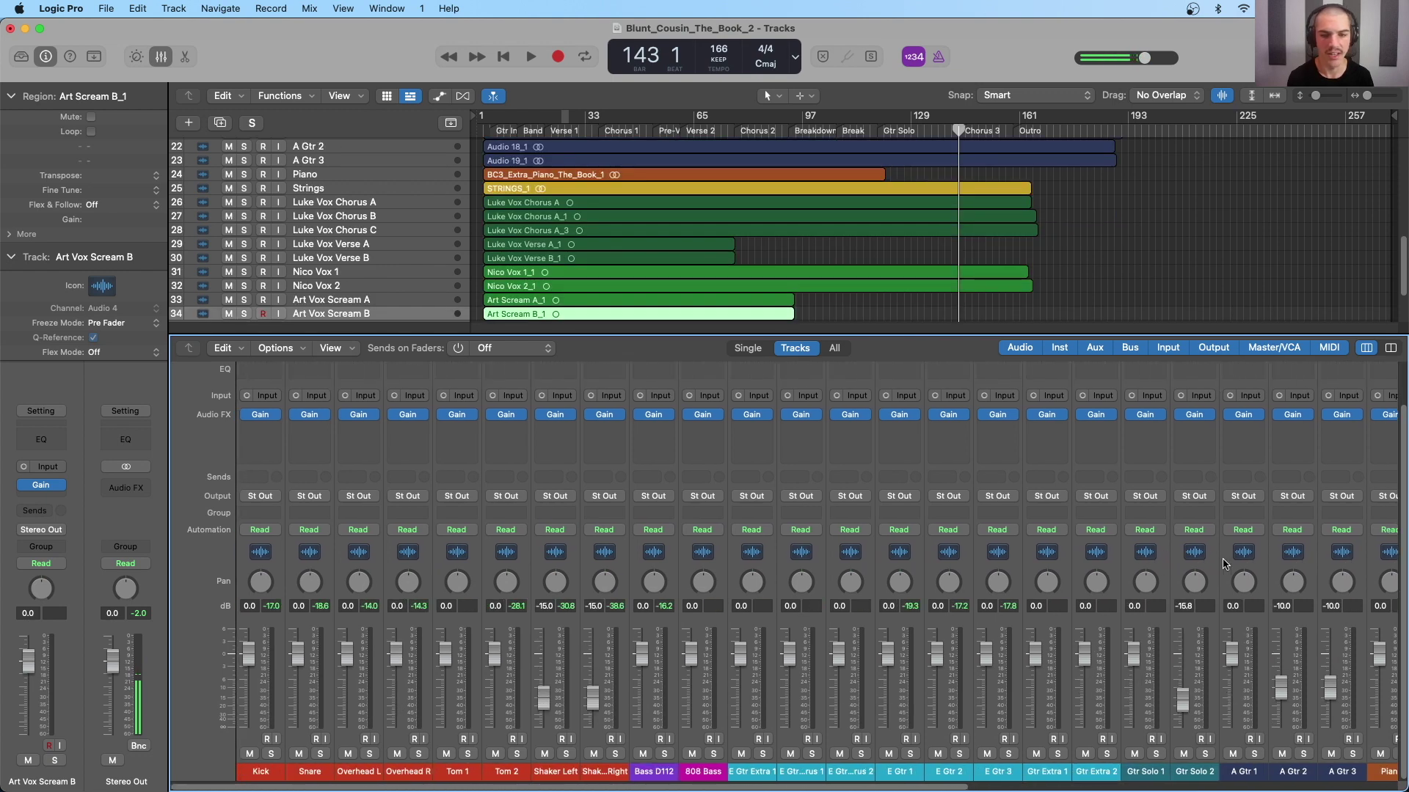
{"action": "key", "text": "super+a"}
{"action": "left_click_drag", "start_coordinate": [256, 659], "coordinate": [249, 735]}
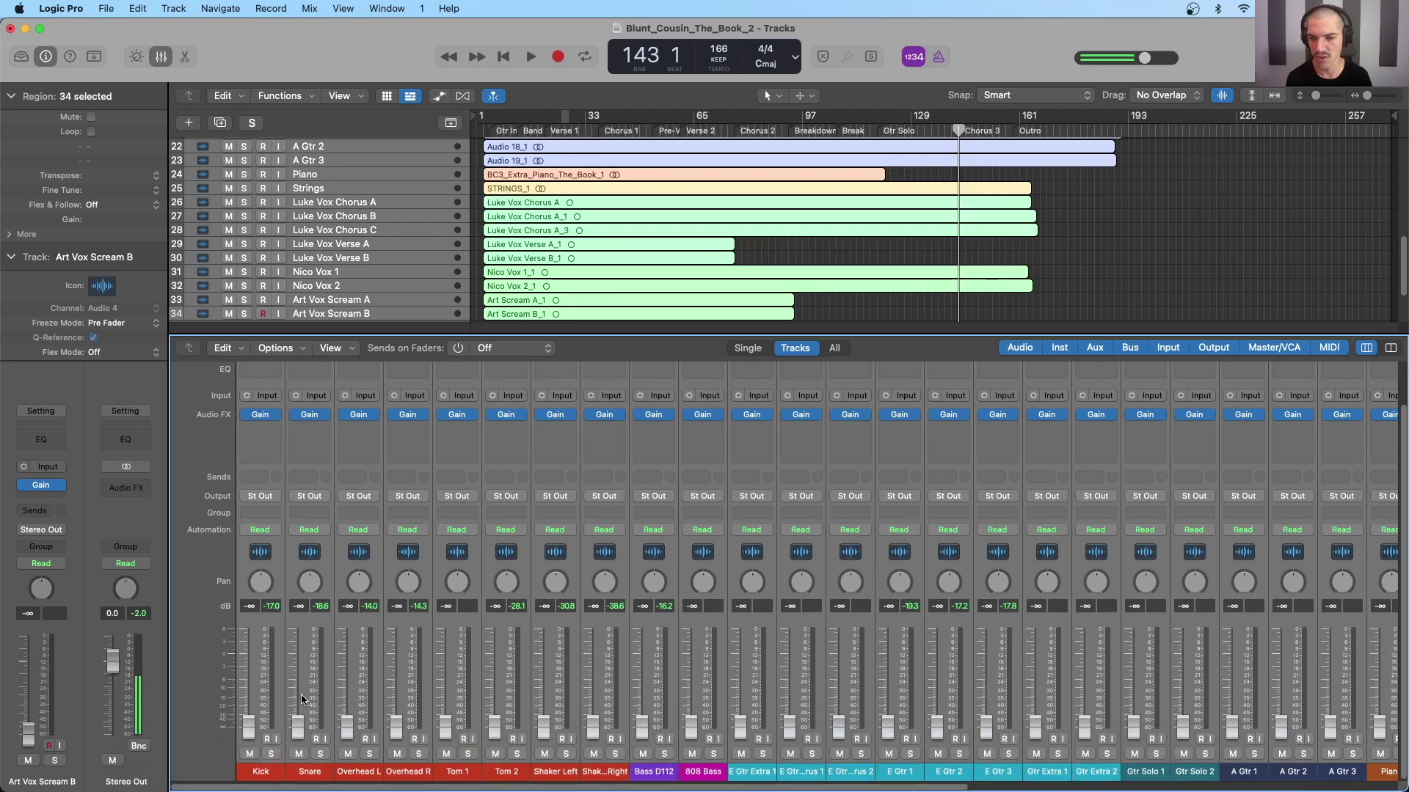
{"action": "left_click", "coordinate": [323, 565]}
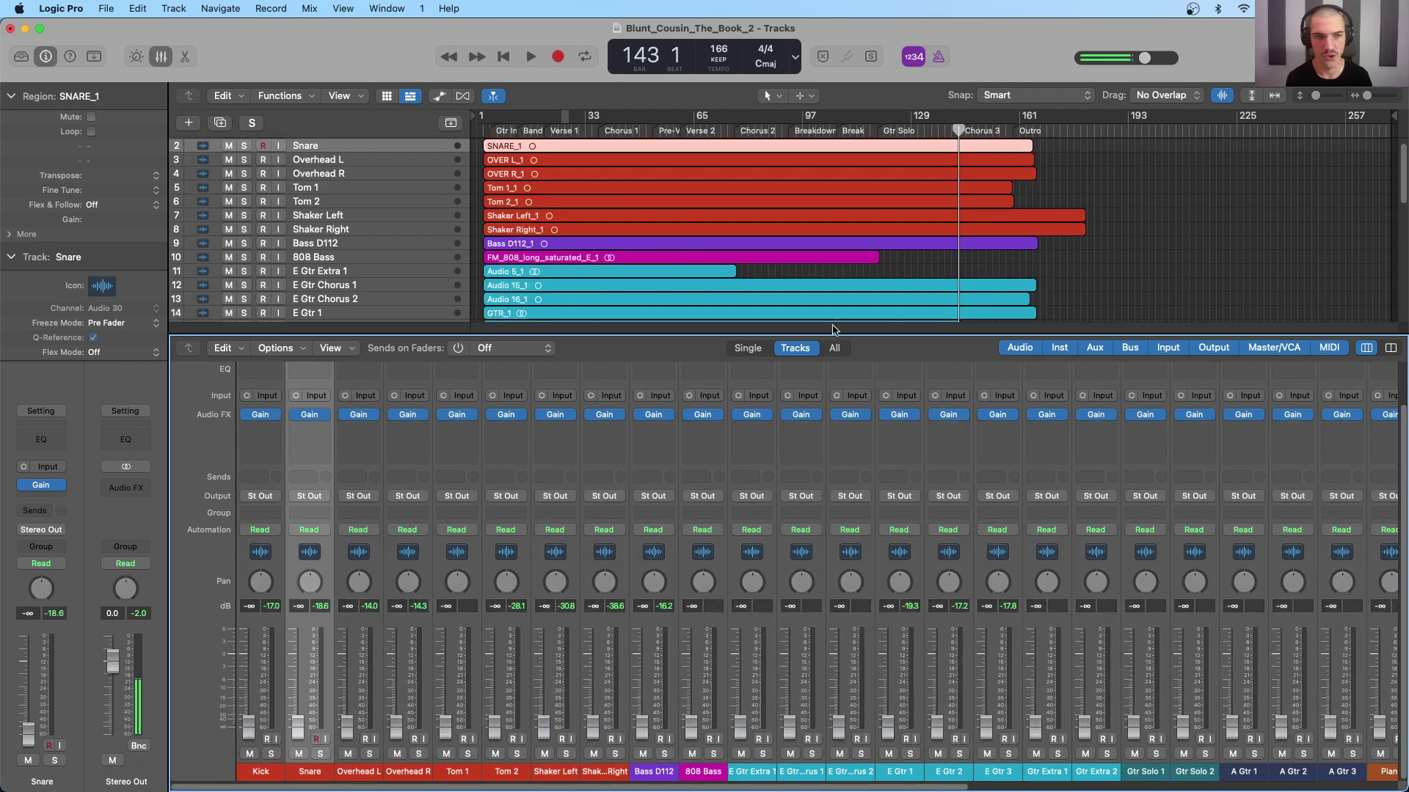
Set an active cycle region over the Chorus 3 section, starting at bar 143 and ending at the Outro
{"action": "left_click_drag", "start_coordinate": [971, 116], "coordinate": [1014, 116]}
{"action": "key", "text": "super+Right"}
{"action": "key", "text": "super+Right"}
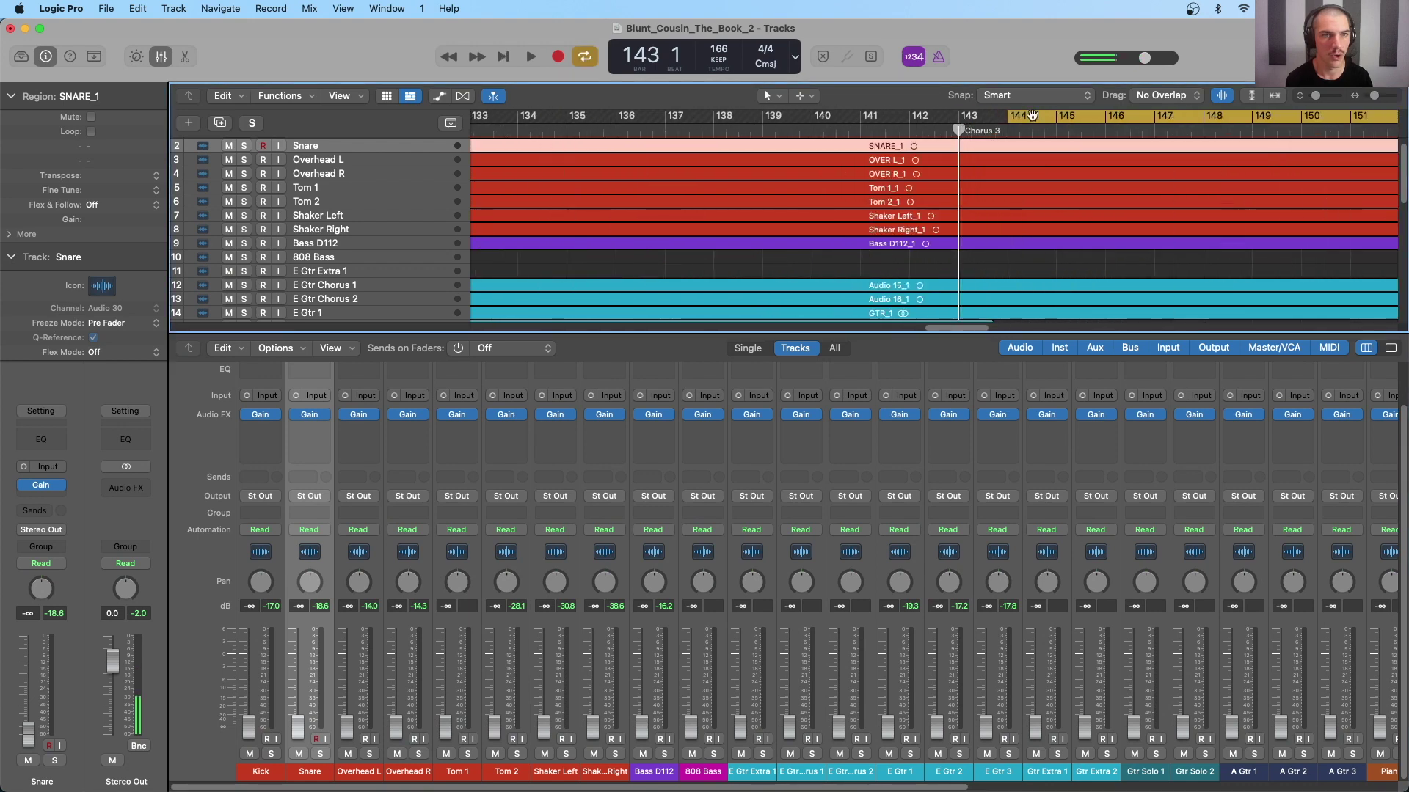
{"action": "left_click_drag", "start_coordinate": [1016, 117], "coordinate": [947, 120]}
{"action": "key", "text": "super+Left"}
{"action": "key", "text": "super+Left"}
{"action": "key", "text": "super+Left"}
{"action": "key", "text": "super+Left"}
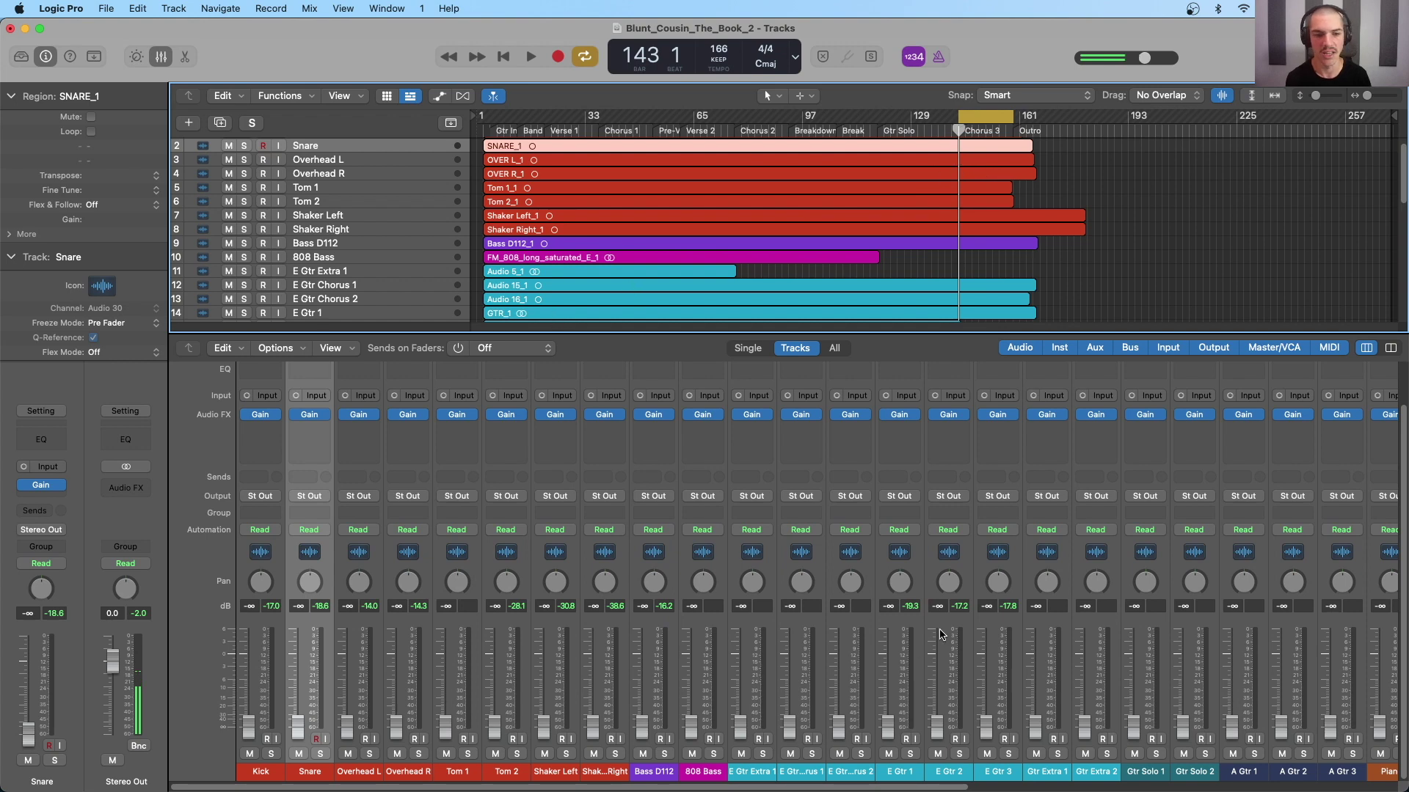
Play the cycled chorus and raise the Kick and Snare faders to 0.0 dB each
{"action": "scroll", "coordinate": [934, 637], "scroll_direction": "right", "scroll_amount": 10}
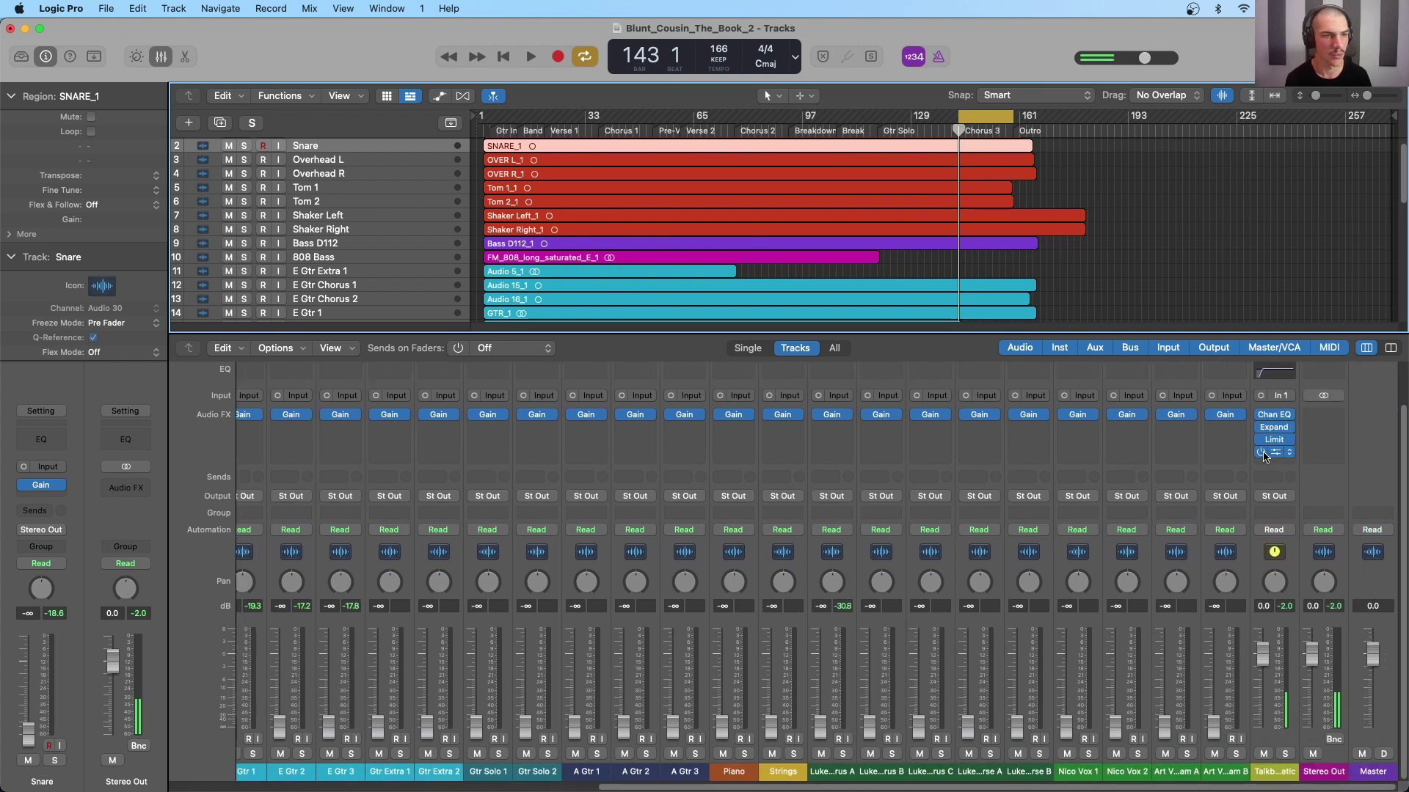
{"action": "scroll", "coordinate": [1174, 469], "scroll_direction": "left", "scroll_amount": 10}
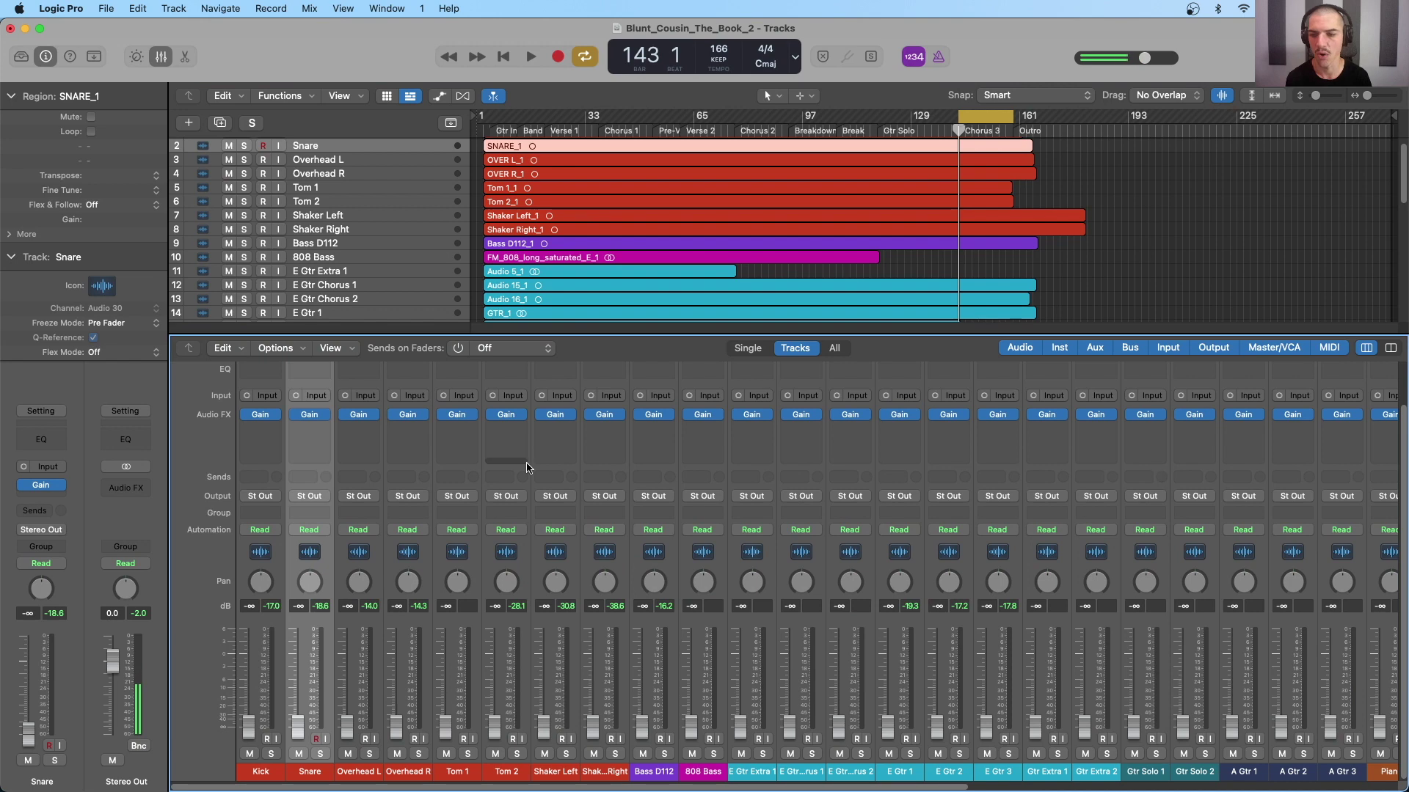
{"action": "left_click", "coordinate": [276, 570]}
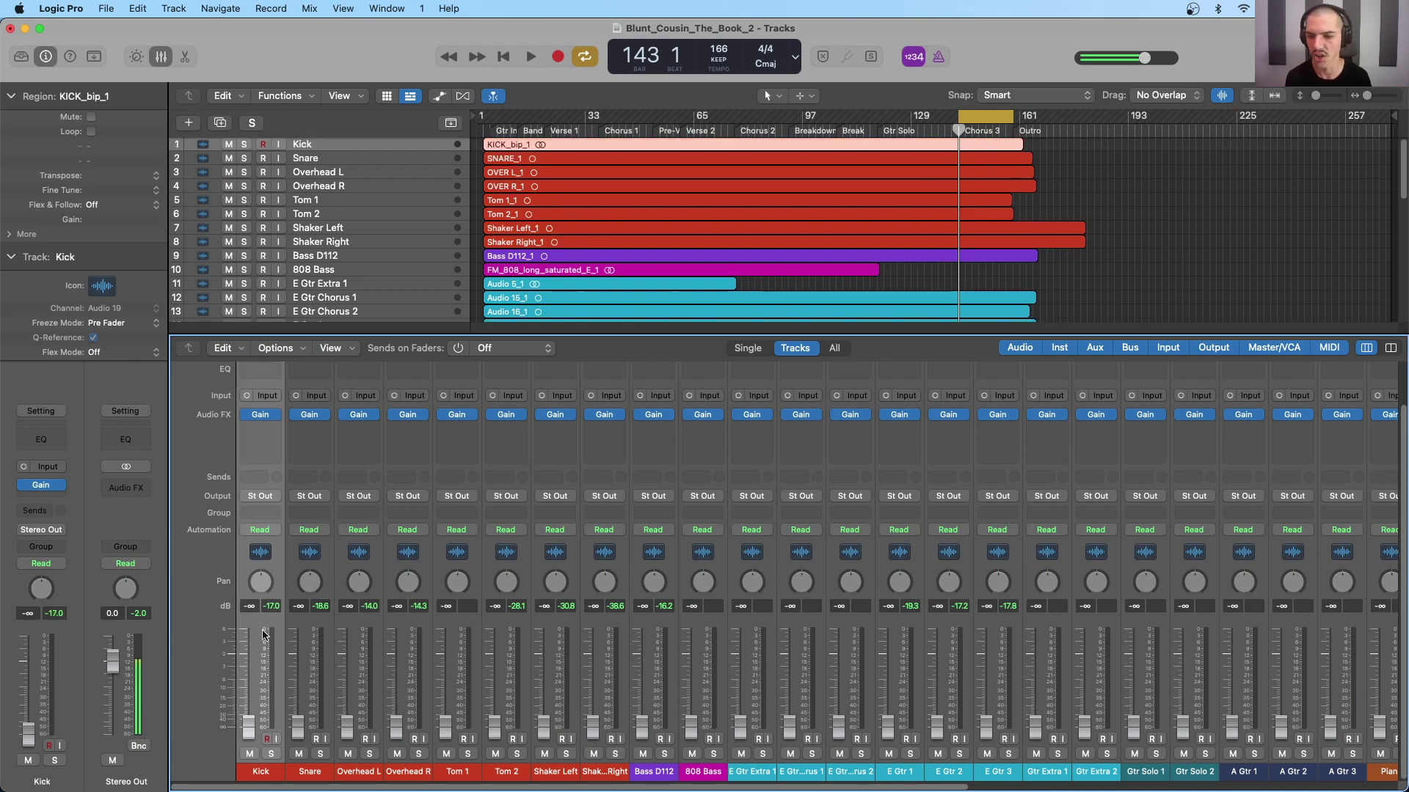
{"action": "key", "text": "space"}
{"action": "left_click_drag", "start_coordinate": [251, 728], "coordinate": [247, 653]}
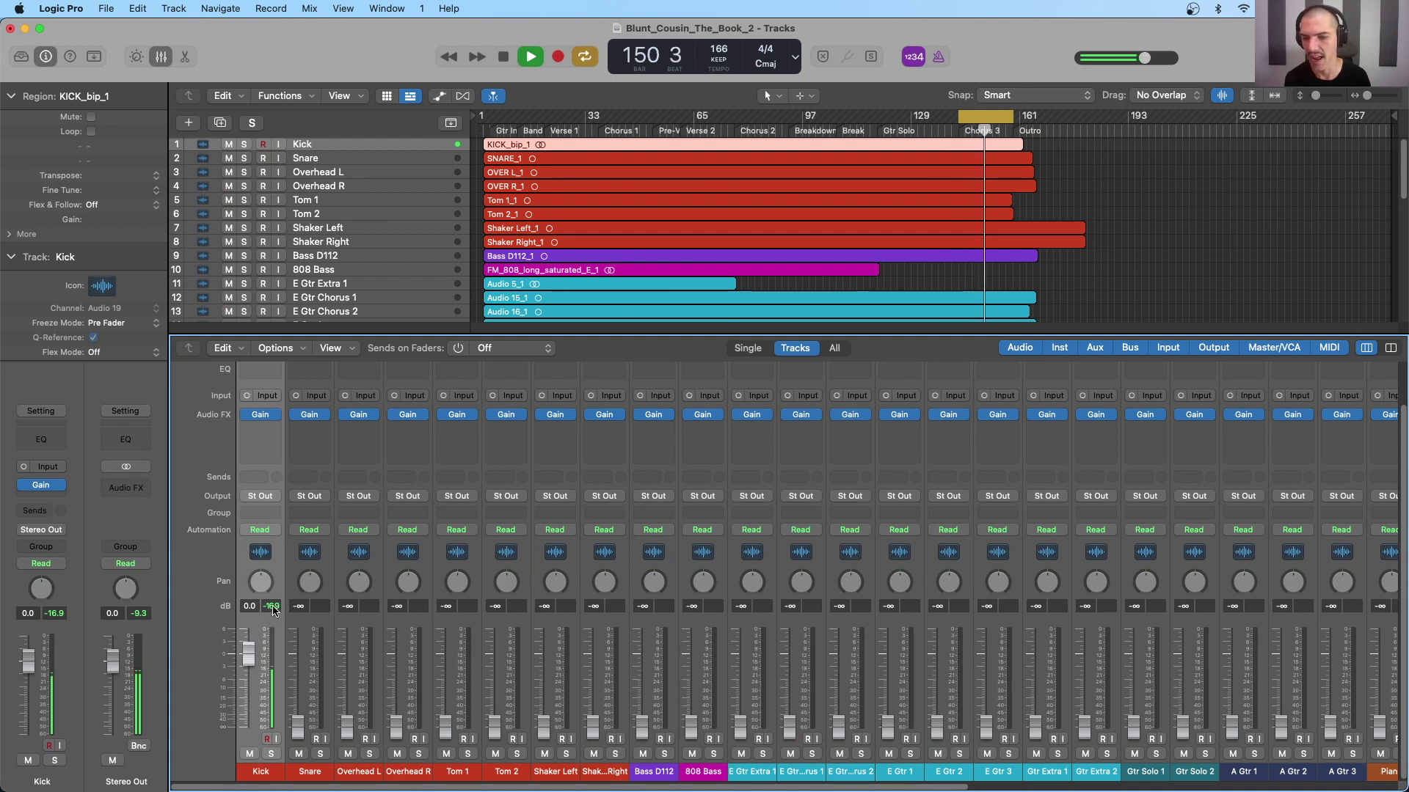
{"action": "left_click_drag", "start_coordinate": [299, 730], "coordinate": [300, 668]}
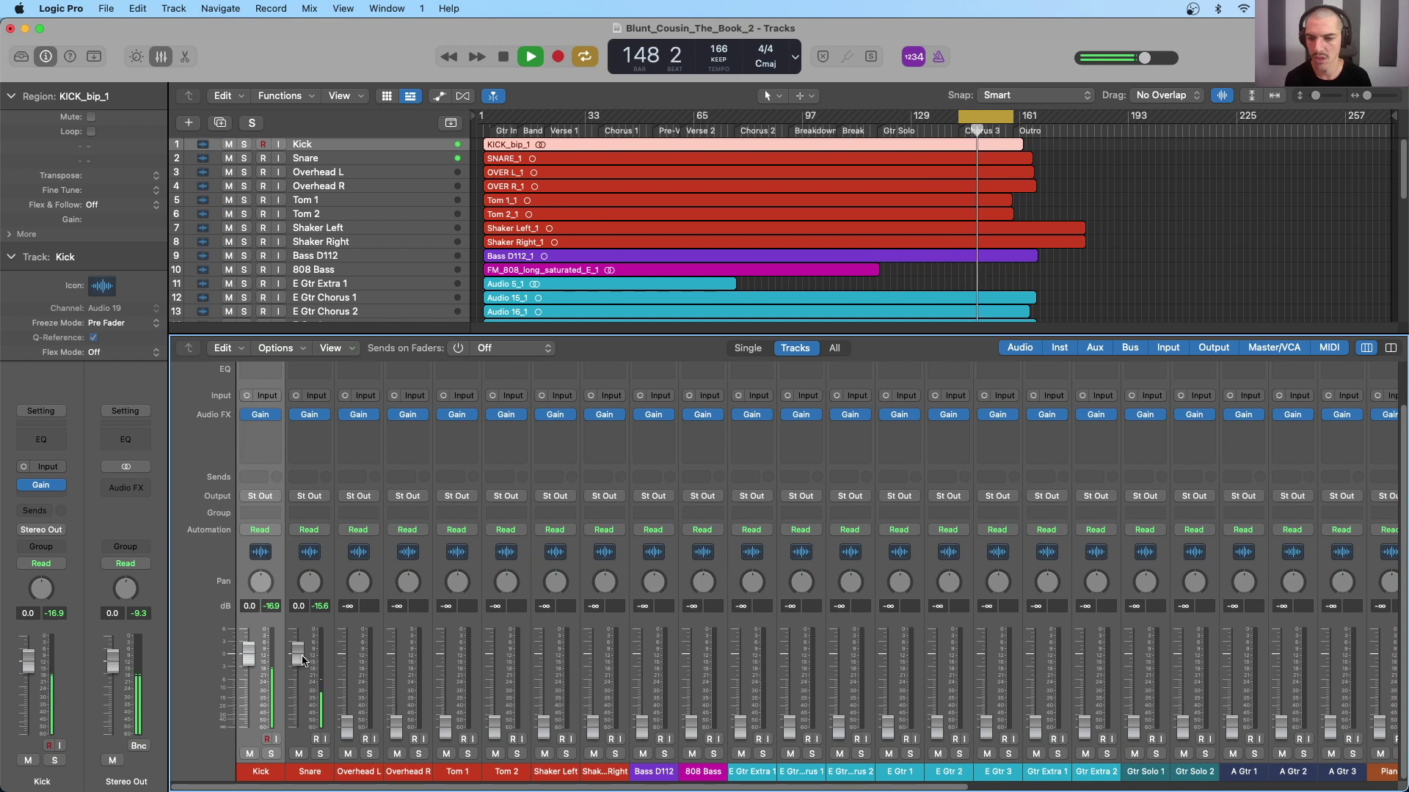
Pan Overhead L to -64 and Overhead R to +63, and set both overhead faders together to -1.5 dB
{"action": "left_click_drag", "start_coordinate": [359, 582], "coordinate": [411, 572]}
{"action": "left_click", "coordinate": [381, 563]}
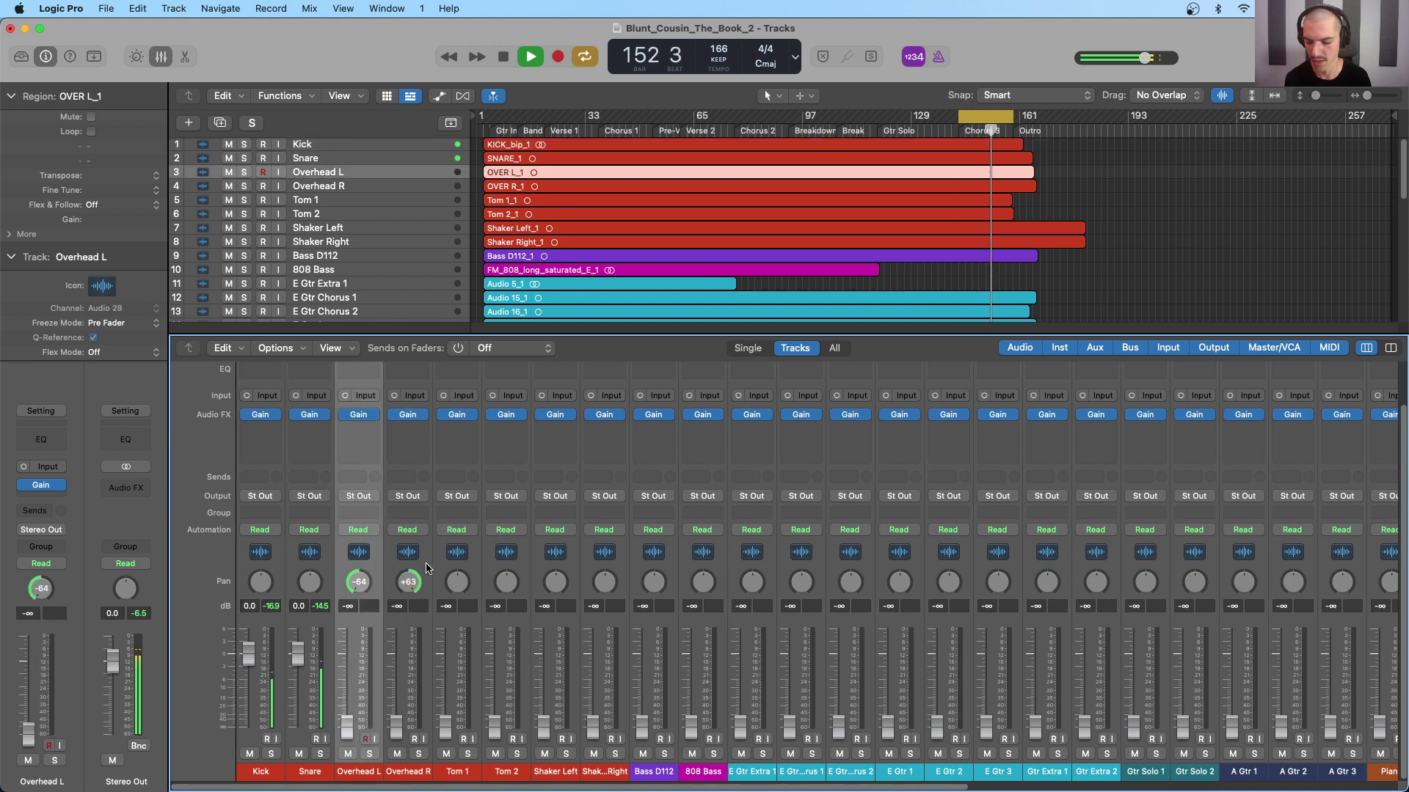
{"action": "left_click", "coordinate": [397, 567], "text": "shift"}
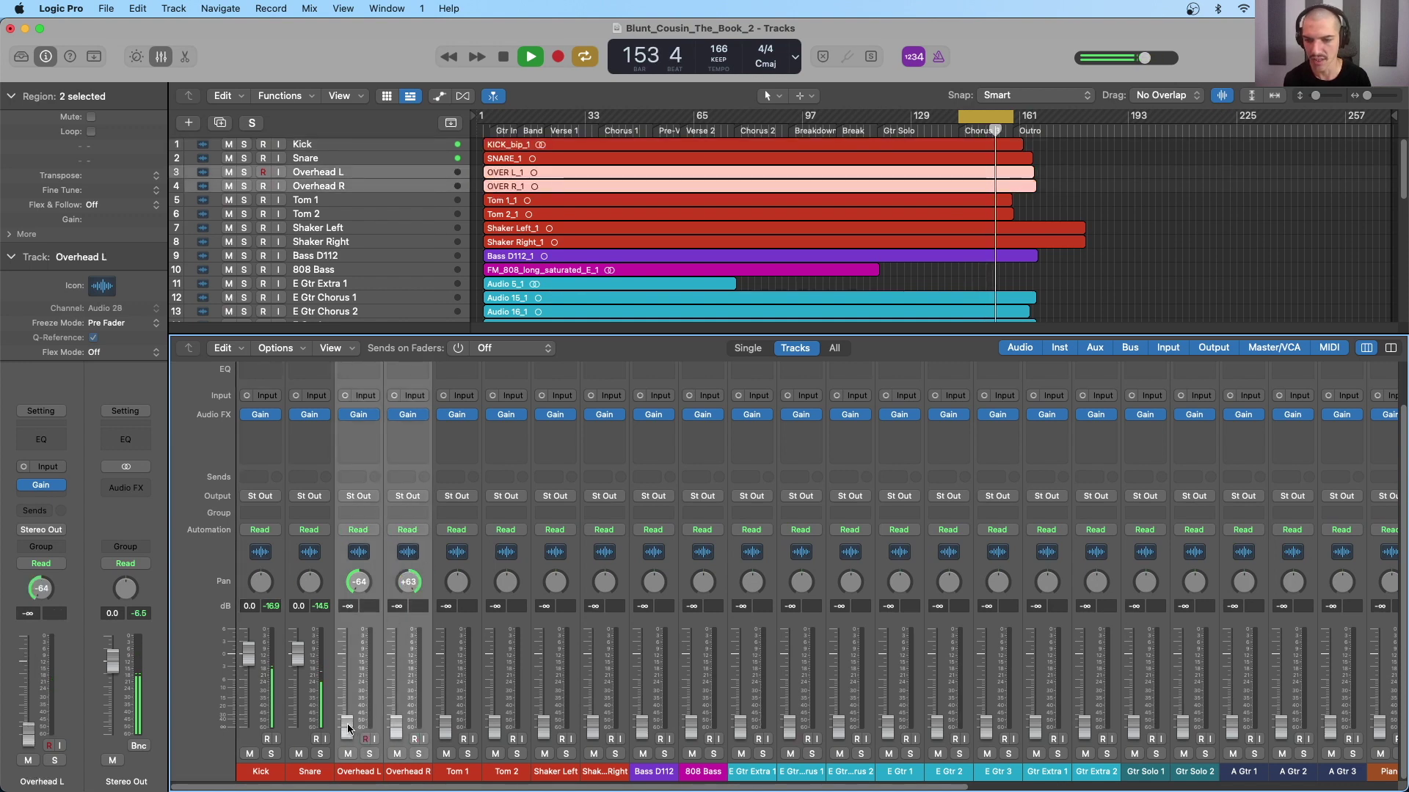
{"action": "left_click_drag", "start_coordinate": [347, 724], "coordinate": [347, 668]}
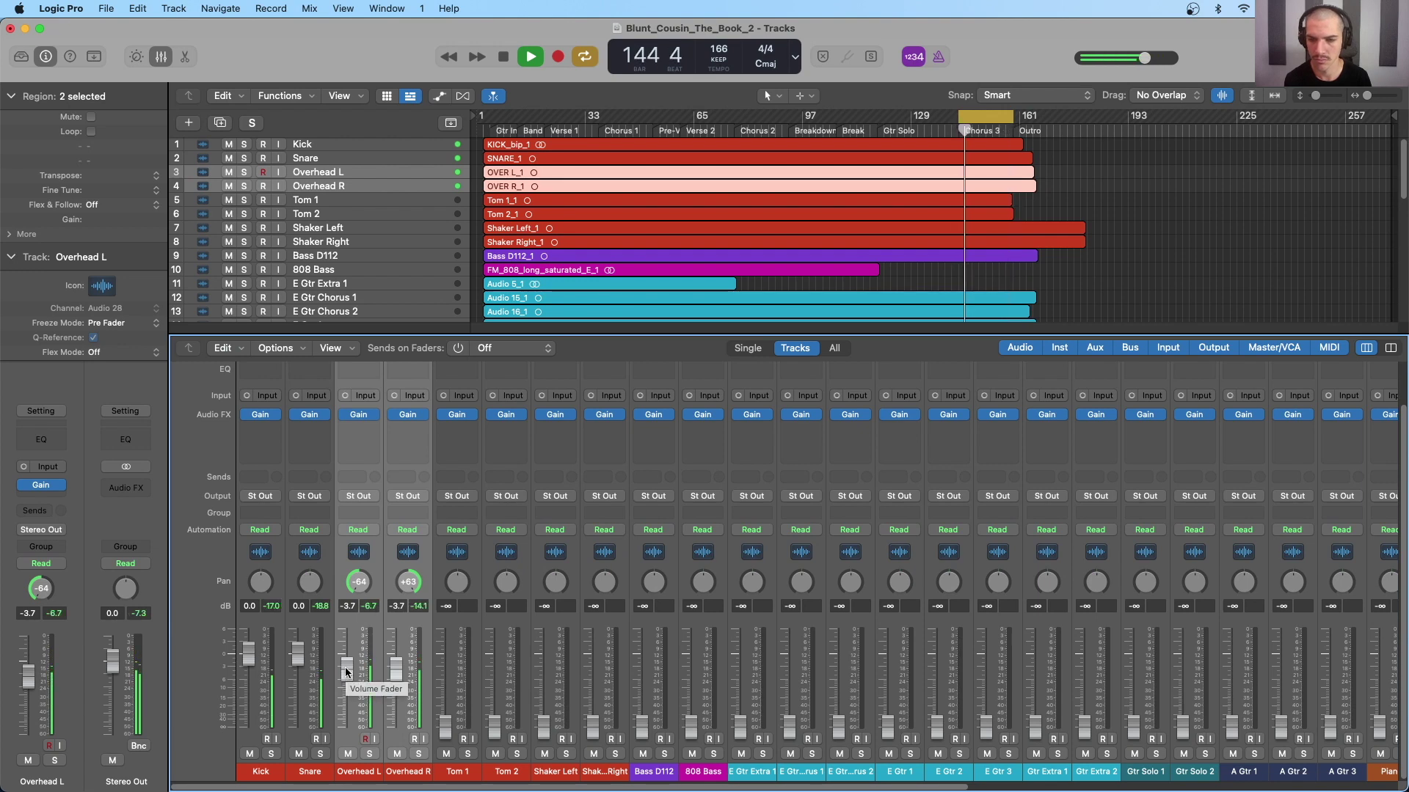
{"action": "left_click_drag", "start_coordinate": [347, 669], "coordinate": [347, 665]}
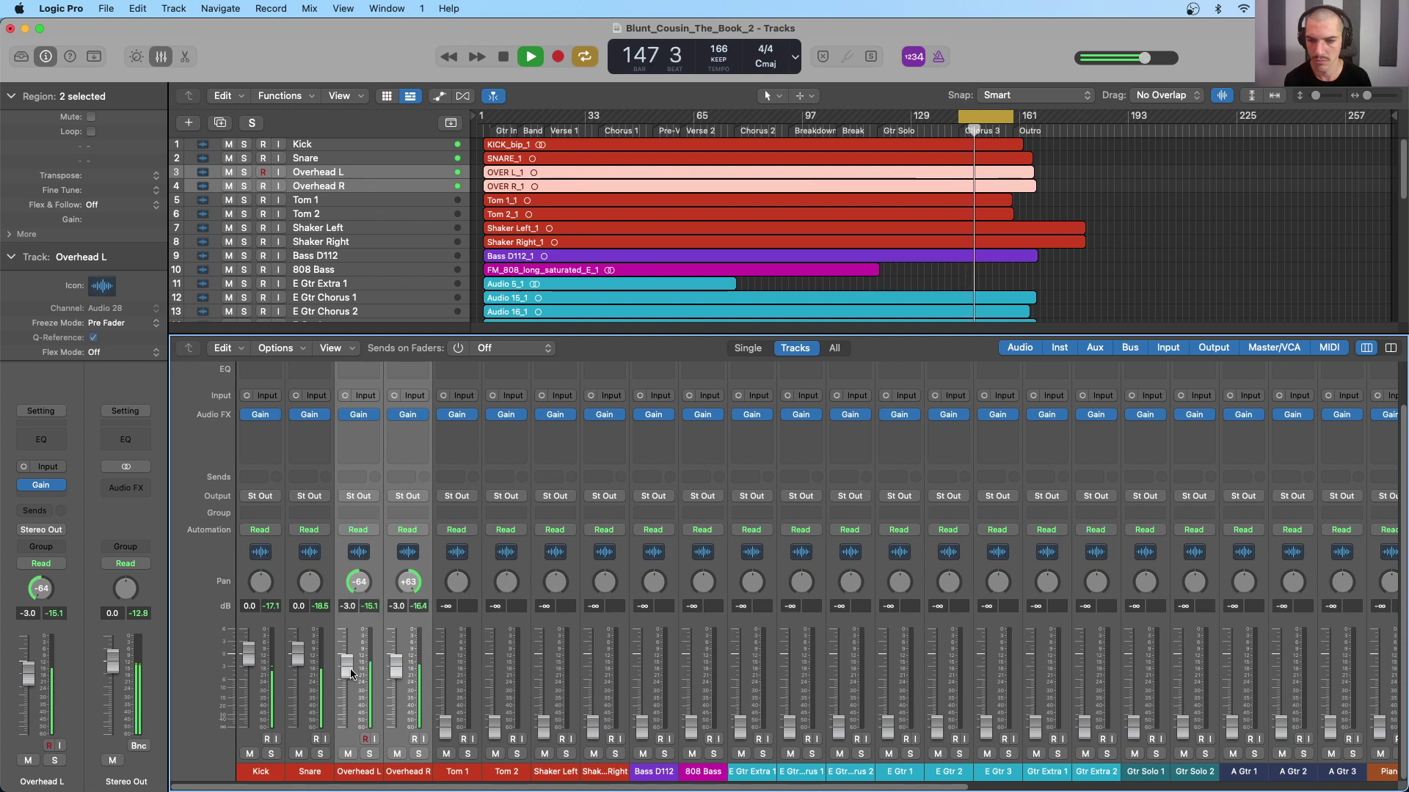
{"action": "left_click_drag", "start_coordinate": [349, 668], "coordinate": [348, 661]}
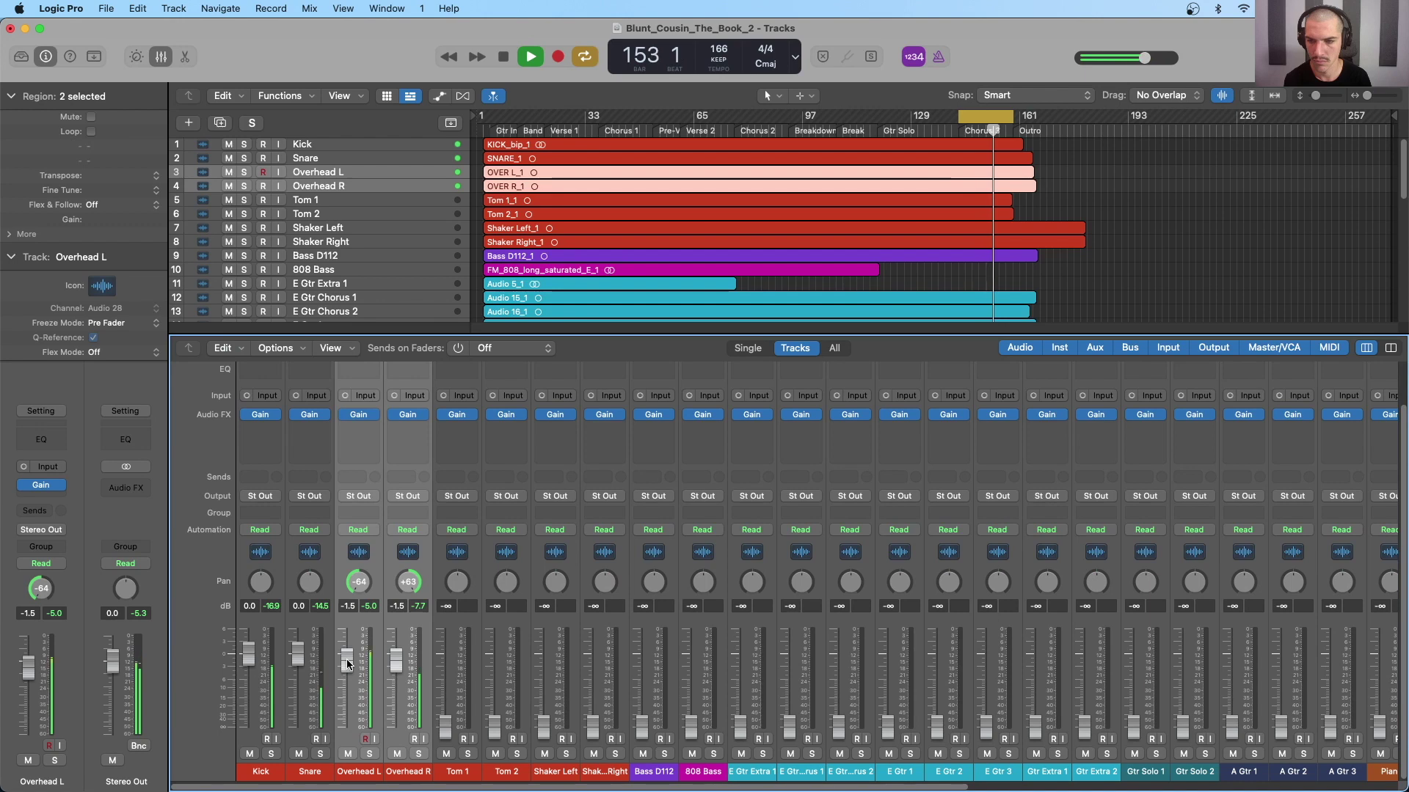
{"action": "left_click", "coordinate": [348, 664], "text": "alt"}
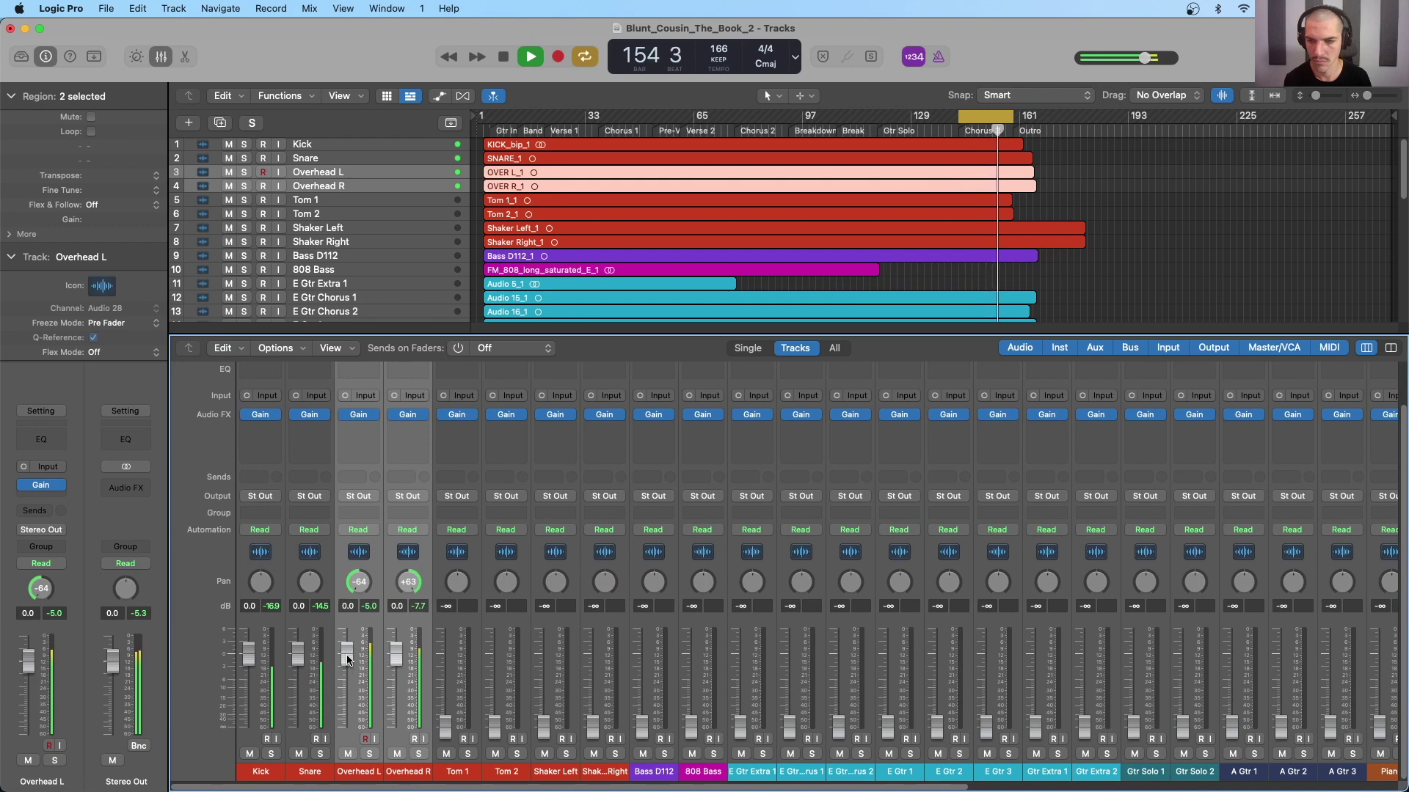
{"action": "left_click_drag", "start_coordinate": [348, 661], "coordinate": [349, 664]}
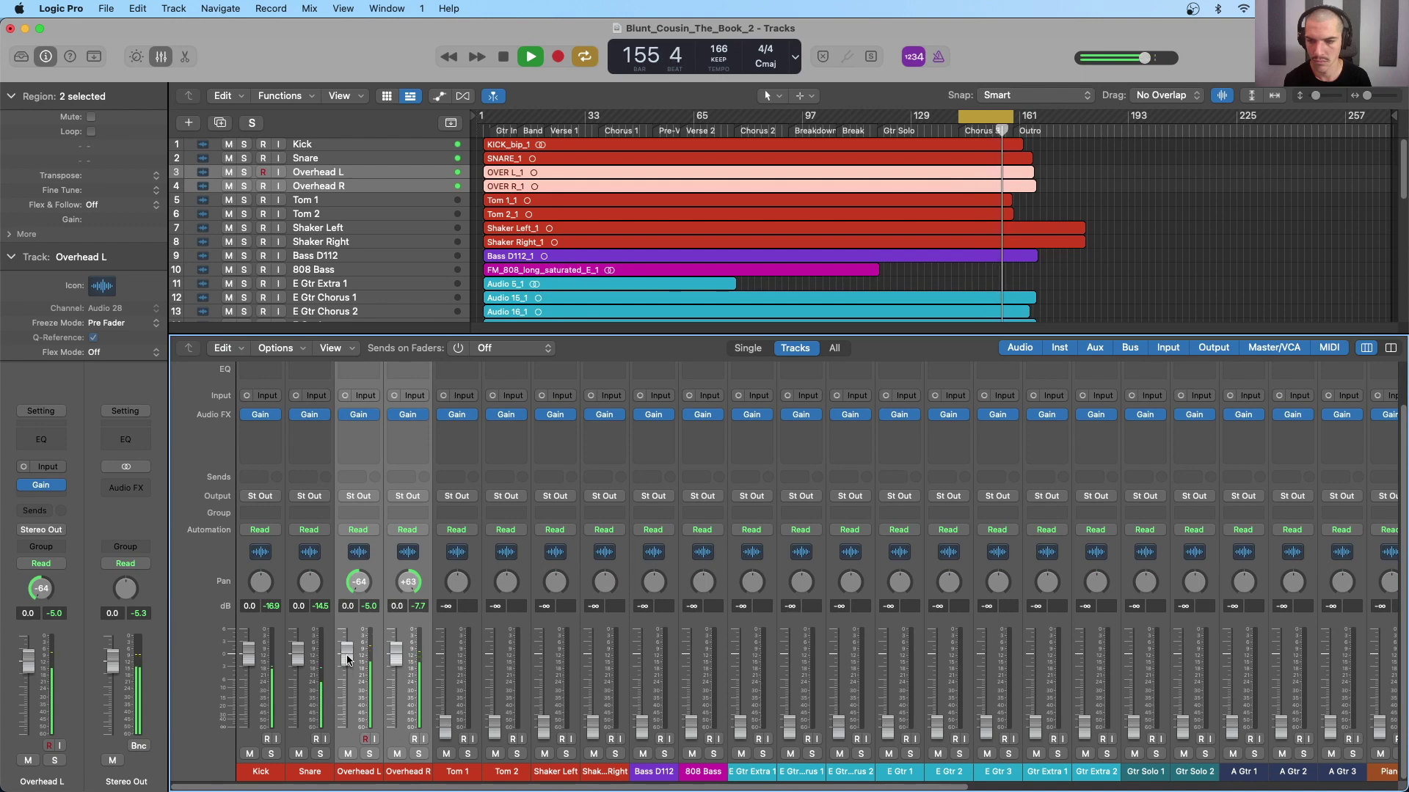
{"action": "left_click_drag", "start_coordinate": [348, 664], "coordinate": [348, 669]}
{"action": "key", "text": "space"}
Pan Tom 1 to -38 and Tom 2 to +38
{"action": "left_click", "coordinate": [443, 590]}
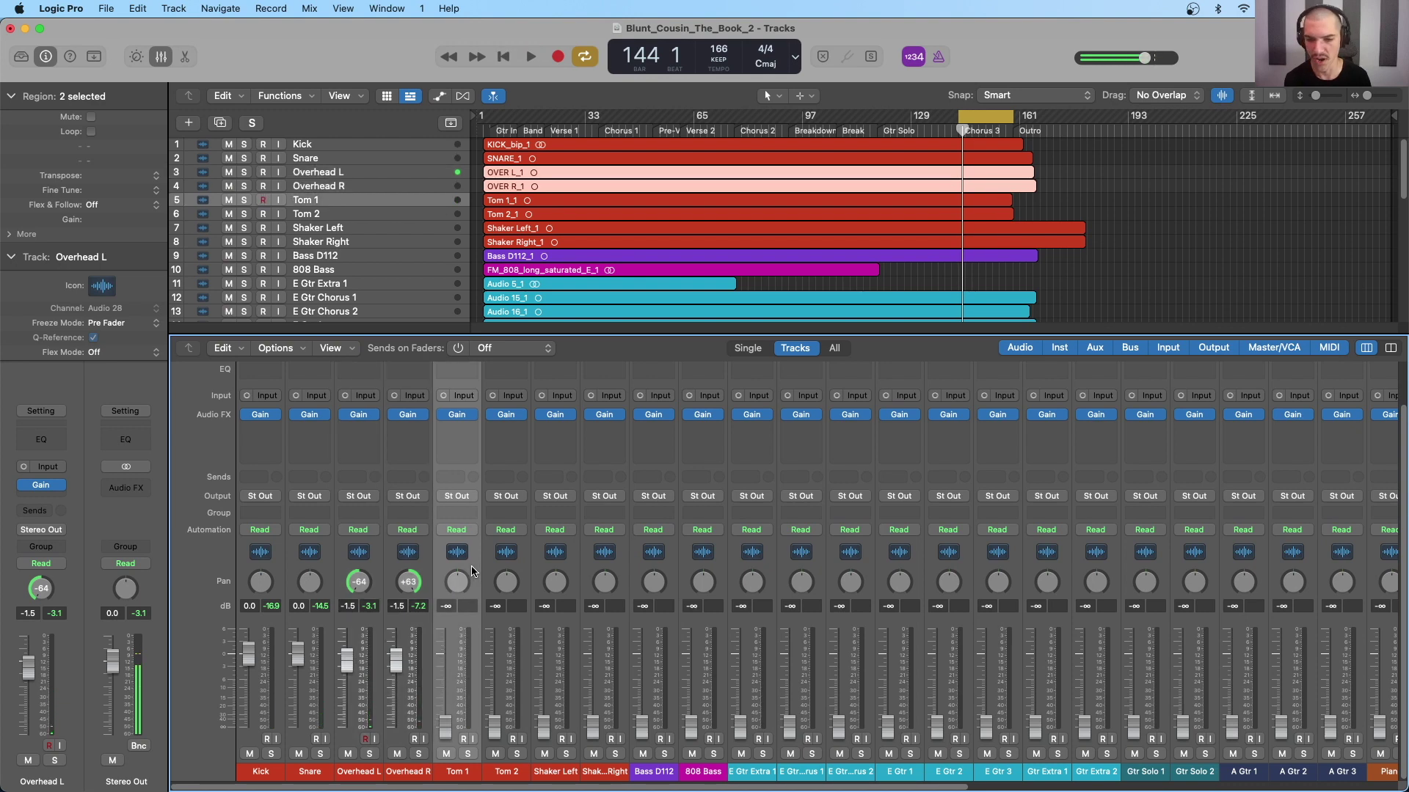
{"action": "left_click_drag", "start_coordinate": [457, 582], "coordinate": [506, 573]}
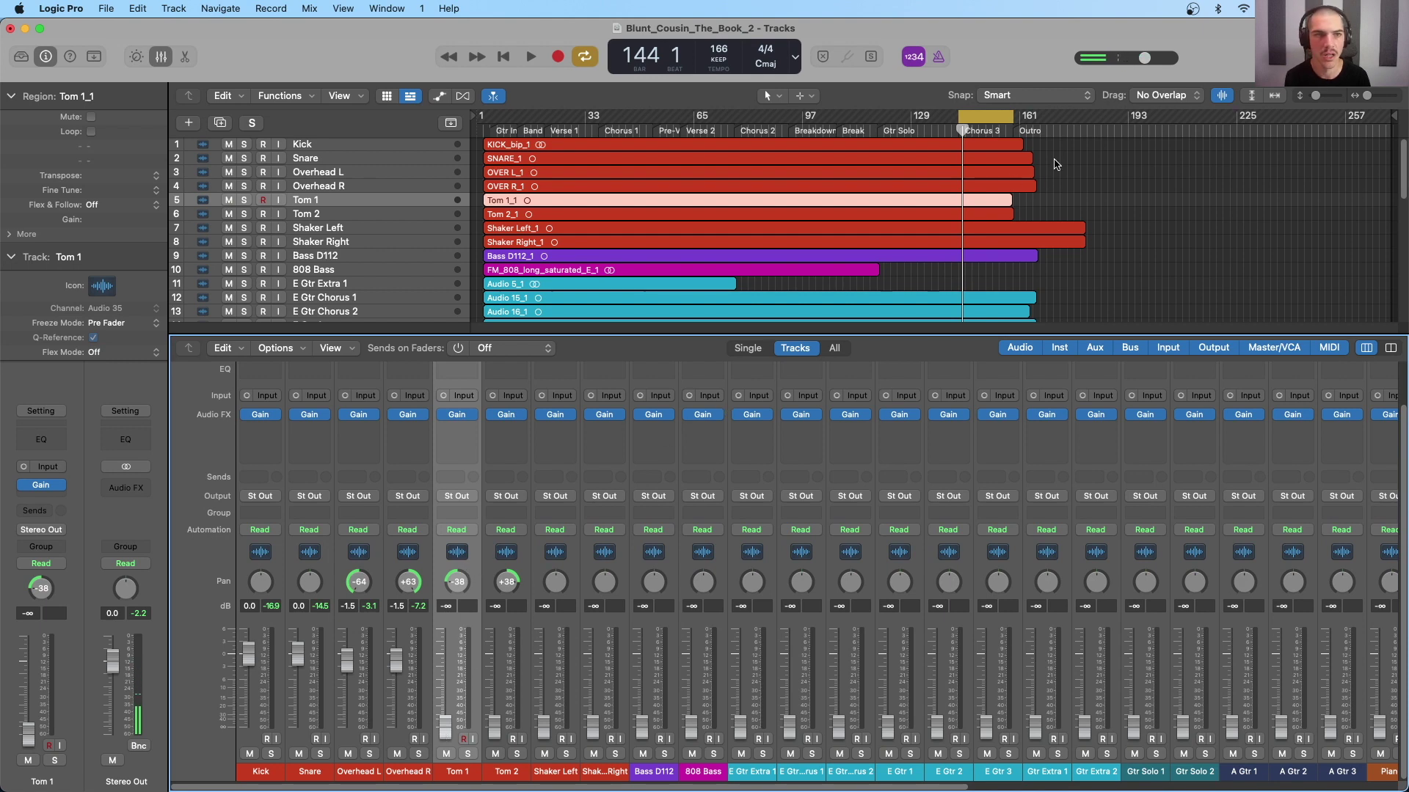
Set the cycle region around the tom hits near the end of Chorus 3, about bars 151 to 154
{"action": "key", "text": "super+Down"}
{"action": "key", "text": "super+Down"}
{"action": "key", "text": "super+Right"}
{"action": "left_click_drag", "start_coordinate": [932, 117], "coordinate": [990, 126]}
Play the cycled tom hits and raise the Tom 1 and Tom 2 faders to 0.0 dB each
{"action": "key", "text": "space"}
{"action": "left_click_drag", "start_coordinate": [448, 741], "coordinate": [446, 665]}
{"action": "left_click_drag", "start_coordinate": [494, 725], "coordinate": [493, 674]}
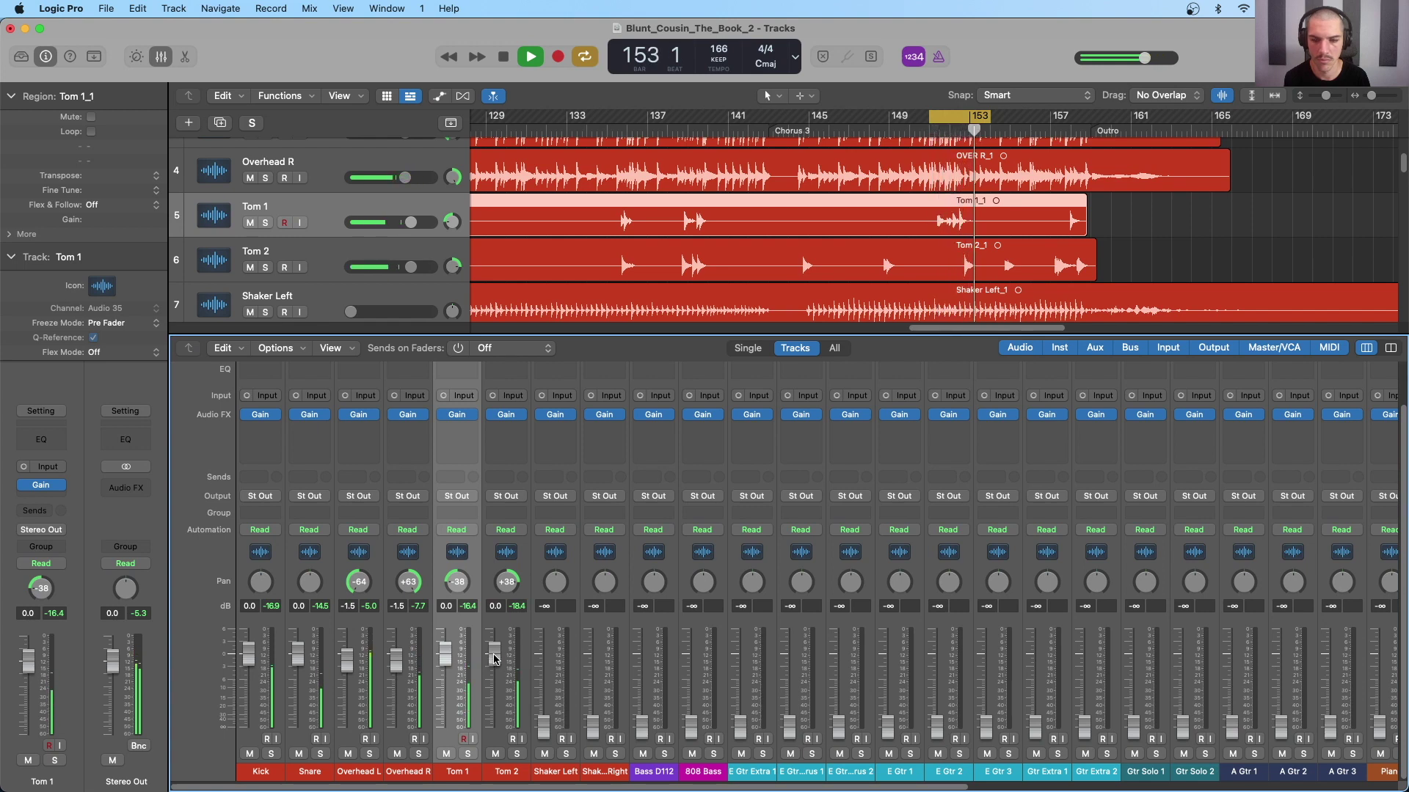
{"action": "key", "text": "space"}
Raise the Shaker Left and Shaker Right faders together to -18.5 dB while the cycled section plays
{"action": "left_click", "coordinate": [578, 577]}
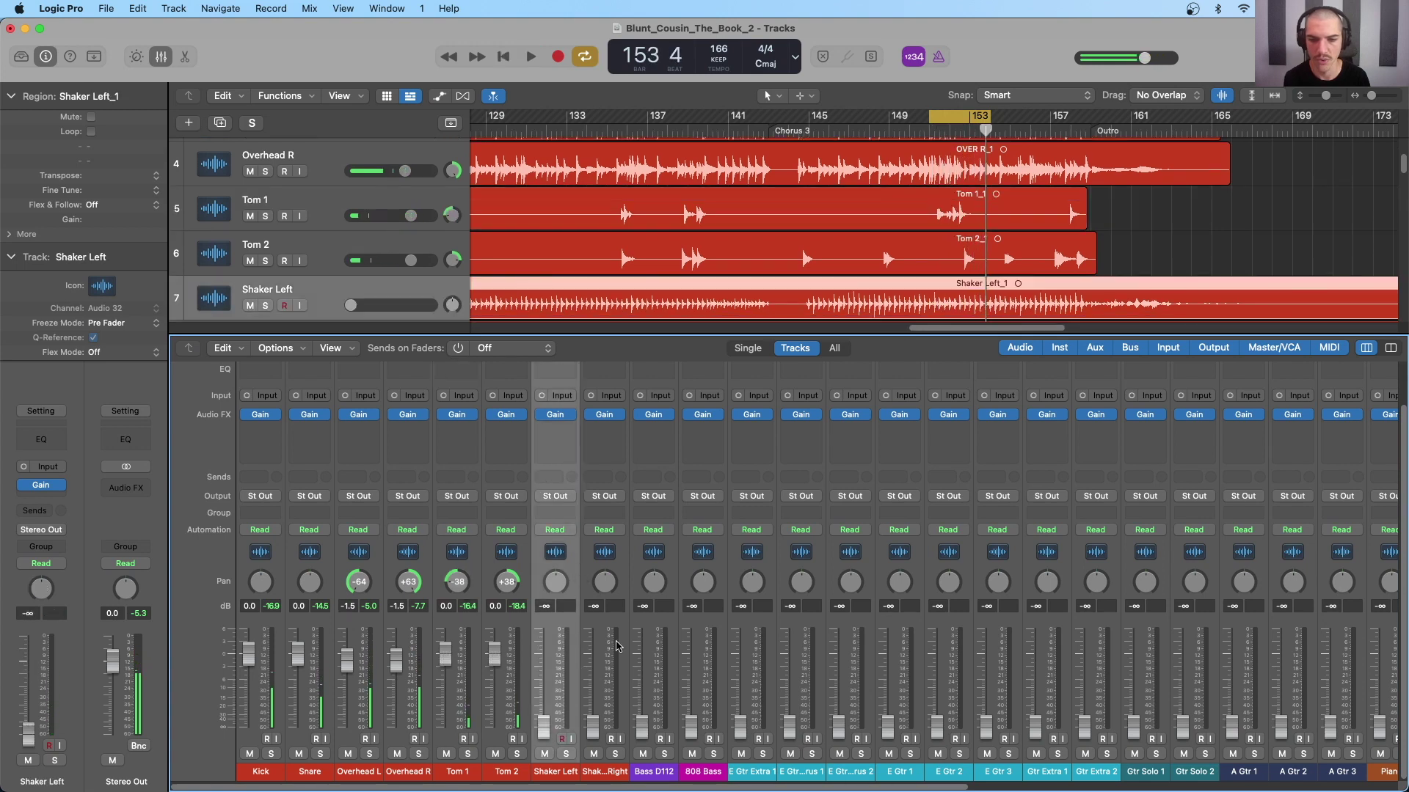
{"action": "left_click", "coordinate": [620, 575], "text": "shift"}
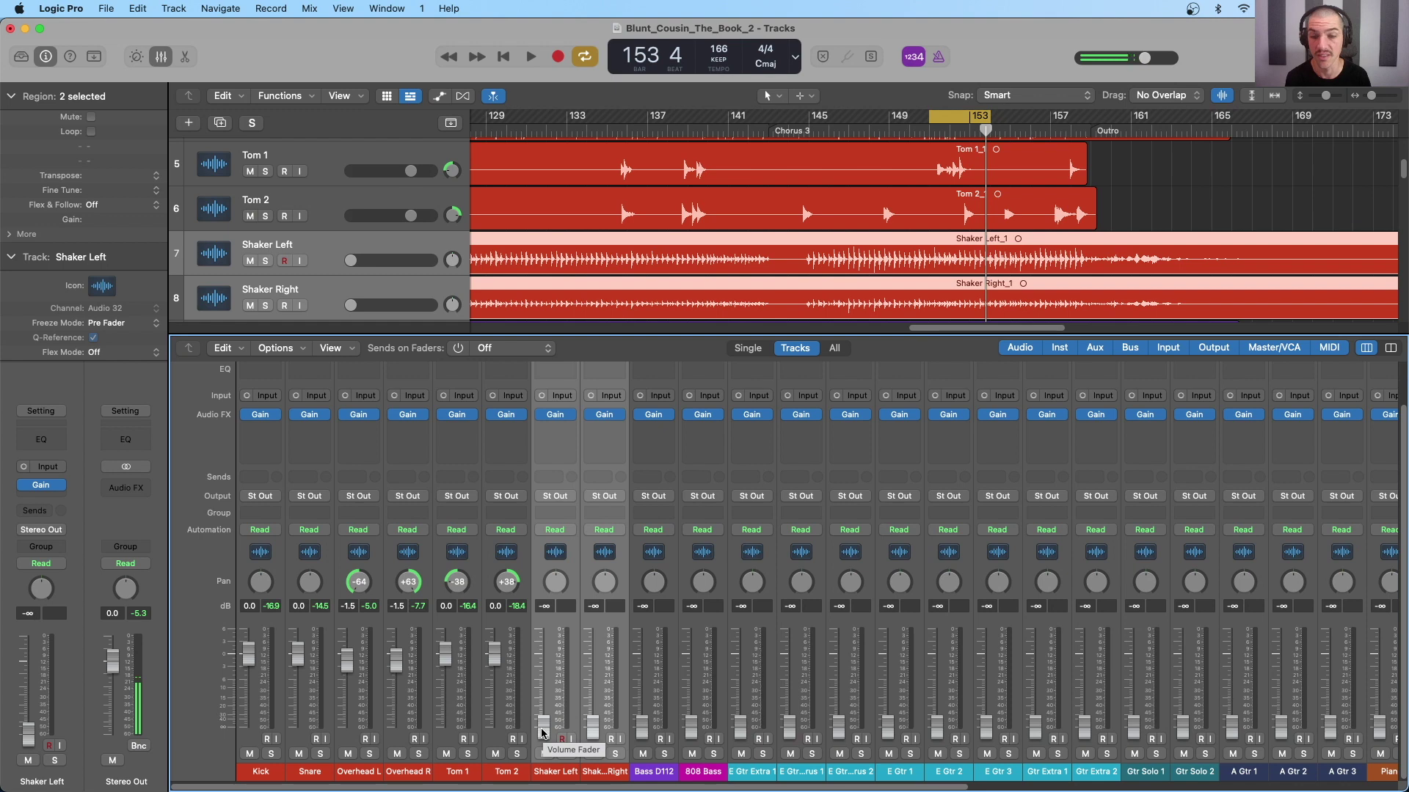
{"action": "key", "text": "space"}
{"action": "mouse_move", "coordinate": [543, 731]}
{"action": "left_mouse_down"}
{"action": "mouse_move", "coordinate": [543, 660]}
{"action": "mouse_move", "coordinate": [543, 705]}
{"action": "left_mouse_up"}
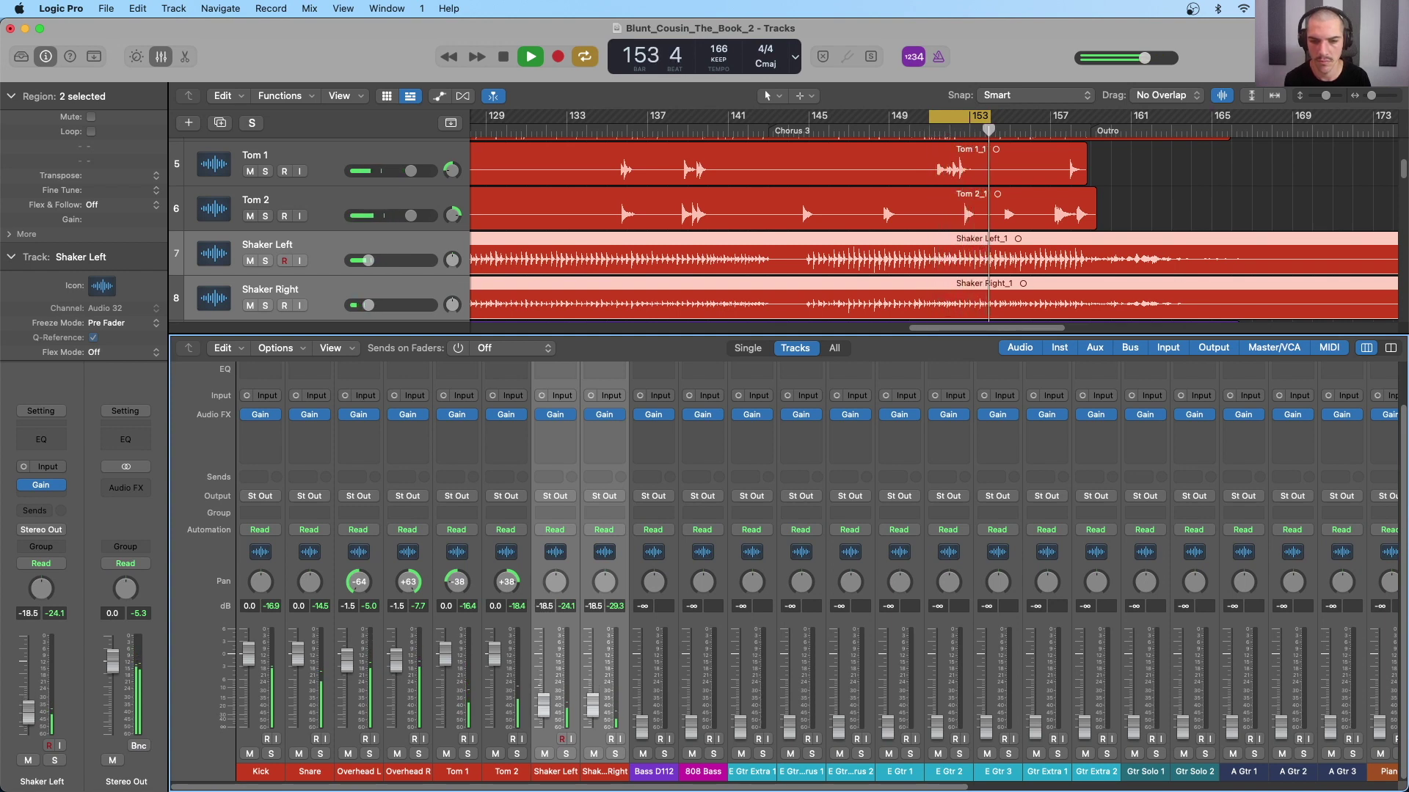
{"action": "key", "text": "space"}
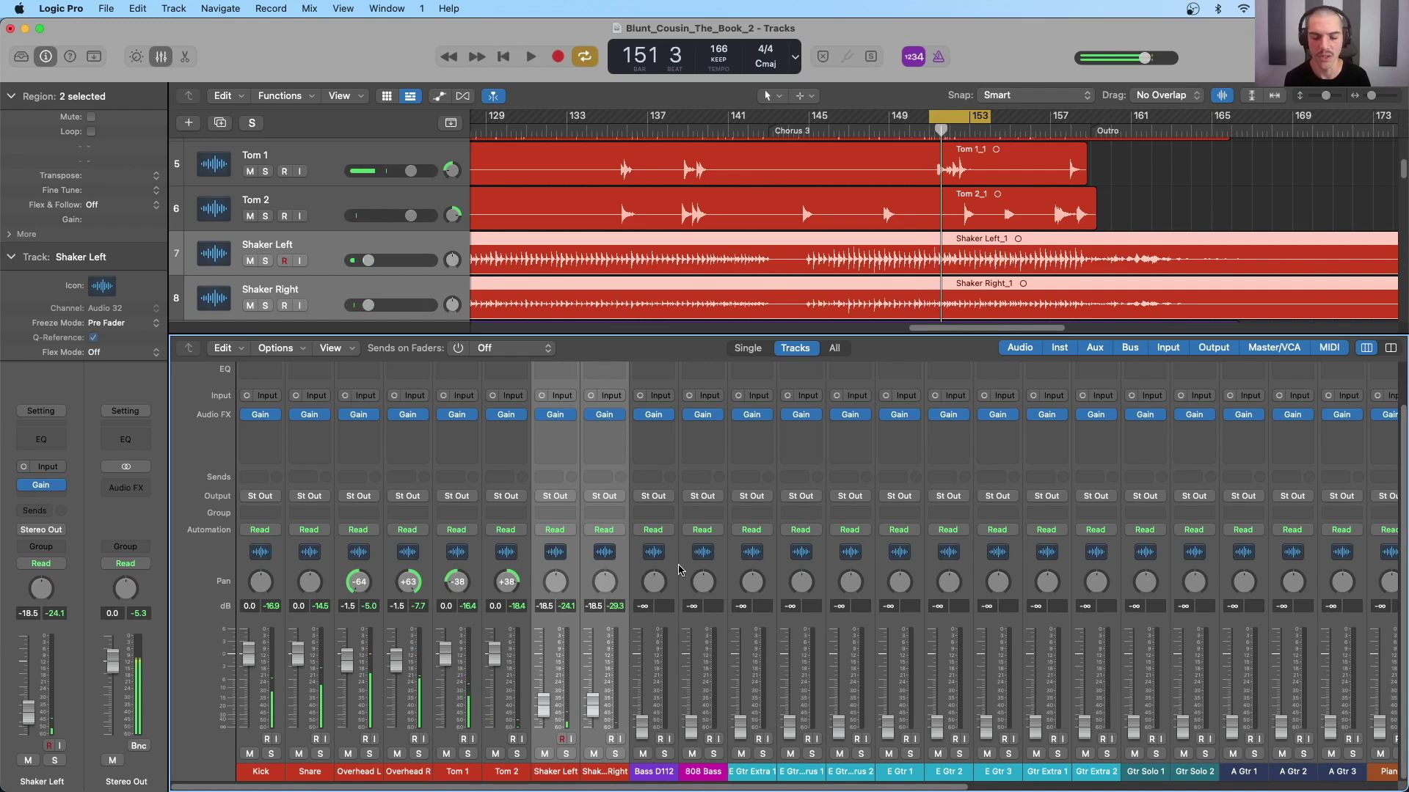
Select the lead Vox Chorus A track, set the cycle region to all of Chorus 3 (bars 143 to 159), and play from its start
{"action": "left_click", "coordinate": [675, 577]}
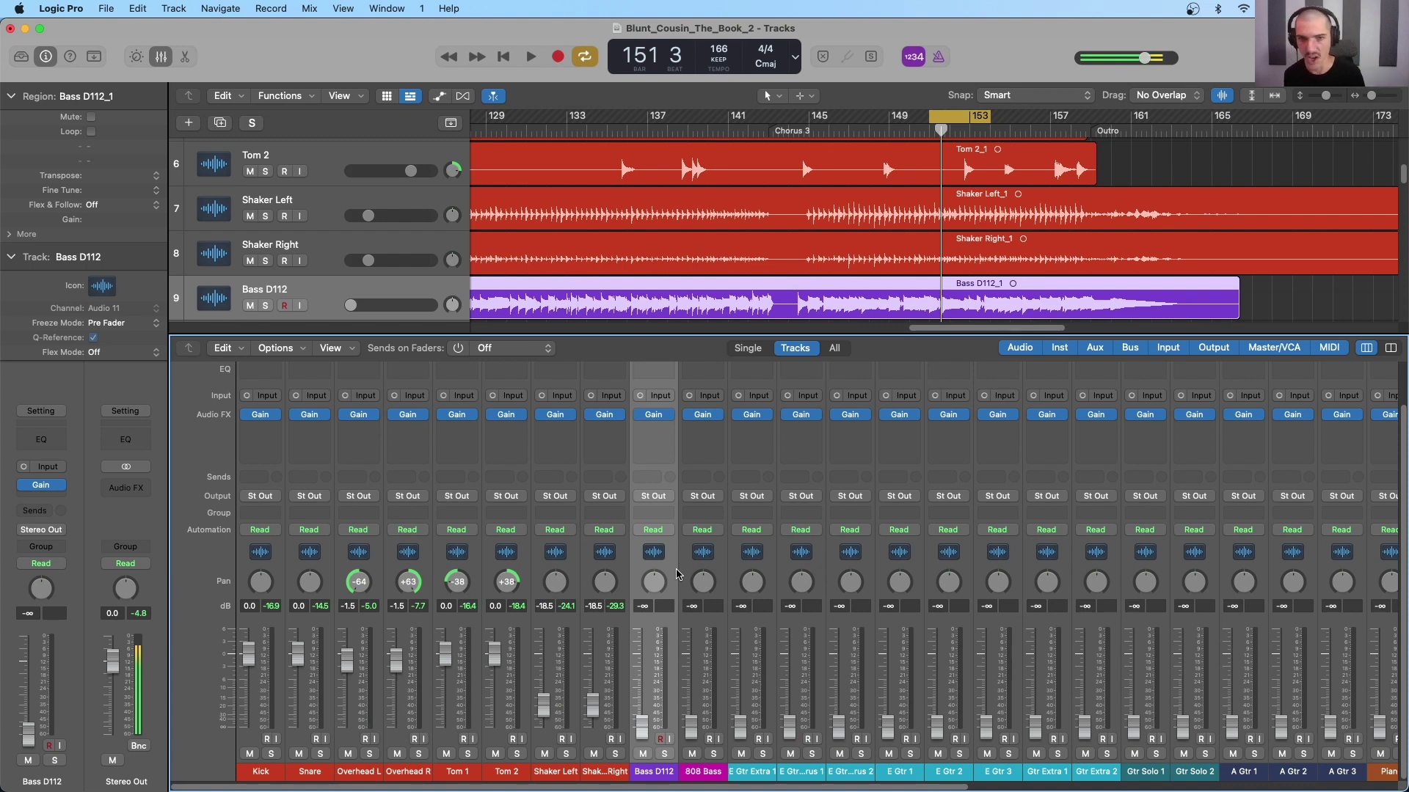
{"action": "scroll", "coordinate": [990, 198], "scroll_direction": "down", "scroll_amount": 15}
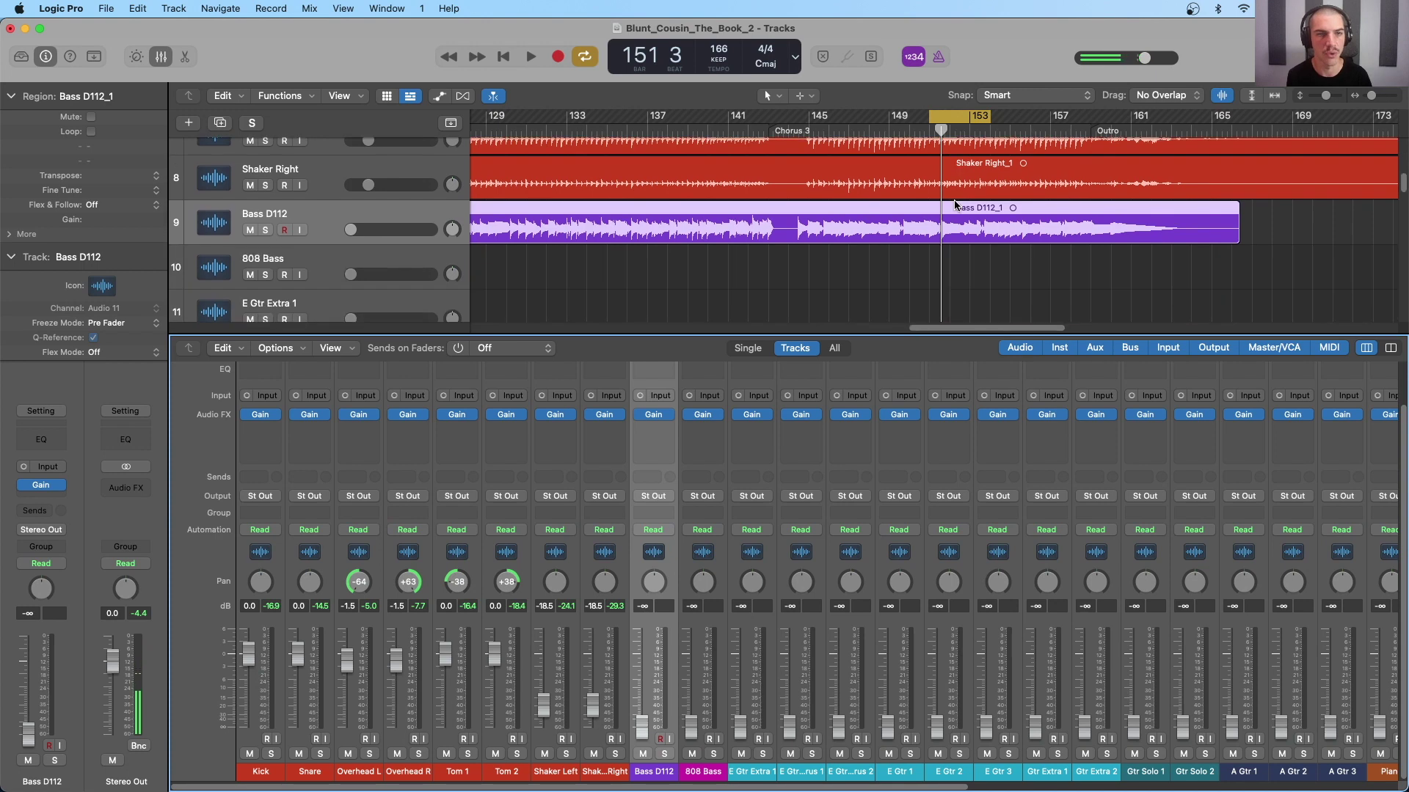
{"action": "scroll", "coordinate": [950, 202], "scroll_direction": "down", "scroll_amount": 1}
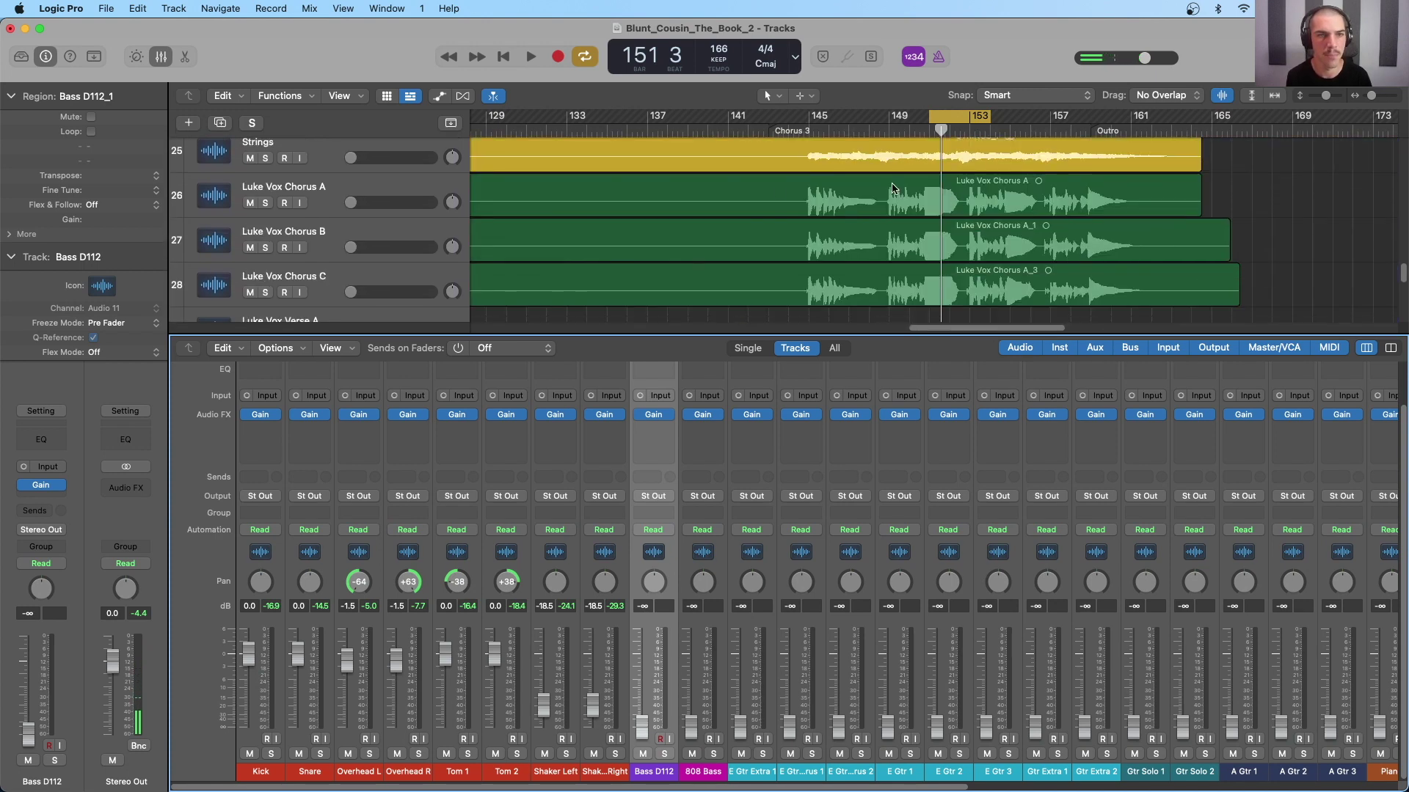
{"action": "left_click", "coordinate": [329, 198]}
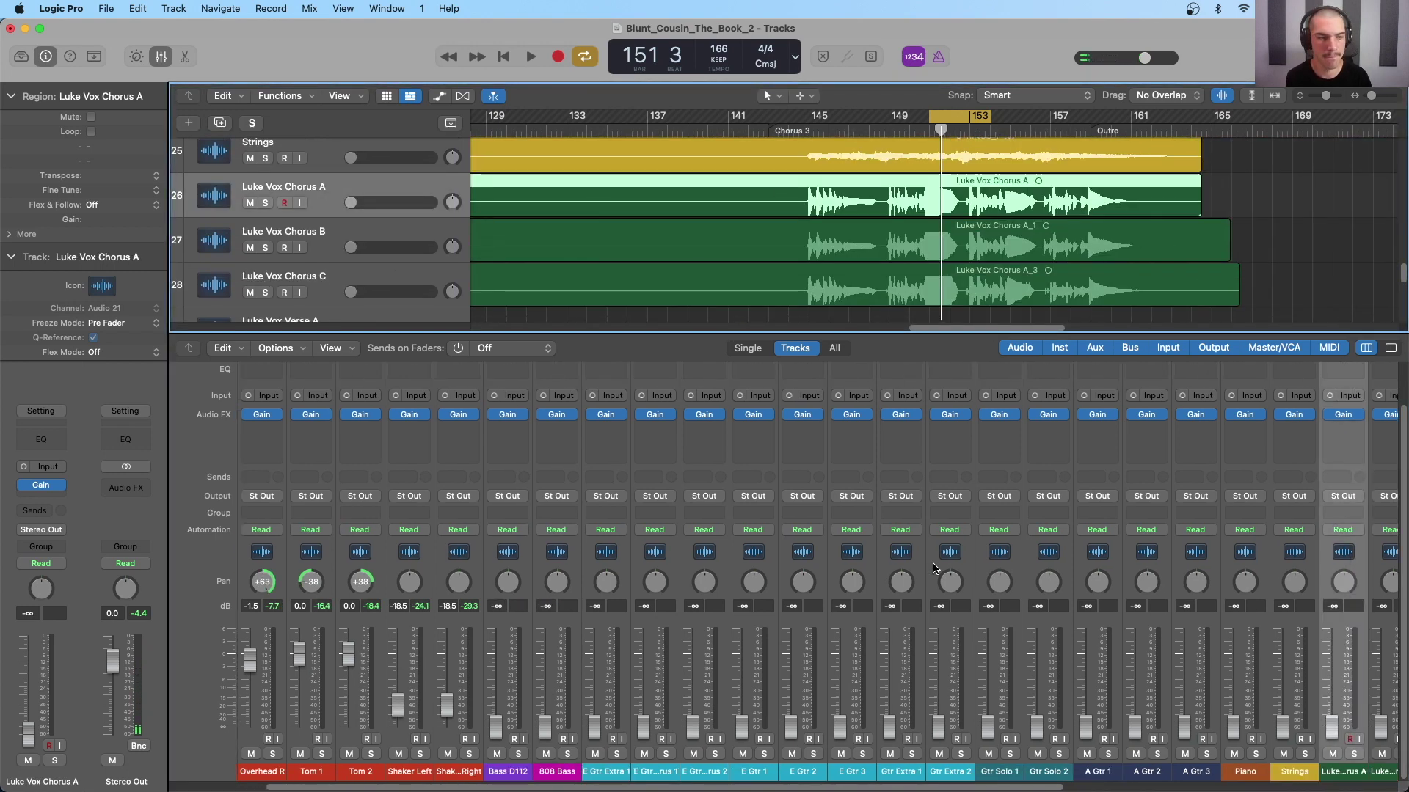
{"action": "left_click", "coordinate": [943, 131]}
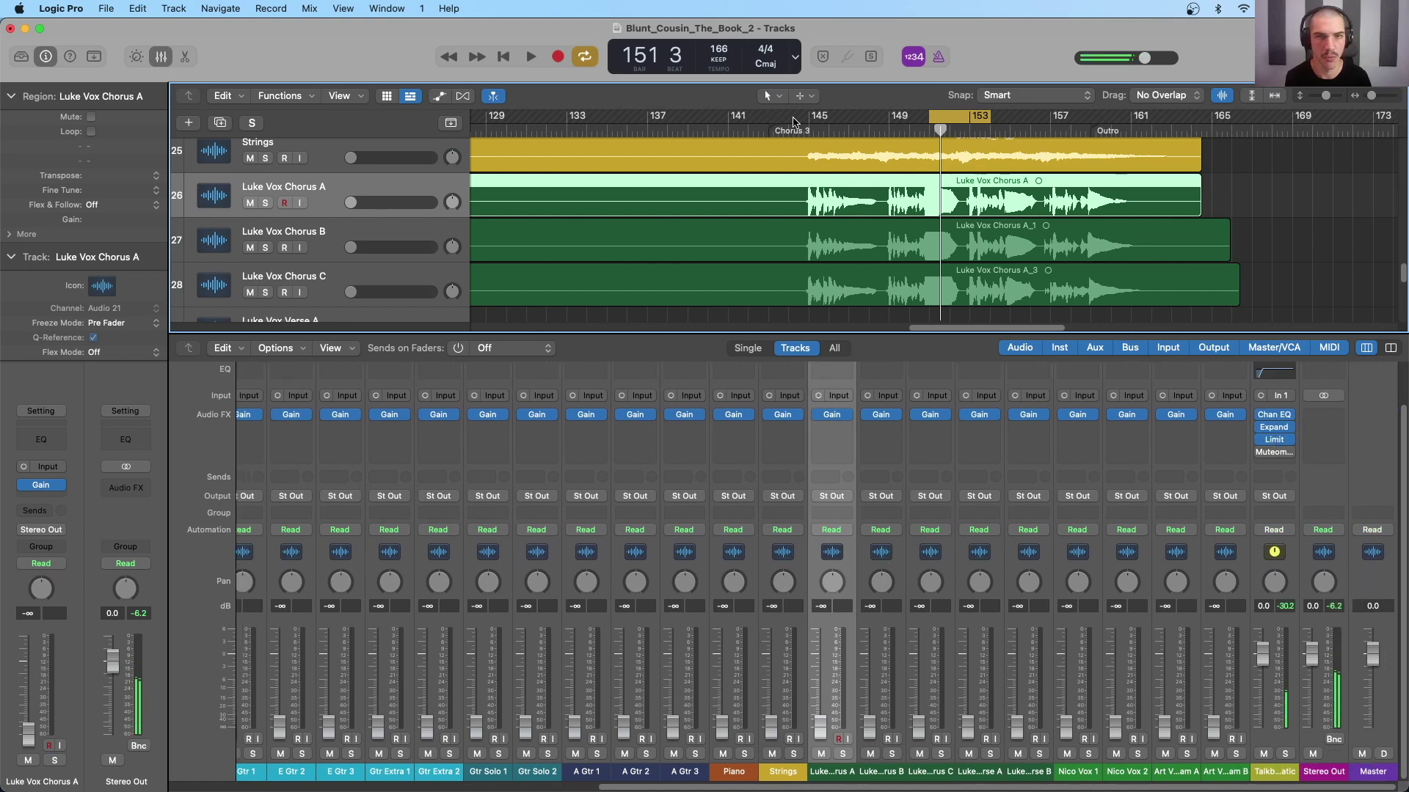
{"action": "key", "text": "space"}
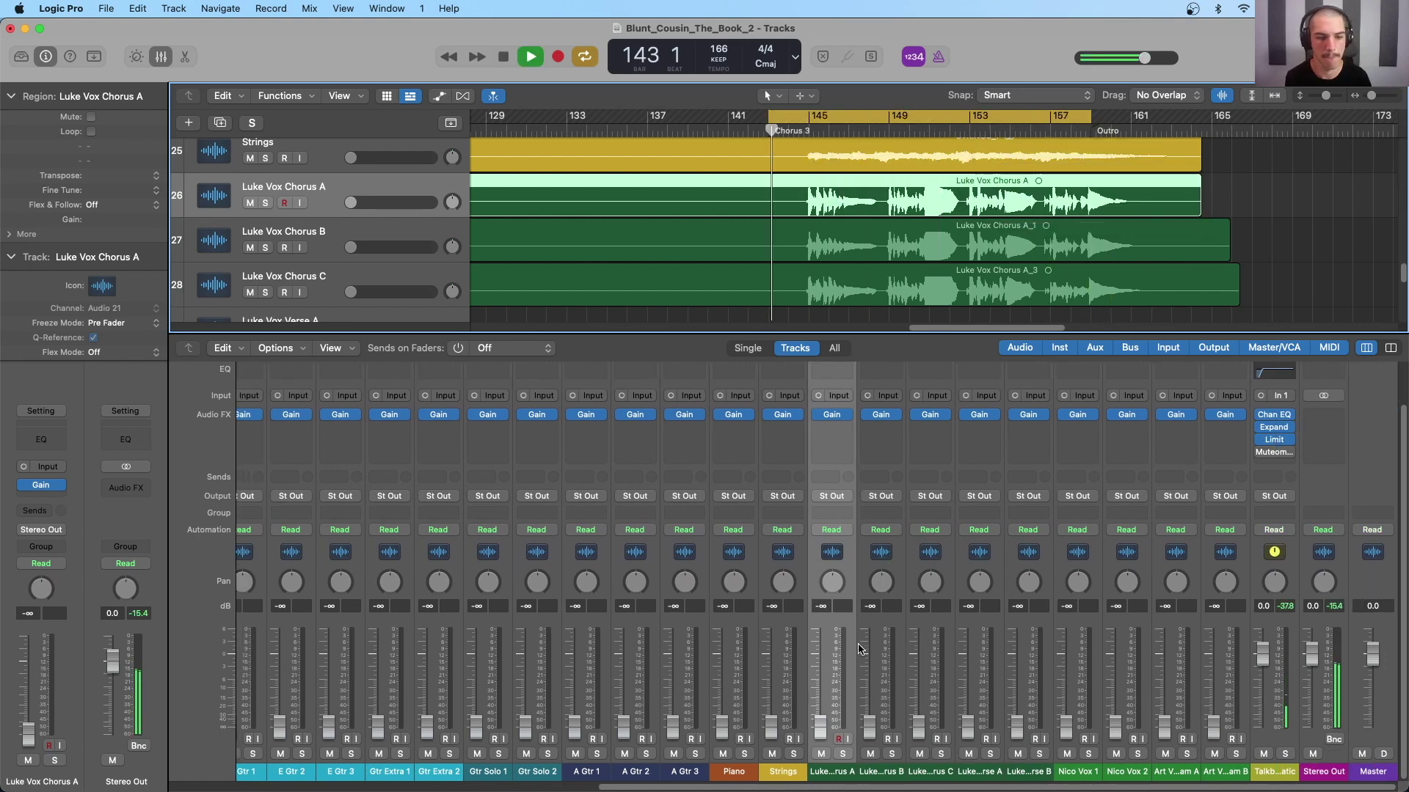
During playback, set the lead Vox Chorus A fader to 0.0 dB, Vox Chorus B to -2.3 dB and Vox Chorus C to -17.2 dB
{"action": "left_click", "coordinate": [820, 727], "text": "alt"}
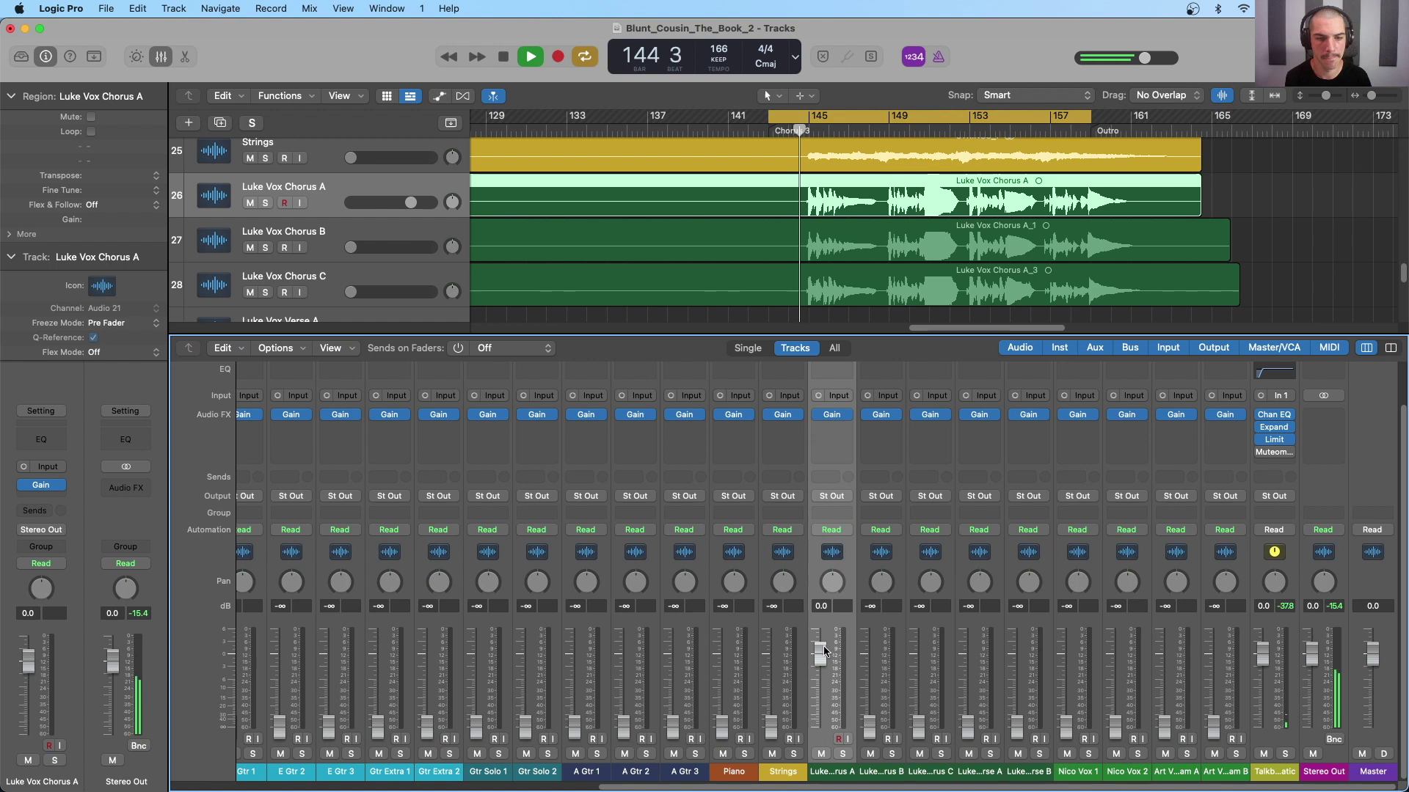
{"action": "left_click_drag", "start_coordinate": [874, 730], "coordinate": [871, 675]}
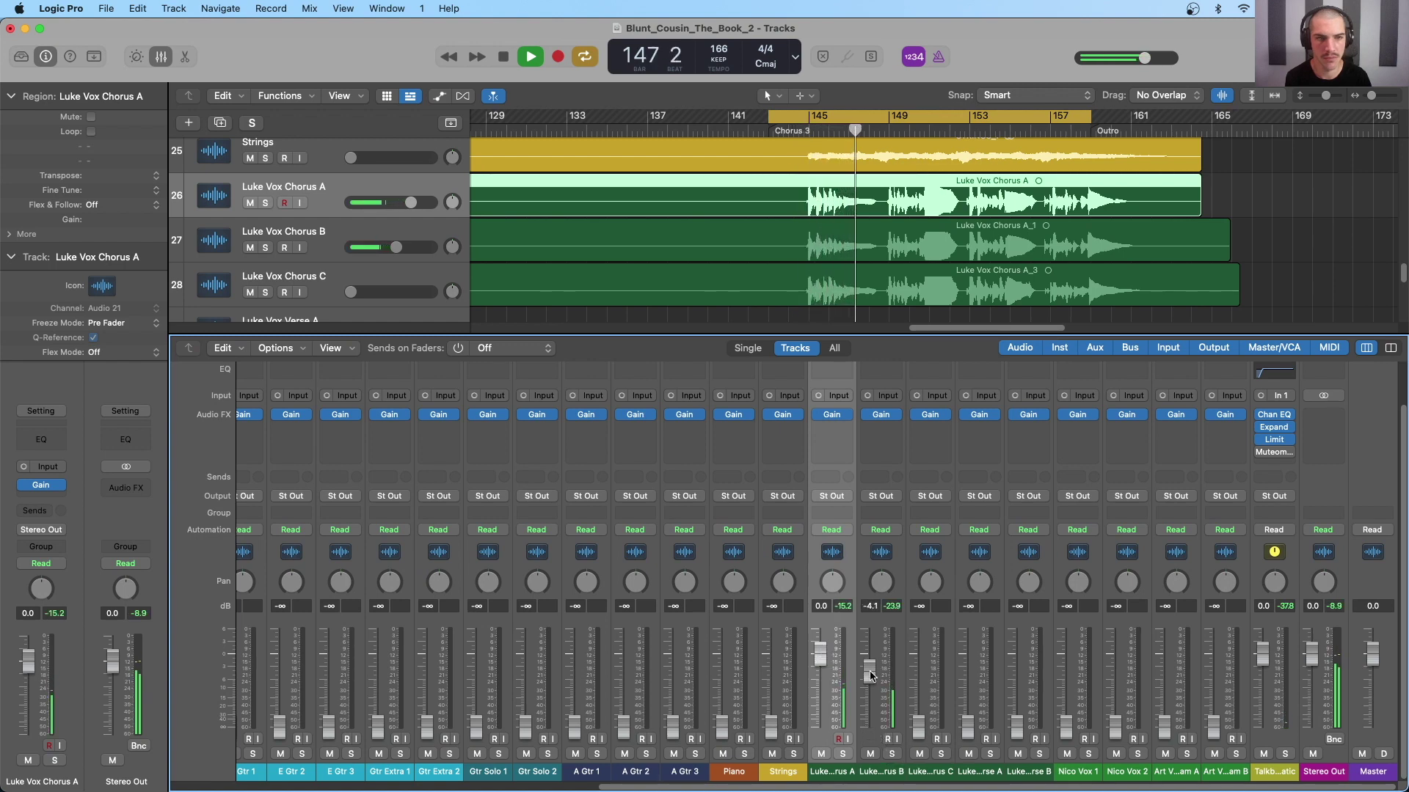
{"action": "mouse_move", "coordinate": [918, 730]}
{"action": "left_mouse_down"}
{"action": "mouse_move", "coordinate": [918, 675]}
{"action": "mouse_move", "coordinate": [916, 711]}
{"action": "left_mouse_up"}
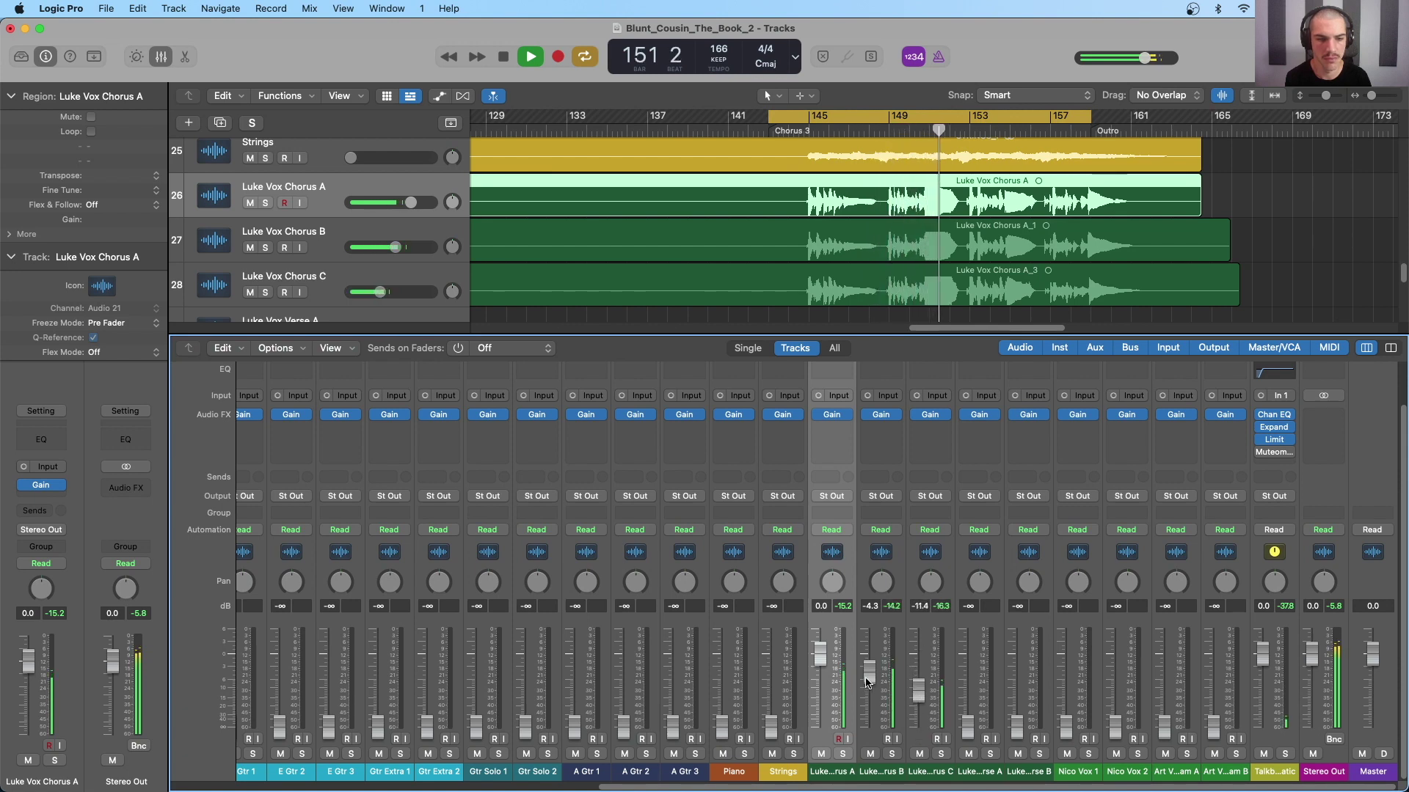
{"action": "key", "text": "space"}
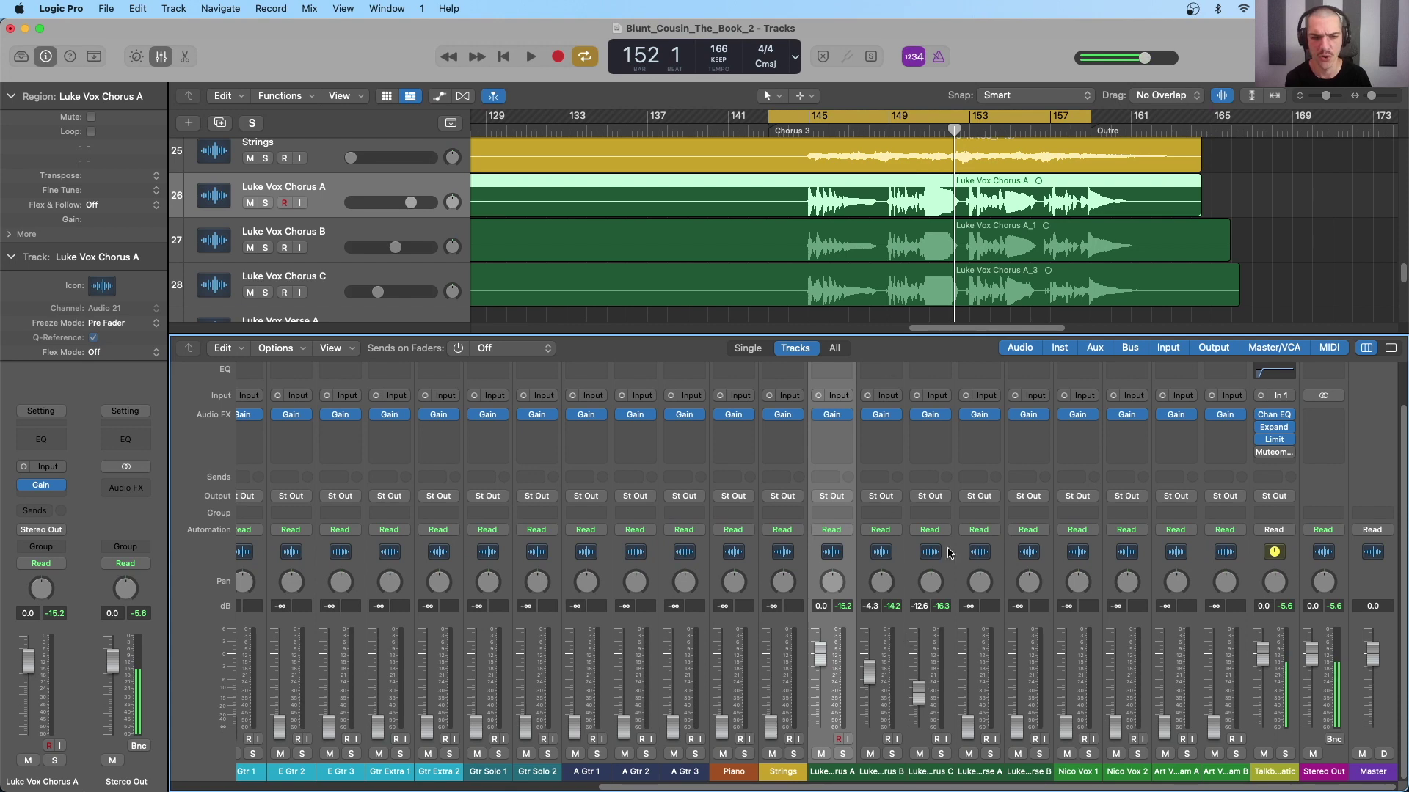
{"action": "left_click", "coordinate": [919, 694]}
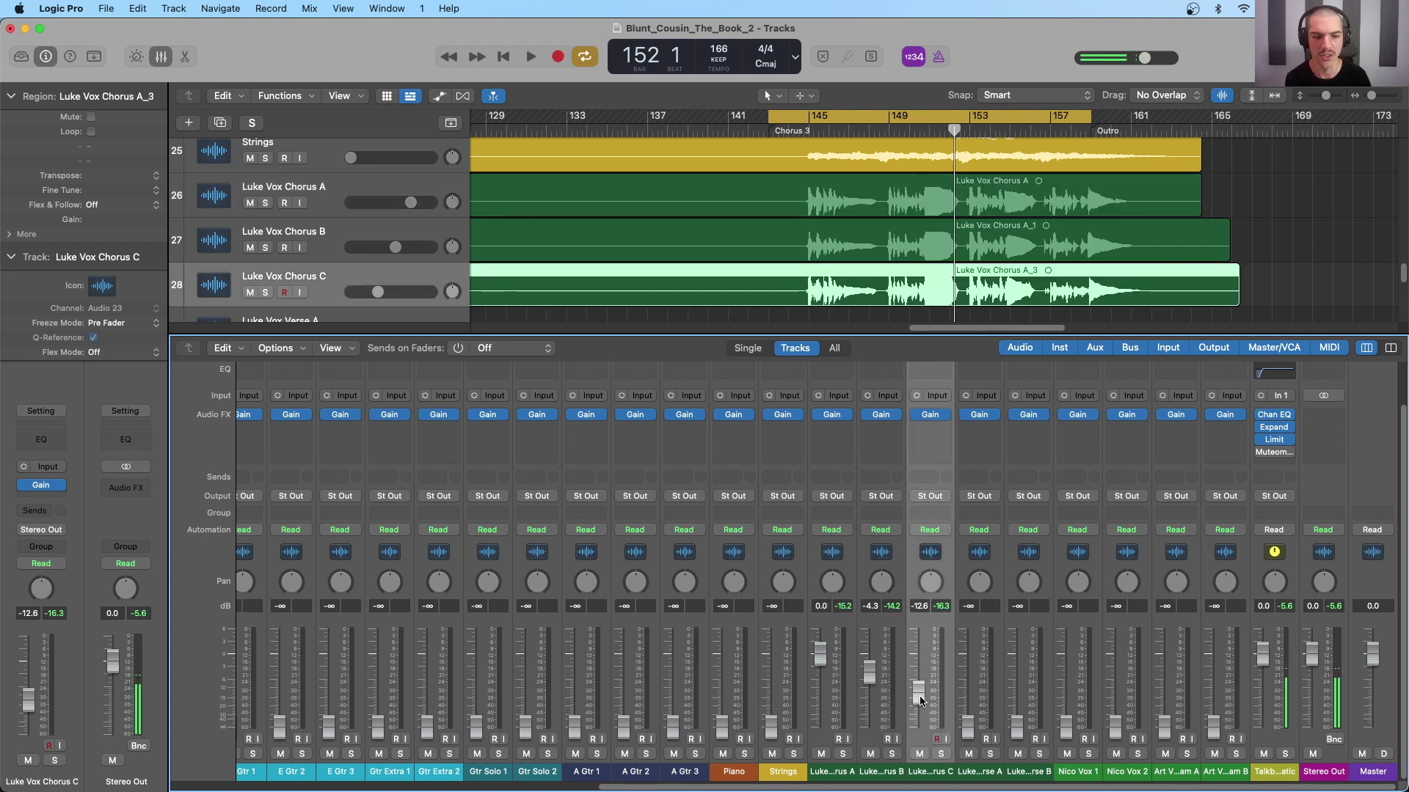
{"action": "key", "text": "space"}
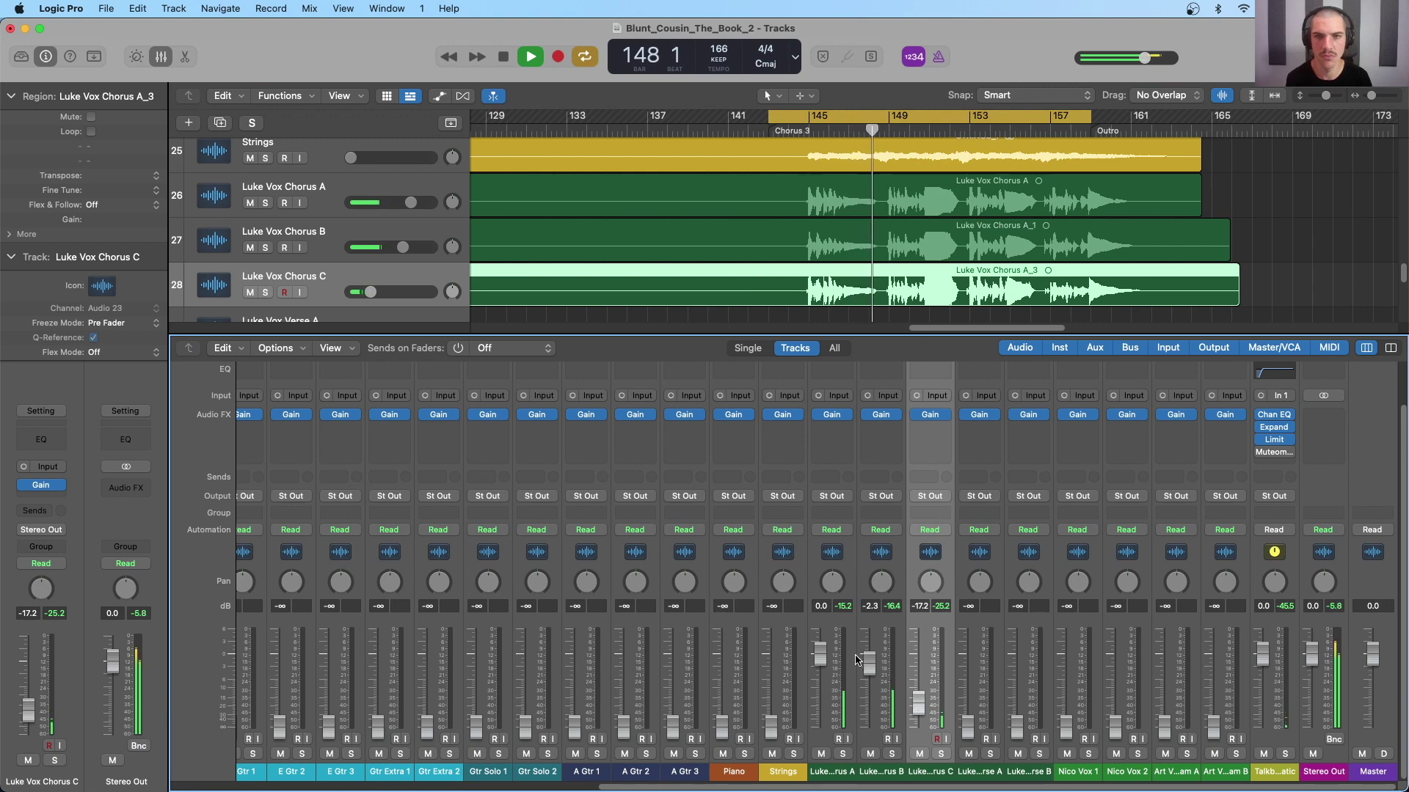
Raise the backing Vox 1 and Vox 2 faders to -5.3 and -5.8 dB, and pan them to -64 and +63
{"action": "scroll", "coordinate": [914, 237], "scroll_direction": "down", "scroll_amount": 5}
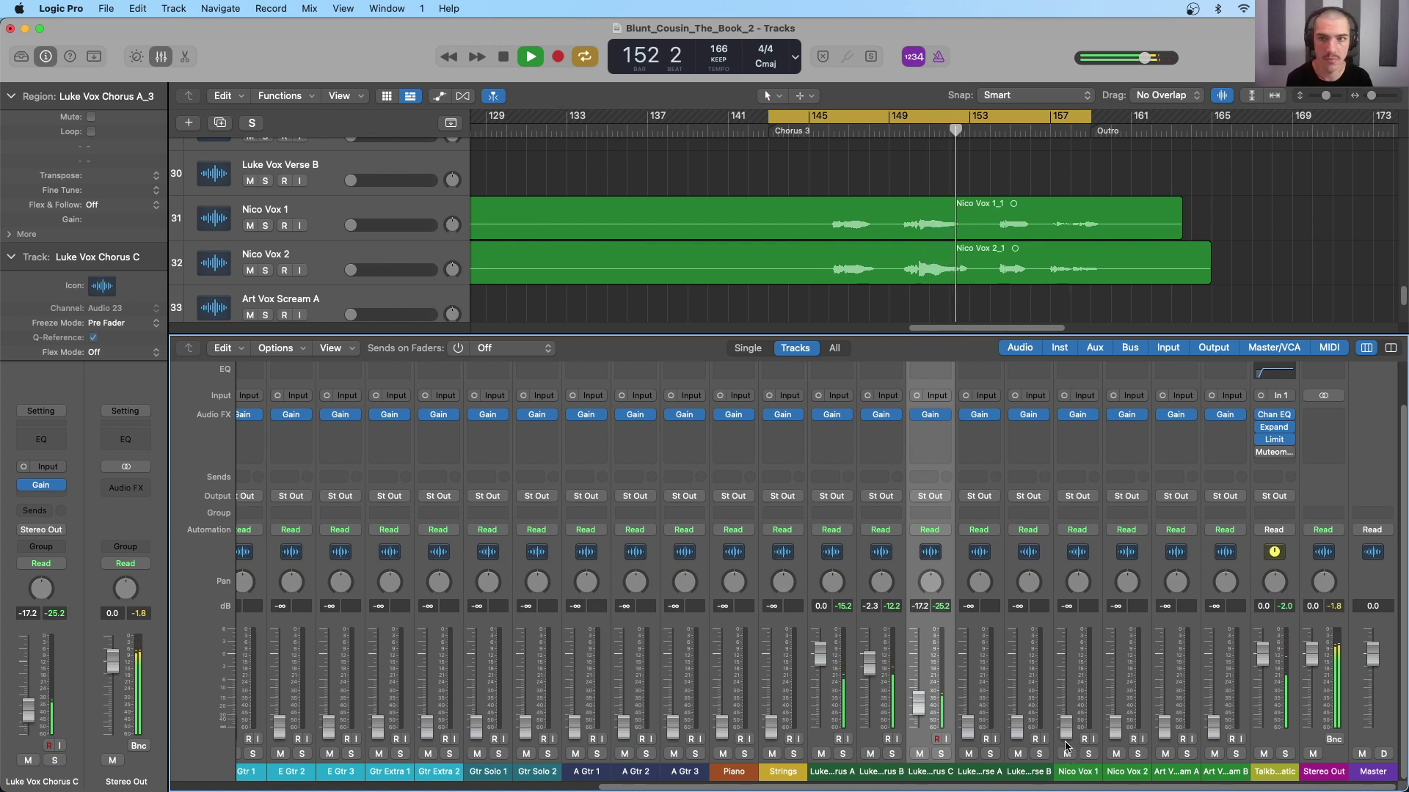
{"action": "left_click_drag", "start_coordinate": [1067, 740], "coordinate": [1067, 669]}
{"action": "left_click_drag", "start_coordinate": [1116, 739], "coordinate": [1115, 676]}
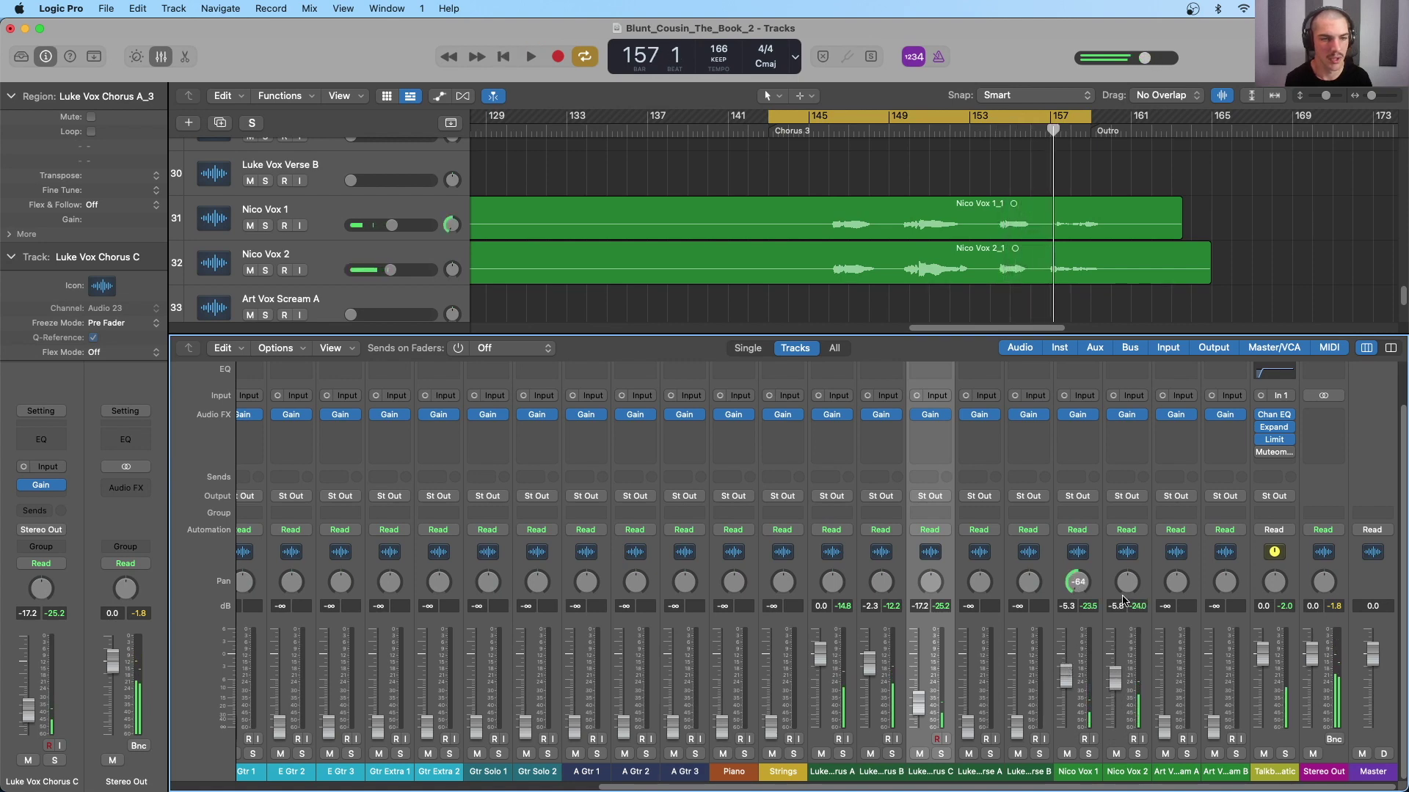
While replaying from bar 146, lower backing Vox 1 and 2 to -13.6 and -14.0 dB and raise Vox Chorus A and B to 1.3 and -0.5 dB
{"action": "left_click", "coordinate": [831, 131]}
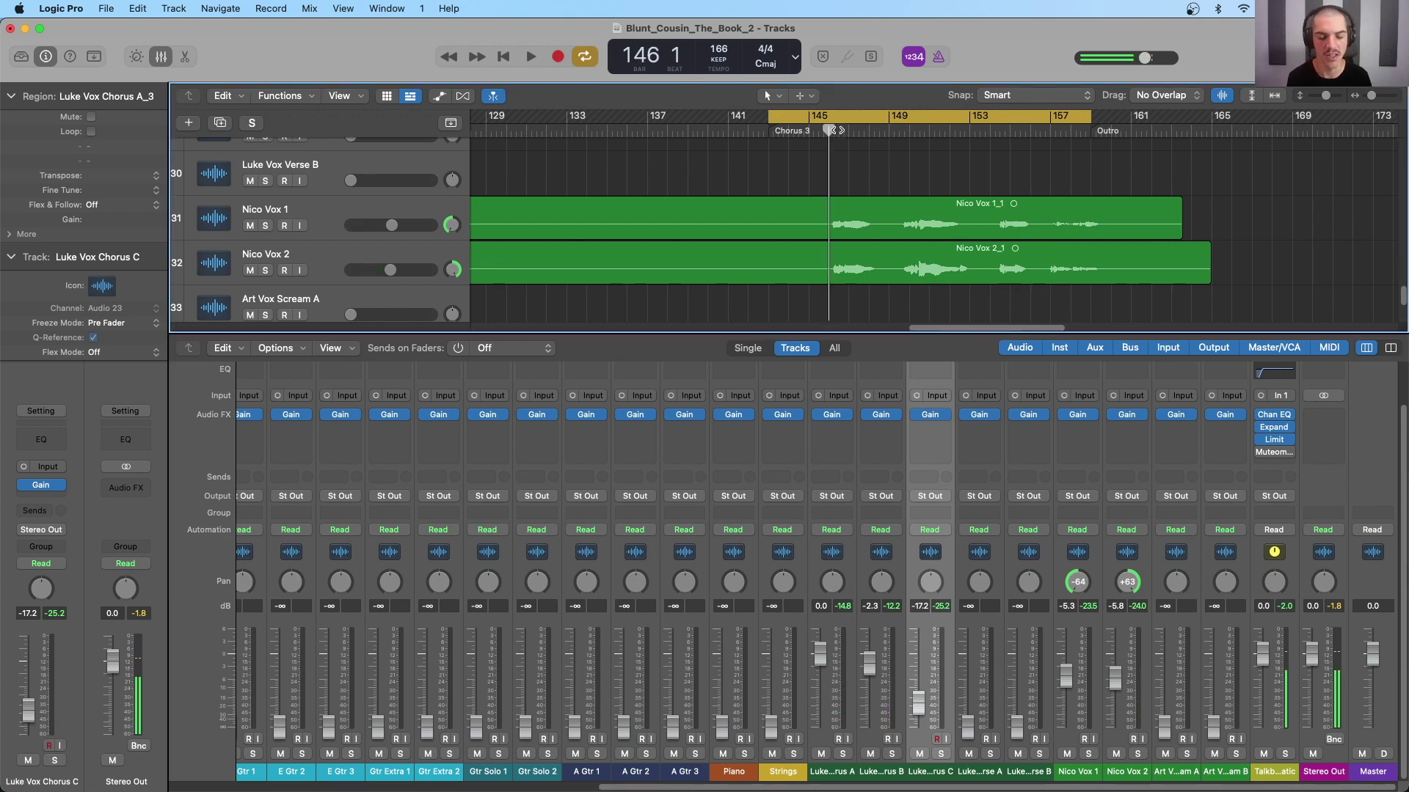
{"action": "key", "text": "space"}
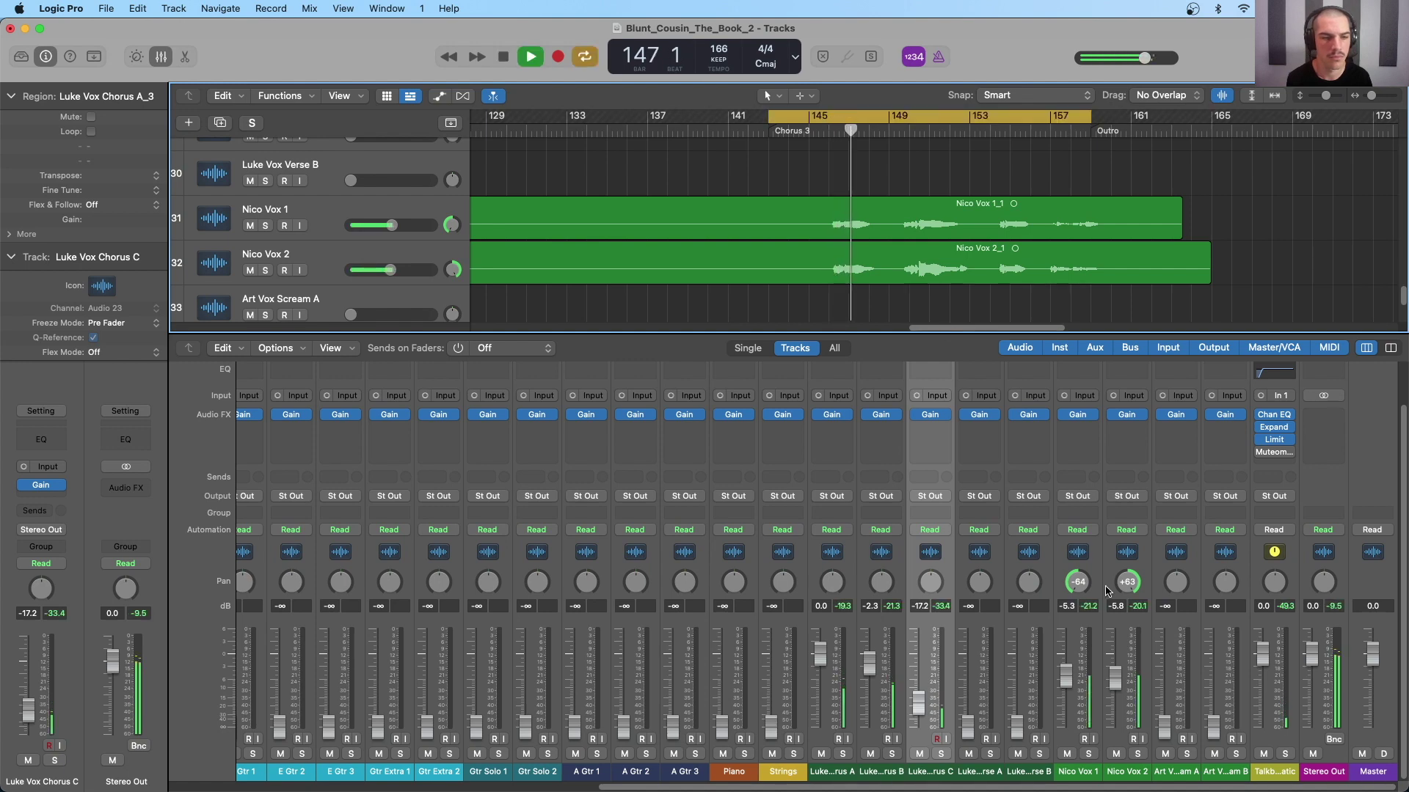
{"action": "left_click", "coordinate": [1090, 552]}
{"action": "left_click", "coordinate": [1143, 562], "text": "shift"}
{"action": "left_click_drag", "start_coordinate": [1065, 690], "coordinate": [1068, 703]}
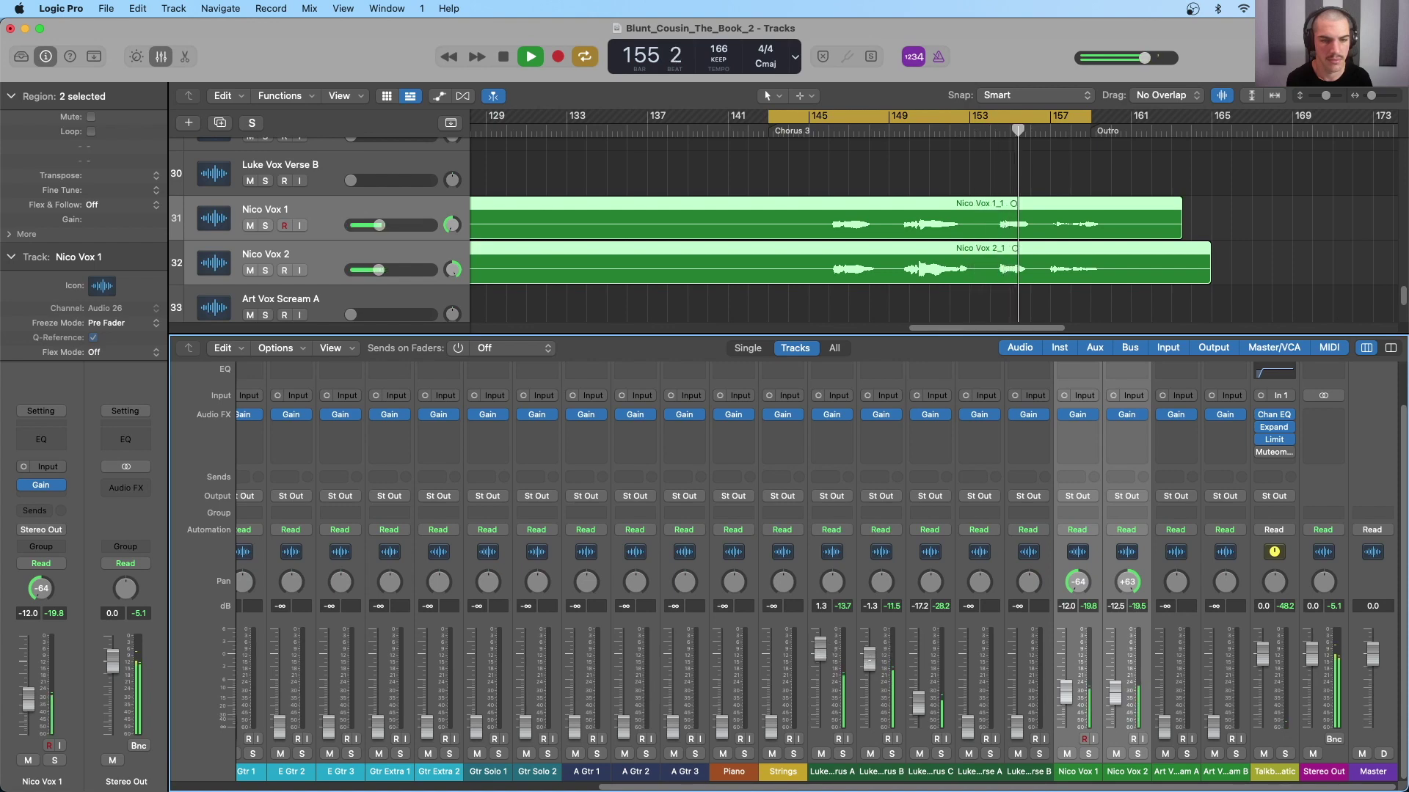
{"action": "key", "text": "space"}
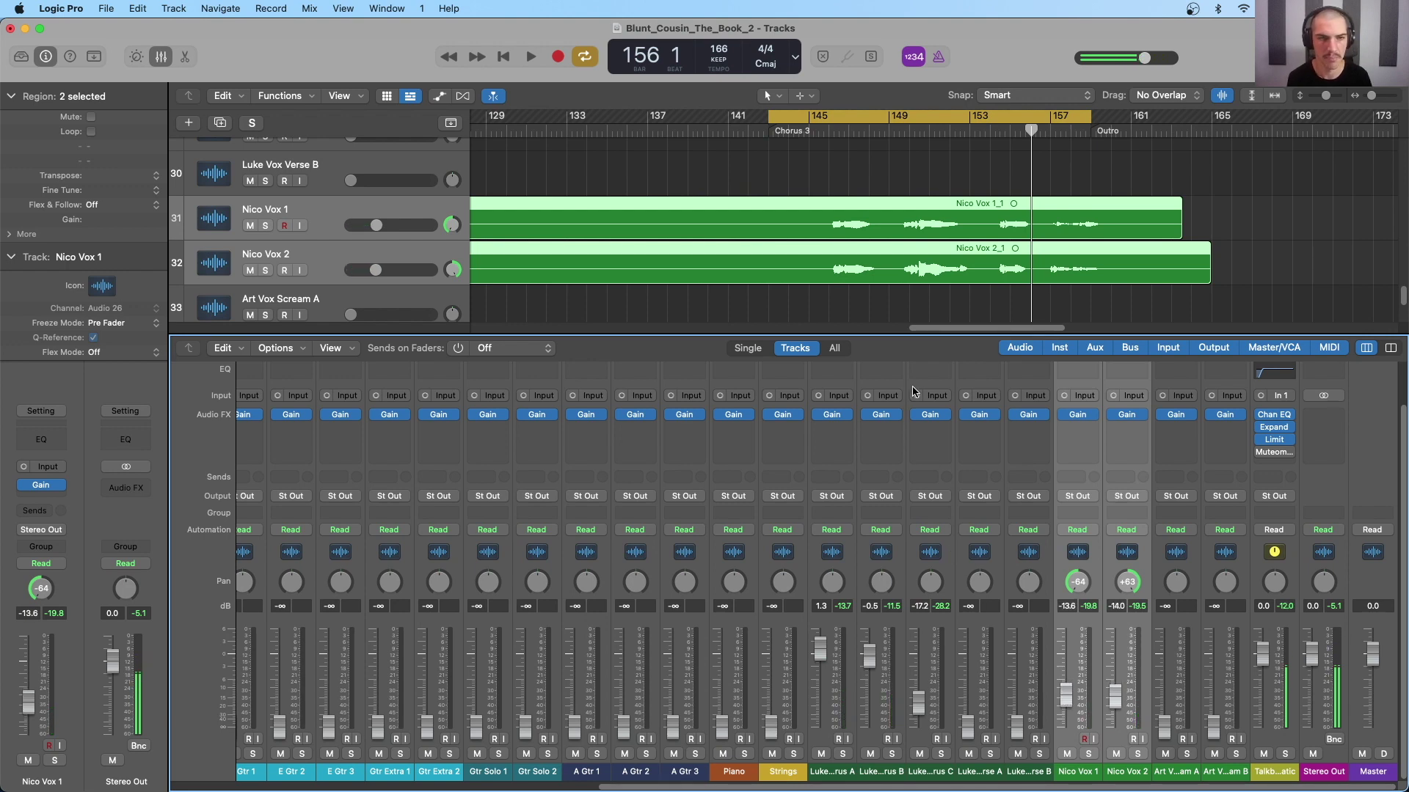
{"action": "key", "text": "space"}
{"action": "left_click", "coordinate": [829, 135]}
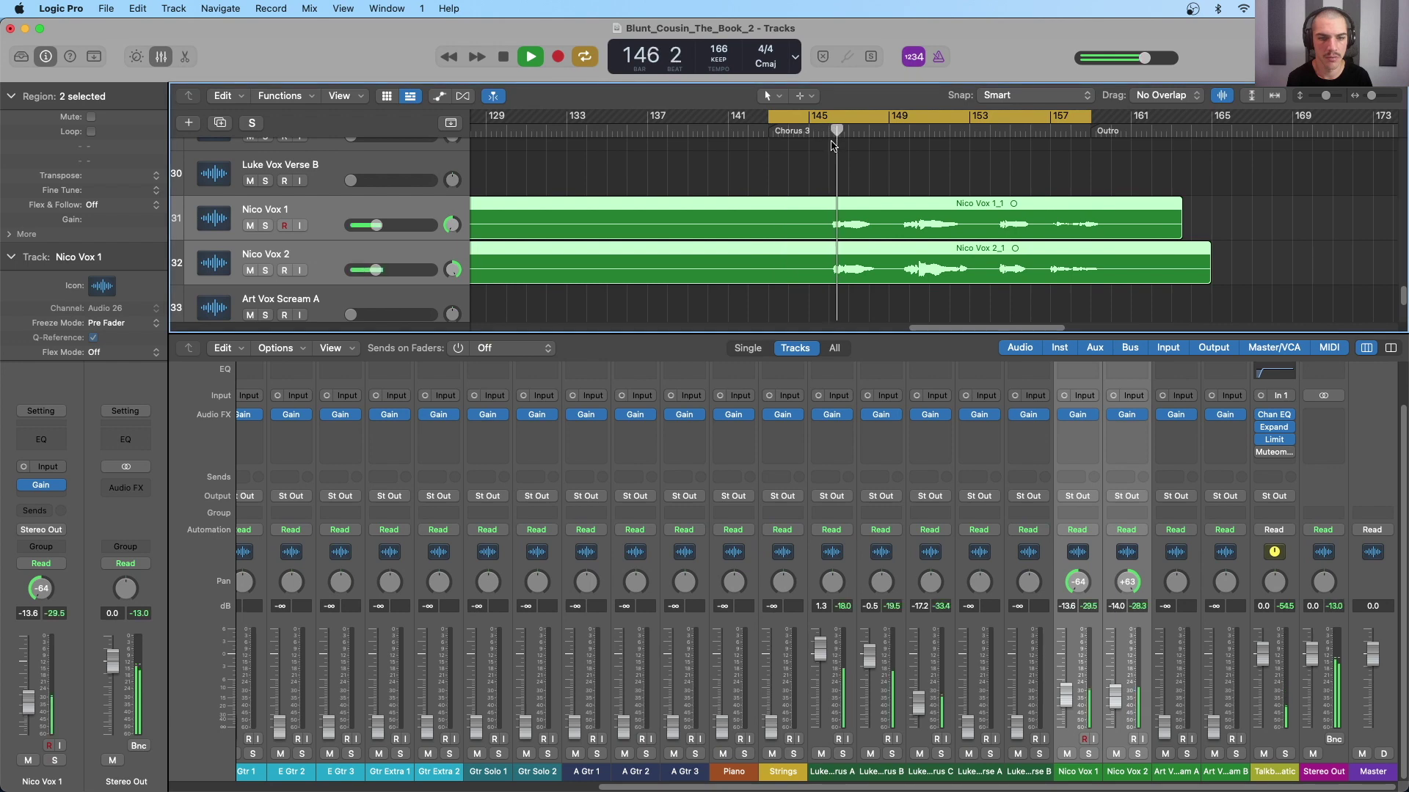
{"action": "scroll", "coordinate": [895, 222], "scroll_direction": "down", "scroll_amount": 3}
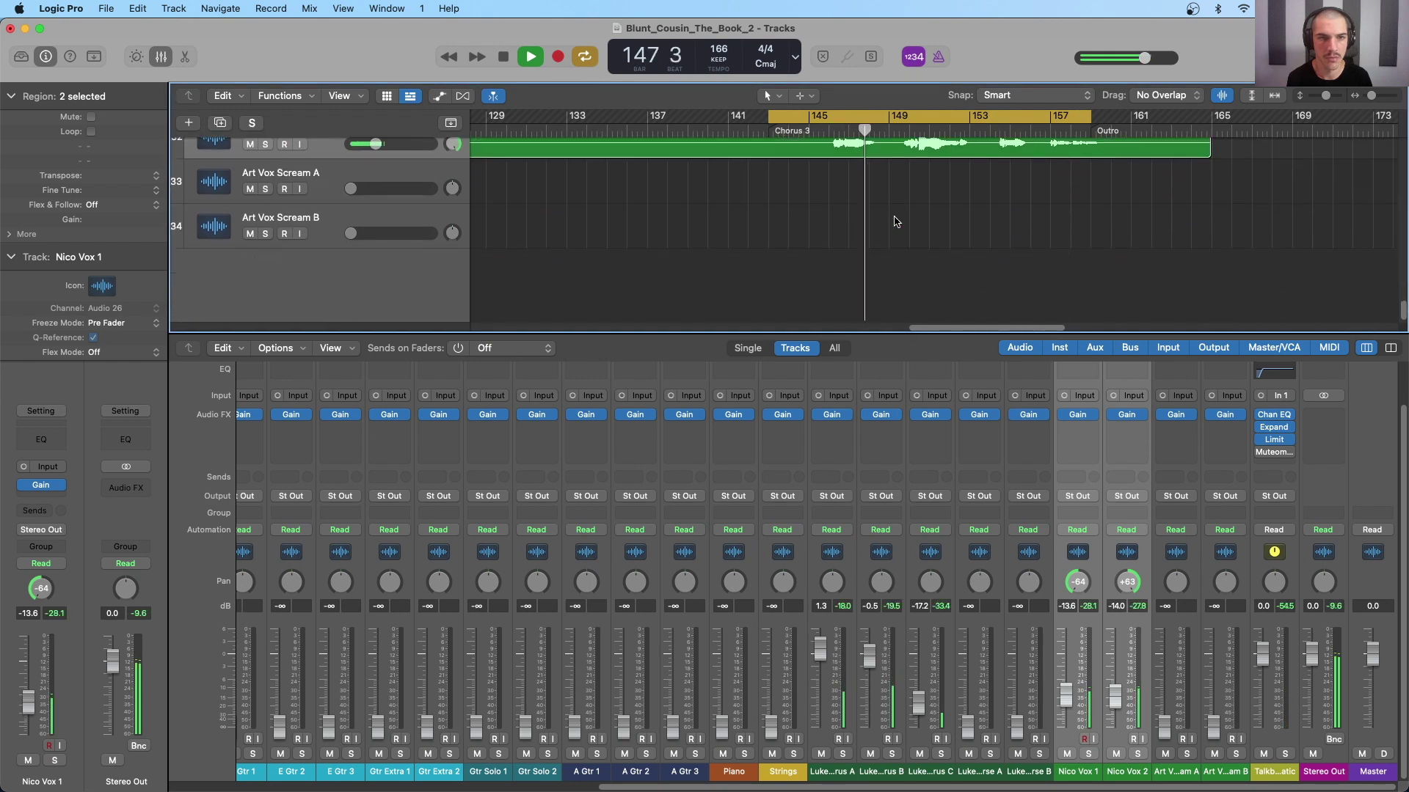
{"action": "scroll", "coordinate": [896, 221], "scroll_direction": "up", "scroll_amount": 7}
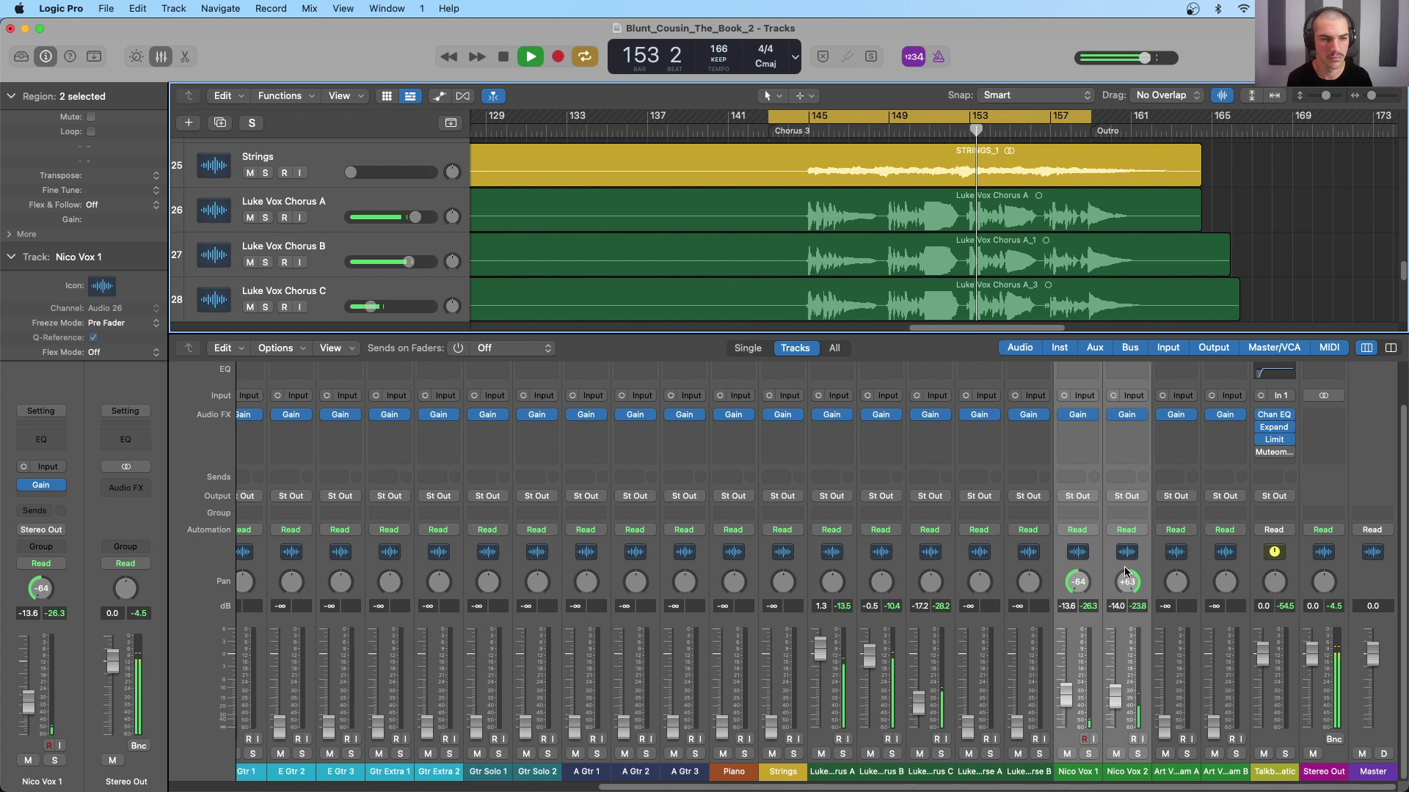
{"action": "key", "text": "space"}
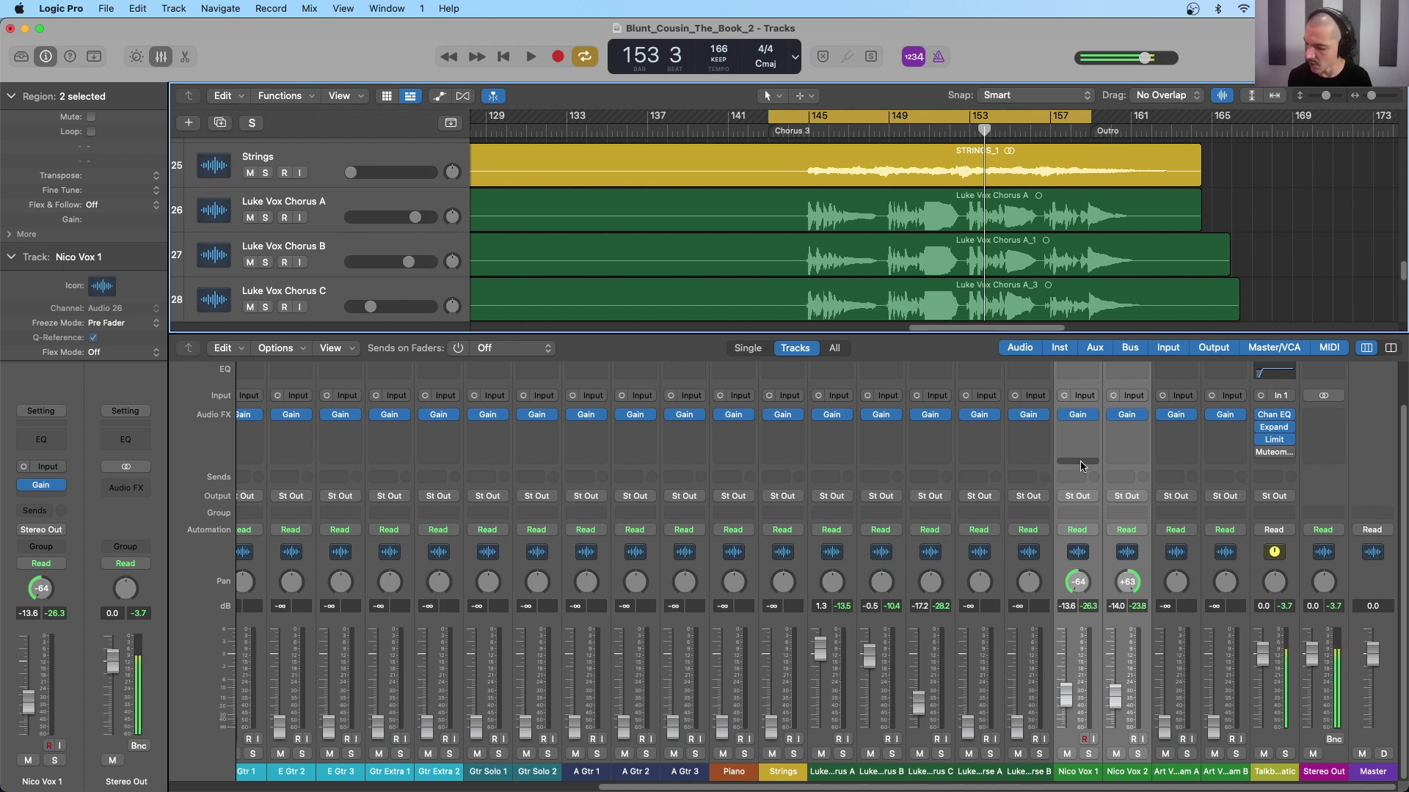
Select the E Gtr Chorus 1 track, play from bar 143 and set its fader to 0.0 dB
{"action": "scroll", "coordinate": [893, 235], "scroll_direction": "up", "scroll_amount": 15}
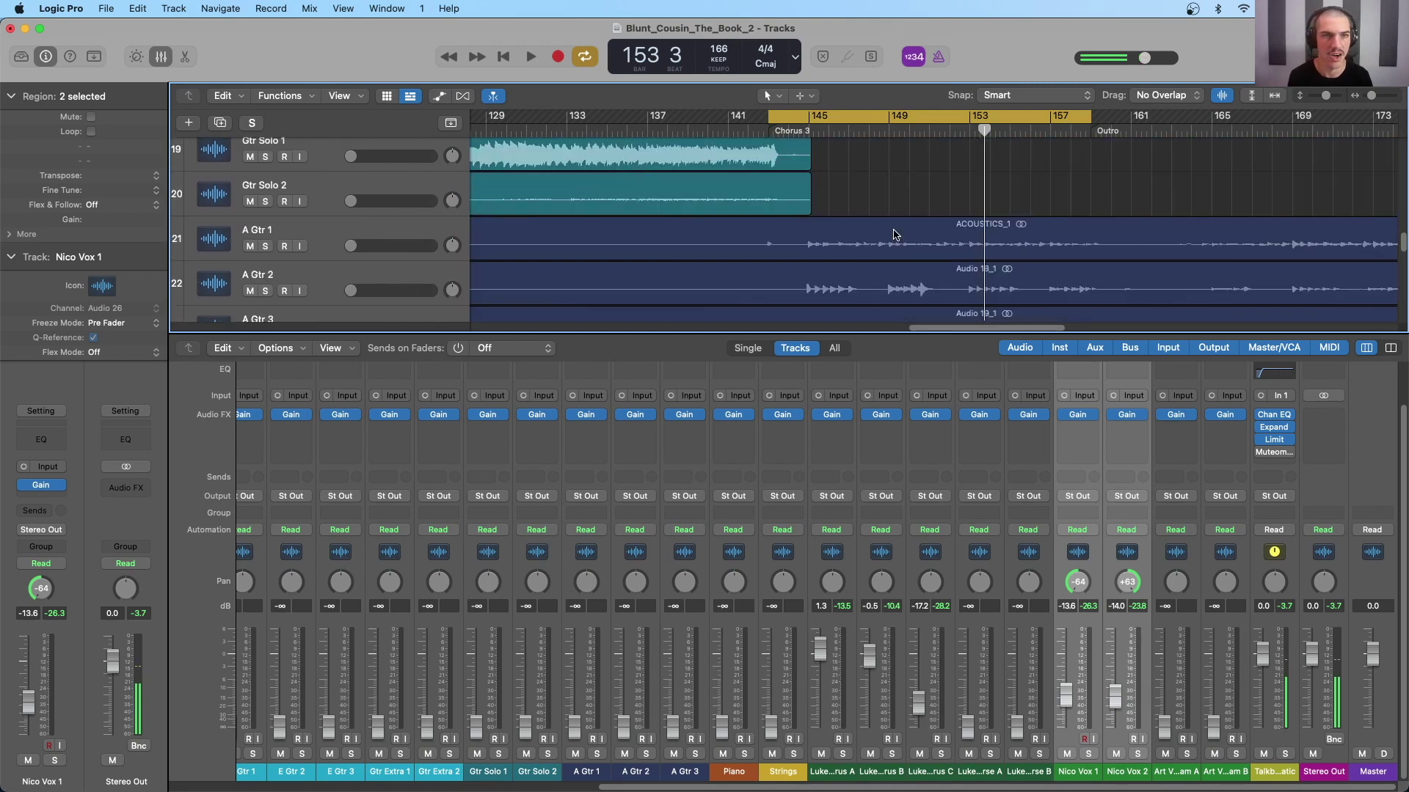
{"action": "left_click", "coordinate": [760, 129]}
{"action": "left_click", "coordinate": [428, 236]}
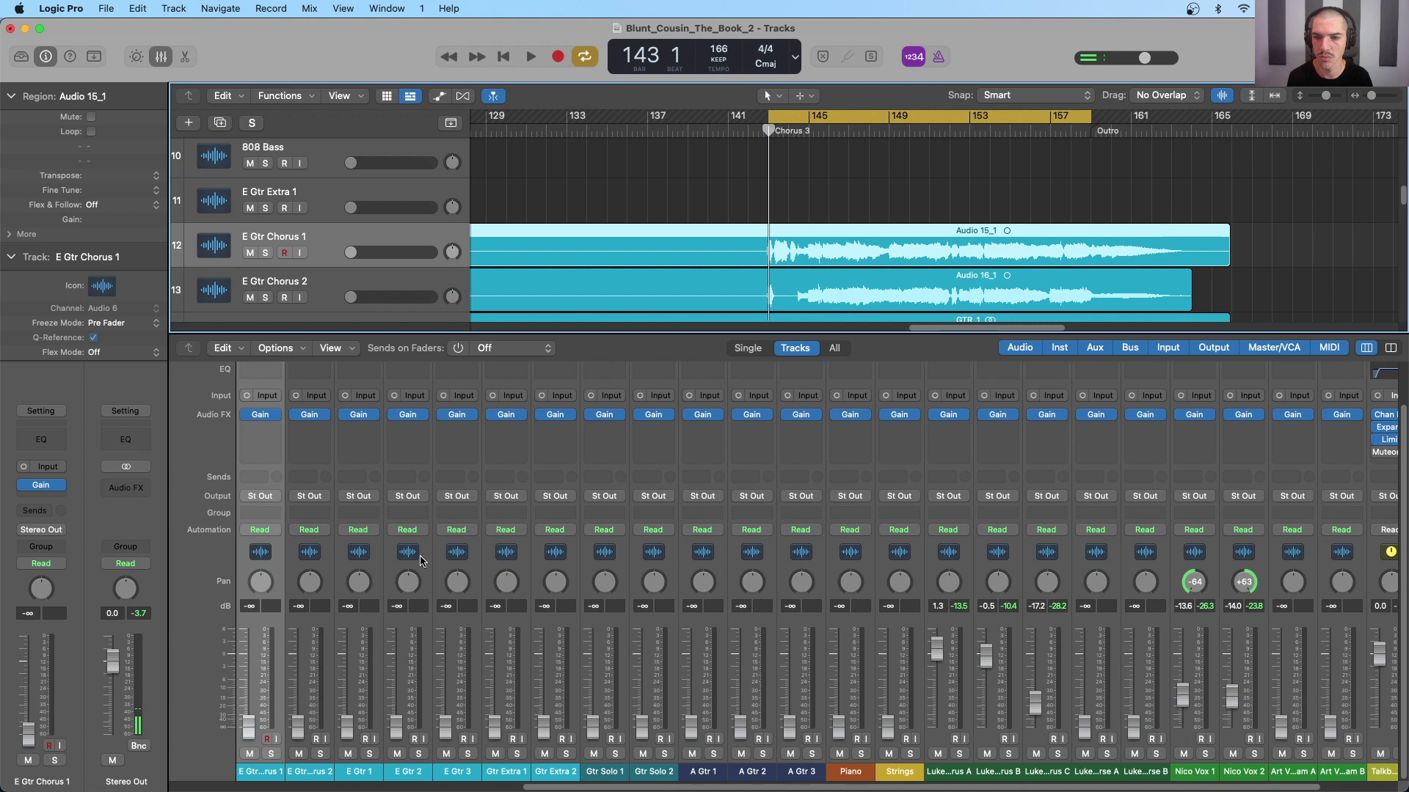
{"action": "scroll", "coordinate": [440, 587], "scroll_direction": "left", "scroll_amount": 5}
{"action": "key", "text": "space"}
{"action": "left_click_drag", "start_coordinate": [358, 726], "coordinate": [359, 645]}
{"action": "left_click", "coordinate": [358, 650], "text": "alt"}
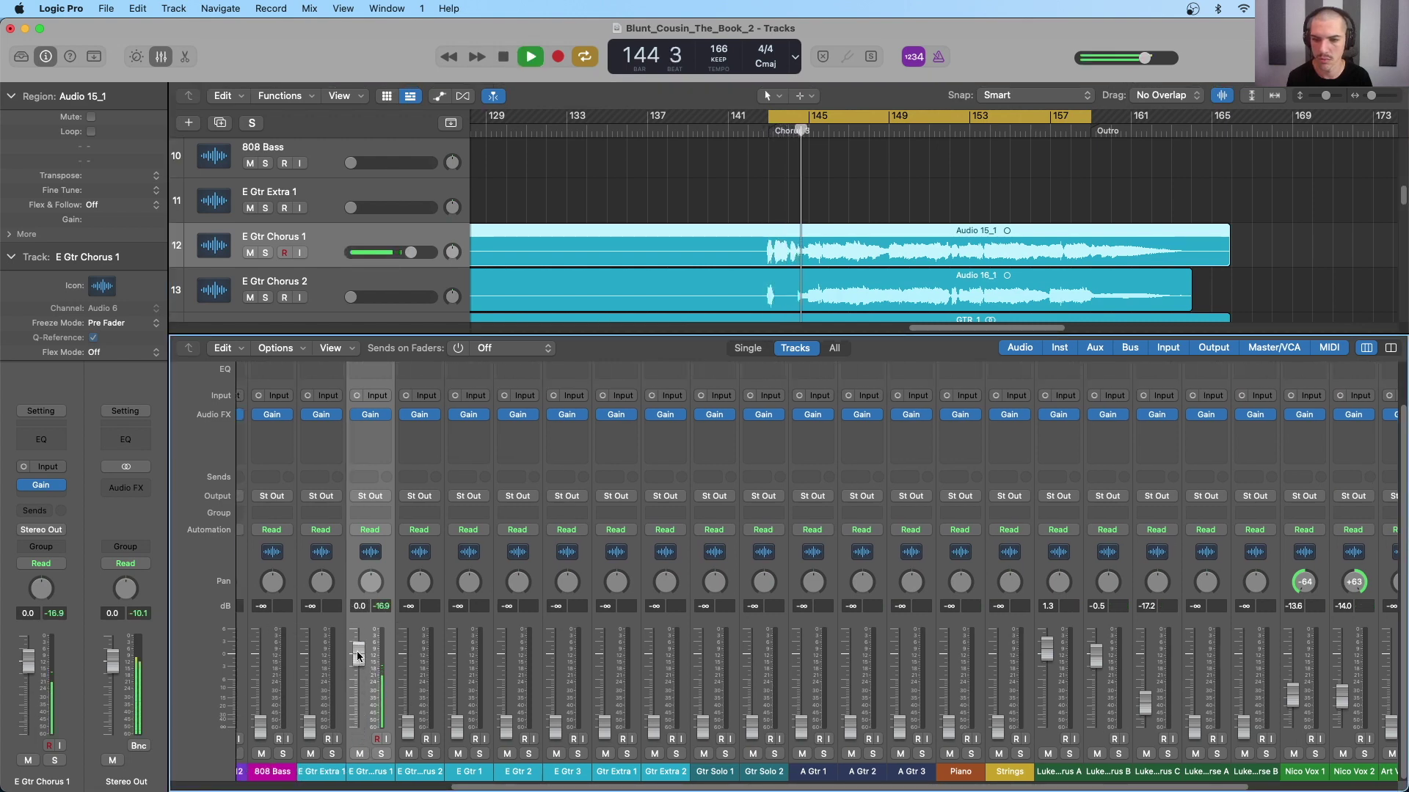
{"action": "left_click_drag", "start_coordinate": [358, 655], "coordinate": [358, 660]}
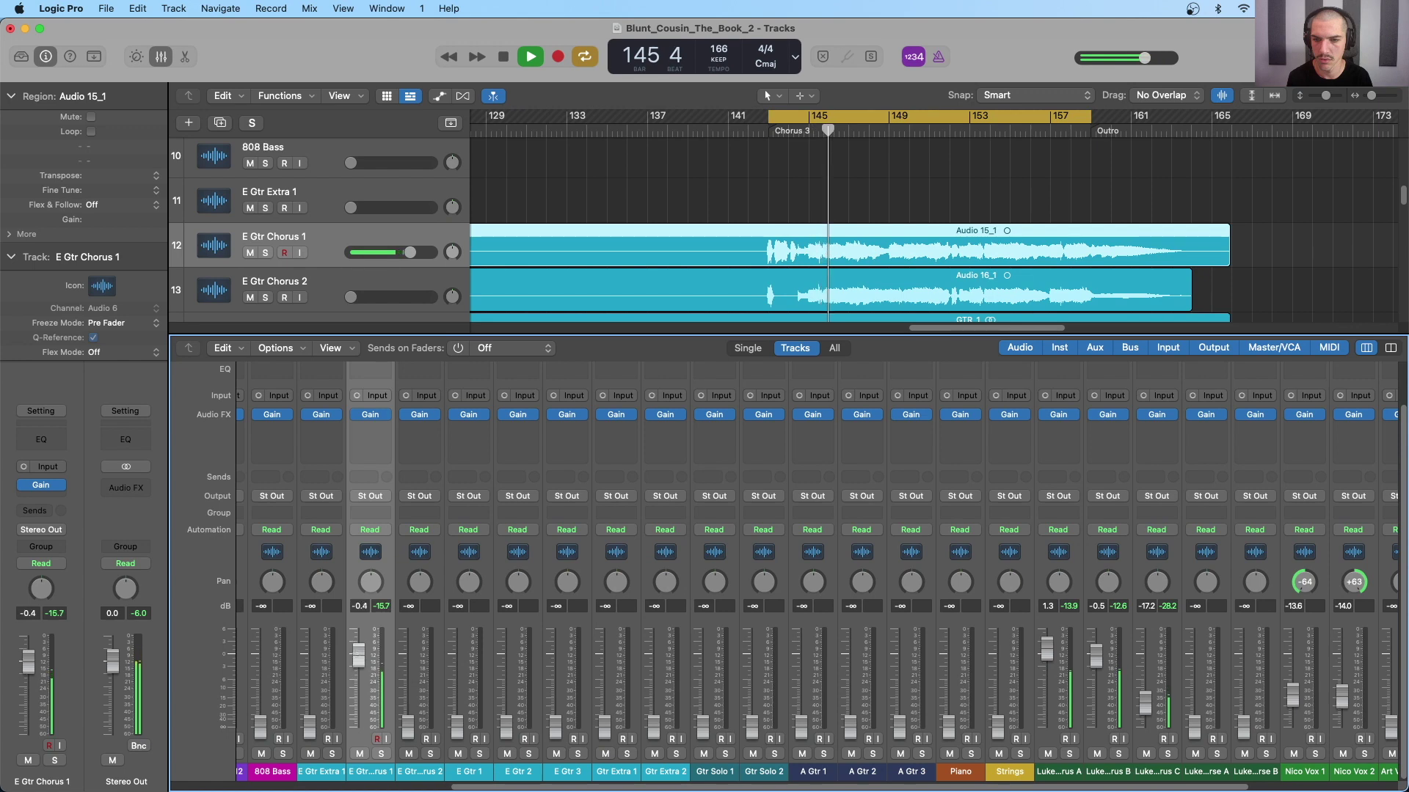
{"action": "left_click", "coordinate": [358, 658], "text": "alt"}
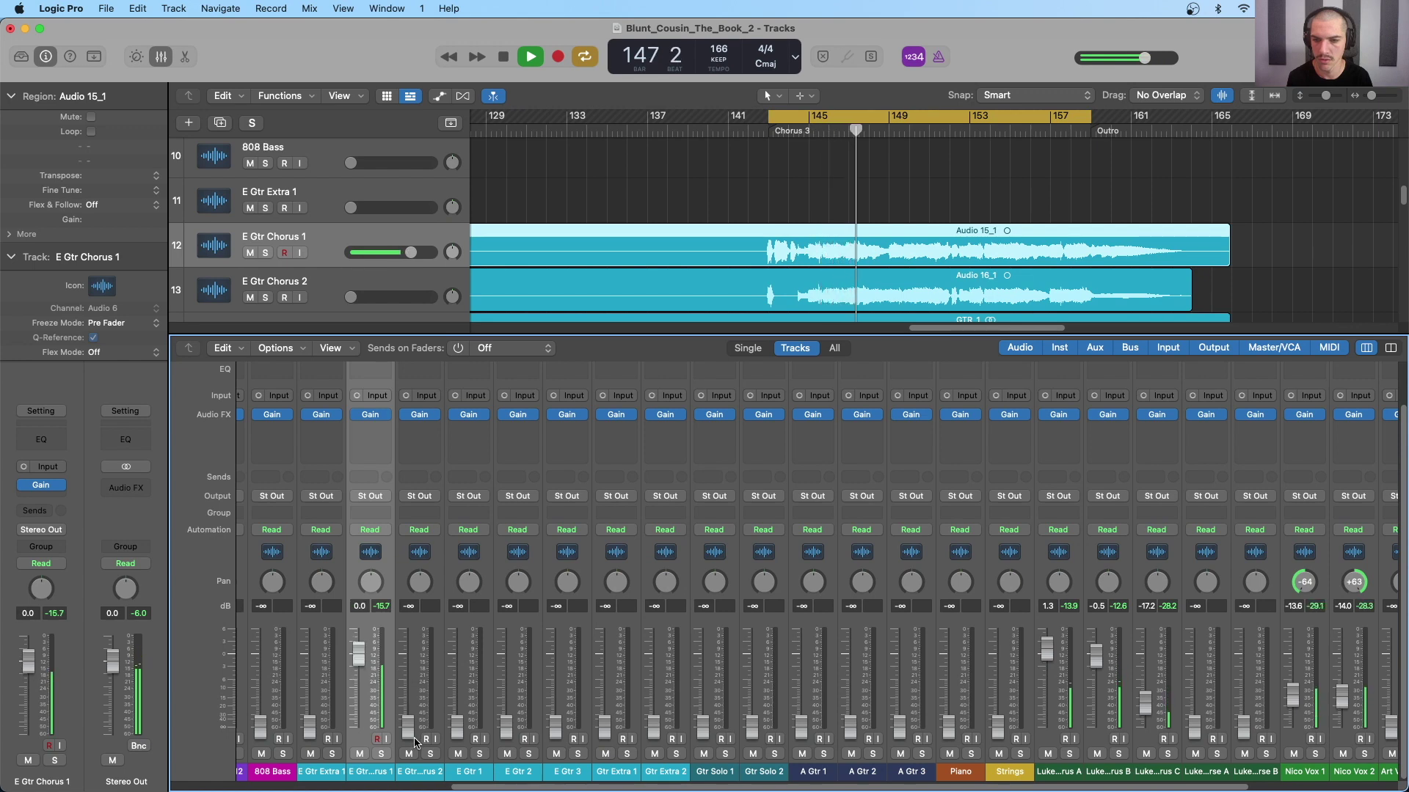
Raise the E Gtr Chorus 2 and E Gtr 1 faders to 0.0 dB each while the chorus plays
{"action": "left_click_drag", "start_coordinate": [407, 725], "coordinate": [407, 665]}
{"action": "left_click", "coordinate": [407, 664], "text": "alt"}
{"action": "left_click_drag", "start_coordinate": [456, 727], "coordinate": [457, 675]}
{"action": "left_click", "coordinate": [456, 675], "text": "alt"}
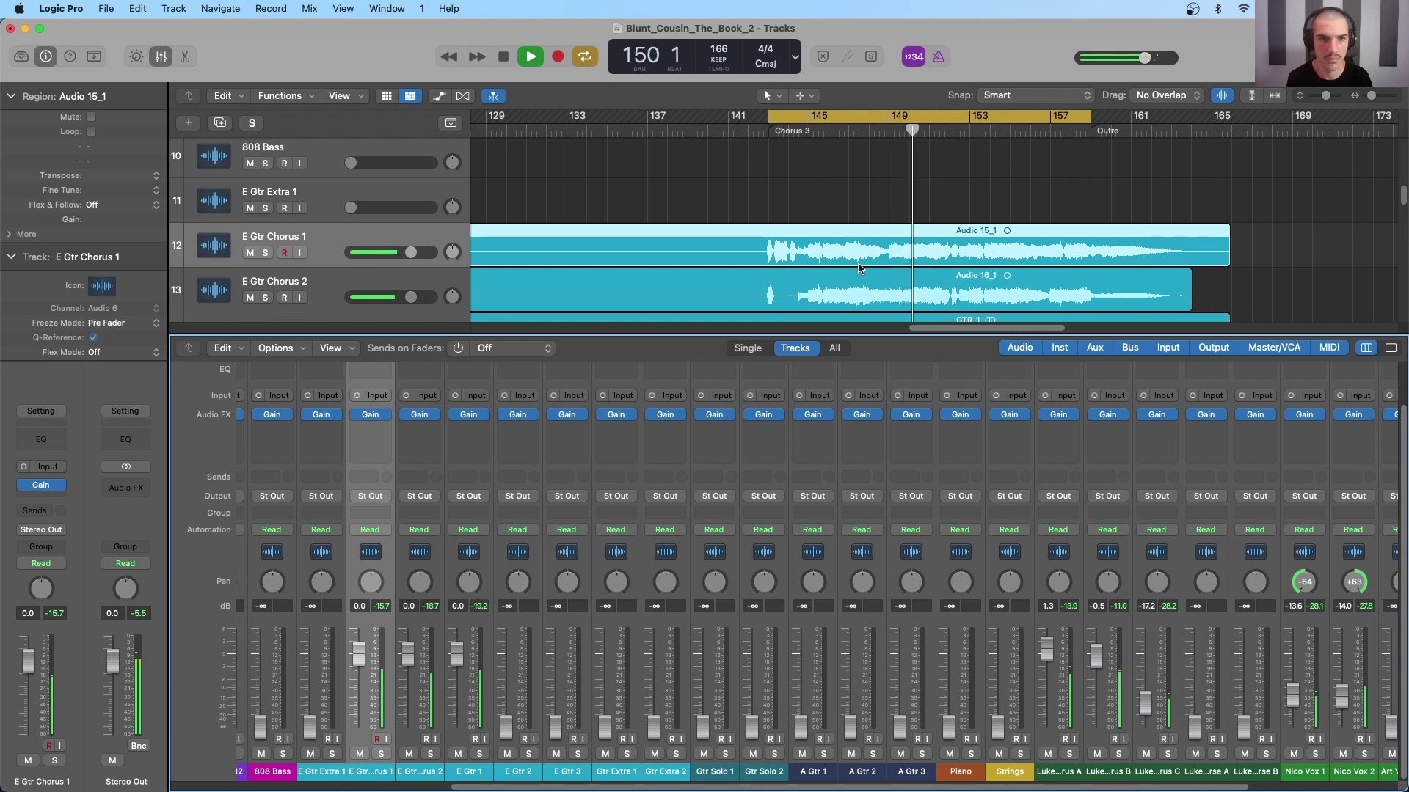
Solo the E Gtr 1 track briefly during playback to hear it alone, and release the solo
{"action": "scroll", "coordinate": [861, 269], "scroll_direction": "down", "scroll_amount": 3}
{"action": "scroll", "coordinate": [860, 268], "scroll_direction": "up", "scroll_amount": 1}
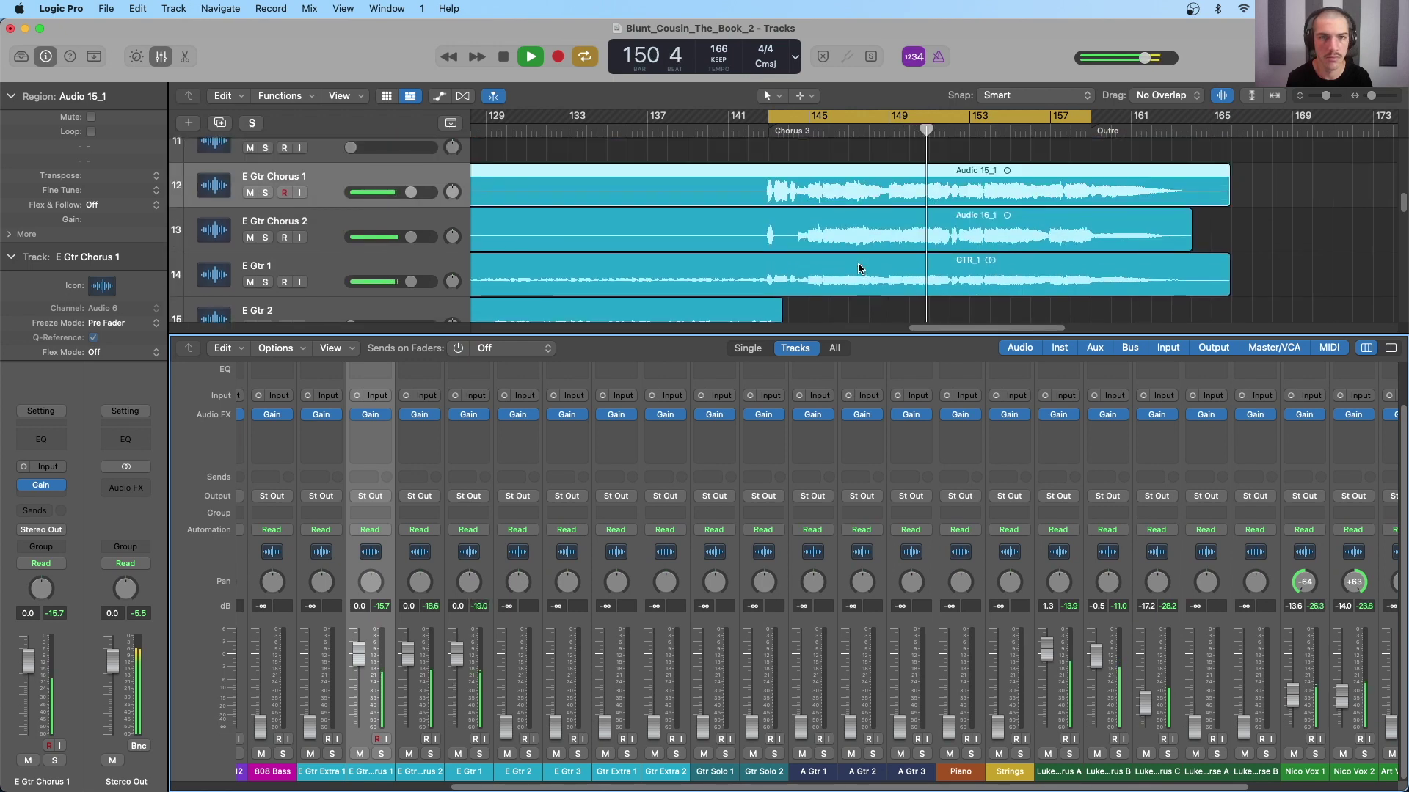
{"action": "left_click", "coordinate": [265, 282]}
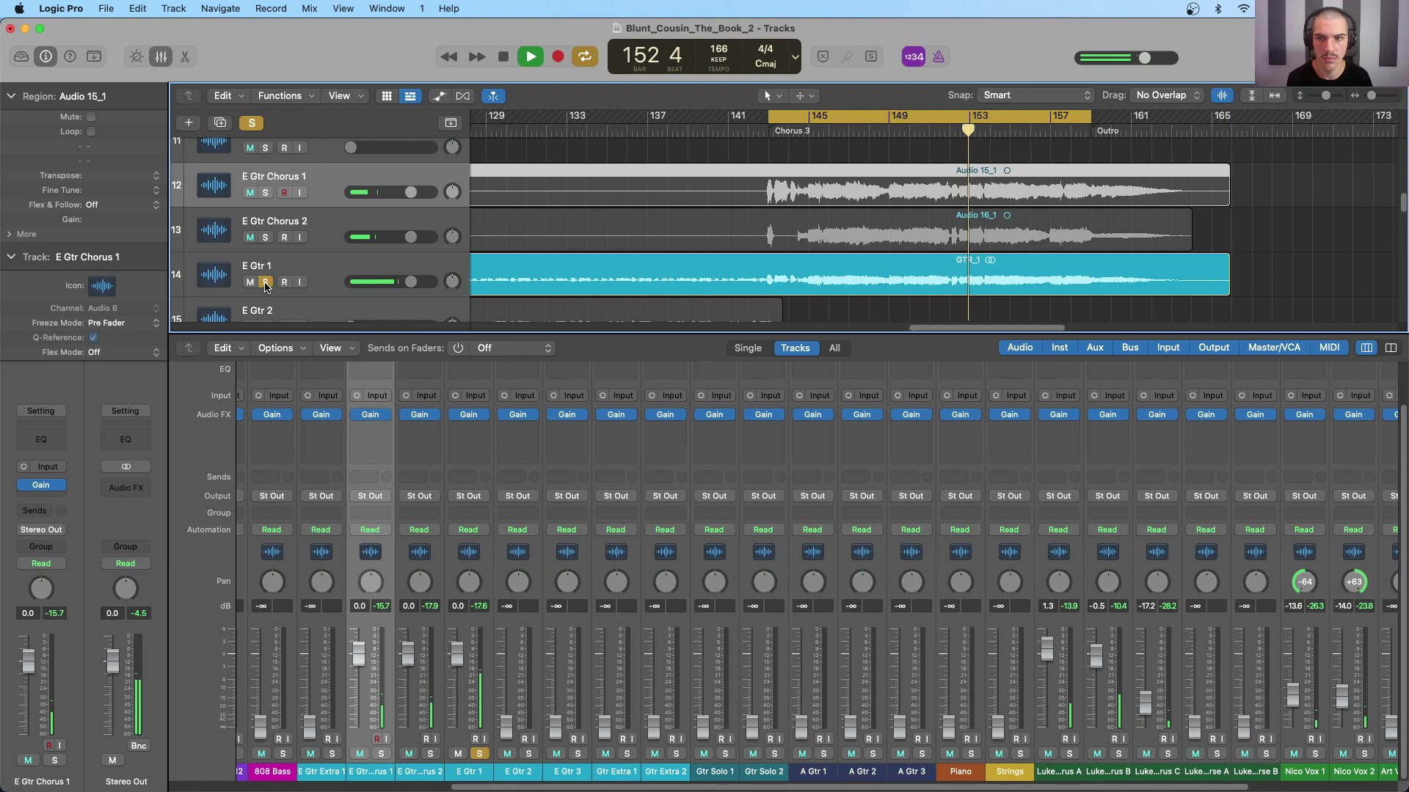
{"action": "left_click", "coordinate": [265, 282]}
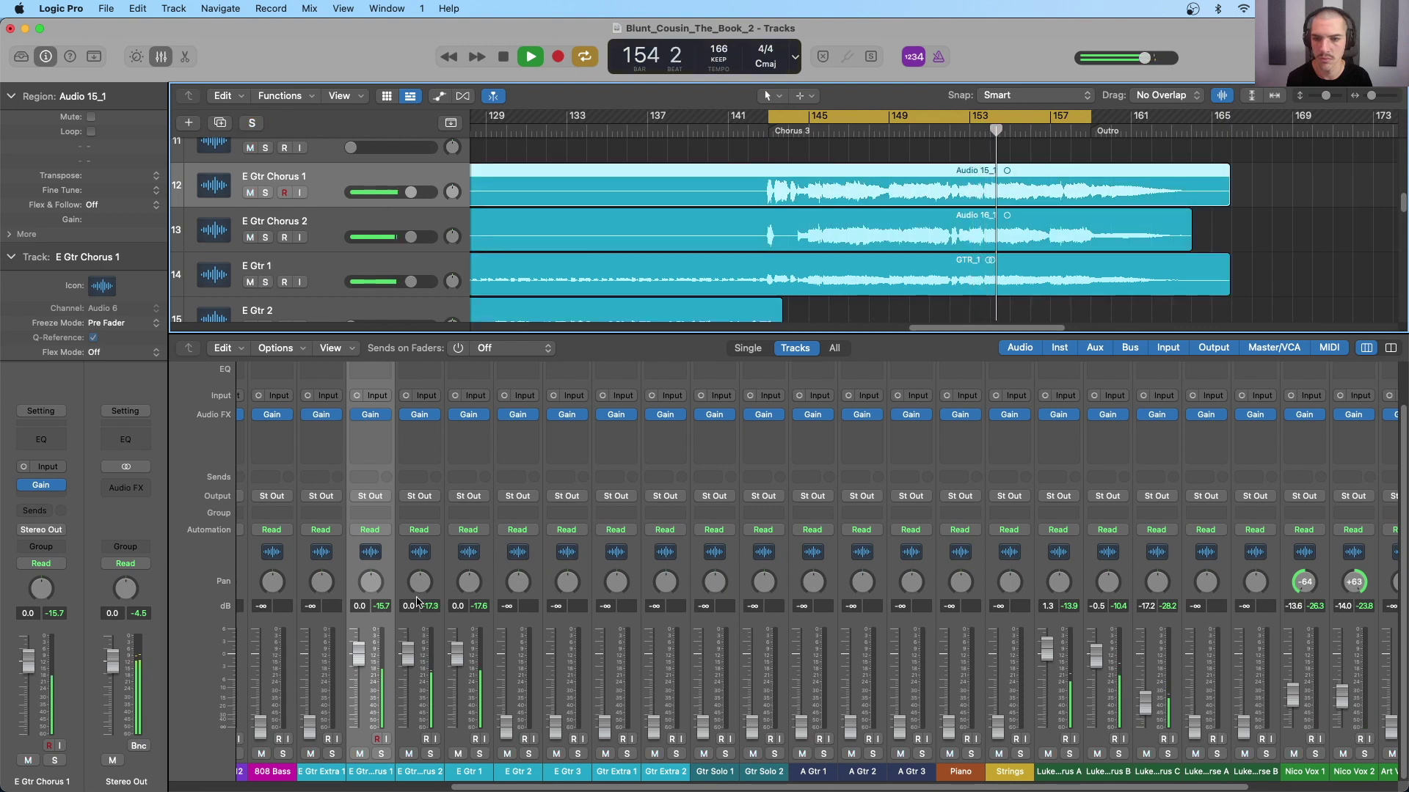
Pan E Gtr Chorus 1 to -64 and E Gtr Chorus 2 to +63, and lower the E Gtr 1 fader to -7.4 dB during playback
{"action": "key", "text": "space"}
{"action": "left_click_drag", "start_coordinate": [370, 582], "coordinate": [420, 600]}
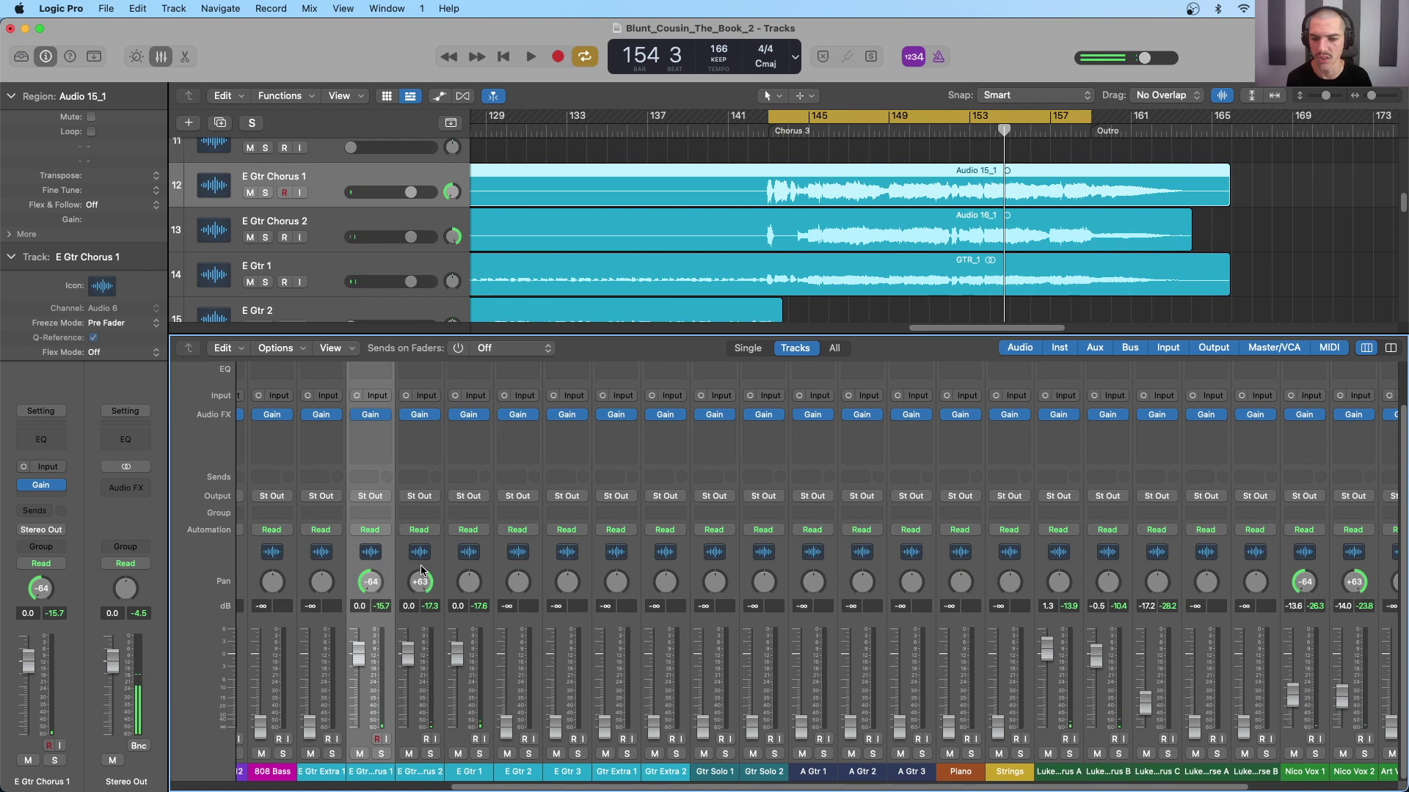
{"action": "left_click", "coordinate": [486, 577]}
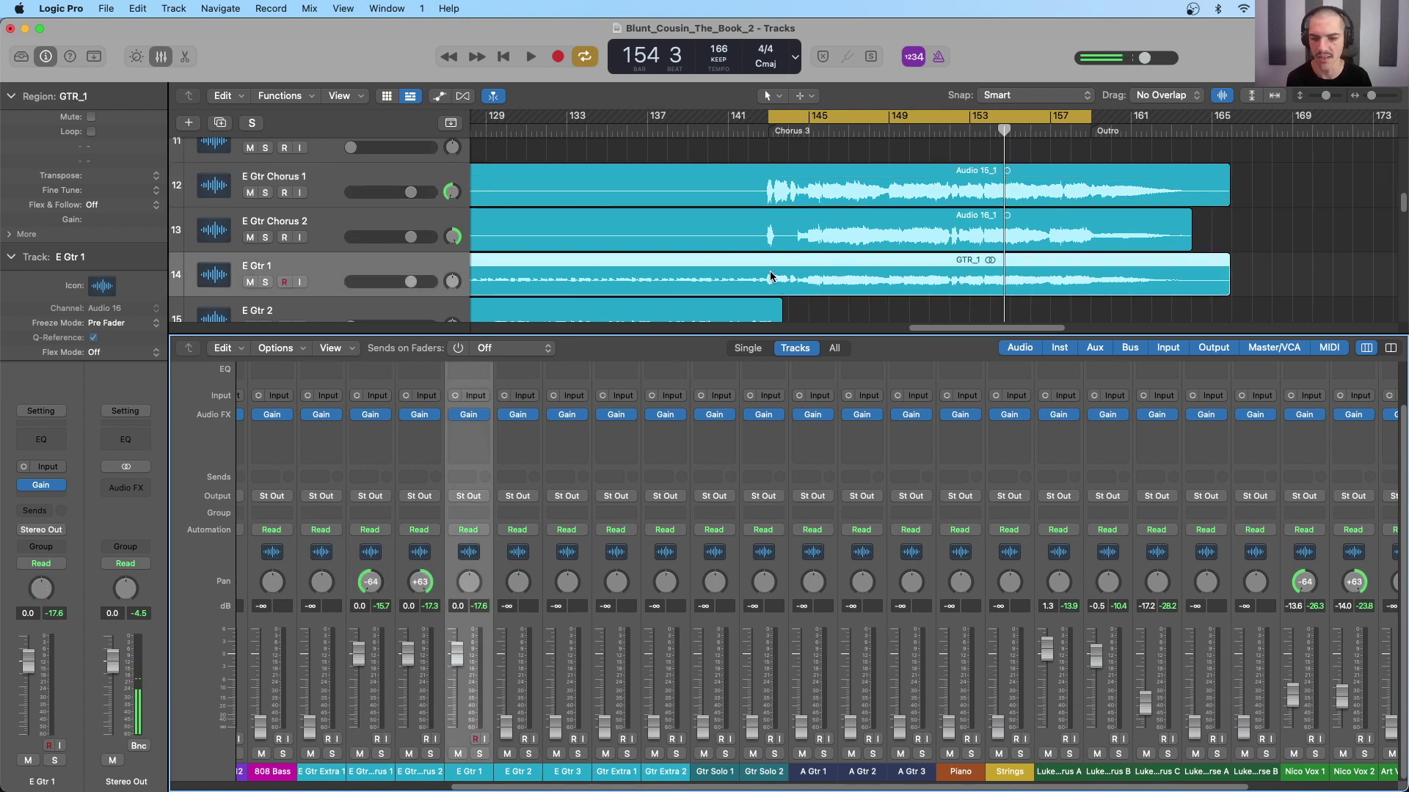
{"action": "key", "text": "space"}
{"action": "left_click_drag", "start_coordinate": [457, 658], "coordinate": [458, 684]}
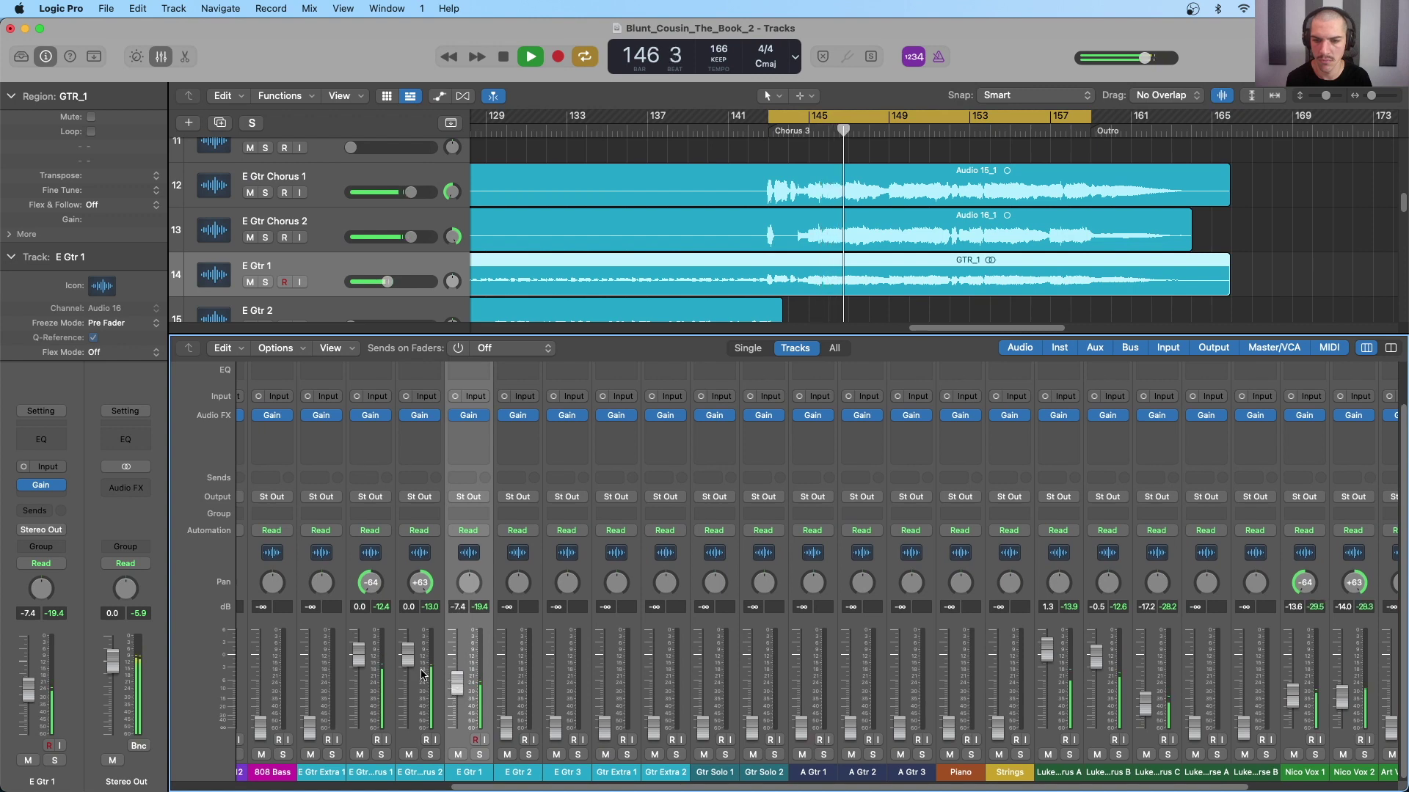
Select the E Gtr Chorus 1 and 2 tracks, lower their faders together to -3.2 dB during playback, and stop playback
{"action": "left_click", "coordinate": [439, 563]}
{"action": "left_click", "coordinate": [371, 563], "text": "shift"}
{"action": "left_click_drag", "start_coordinate": [407, 653], "coordinate": [408, 664]}
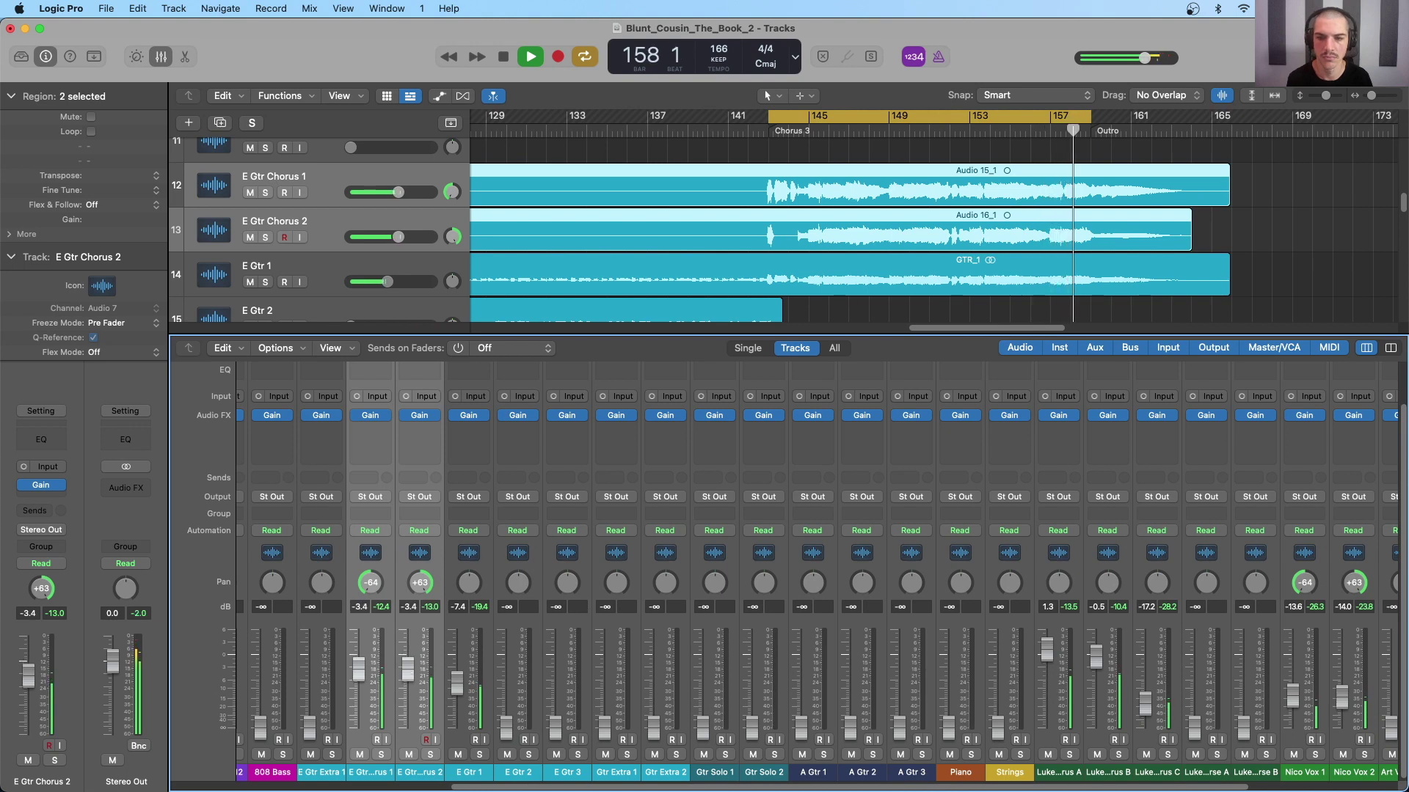
{"action": "left_click_drag", "start_coordinate": [409, 668], "coordinate": [409, 672]}
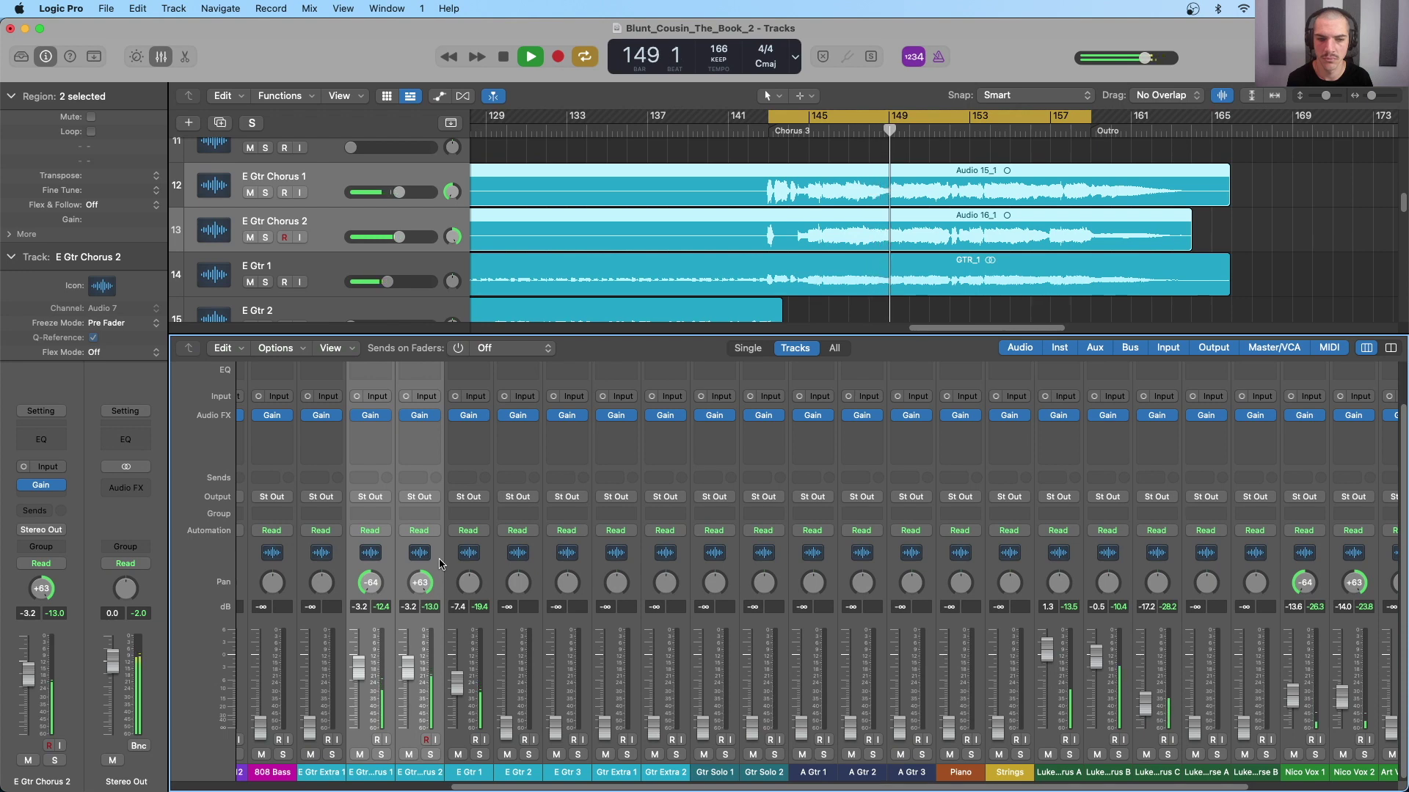
{"action": "key", "text": "space"}
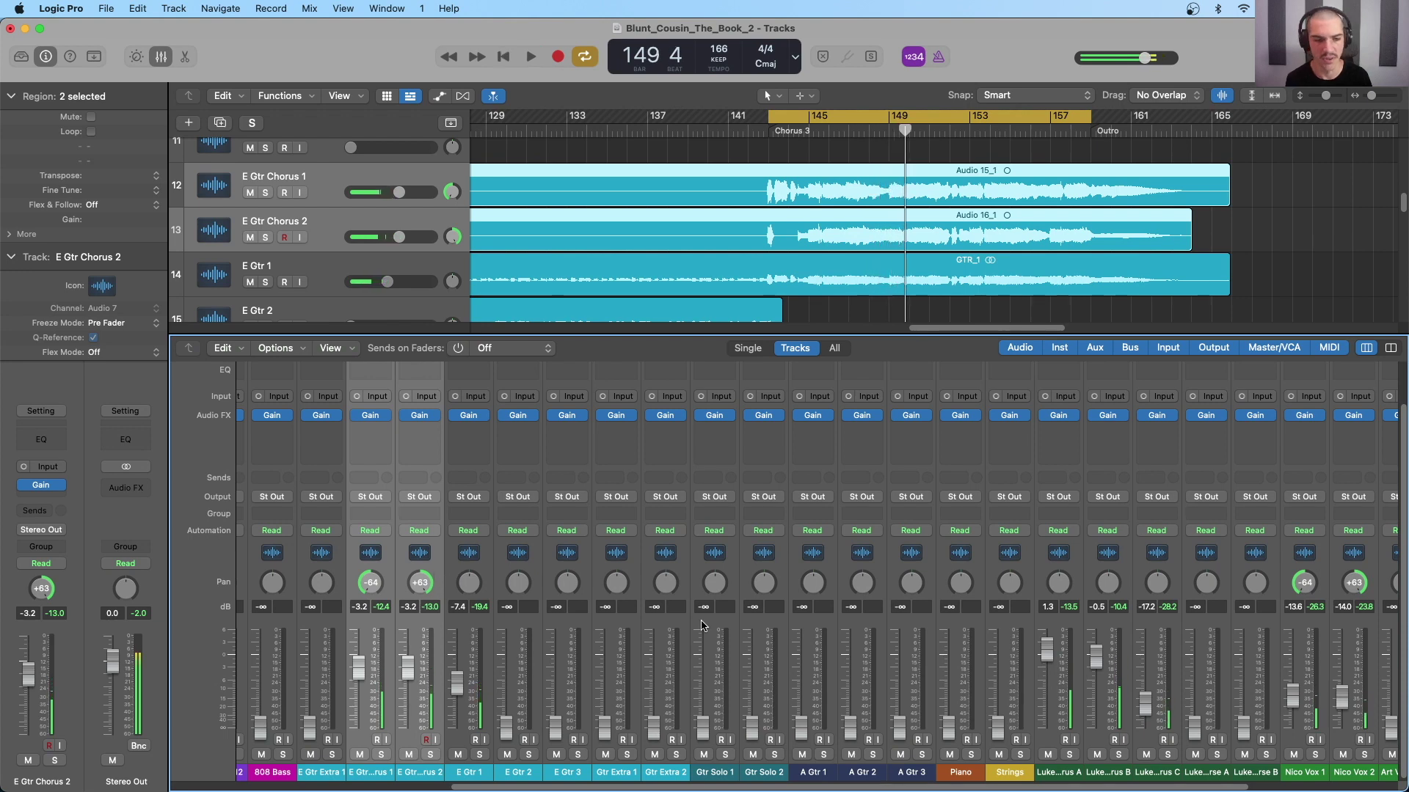
{"action": "left_click", "coordinate": [382, 565]}
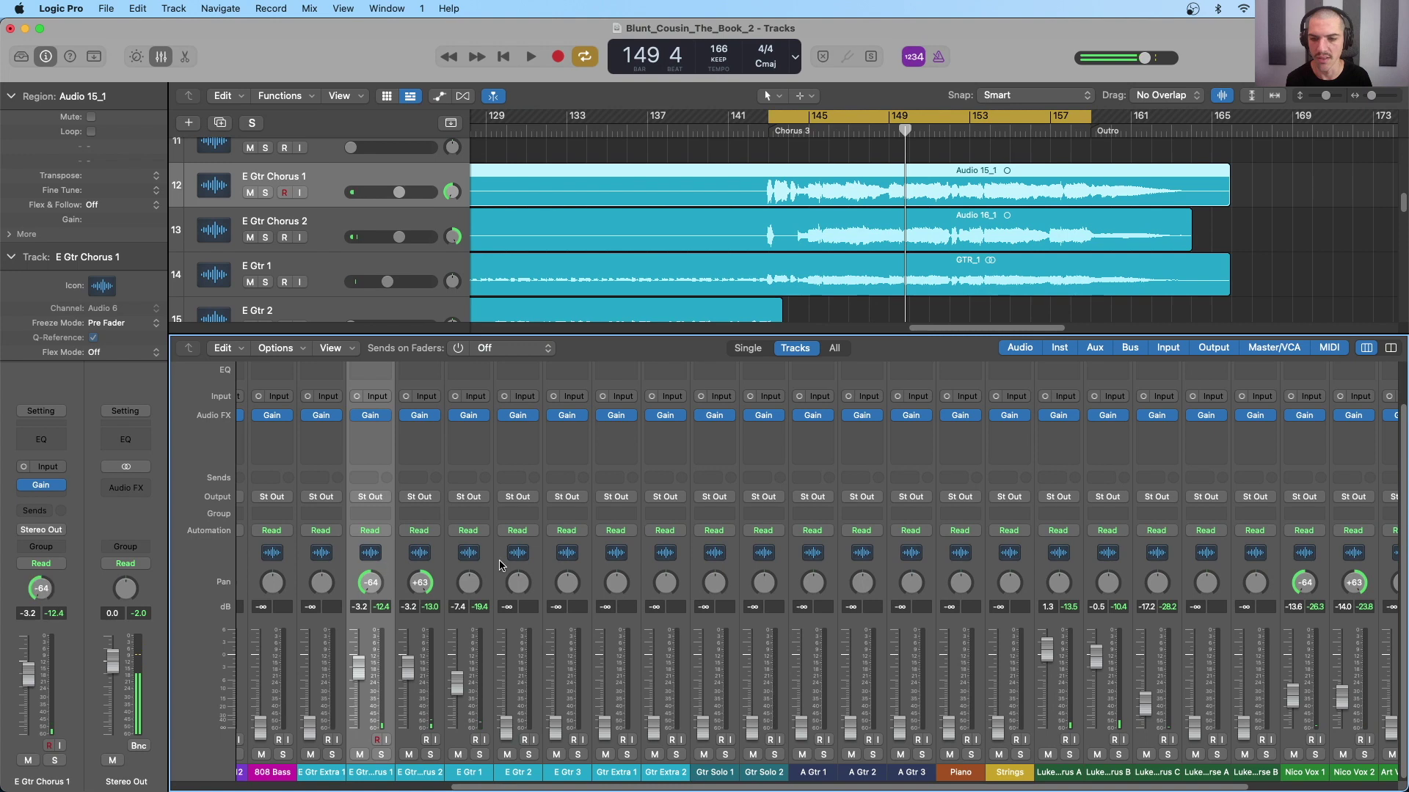
{"action": "left_click", "coordinate": [476, 564], "text": "shift"}
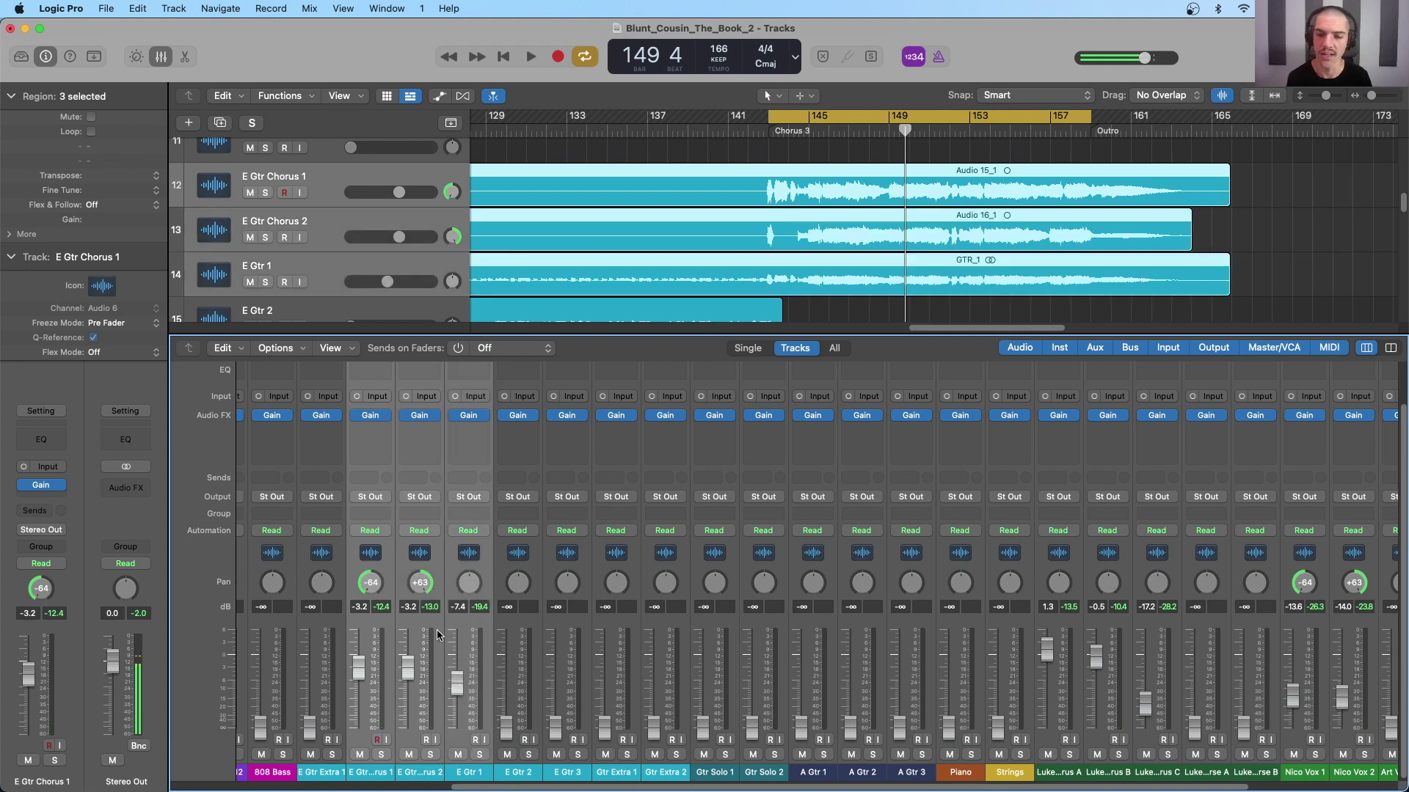
{"action": "left_click", "coordinate": [437, 572]}
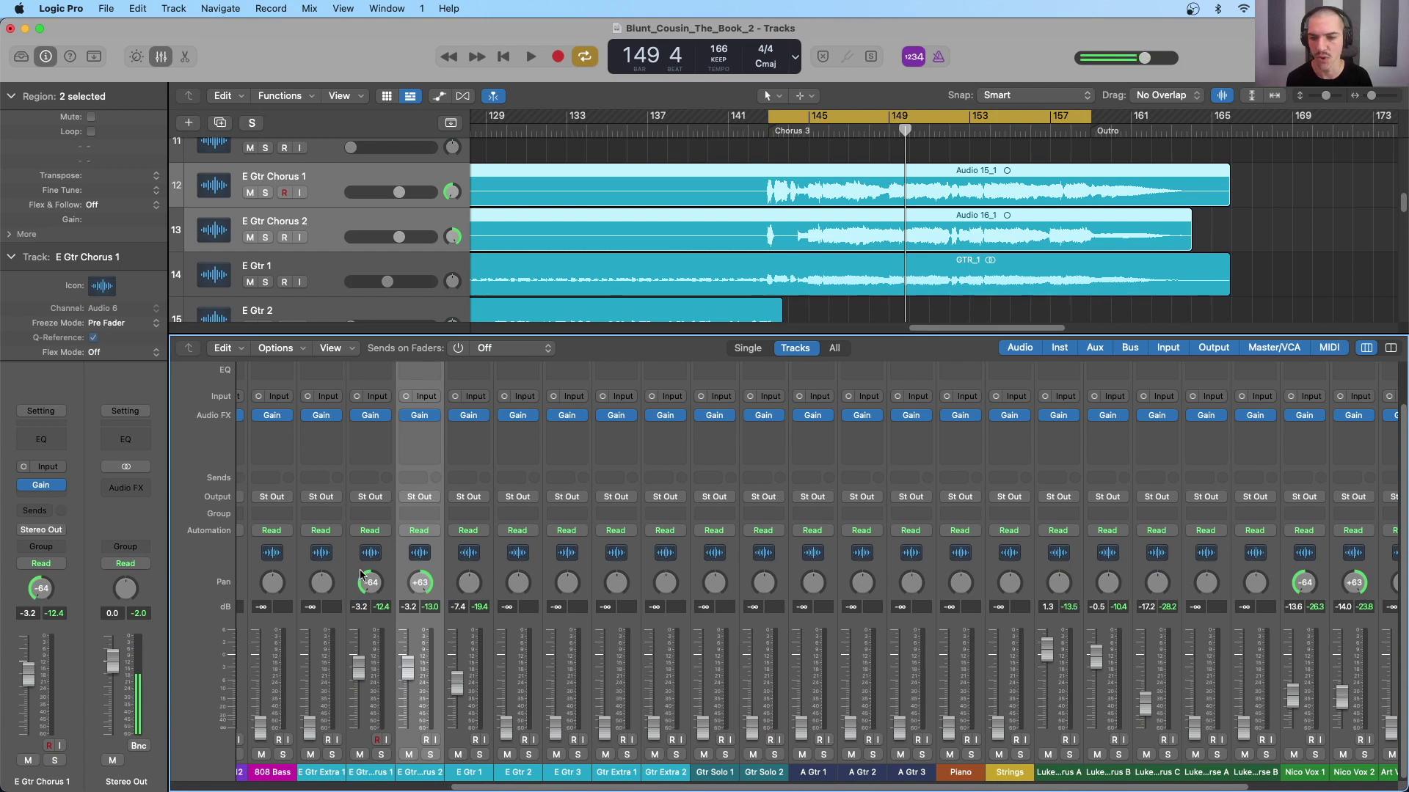
{"action": "scroll", "coordinate": [455, 576], "scroll_direction": "left", "scroll_amount": 10}
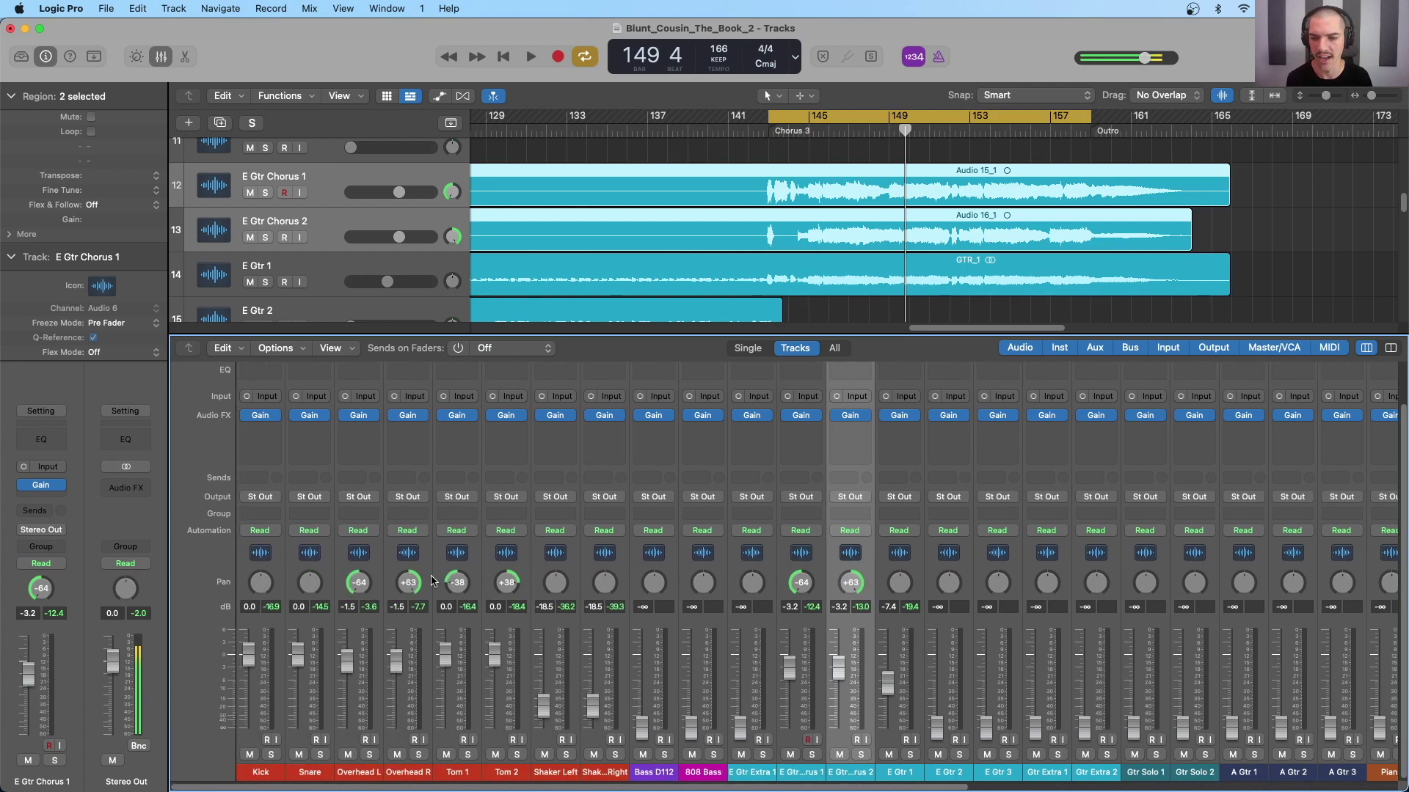
Select the drum tracks from Kick to Shaker Right and lower their faders together, bringing Kick and Snare to -1.1 dB during playback
{"action": "left_click", "coordinate": [619, 569]}
{"action": "left_click", "coordinate": [277, 572], "text": "shift"}
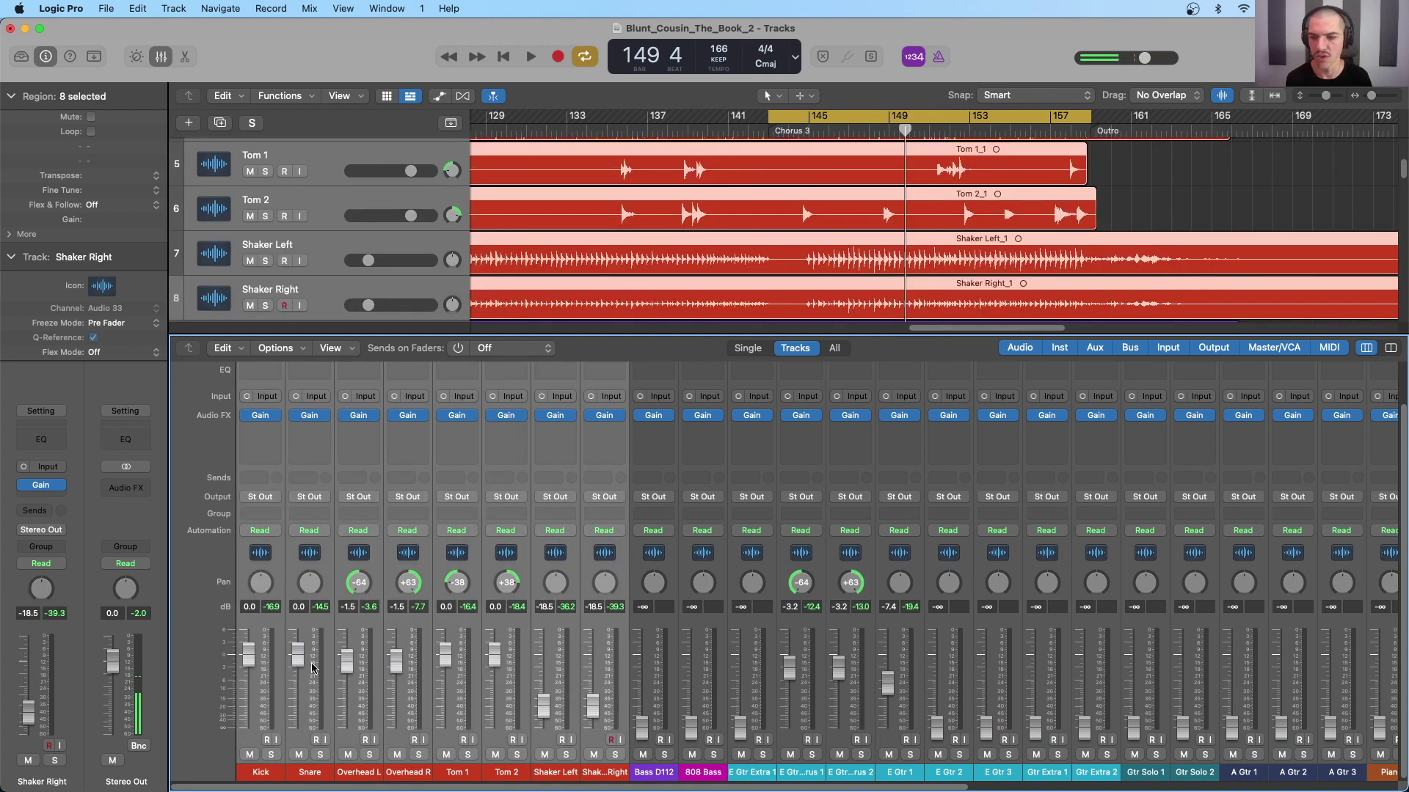
{"action": "left_click_drag", "start_coordinate": [443, 655], "coordinate": [445, 661]}
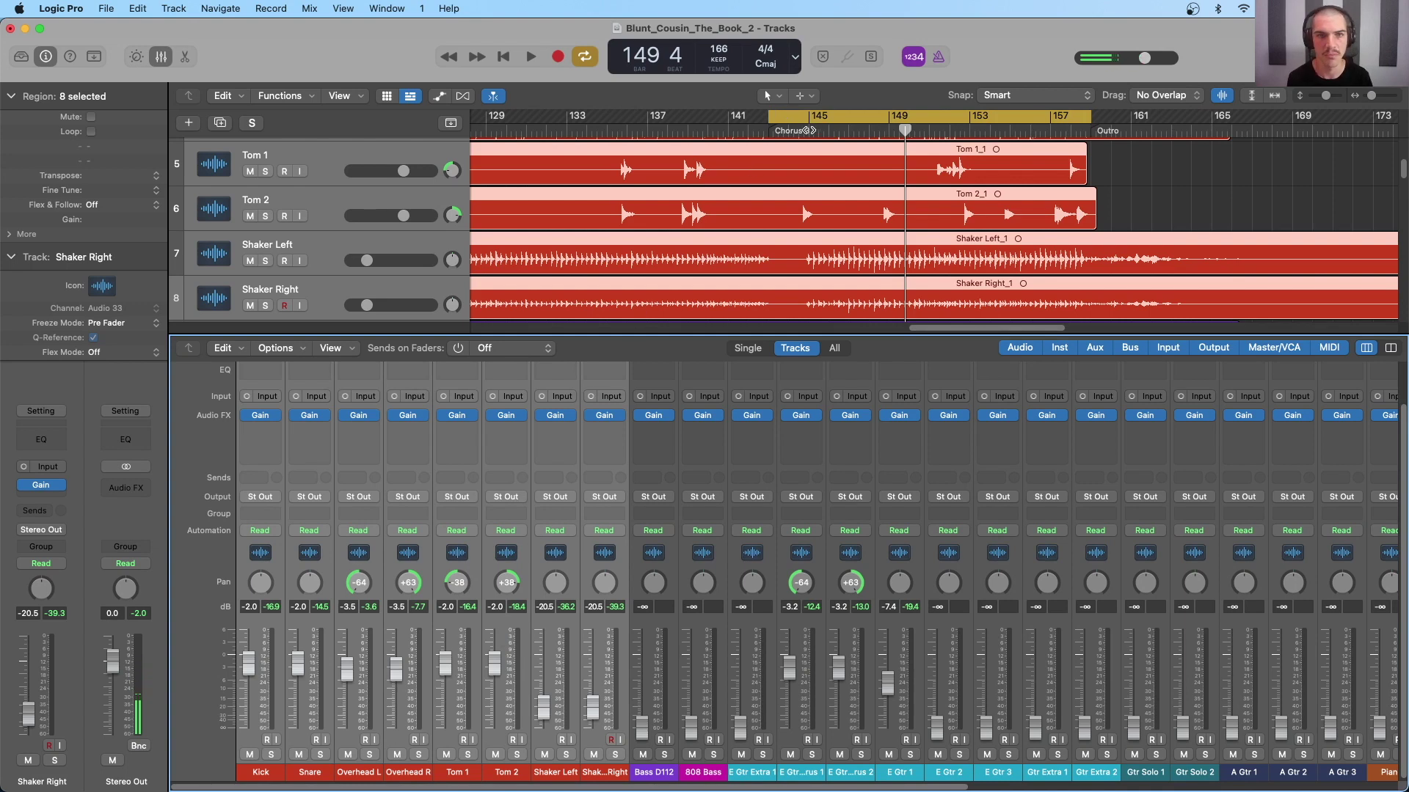
{"action": "key", "text": "space"}
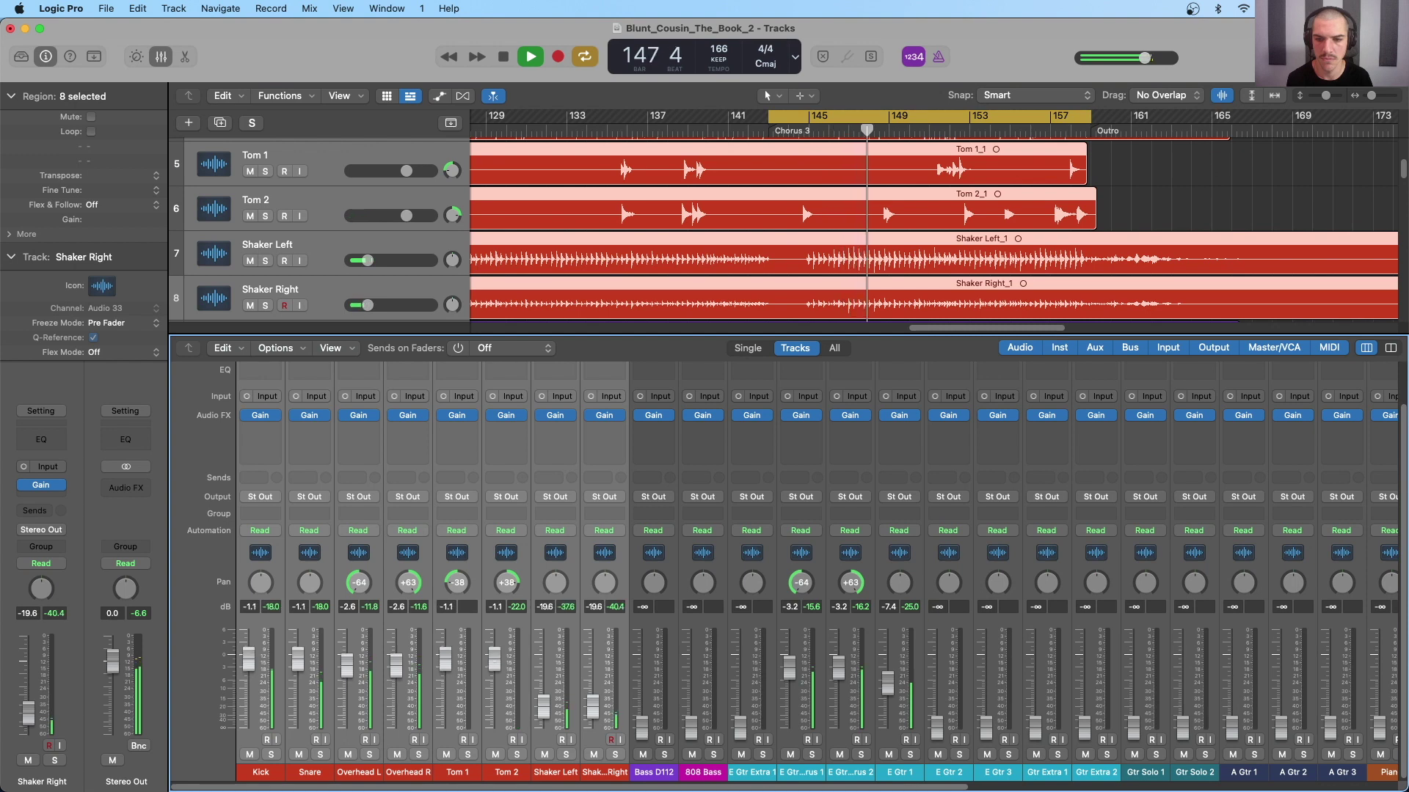
Stop playback, select the Bass D112 track, raise its fader to 0.0 dB, and play the final chorus
{"action": "scroll", "coordinate": [699, 633], "scroll_direction": "right", "scroll_amount": 1}
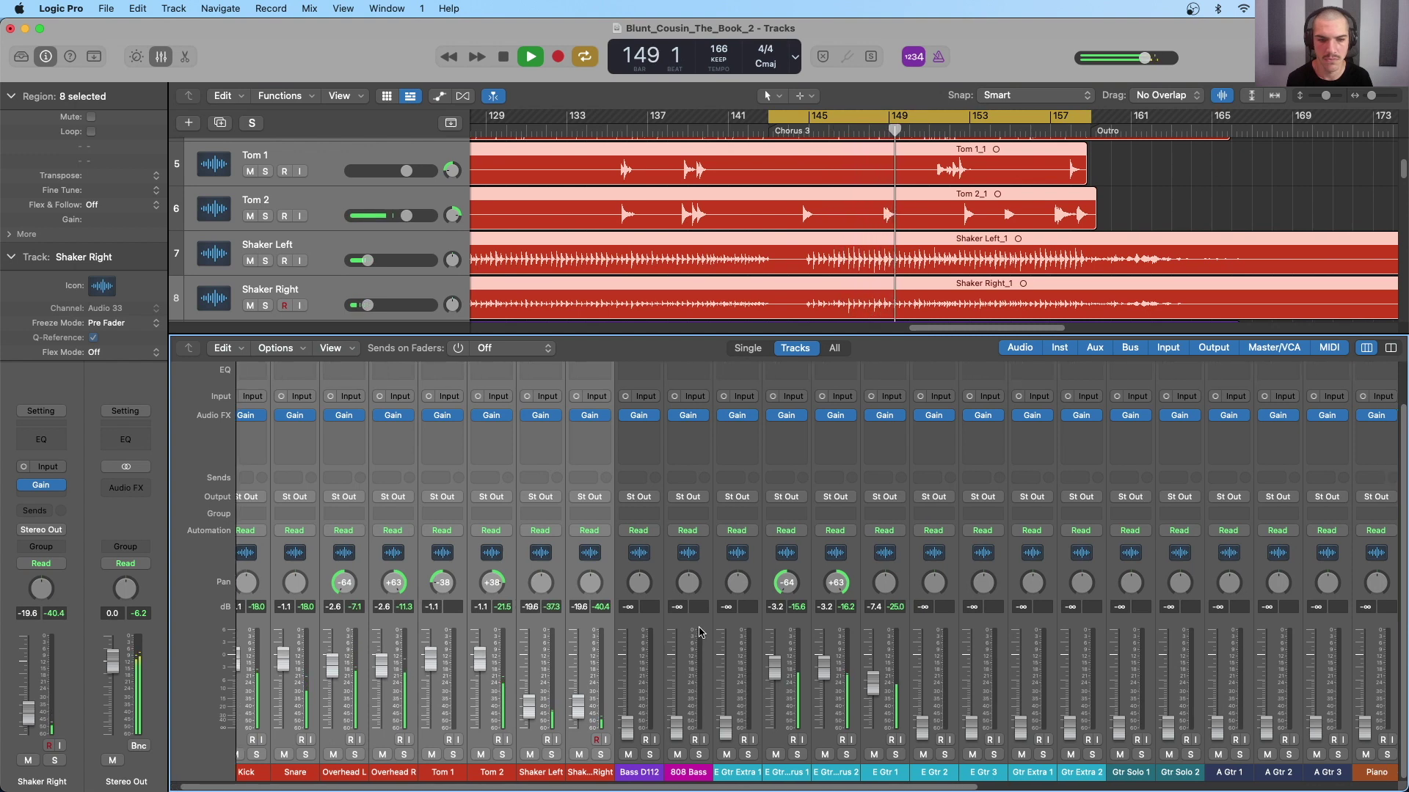
{"action": "scroll", "coordinate": [699, 632], "scroll_direction": "right", "scroll_amount": 2}
{"action": "scroll", "coordinate": [955, 196], "scroll_direction": "down", "scroll_amount": 7}
{"action": "scroll", "coordinate": [955, 196], "scroll_direction": "down", "scroll_amount": 10}
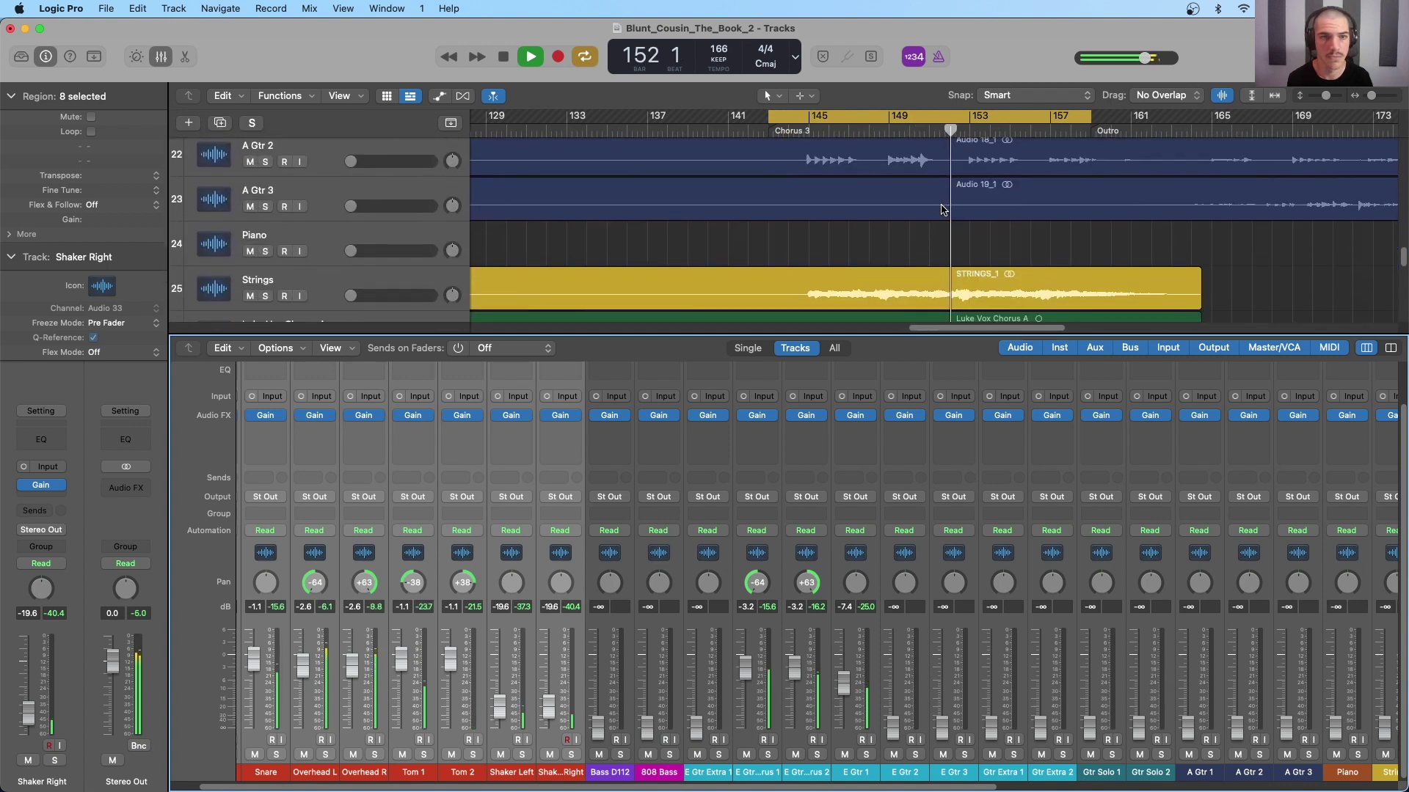
{"action": "scroll", "coordinate": [942, 210], "scroll_direction": "up", "scroll_amount": 16}
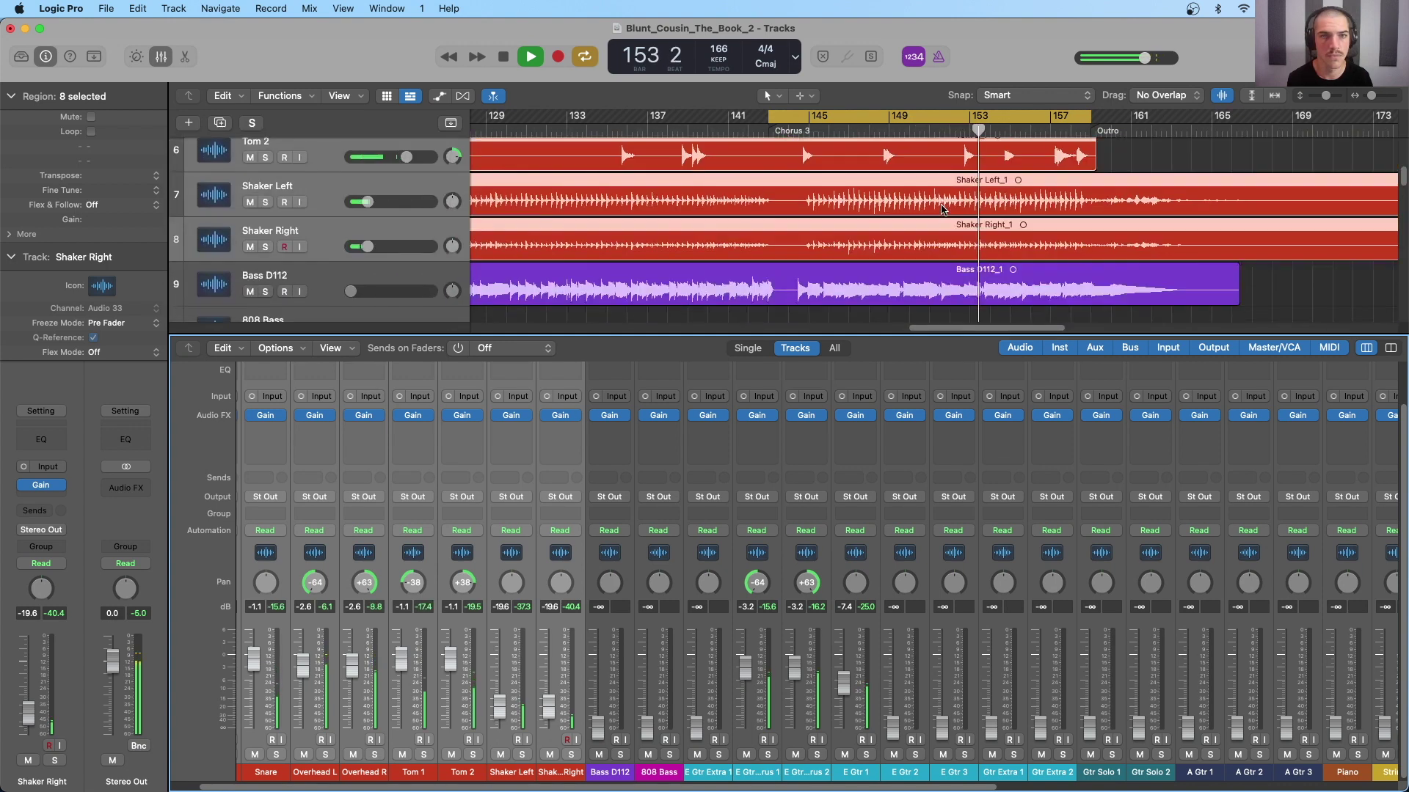
{"action": "key", "text": "space"}
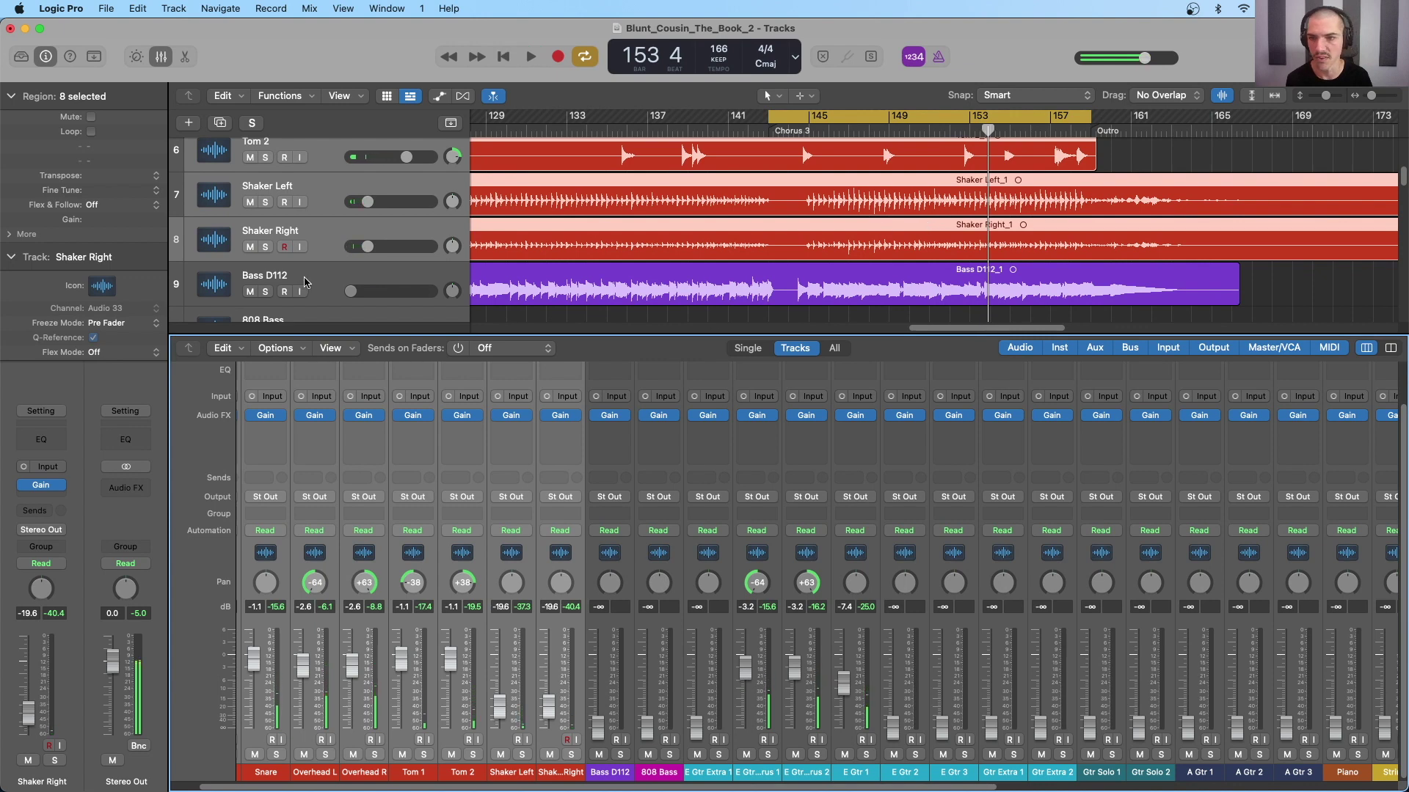
{"action": "left_click", "coordinate": [304, 282]}
{"action": "left_click", "coordinate": [595, 726], "text": "alt"}
{"action": "key", "text": "space"}
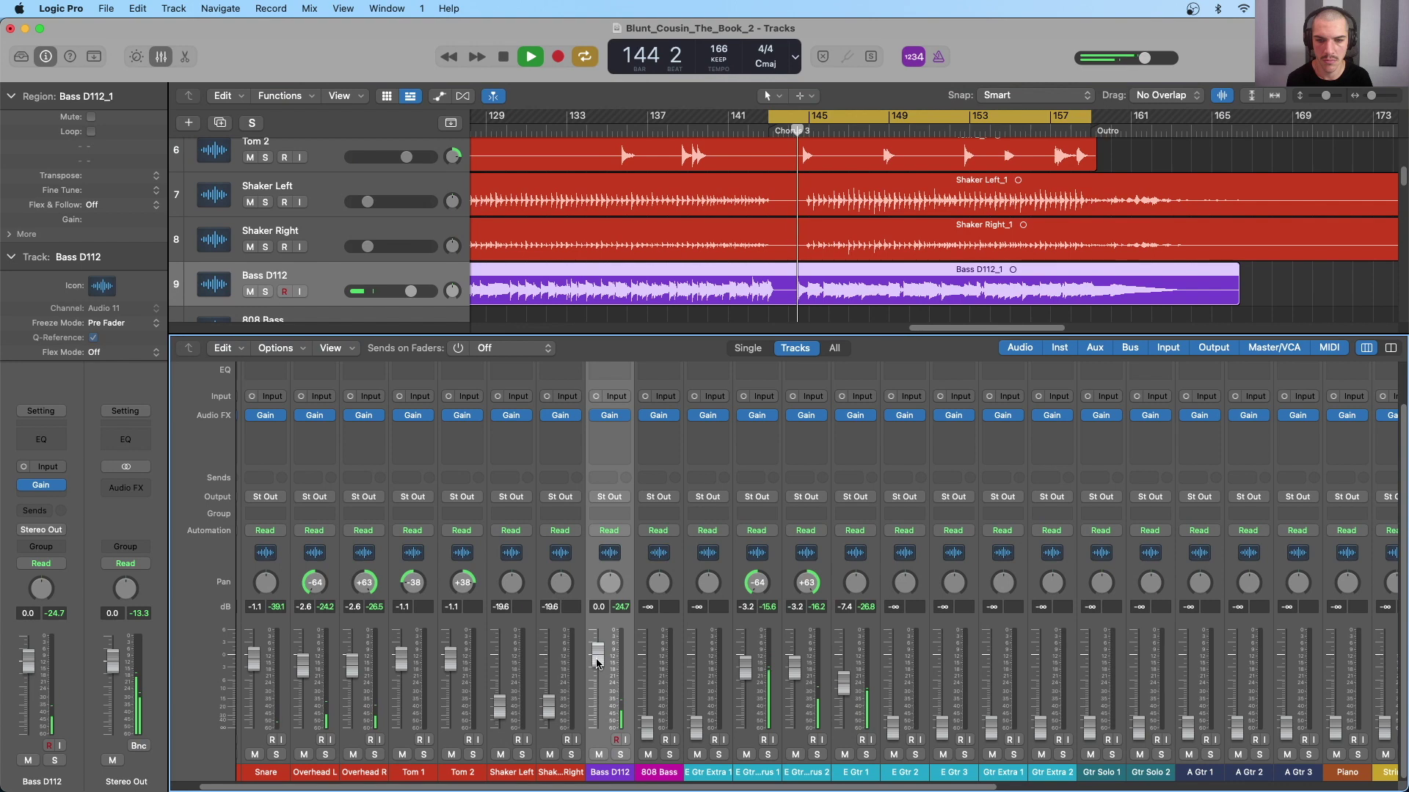
Lower the Bass D112 fader to -5.0 dB while the chorus loops, restarting the chorus to compare, and stop playback
{"action": "left_click_drag", "start_coordinate": [598, 660], "coordinate": [598, 678]}
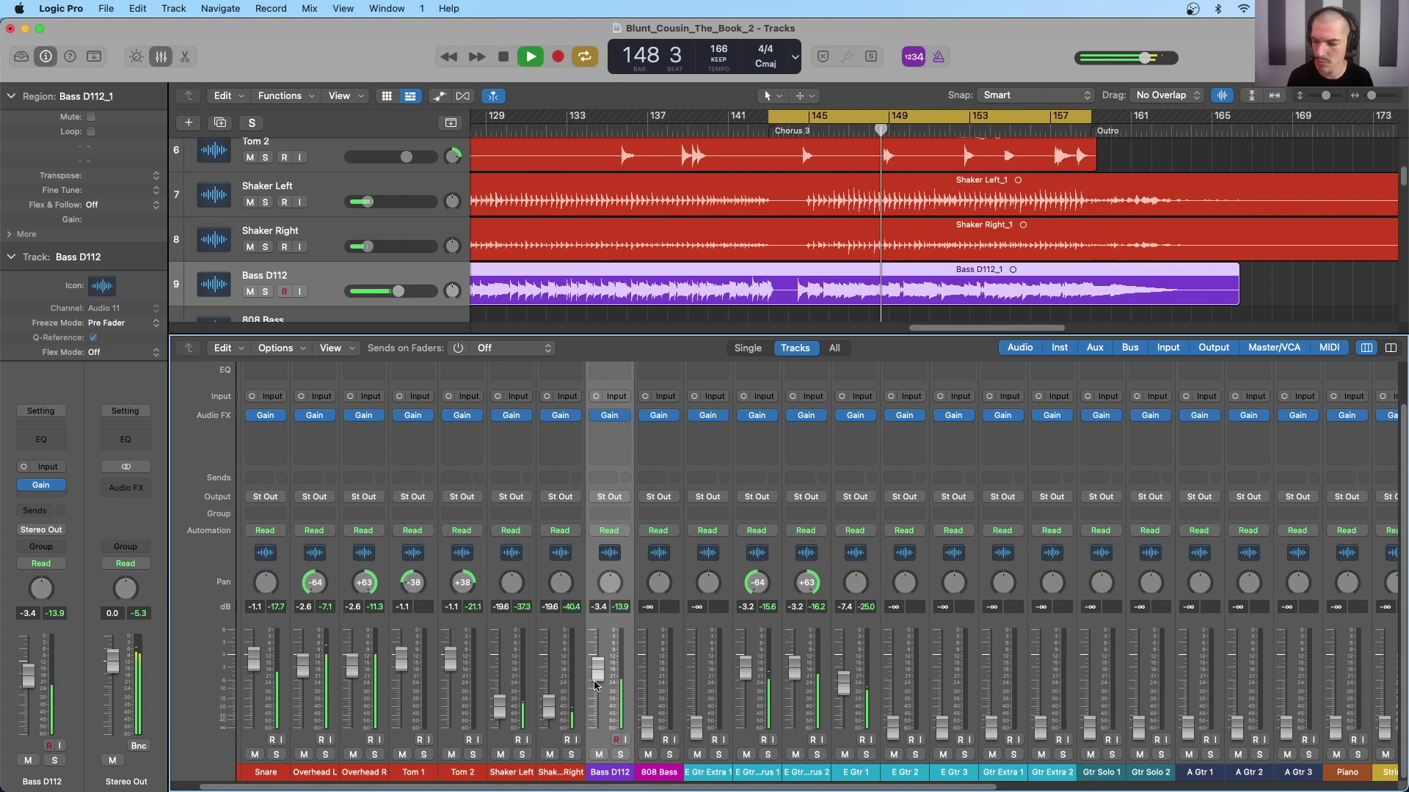
{"action": "left_click_drag", "start_coordinate": [598, 678], "coordinate": [596, 684]}
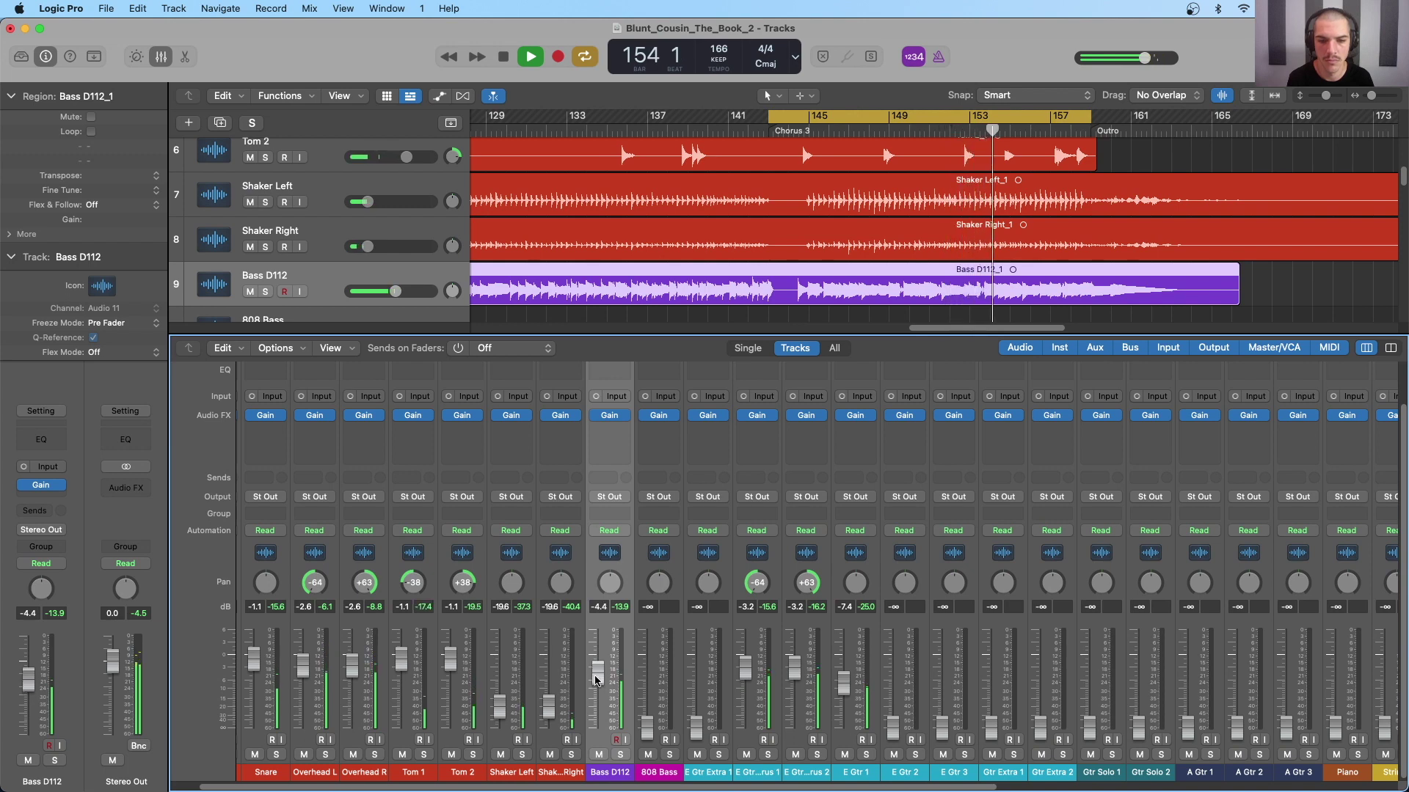
{"action": "left_click_drag", "start_coordinate": [597, 678], "coordinate": [597, 680]}
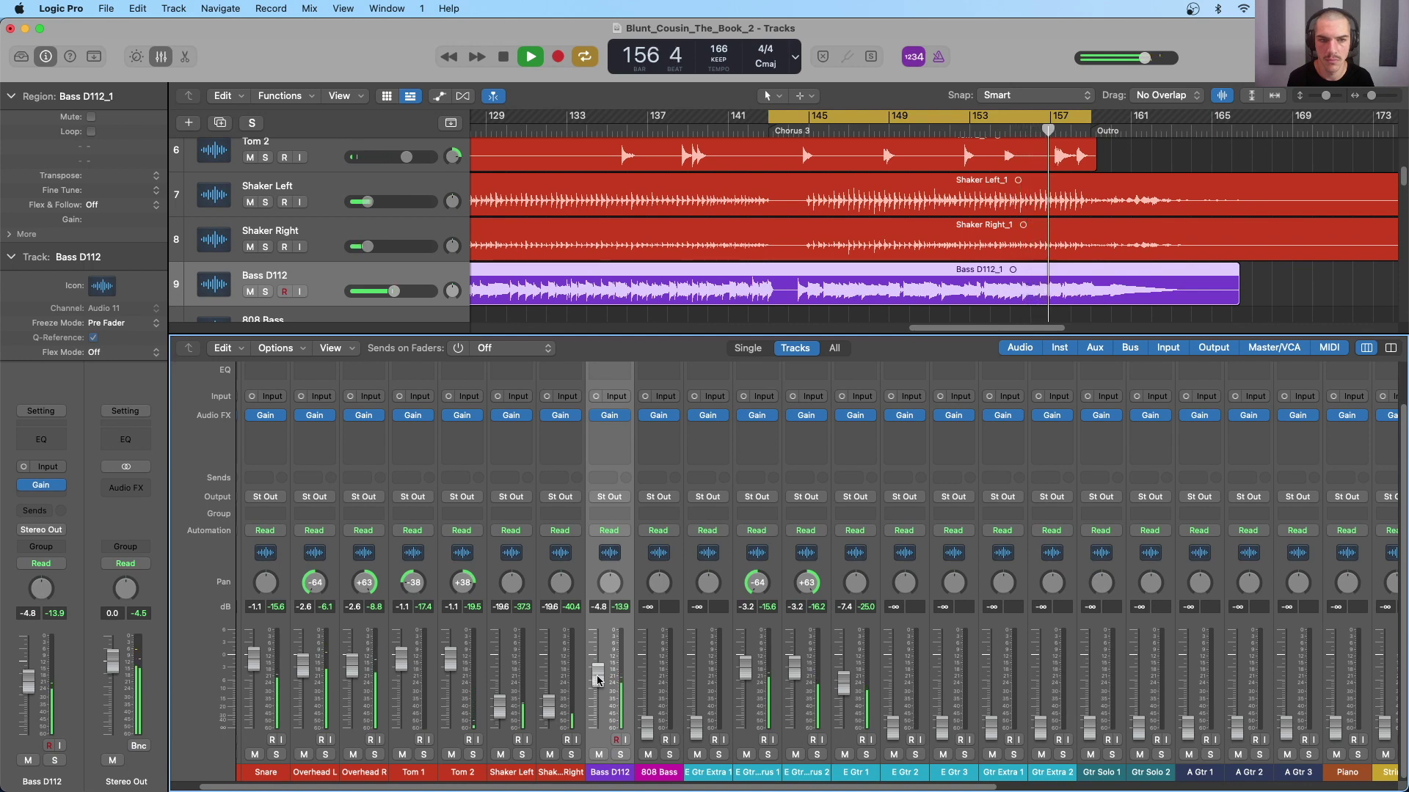
{"action": "left_click", "coordinate": [800, 130]}
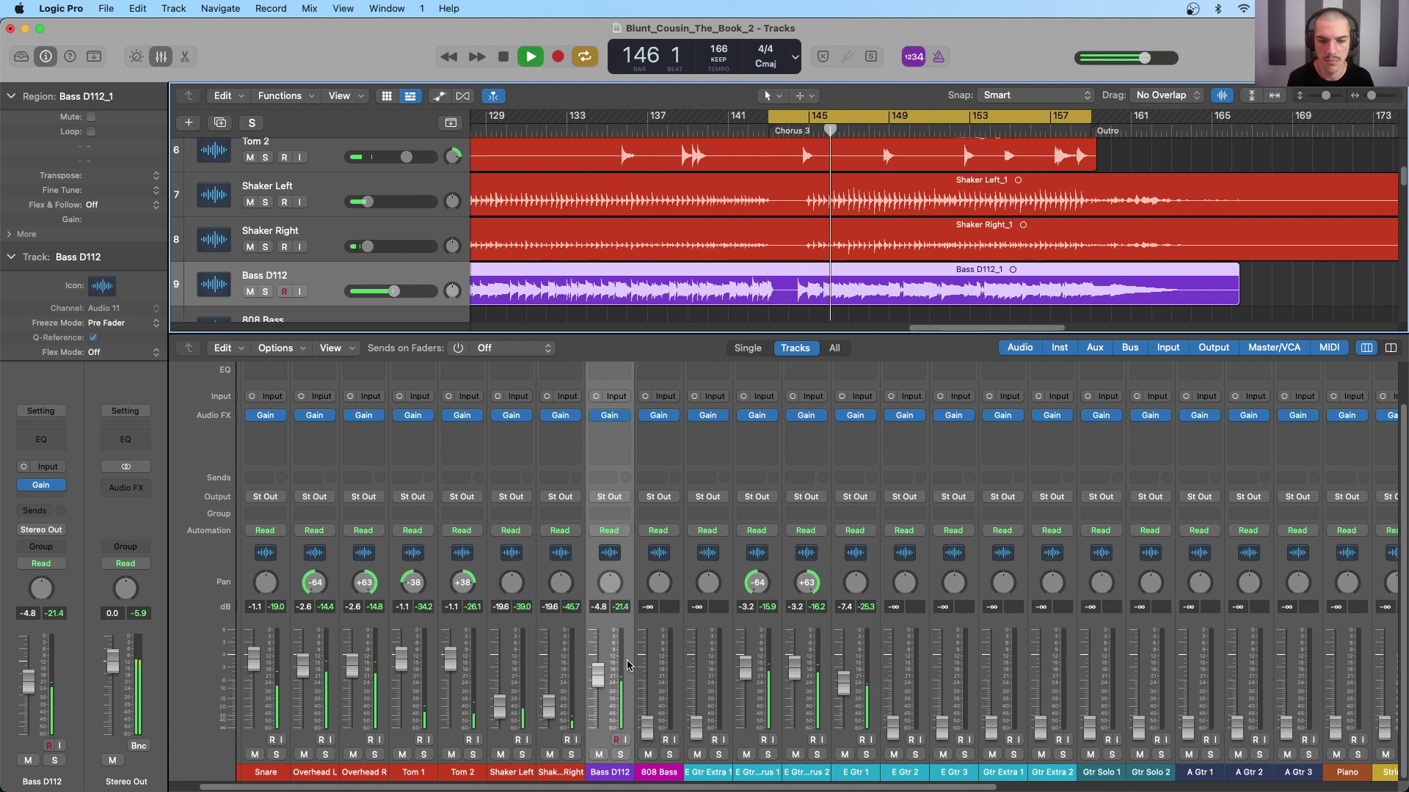
{"action": "left_click_drag", "start_coordinate": [597, 673], "coordinate": [599, 680]}
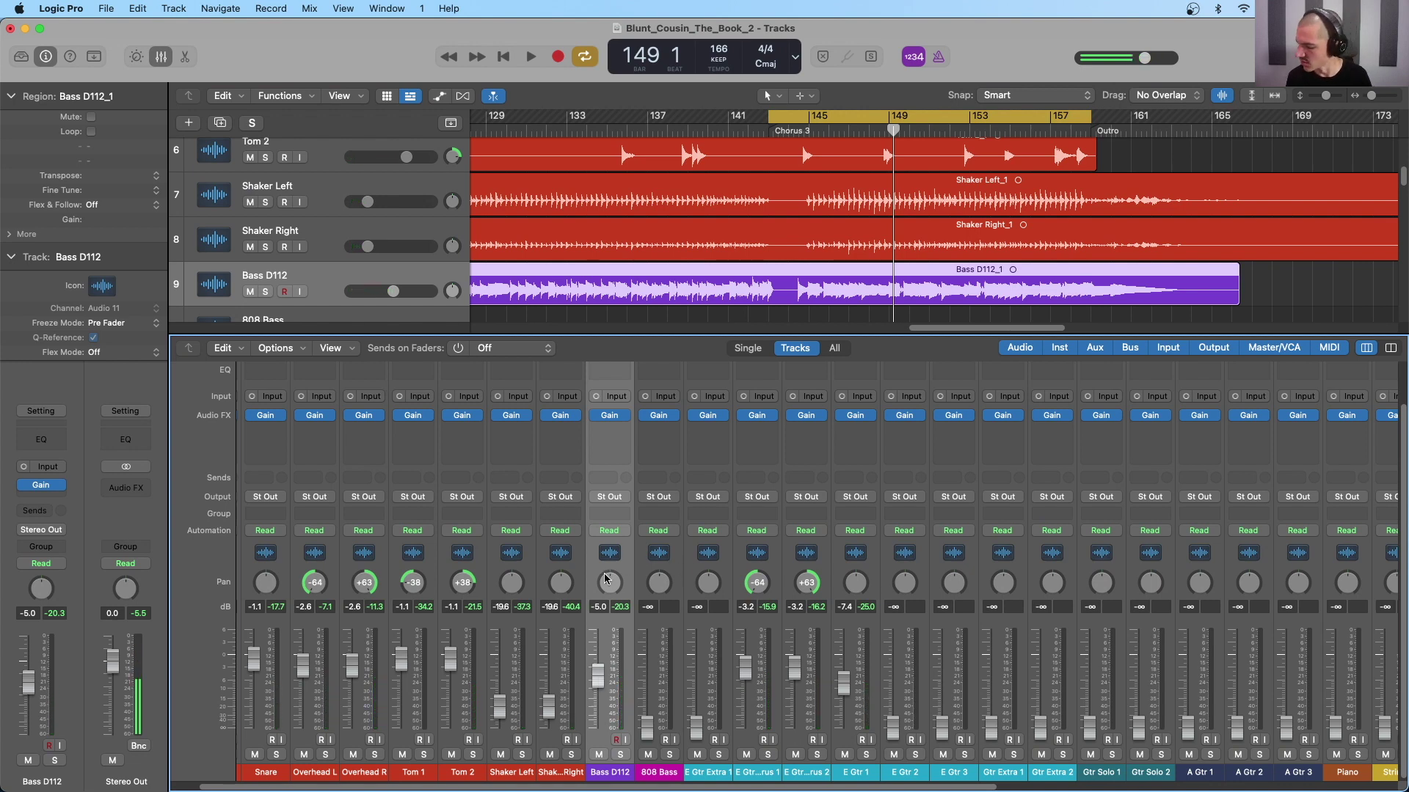
Select the A Gtr 1, 2 and 3 tracks and raise their faders together to -15.0 dB during playback
{"action": "scroll", "coordinate": [844, 228], "scroll_direction": "down", "scroll_amount": 6}
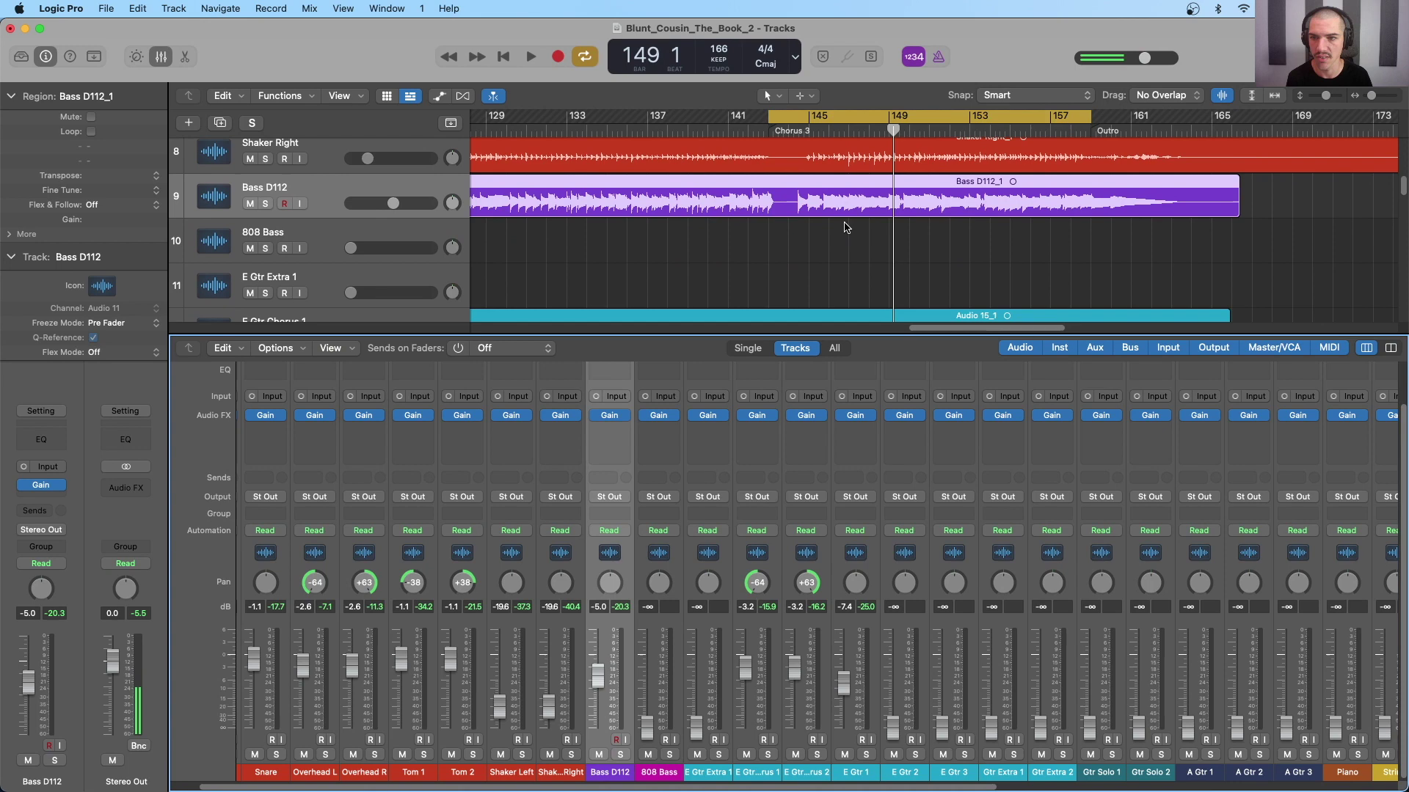
{"action": "scroll", "coordinate": [552, 213], "scroll_direction": "down", "scroll_amount": 8}
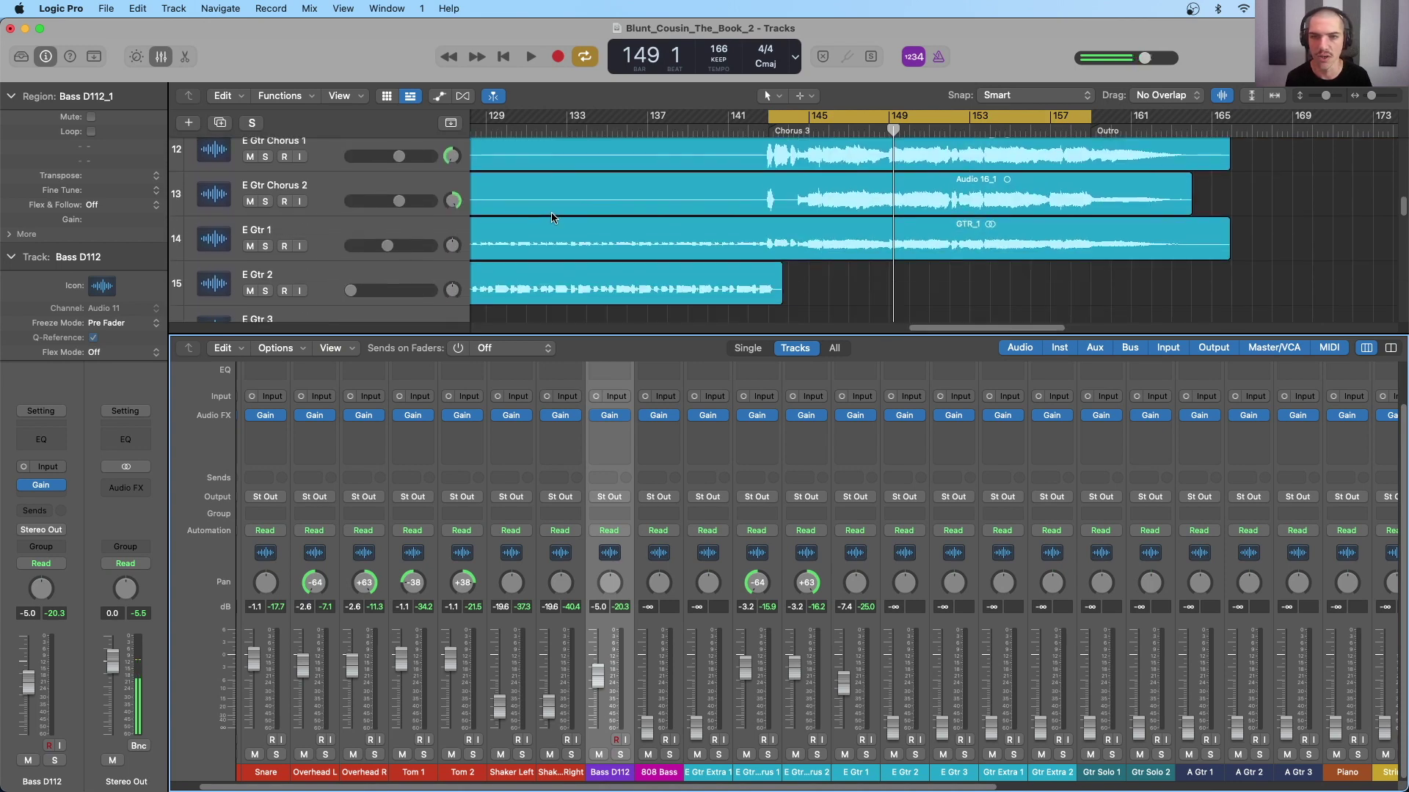
{"action": "scroll", "coordinate": [682, 198], "scroll_direction": "down", "scroll_amount": 7}
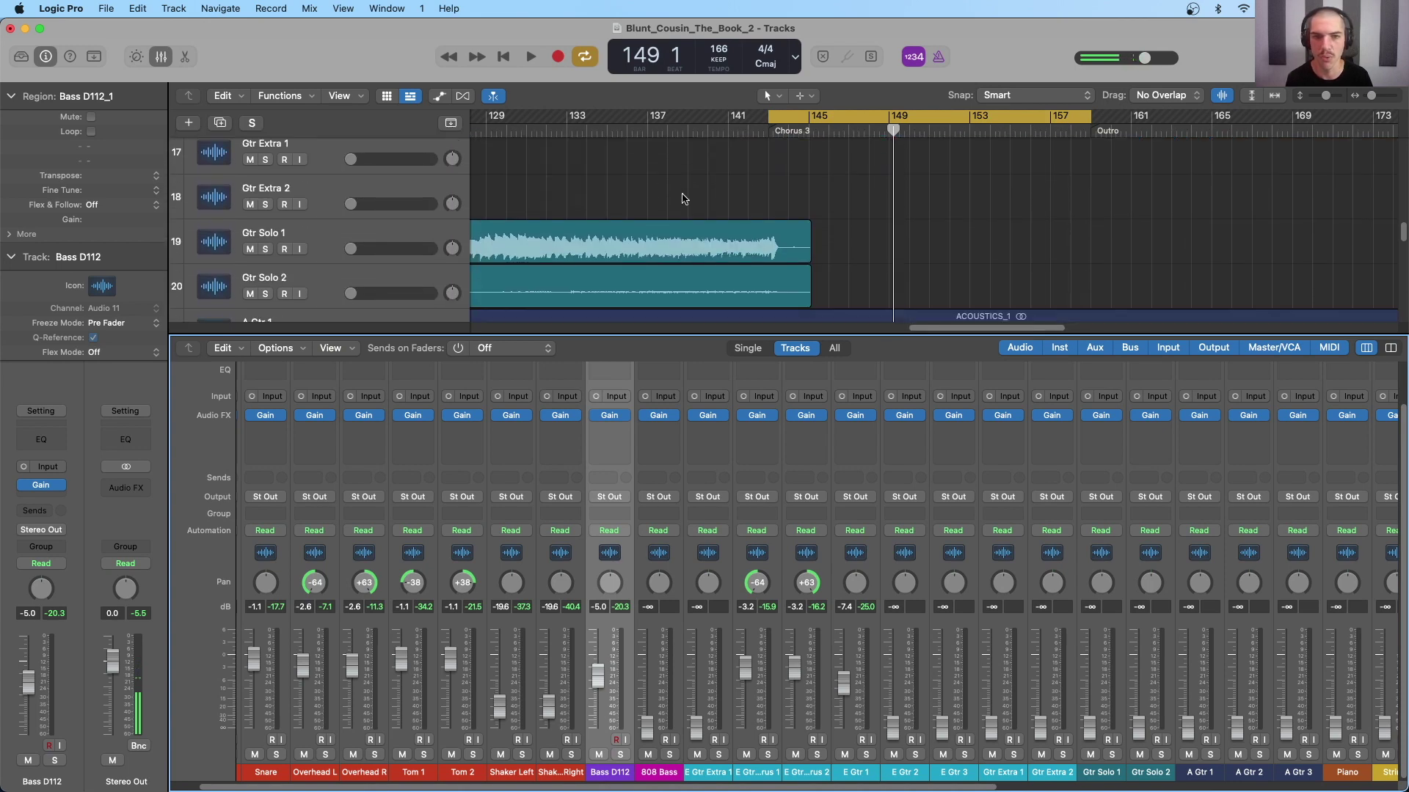
{"action": "left_click", "coordinate": [330, 183]}
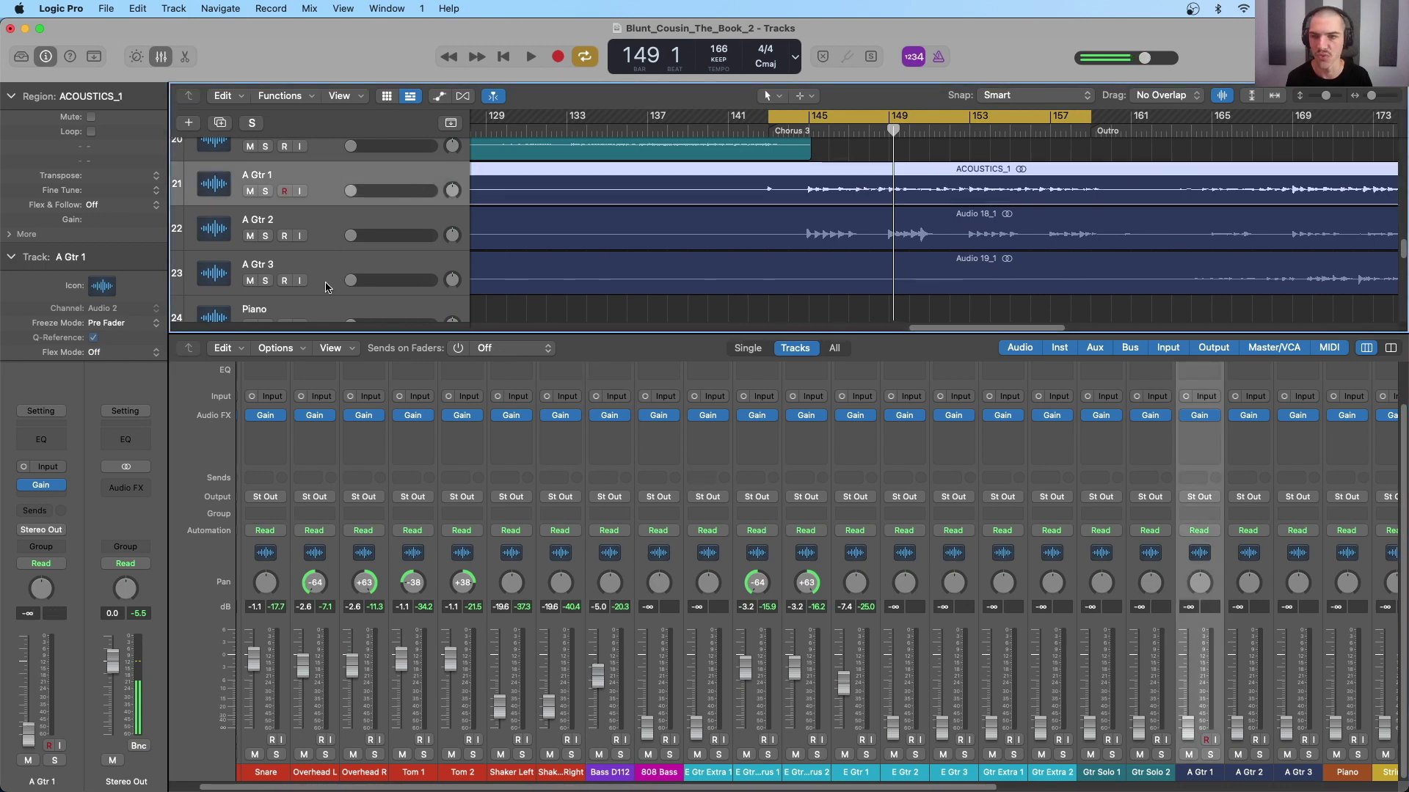
{"action": "left_click", "coordinate": [319, 273], "text": "shift"}
{"action": "scroll", "coordinate": [620, 219], "scroll_direction": "right", "scroll_amount": 5}
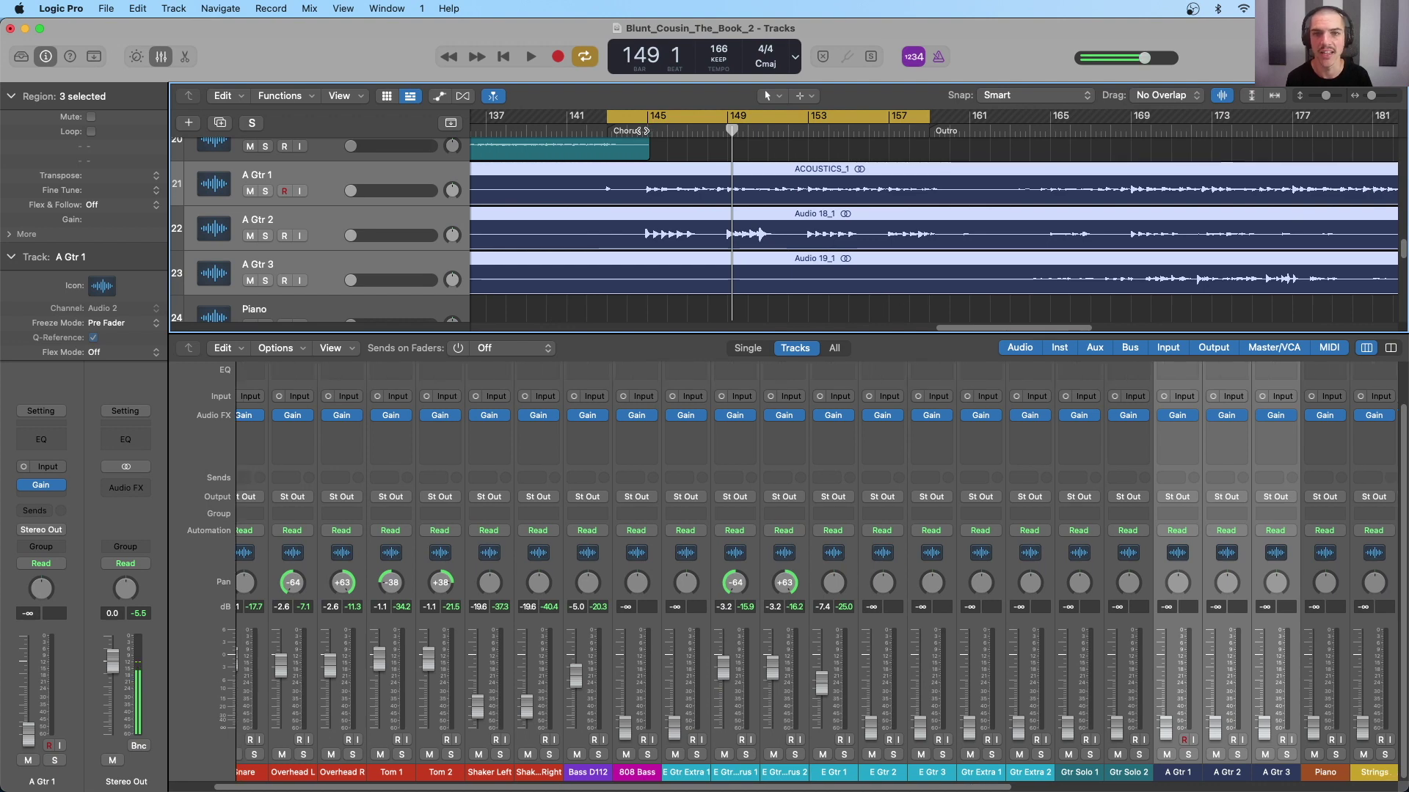
{"action": "key", "text": "space"}
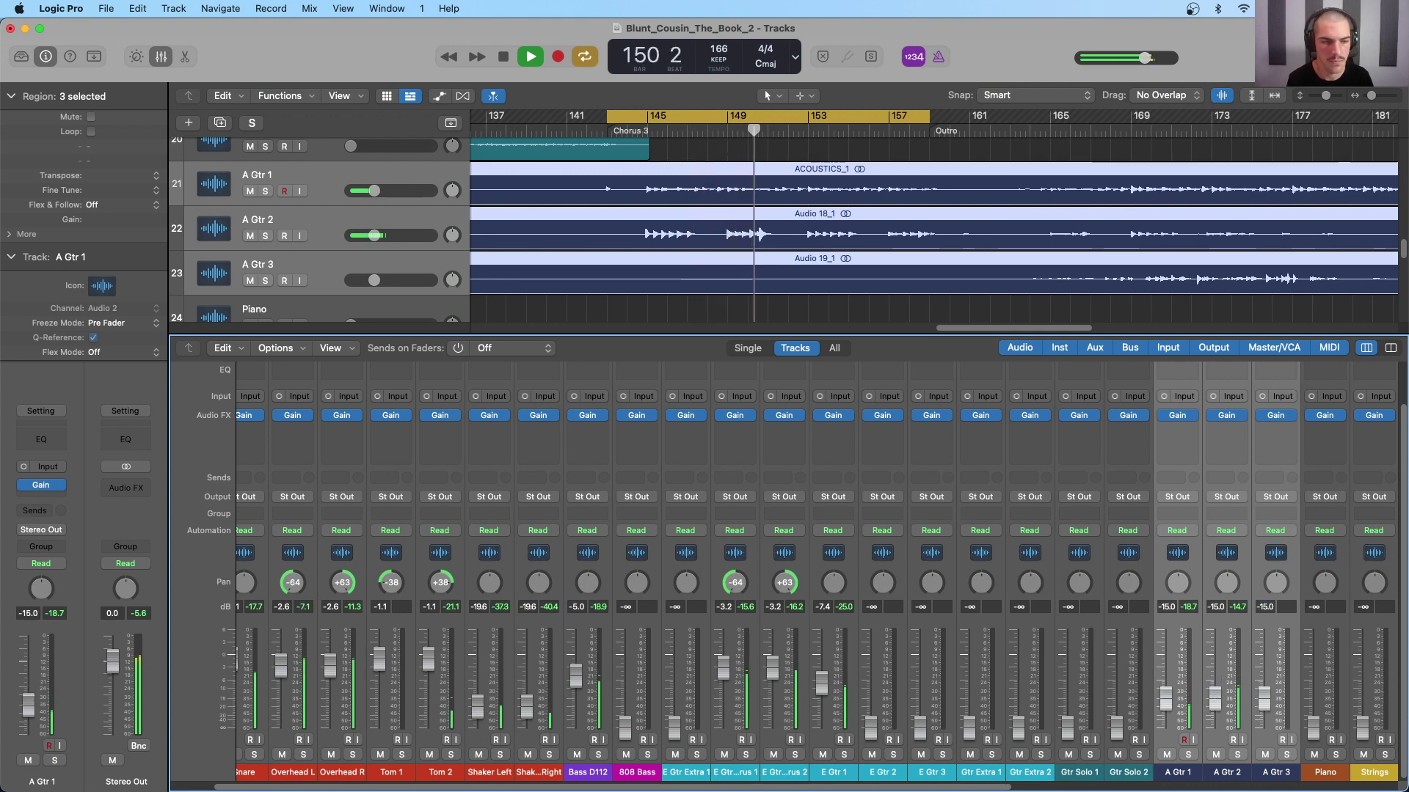
Select A Gtr 2 on its own, raise the A Gtr 1 fader to -11.0 dB, and solo A Gtr 1 briefly
{"action": "left_click", "coordinate": [1223, 585]}
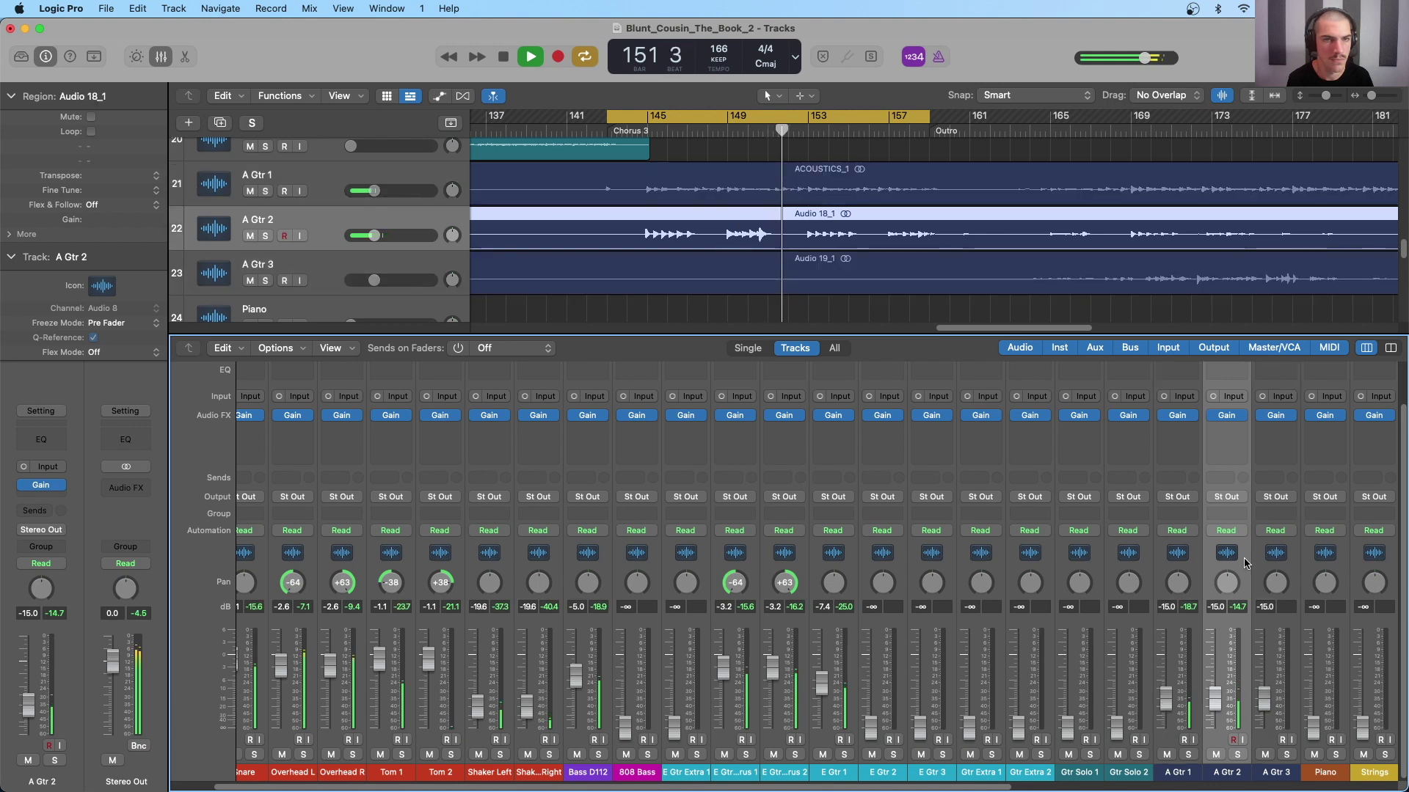
{"action": "left_click_drag", "start_coordinate": [1169, 684], "coordinate": [1170, 672]}
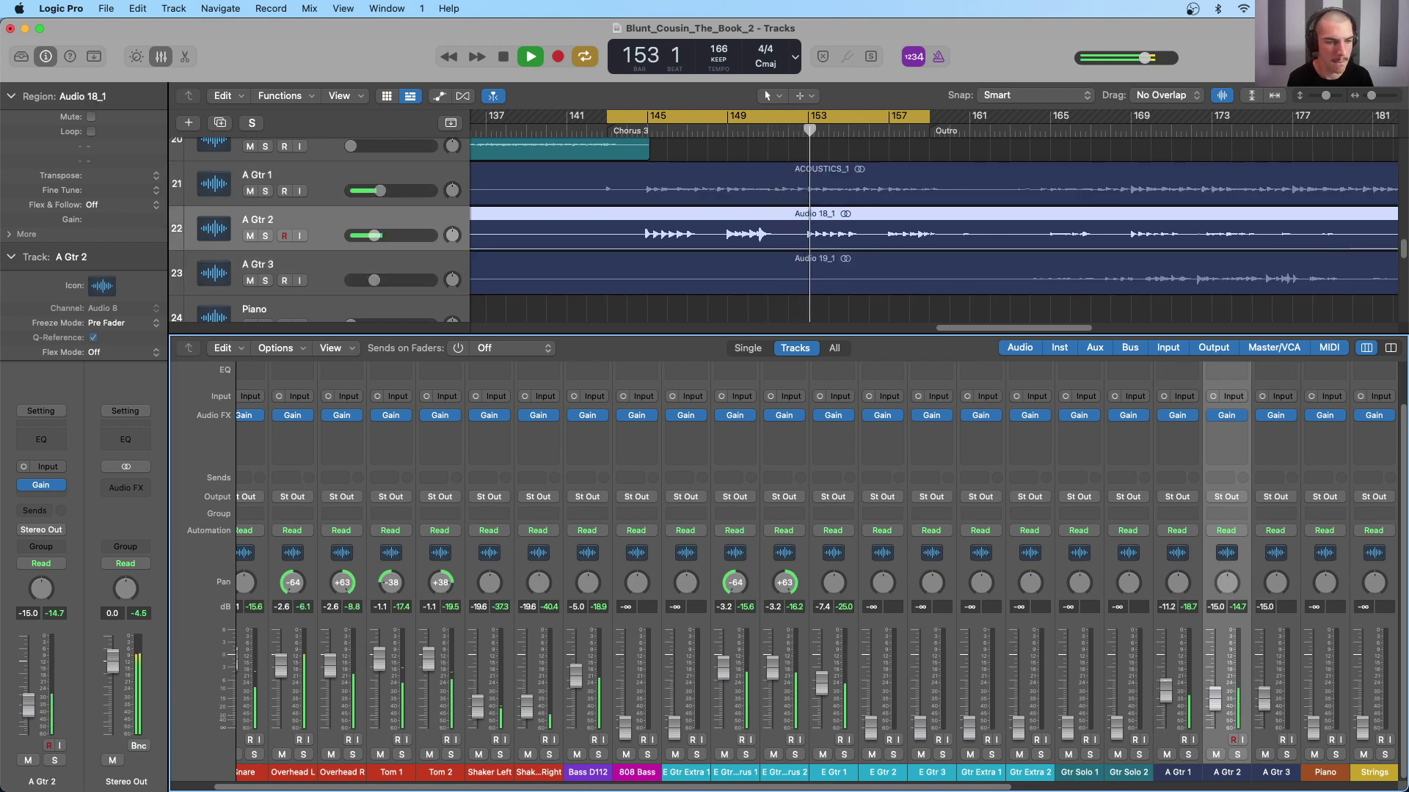
{"action": "left_click", "coordinate": [1189, 755]}
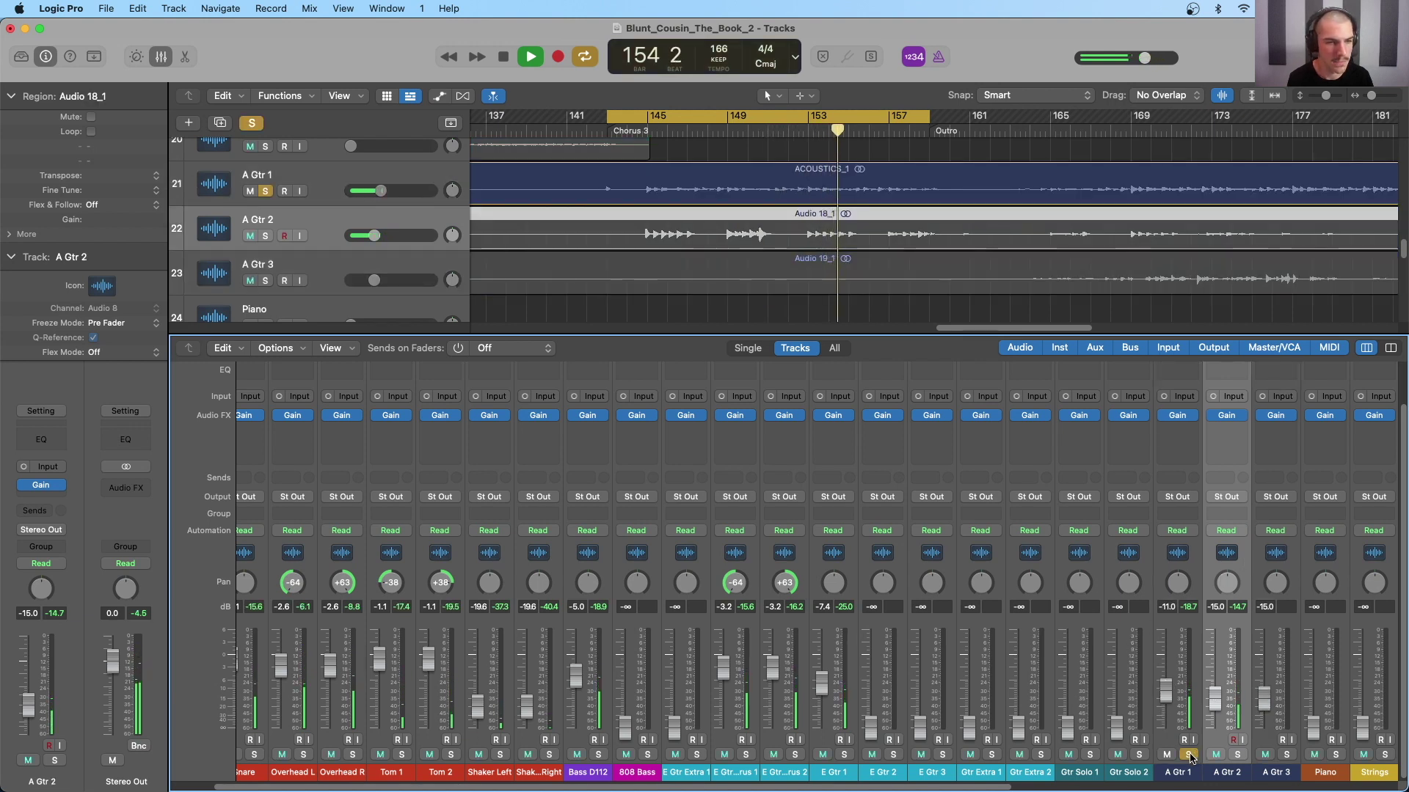
{"action": "left_click", "coordinate": [1188, 755]}
Set the A Gtr 1 fader to -10.2 dB and the A Gtr 2 fader to -24.0 dB during playback, and stop playback
{"action": "left_click_drag", "start_coordinate": [1215, 697], "coordinate": [1165, 688]}
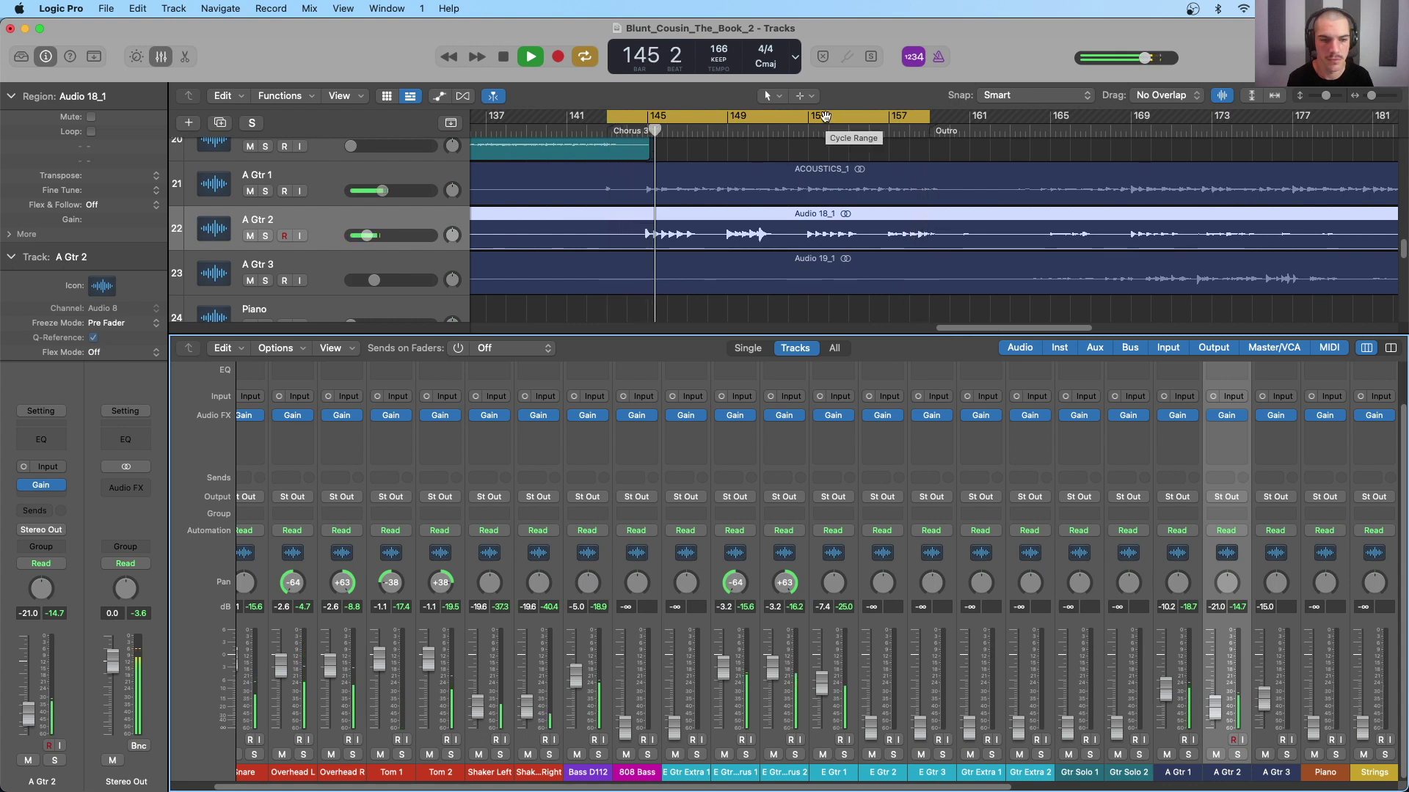
{"action": "left_click_drag", "start_coordinate": [1215, 705], "coordinate": [1215, 710]}
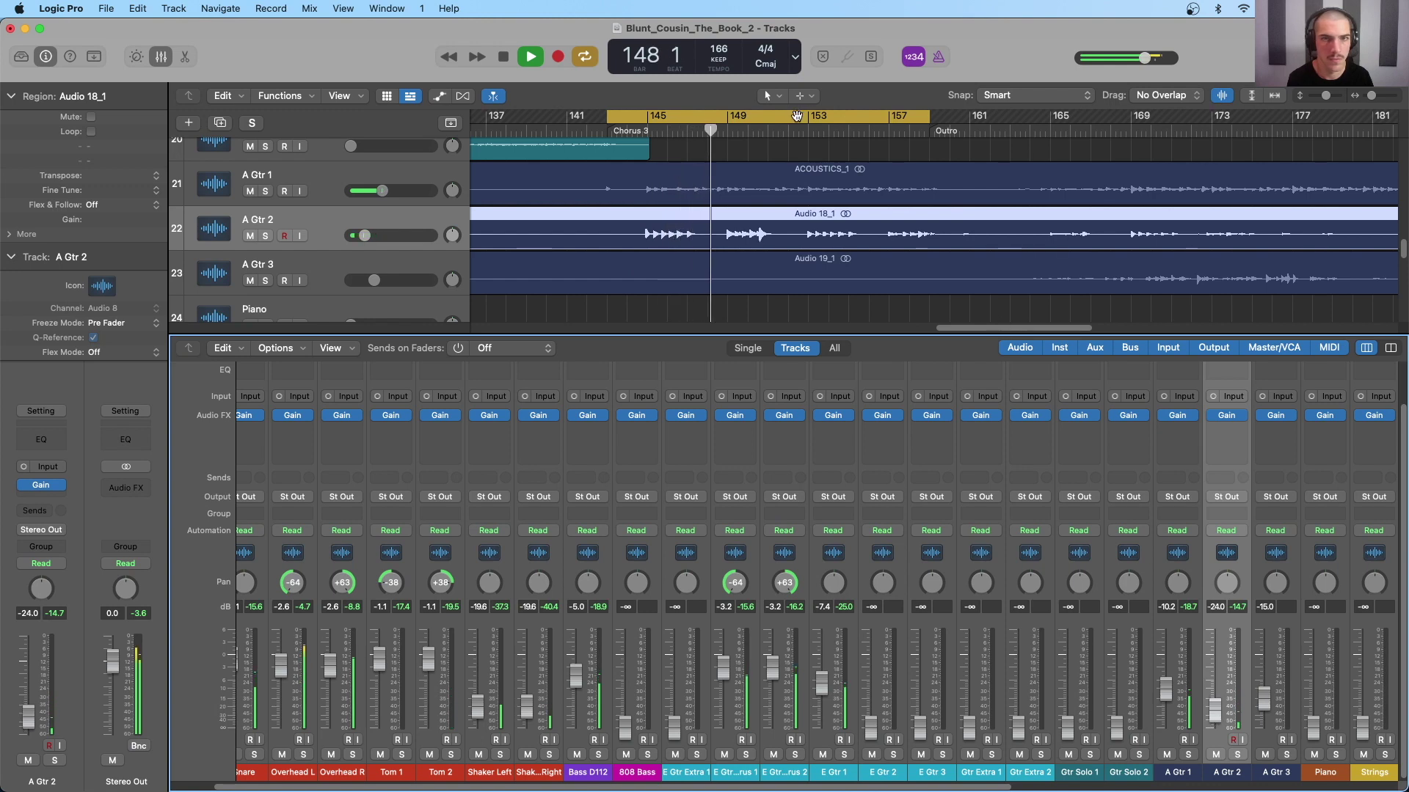
{"action": "key", "text": "space"}
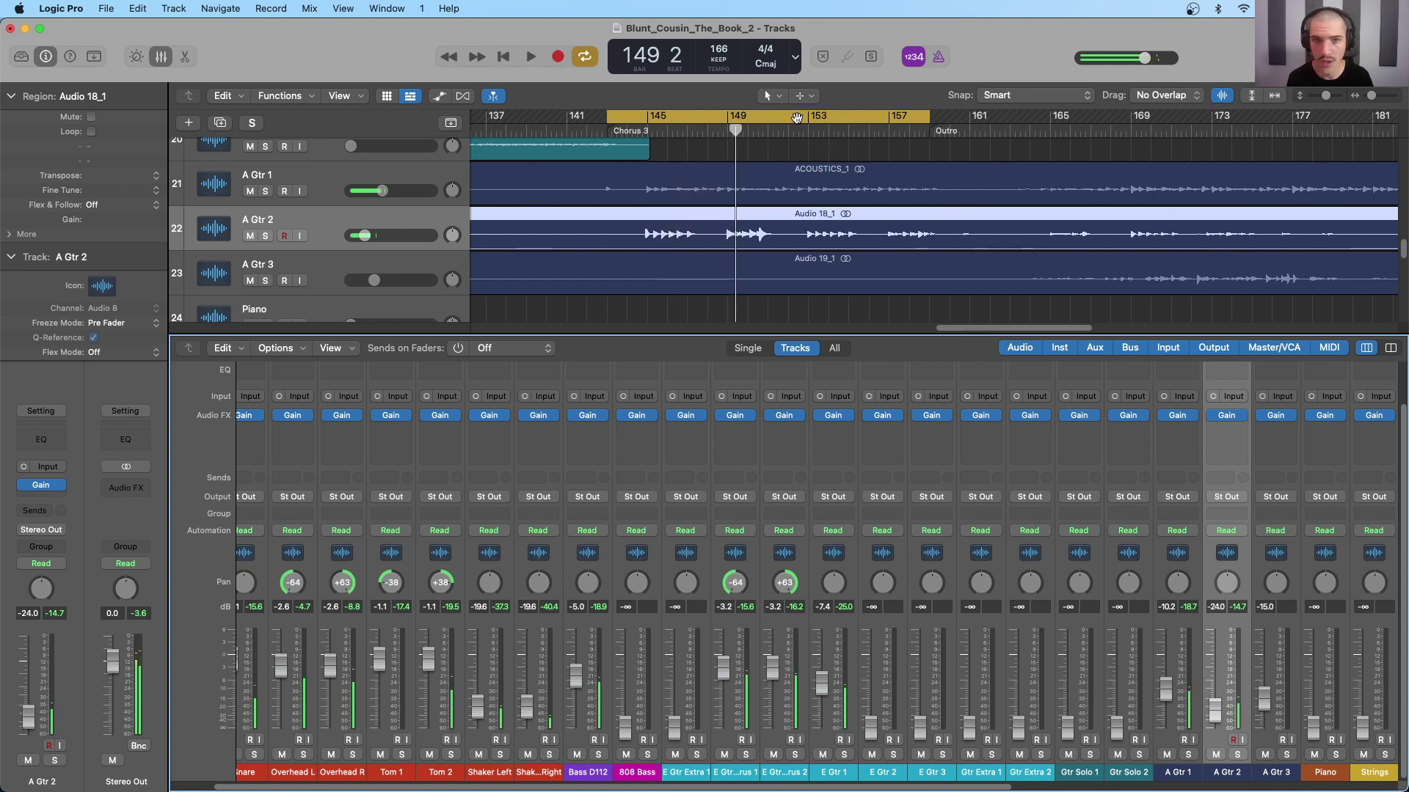
Select the Strings track, raise its fader to -12.8 dB while the final chorus plays, and stop playback
{"action": "scroll", "coordinate": [1083, 635], "scroll_direction": "right", "scroll_amount": 5}
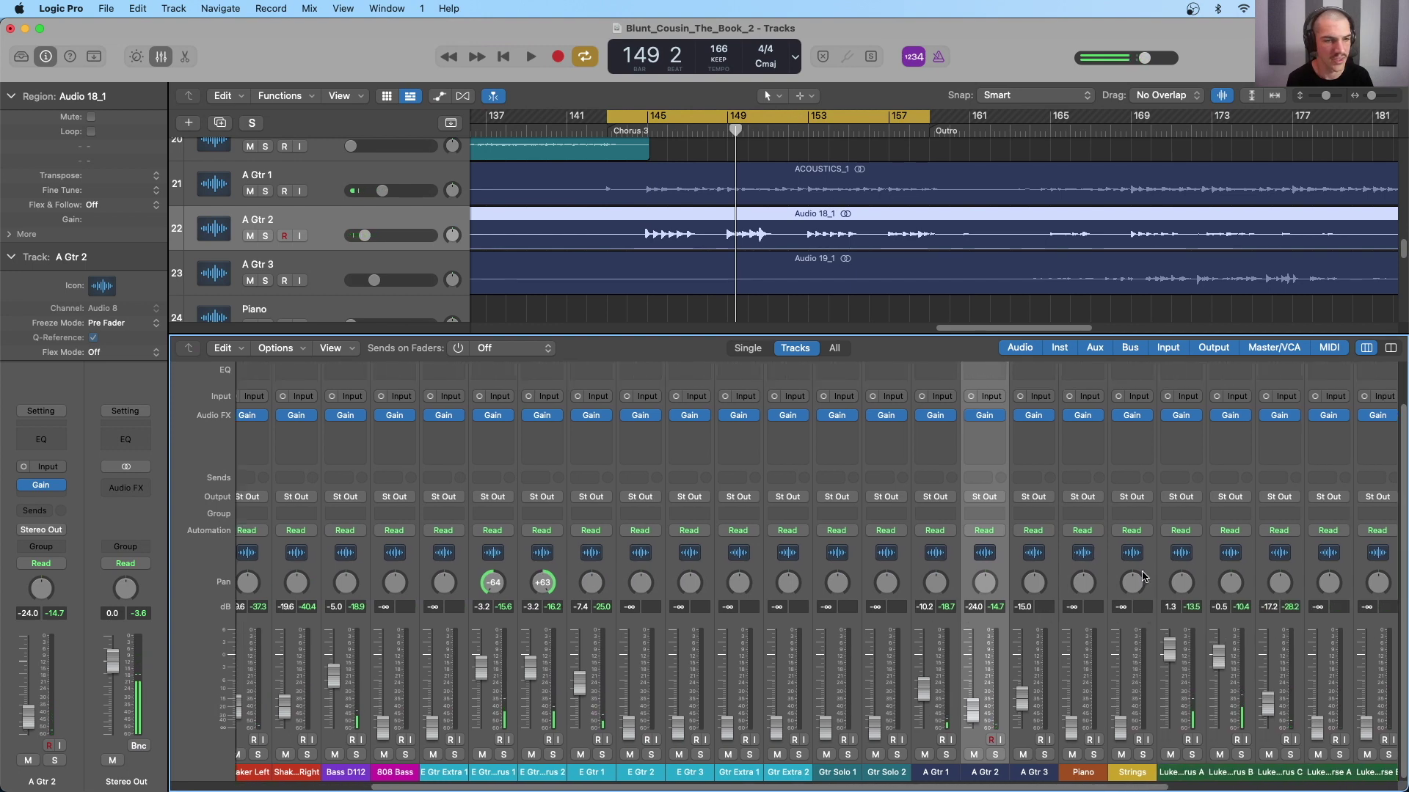
{"action": "left_click", "coordinate": [1143, 571]}
{"action": "scroll", "coordinate": [812, 281], "scroll_direction": "down", "scroll_amount": 2}
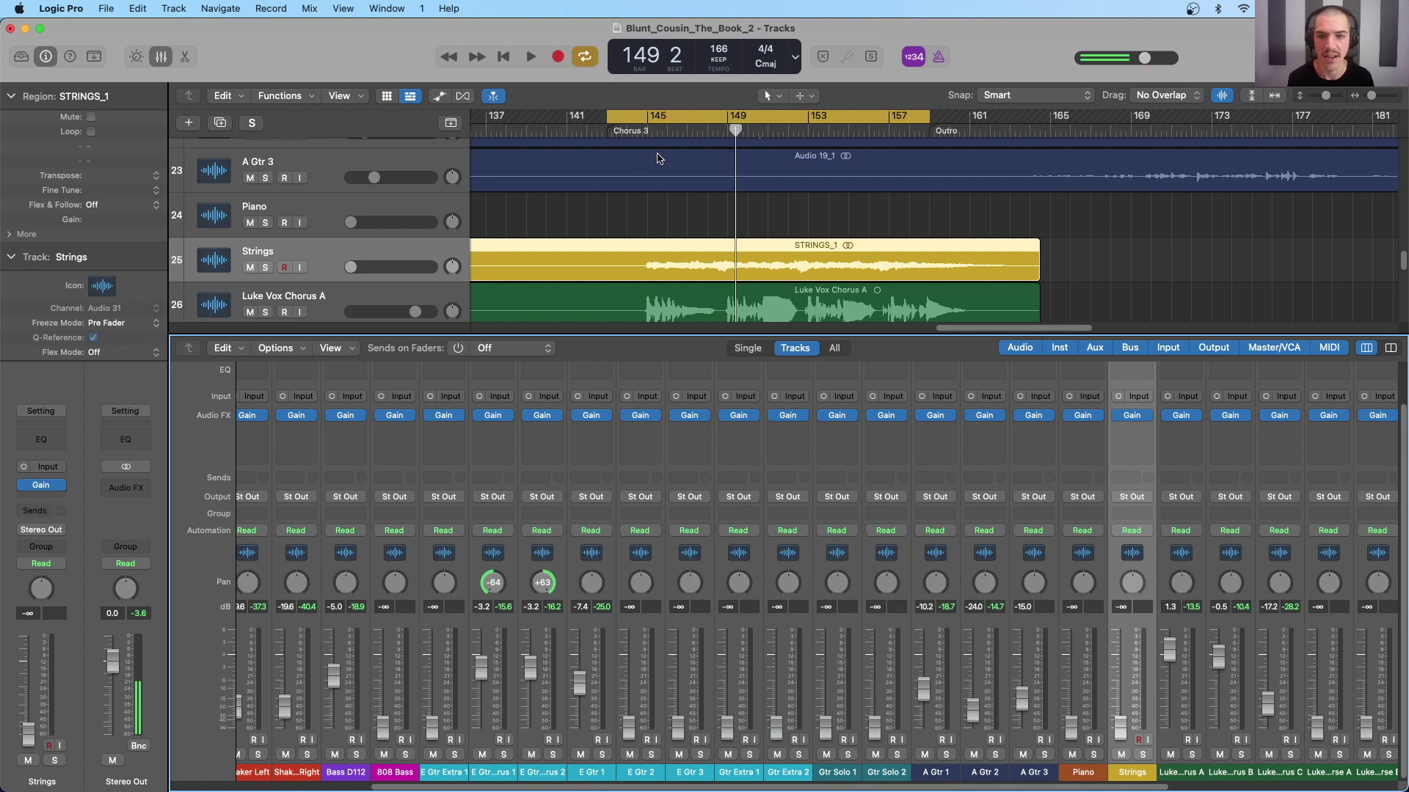
{"action": "key", "text": "space"}
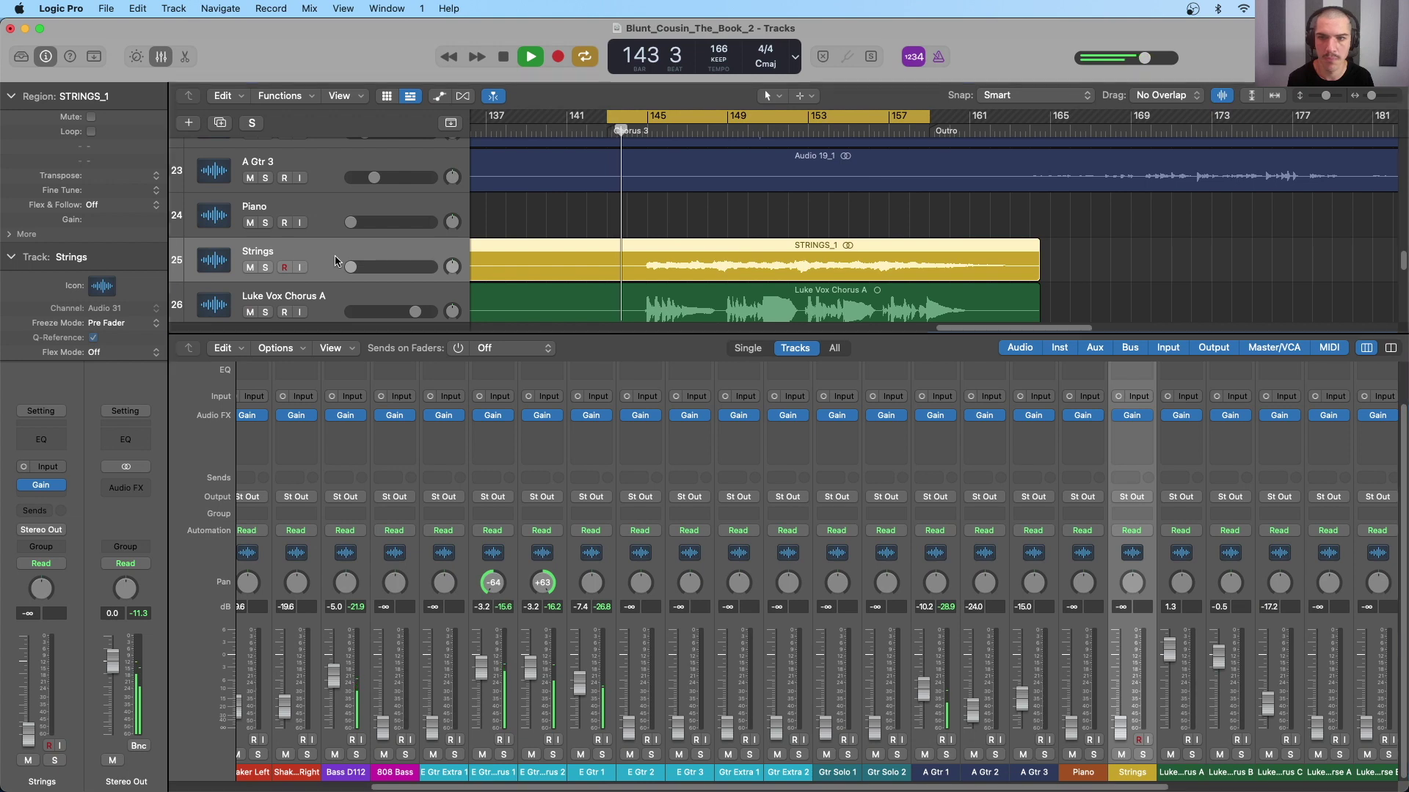
{"action": "left_click", "coordinate": [1100, 653], "text": "shift"}
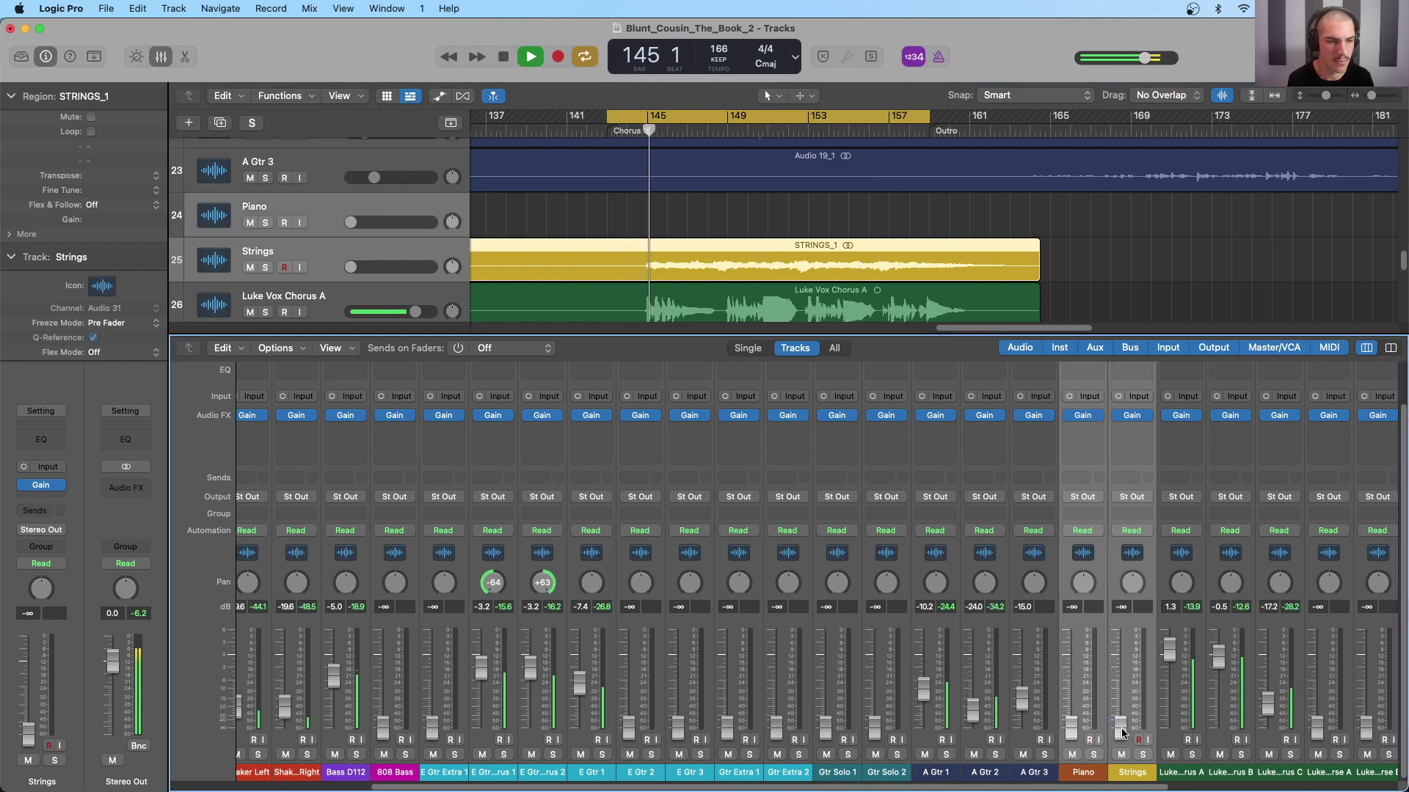
{"action": "left_click_drag", "start_coordinate": [1121, 732], "coordinate": [1121, 689]}
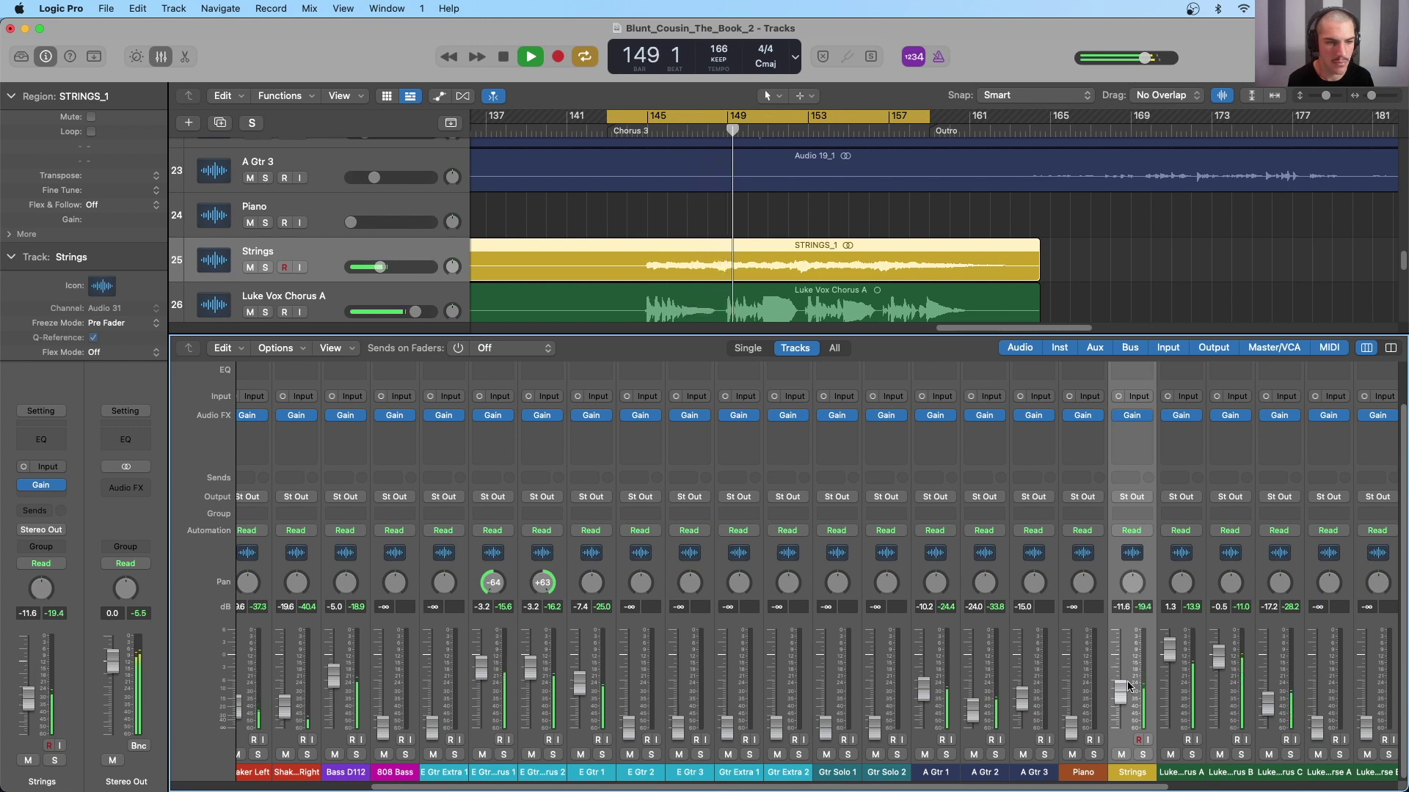
{"action": "left_click_drag", "start_coordinate": [1122, 693], "coordinate": [1121, 695]}
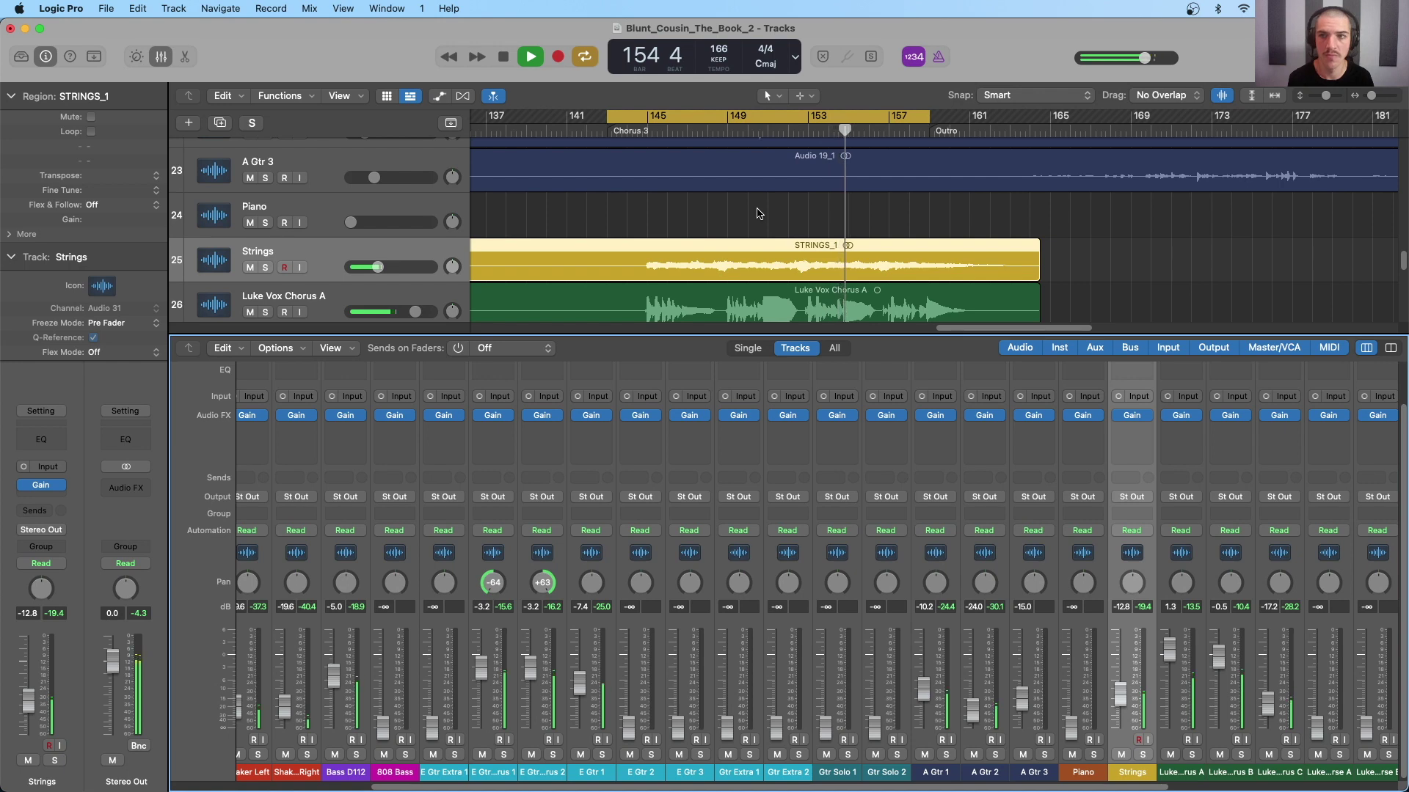
{"action": "key", "text": "space"}
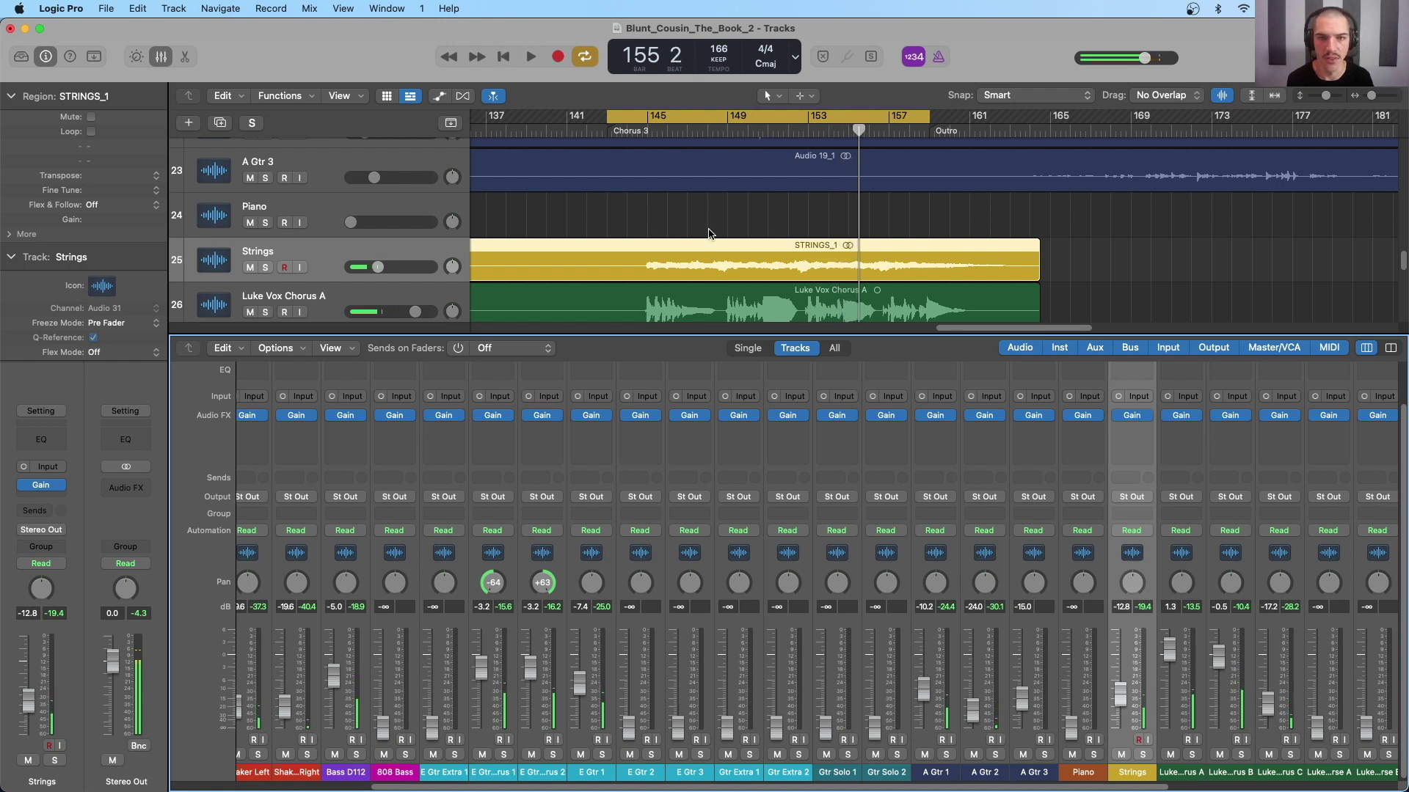
Select the Piano track, move the cycle range to the Breakdown section, and adjust the track heights
{"action": "scroll", "coordinate": [807, 213], "scroll_direction": "down", "scroll_amount": 5}
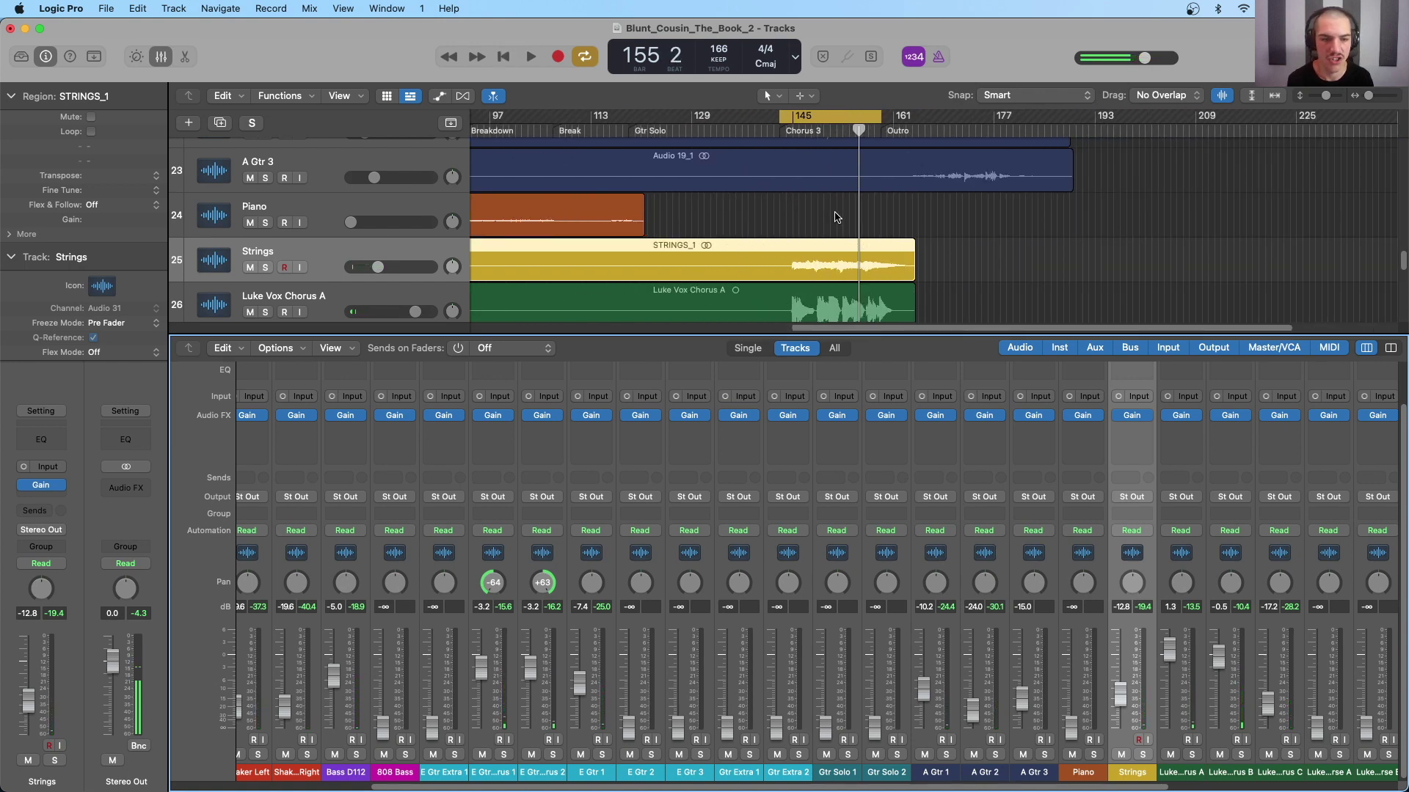
{"action": "scroll", "coordinate": [837, 217], "scroll_direction": "up", "scroll_amount": 15}
{"action": "scroll", "coordinate": [835, 217], "scroll_direction": "down", "scroll_amount": 15}
{"action": "scroll", "coordinate": [836, 218], "scroll_direction": "down", "scroll_amount": 9}
{"action": "scroll", "coordinate": [838, 196], "scroll_direction": "left", "scroll_amount": 2}
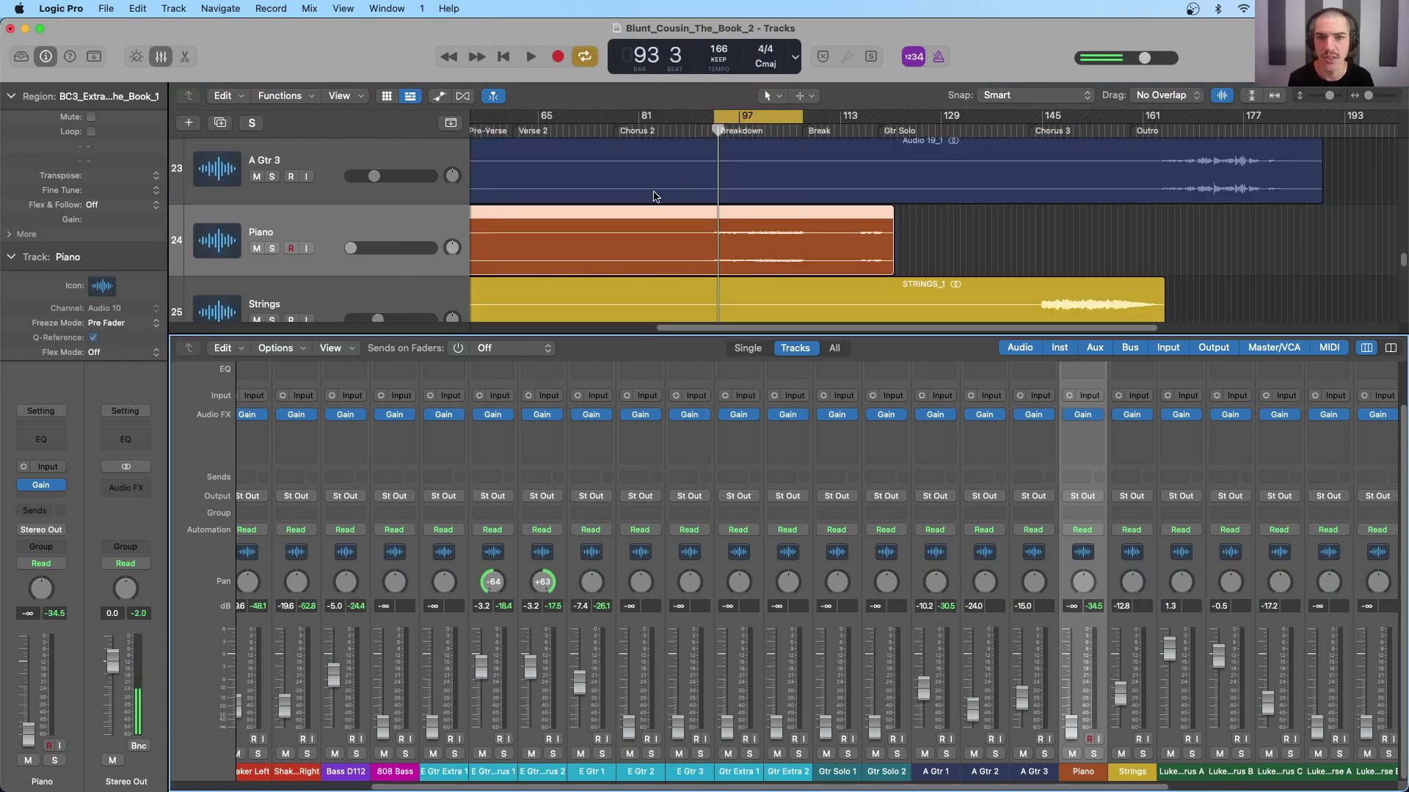
{"action": "key", "text": "ctrl+alt+Up"}
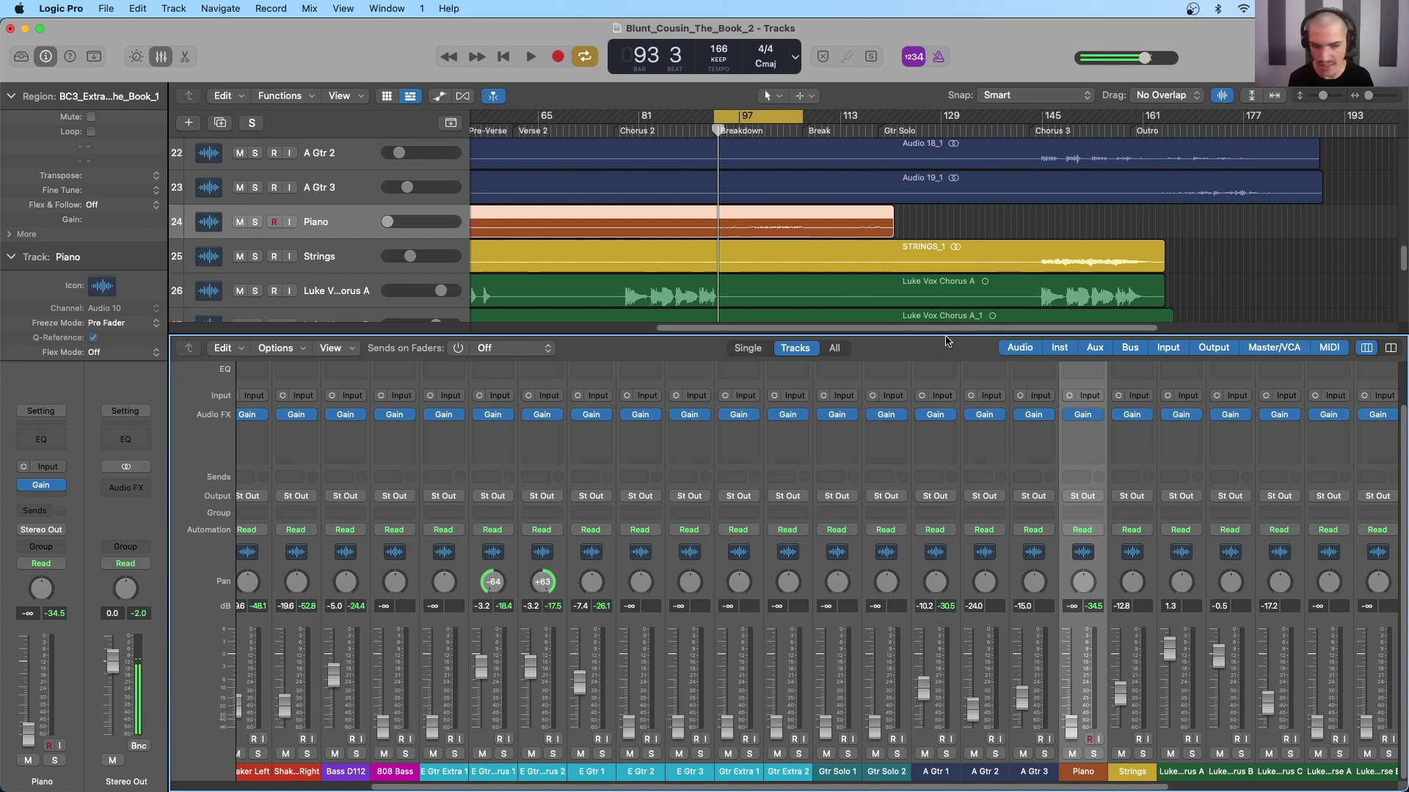
Enlarge the track area above the mixer and select the Gtr Extra 1 and Gtr Extra 2 tracks used in the Breakdown
{"action": "scroll", "coordinate": [741, 196], "scroll_direction": "up", "scroll_amount": 5}
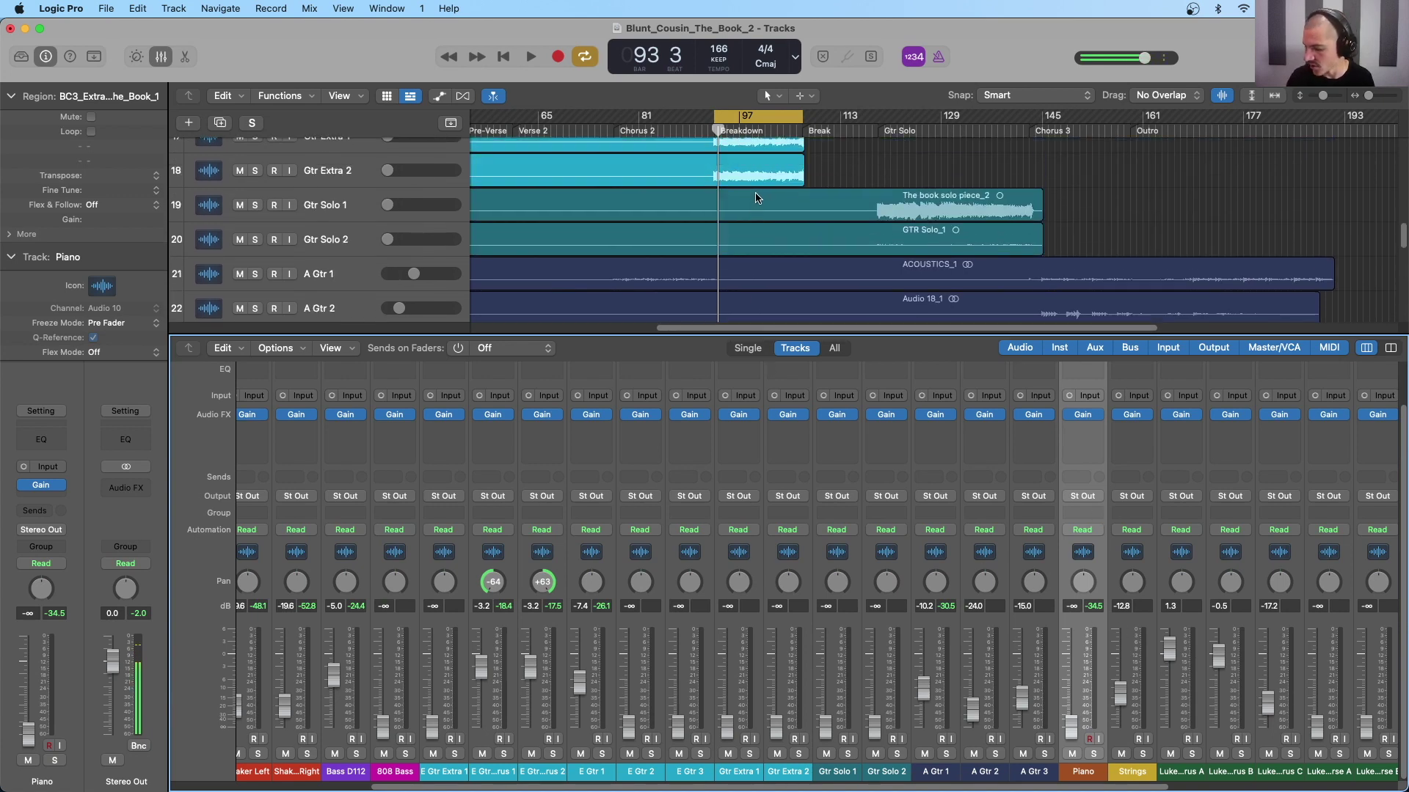
{"action": "scroll", "coordinate": [756, 197], "scroll_direction": "up", "scroll_amount": 10}
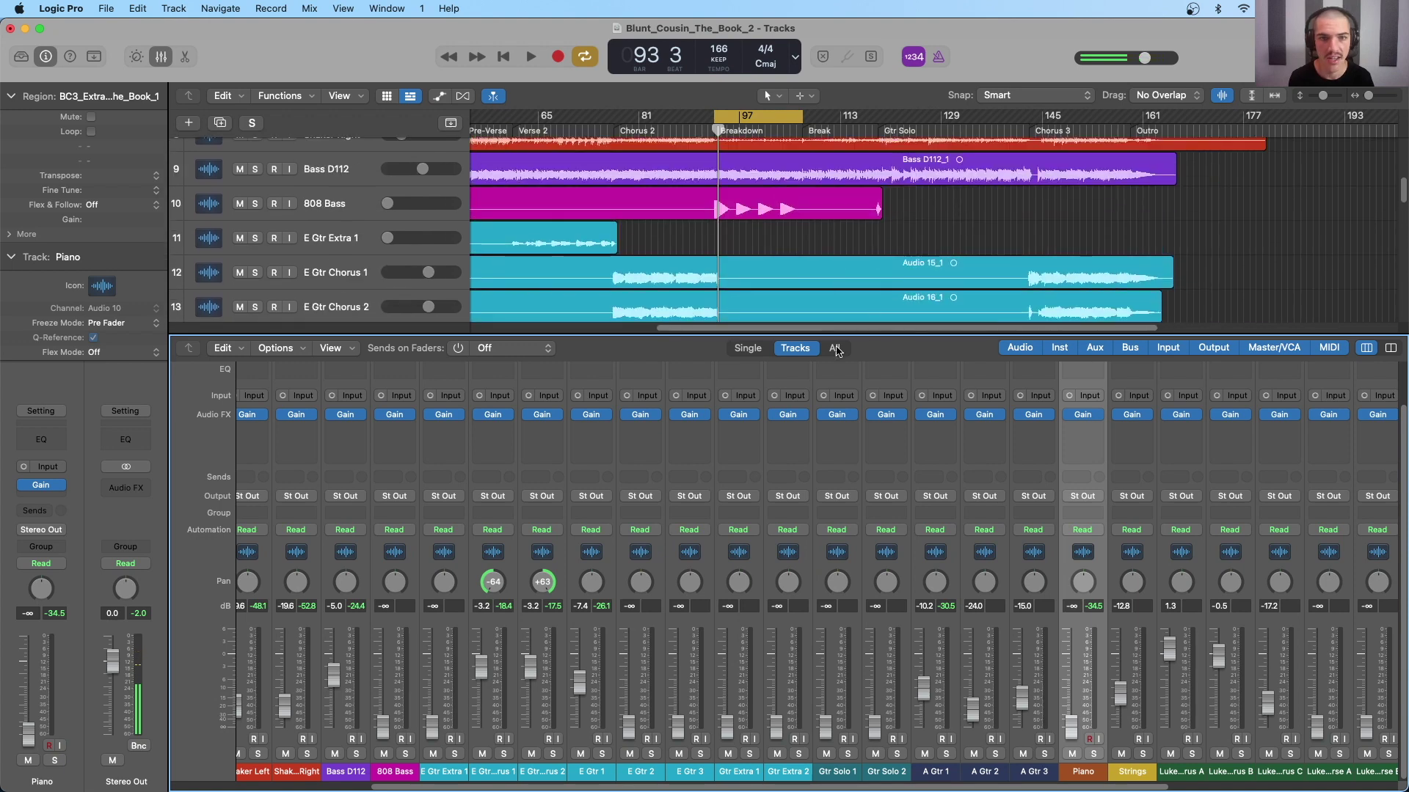
{"action": "left_click_drag", "start_coordinate": [822, 333], "coordinate": [821, 451]}
{"action": "scroll", "coordinate": [797, 237], "scroll_direction": "up", "scroll_amount": 9}
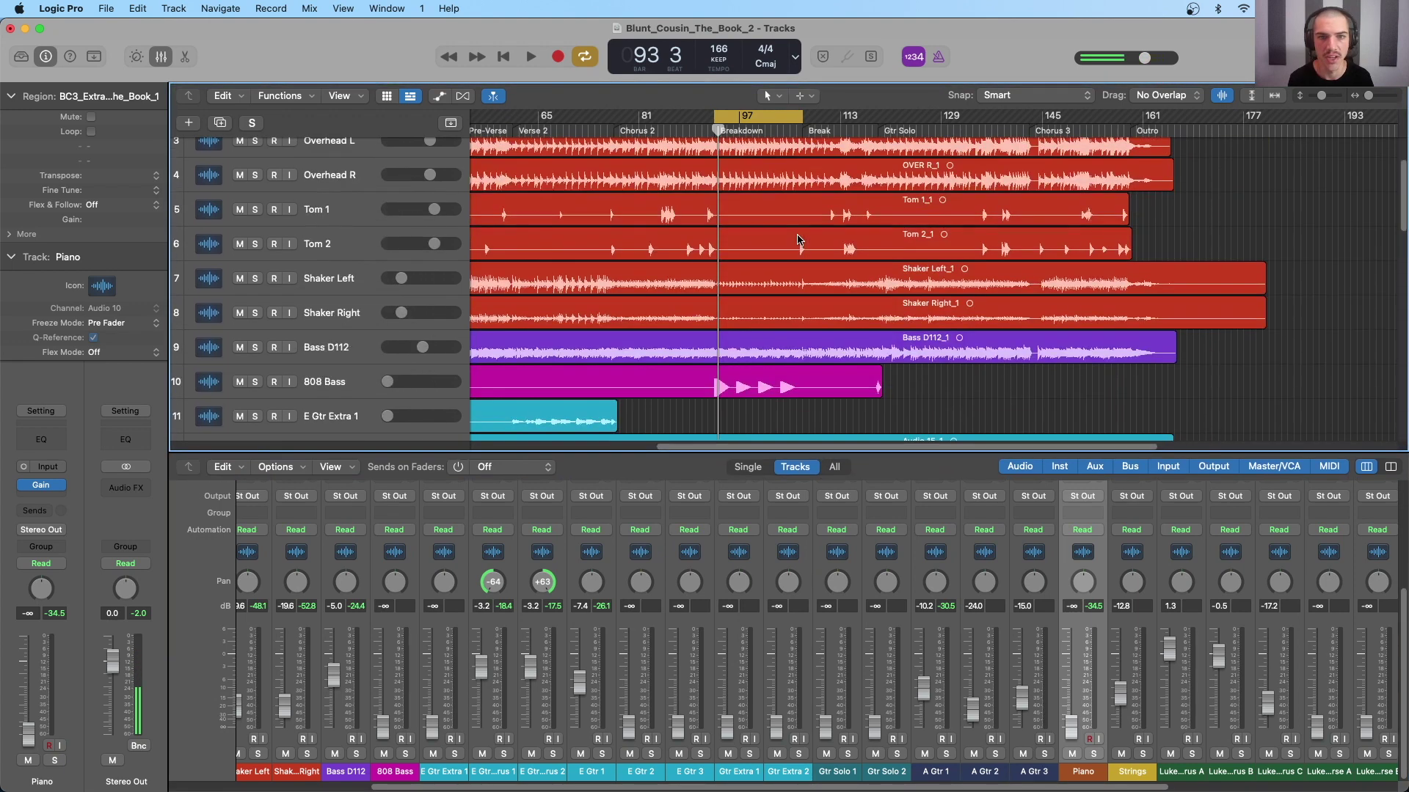
{"action": "scroll", "coordinate": [760, 216], "scroll_direction": "down", "scroll_amount": 4}
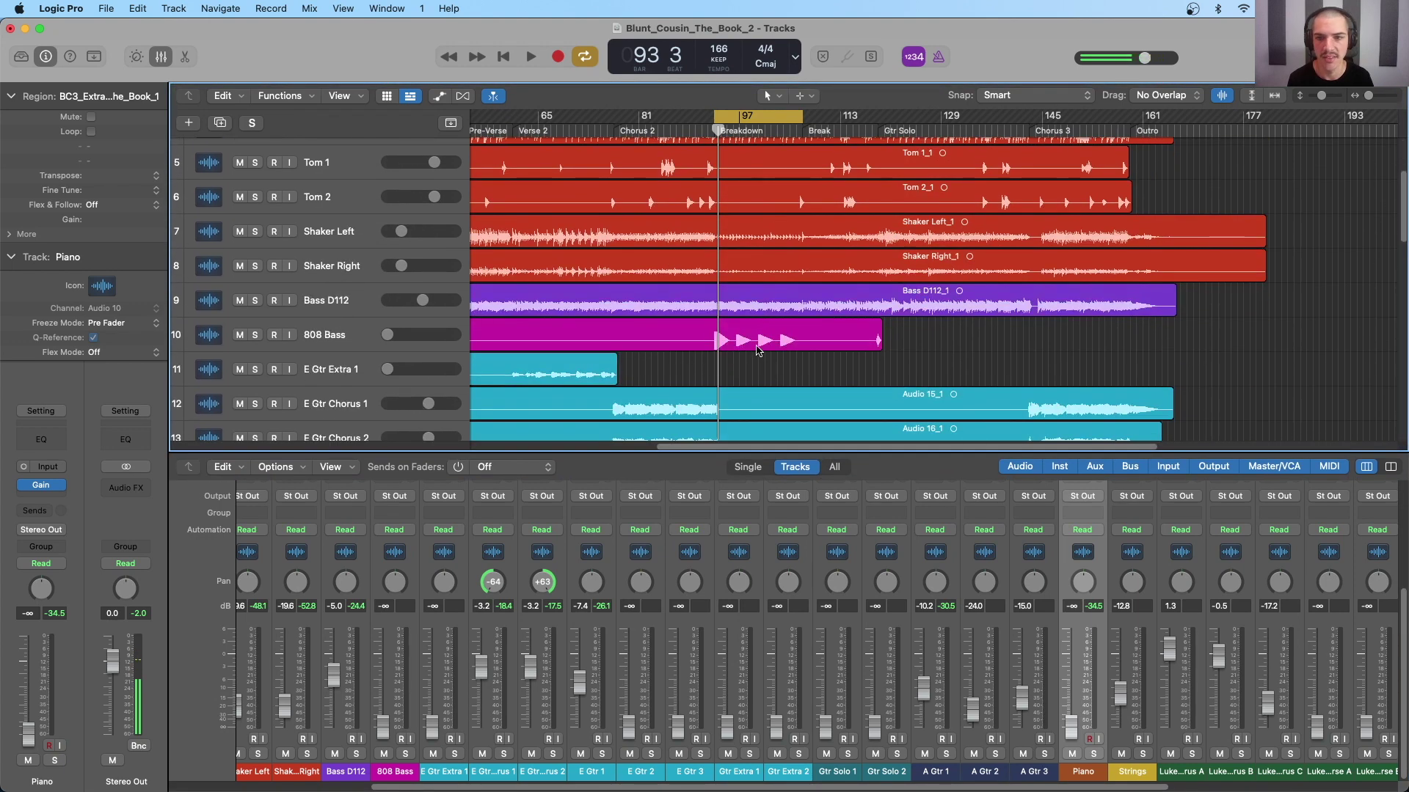
{"action": "scroll", "coordinate": [747, 337], "scroll_direction": "down", "scroll_amount": 3}
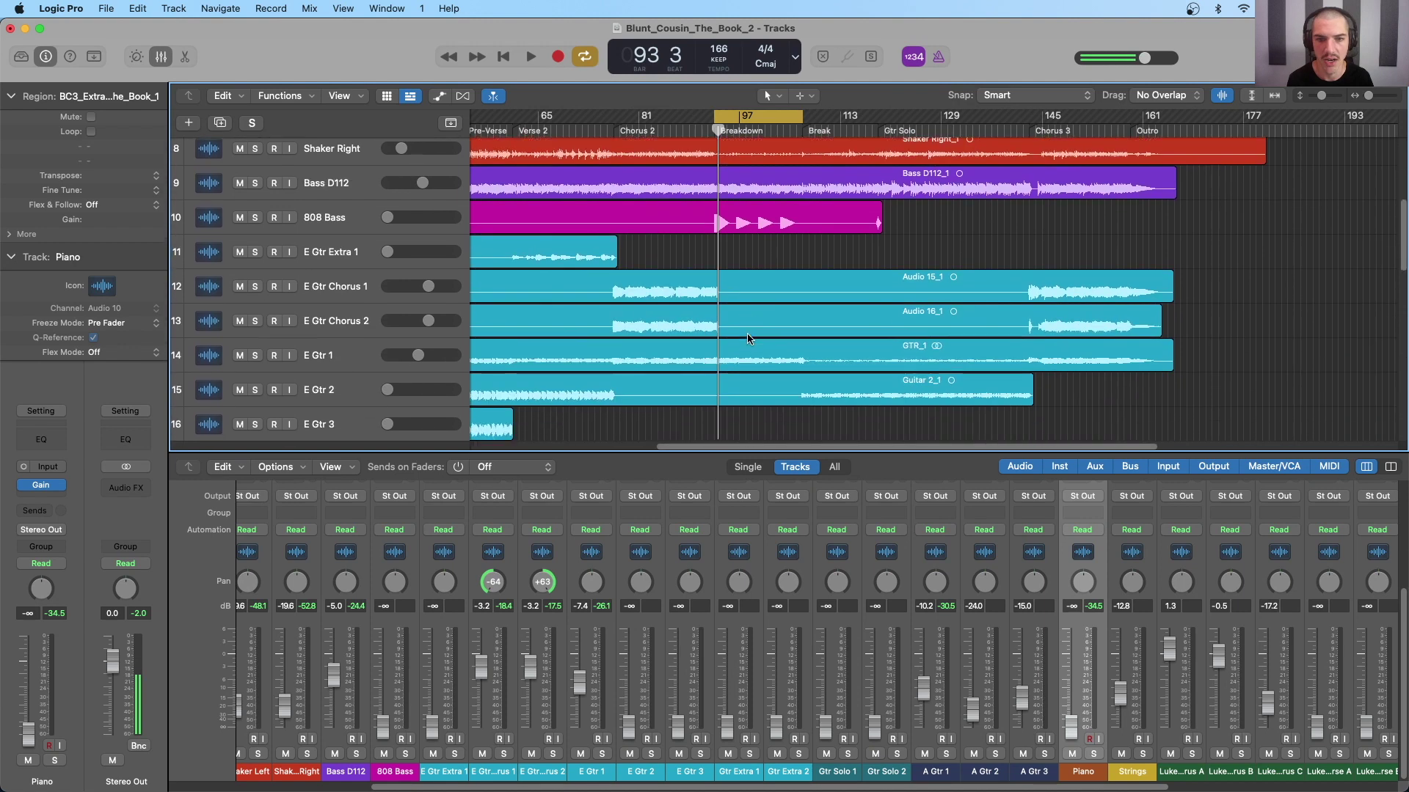
{"action": "scroll", "coordinate": [348, 389], "scroll_direction": "down", "scroll_amount": 5}
{"action": "left_click", "coordinate": [352, 312]}
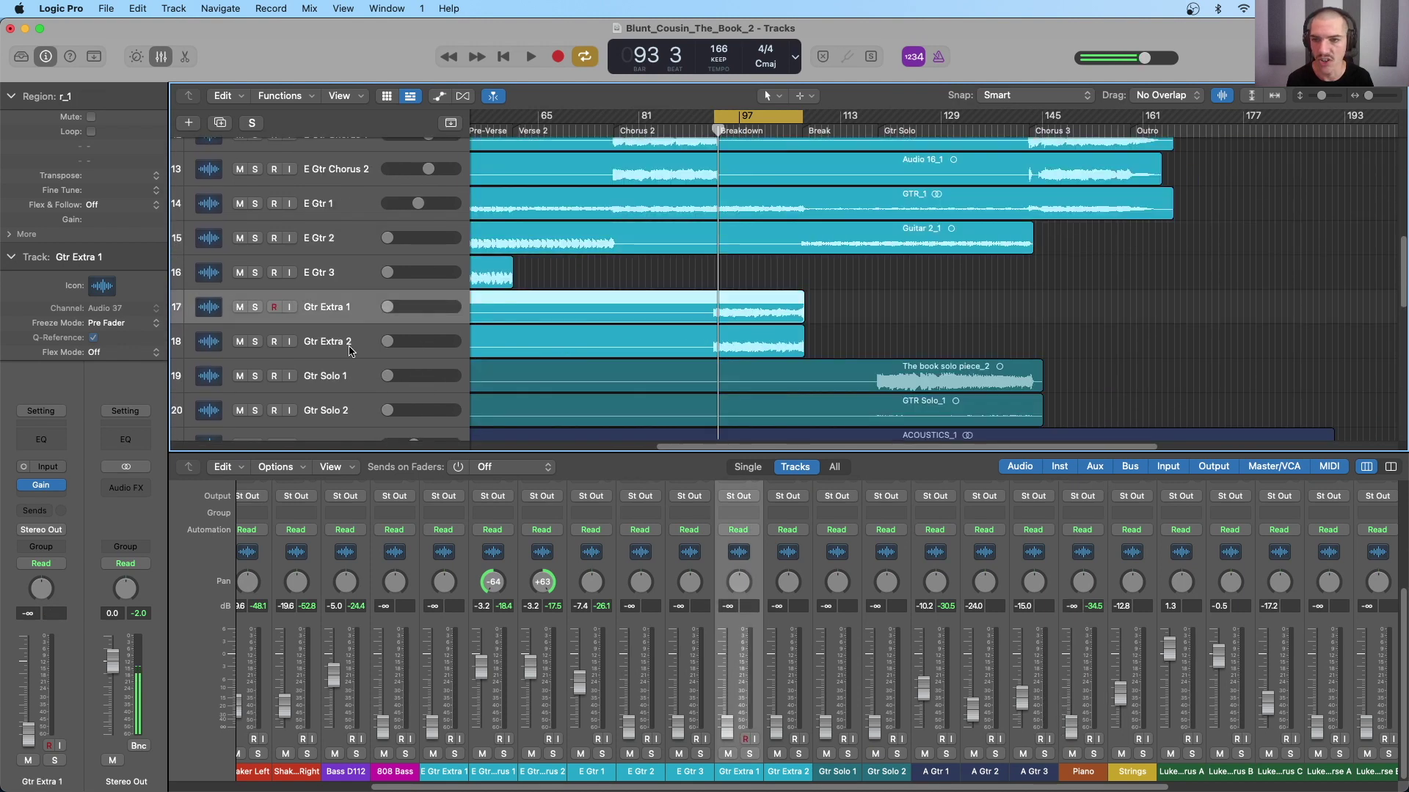
{"action": "left_click", "coordinate": [353, 345], "text": "shift"}
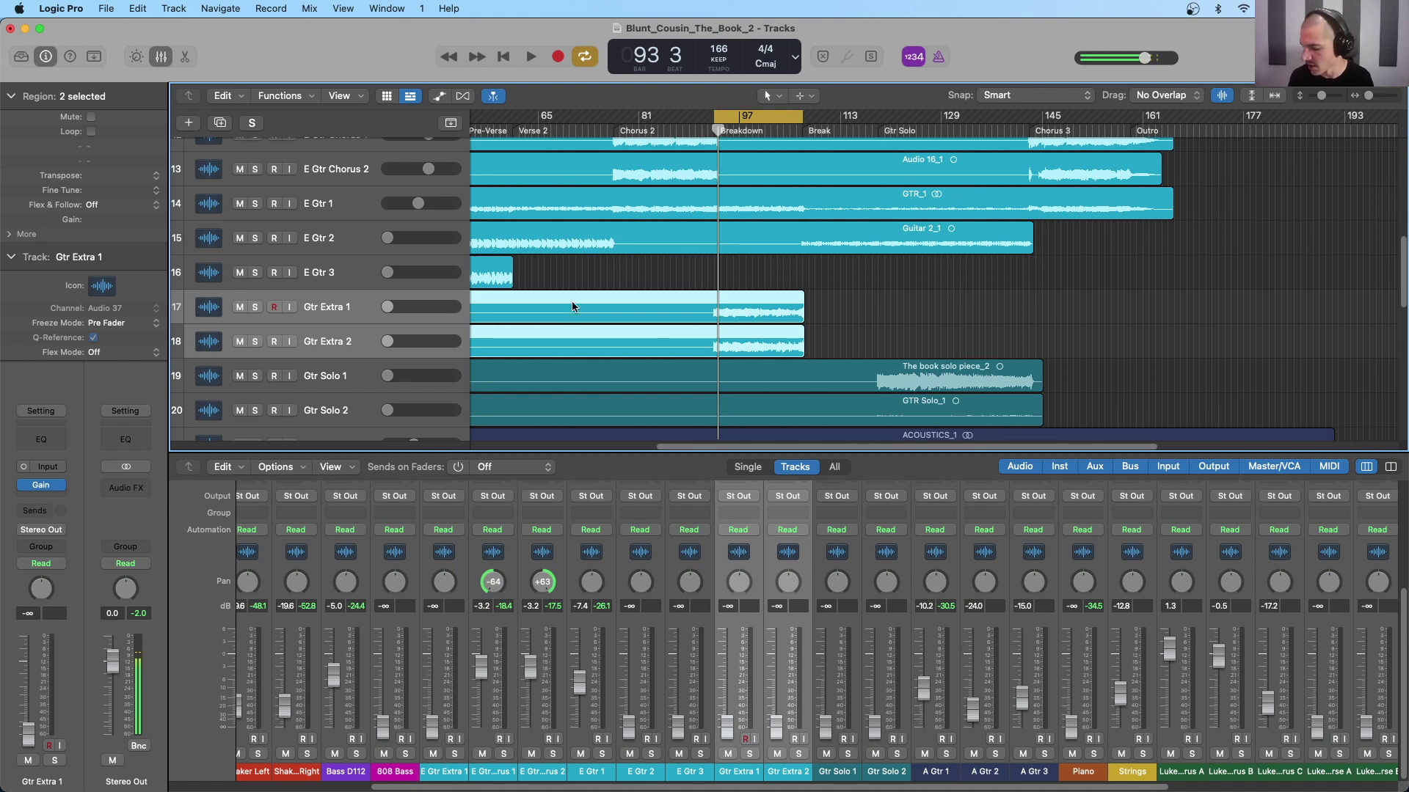
Pan Gtr Extra 1 to -64 and Gtr Extra 2 to +63
{"action": "scroll", "coordinate": [855, 300], "scroll_direction": "down", "scroll_amount": 15}
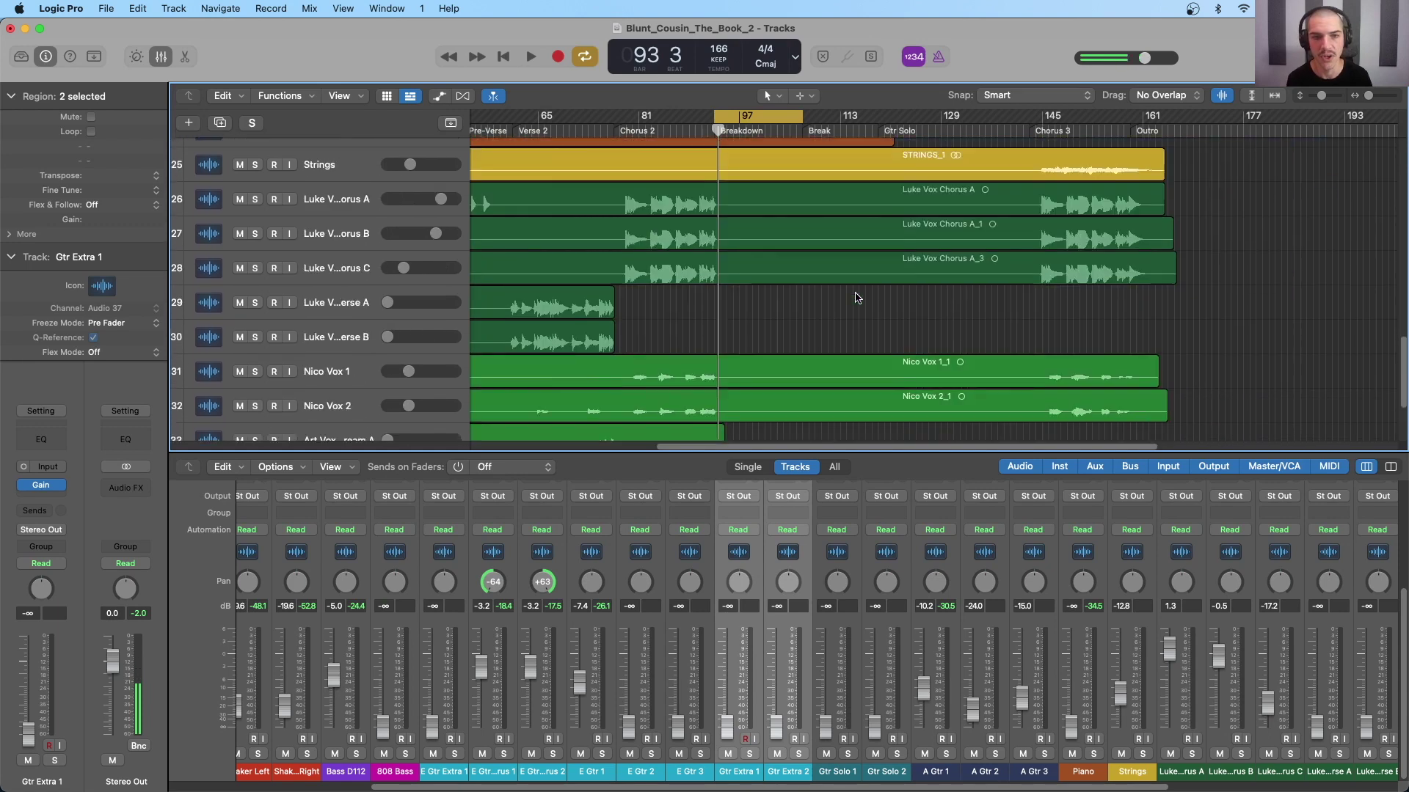
{"action": "scroll", "coordinate": [748, 258], "scroll_direction": "up", "scroll_amount": 10}
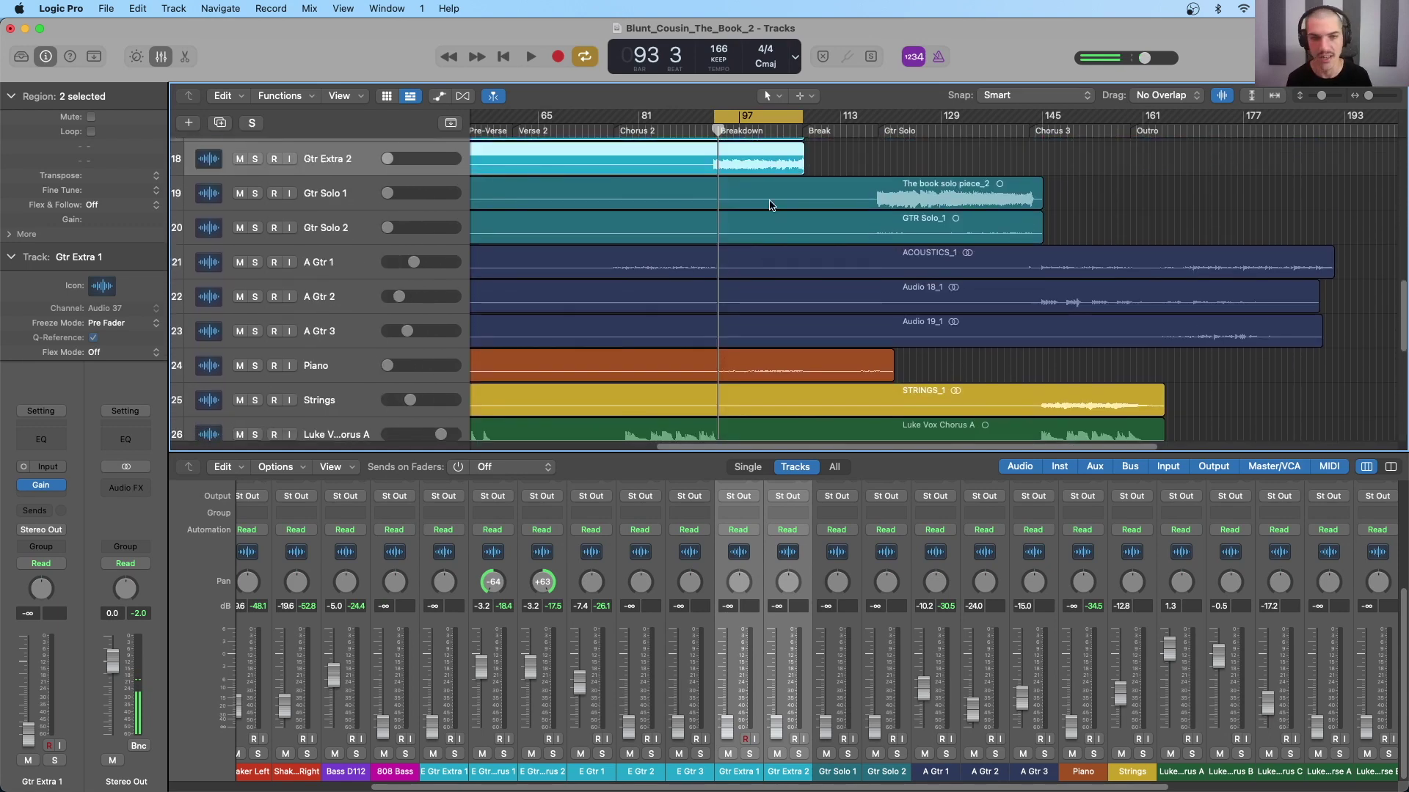
{"action": "scroll", "coordinate": [774, 187], "scroll_direction": "up", "scroll_amount": 2}
{"action": "left_click", "coordinate": [336, 201]}
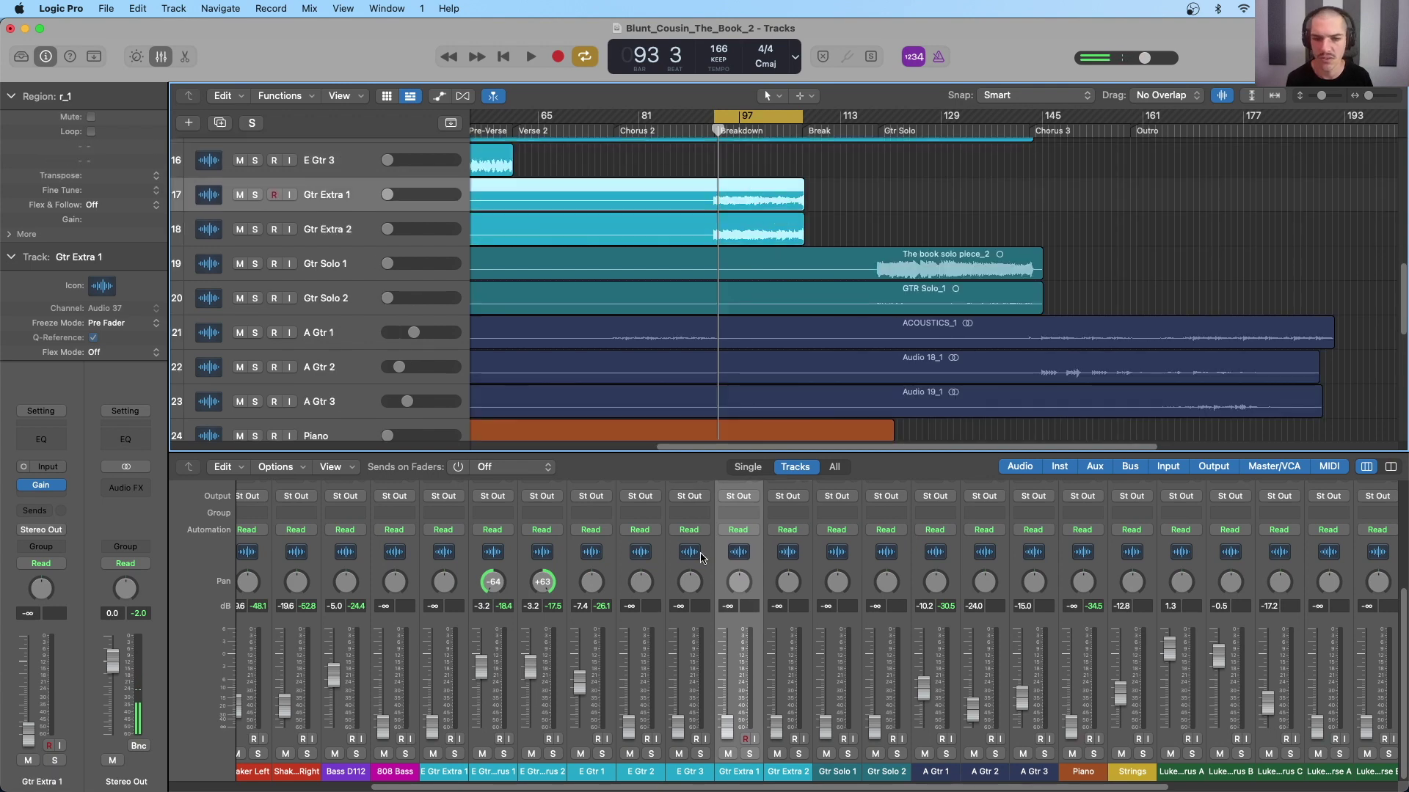
{"action": "left_click_drag", "start_coordinate": [738, 582], "coordinate": [758, 737]}
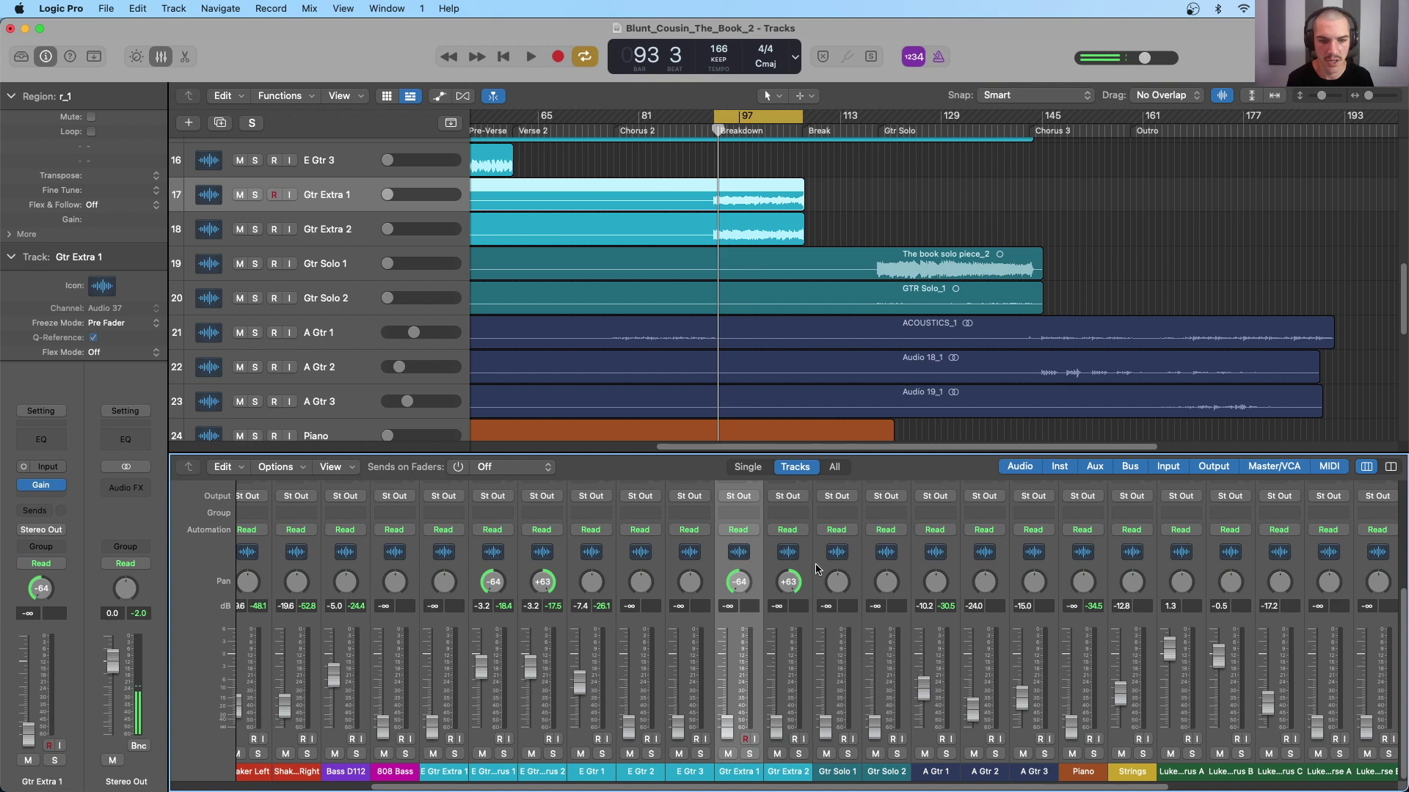
While looping the Breakdown, raise the Gtr Extra 1 and Gtr Extra 2 faders together to -4.4 dB and the Piano fader to -13.0 dB
{"action": "left_click", "coordinate": [798, 699], "text": "shift"}
{"action": "key", "text": "space"}
{"action": "left_click_drag", "start_coordinate": [778, 731], "coordinate": [783, 611]}
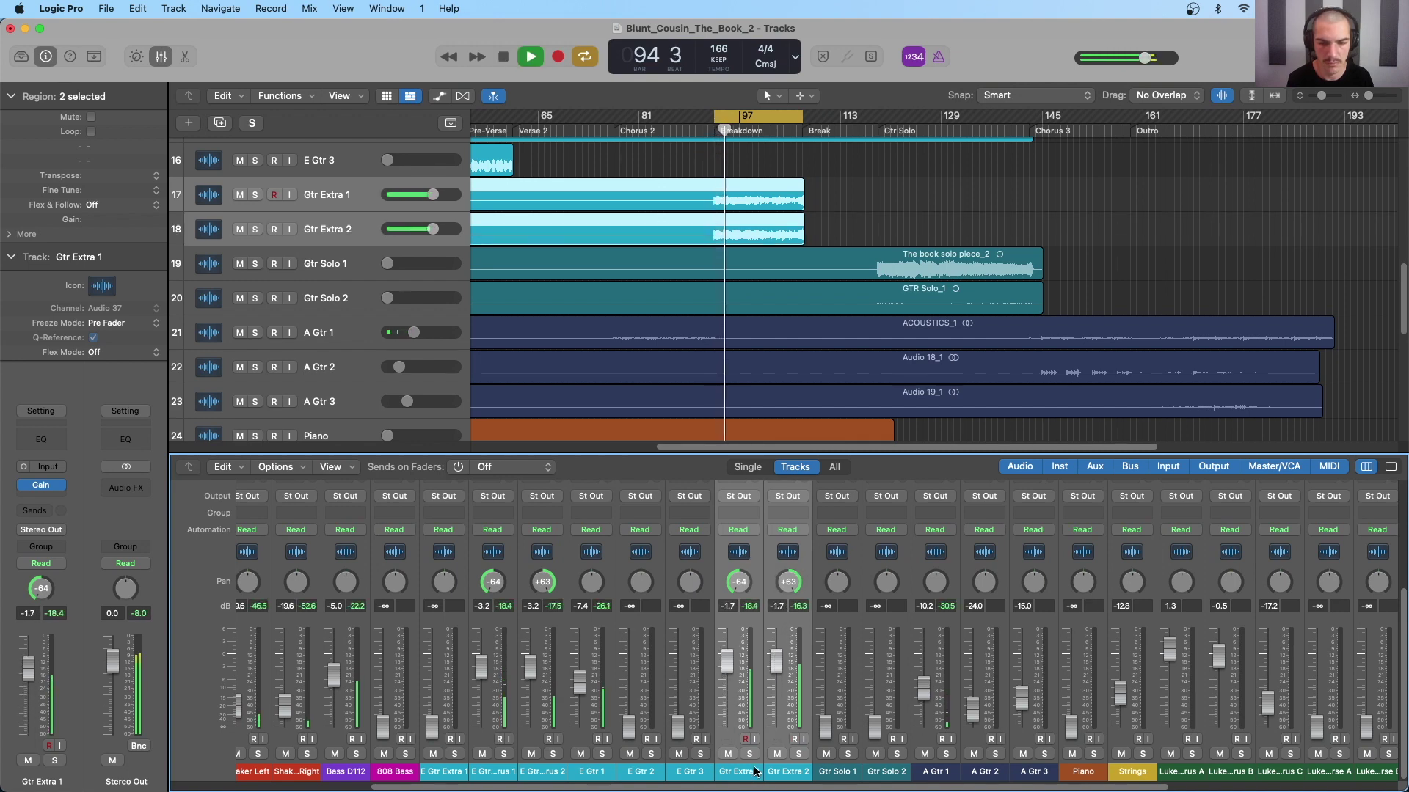
{"action": "left_click_drag", "start_coordinate": [770, 663], "coordinate": [771, 673]}
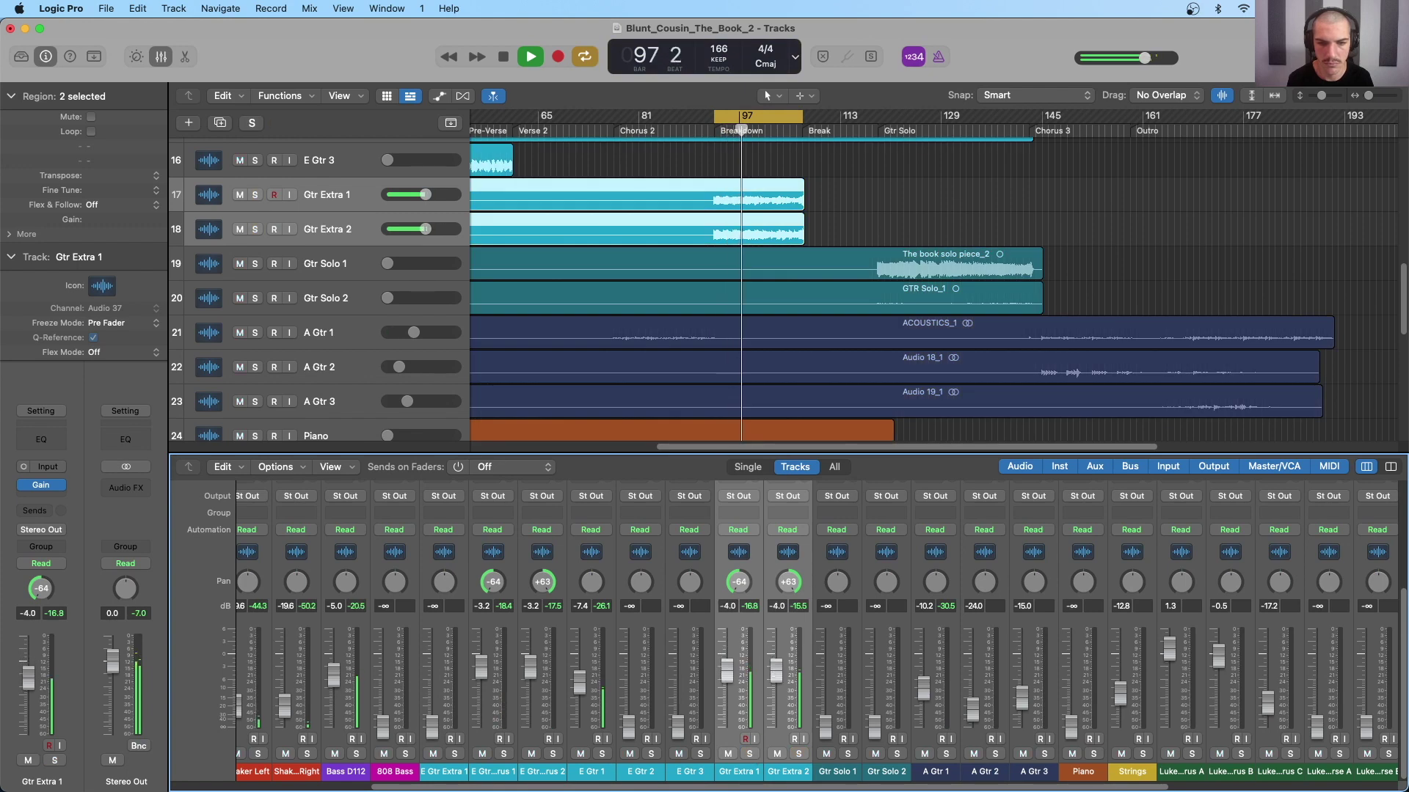
{"action": "left_click_drag", "start_coordinate": [771, 673], "coordinate": [771, 676]}
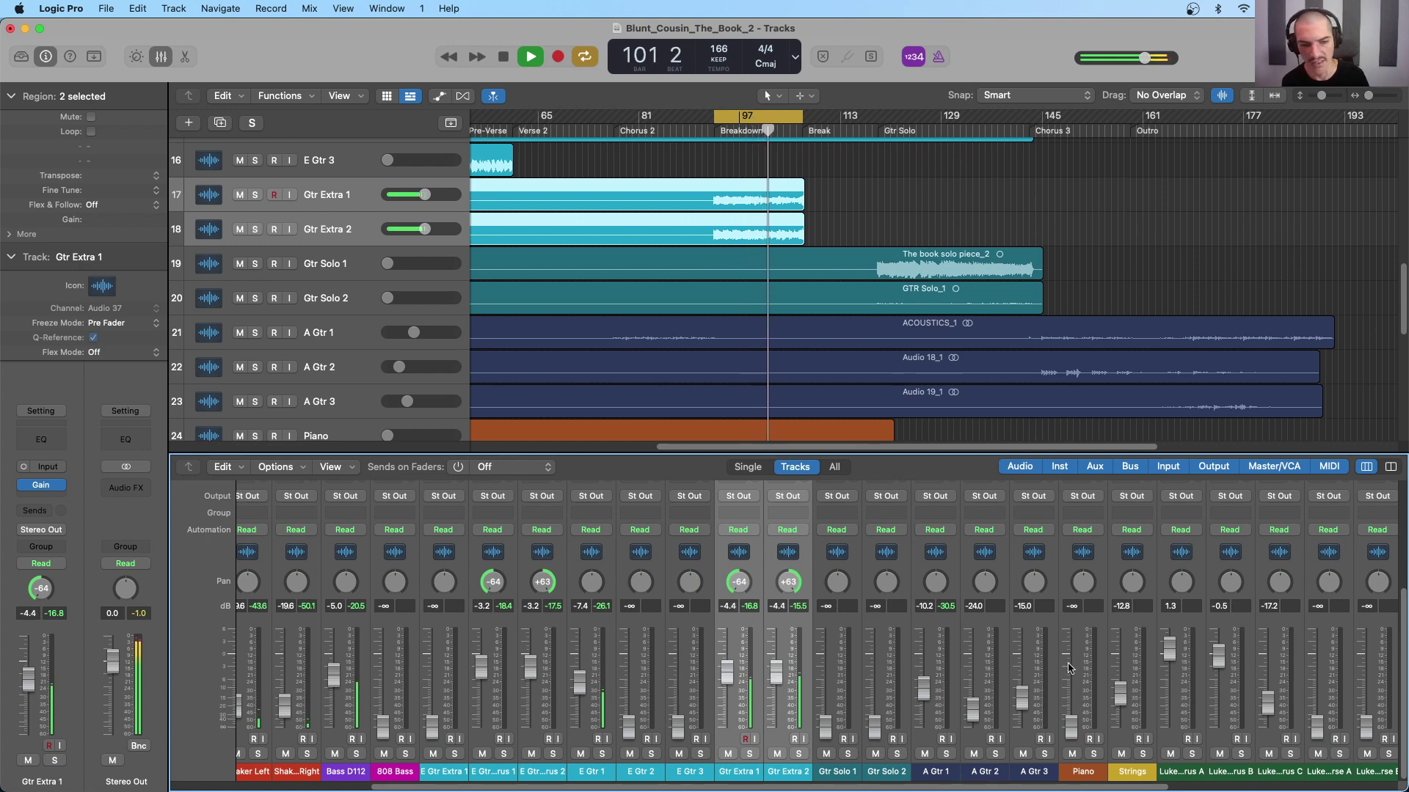
{"action": "left_click", "coordinate": [1074, 738]}
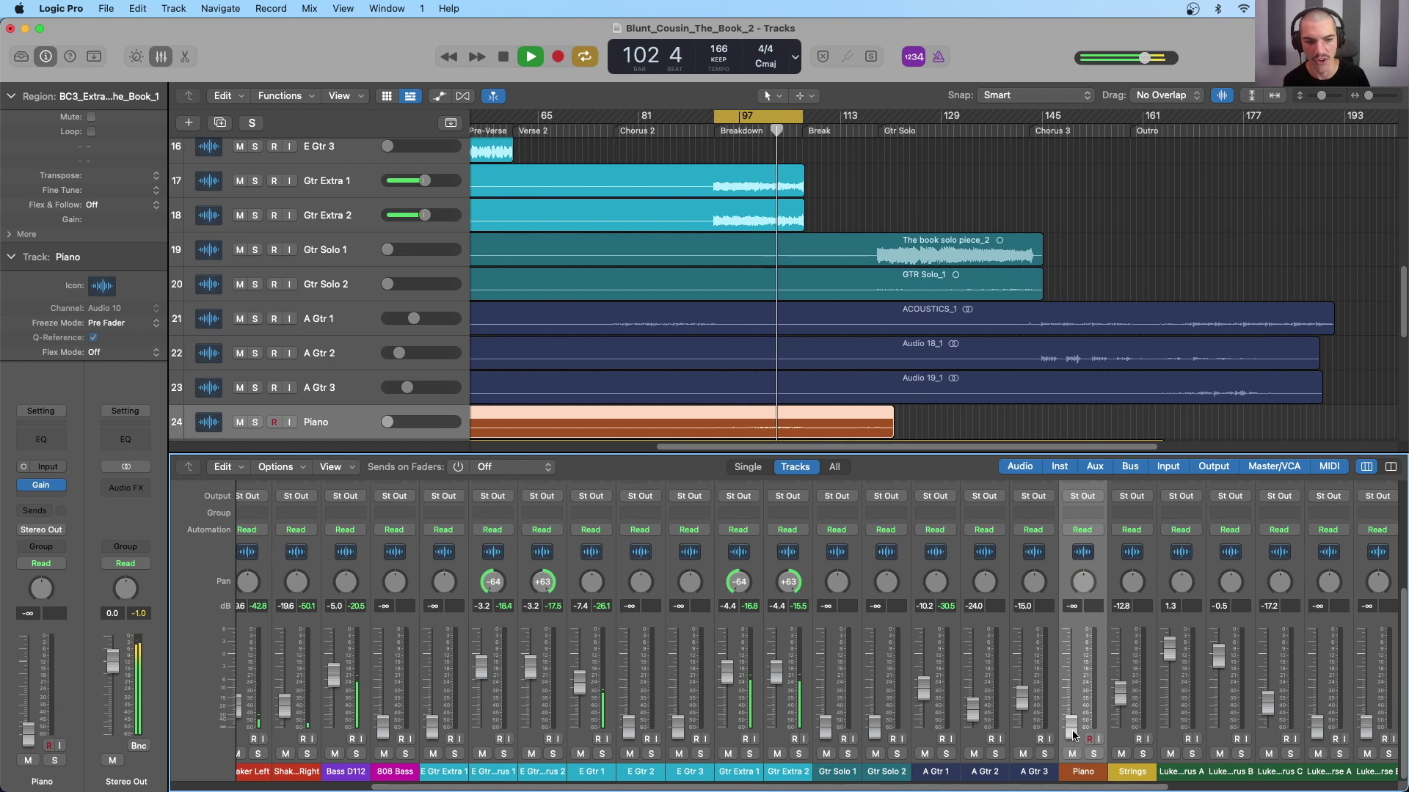
{"action": "left_click_drag", "start_coordinate": [1074, 739], "coordinate": [1074, 706]}
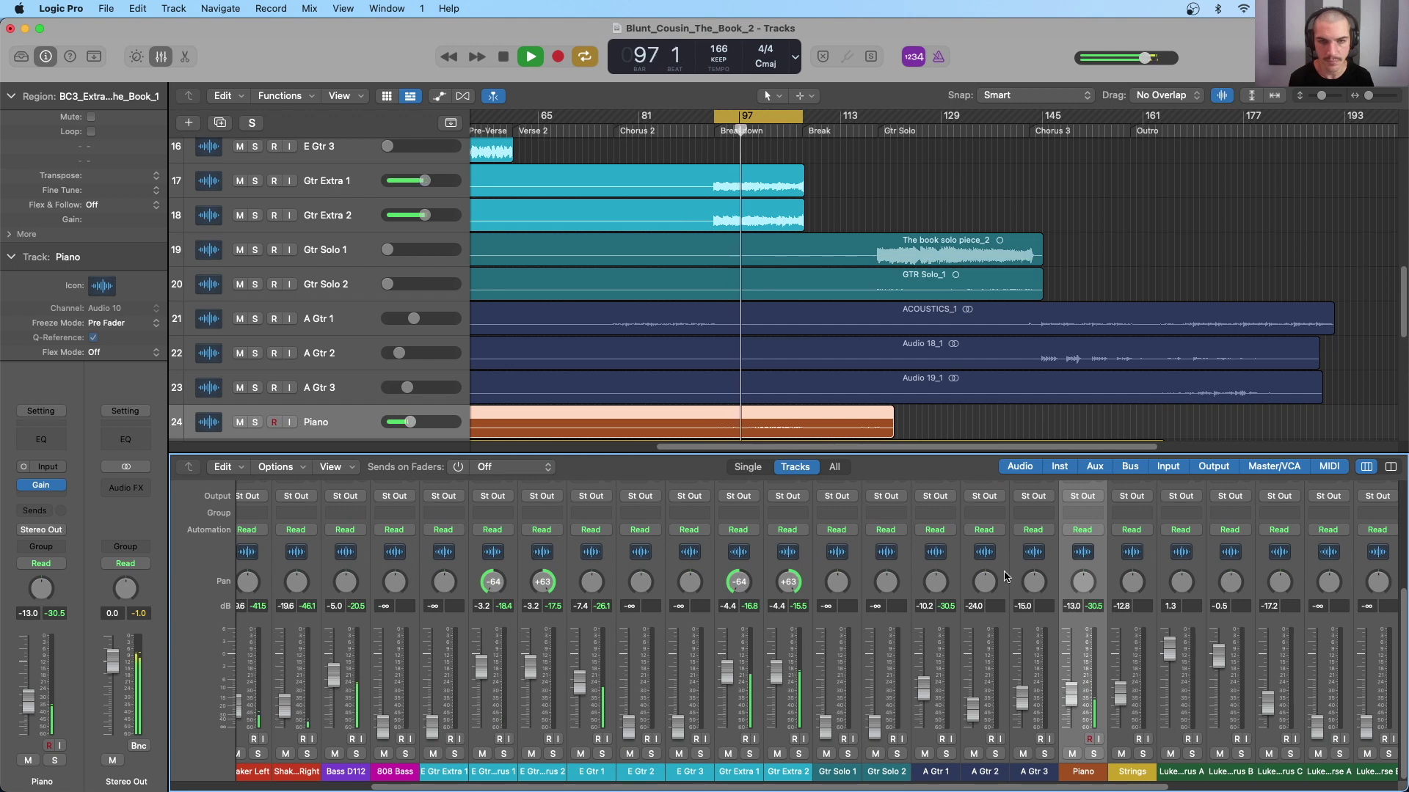
Select the 808 Bass track, set its fader to -3.8 dB while the Breakdown plays, and stop playback
{"action": "scroll", "coordinate": [841, 336], "scroll_direction": "down", "scroll_amount": 4}
{"action": "scroll", "coordinate": [826, 320], "scroll_direction": "up", "scroll_amount": 12}
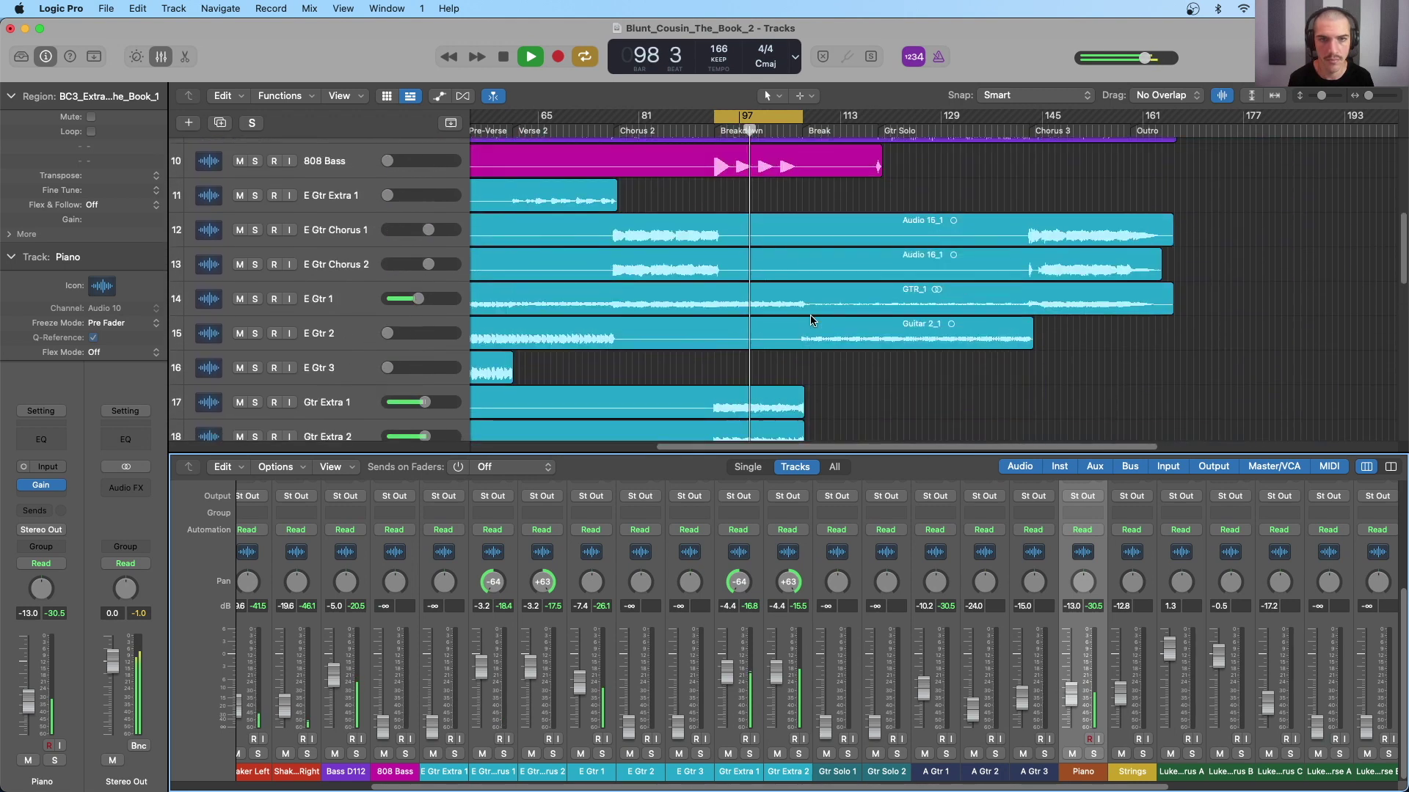
{"action": "left_click", "coordinate": [334, 292]}
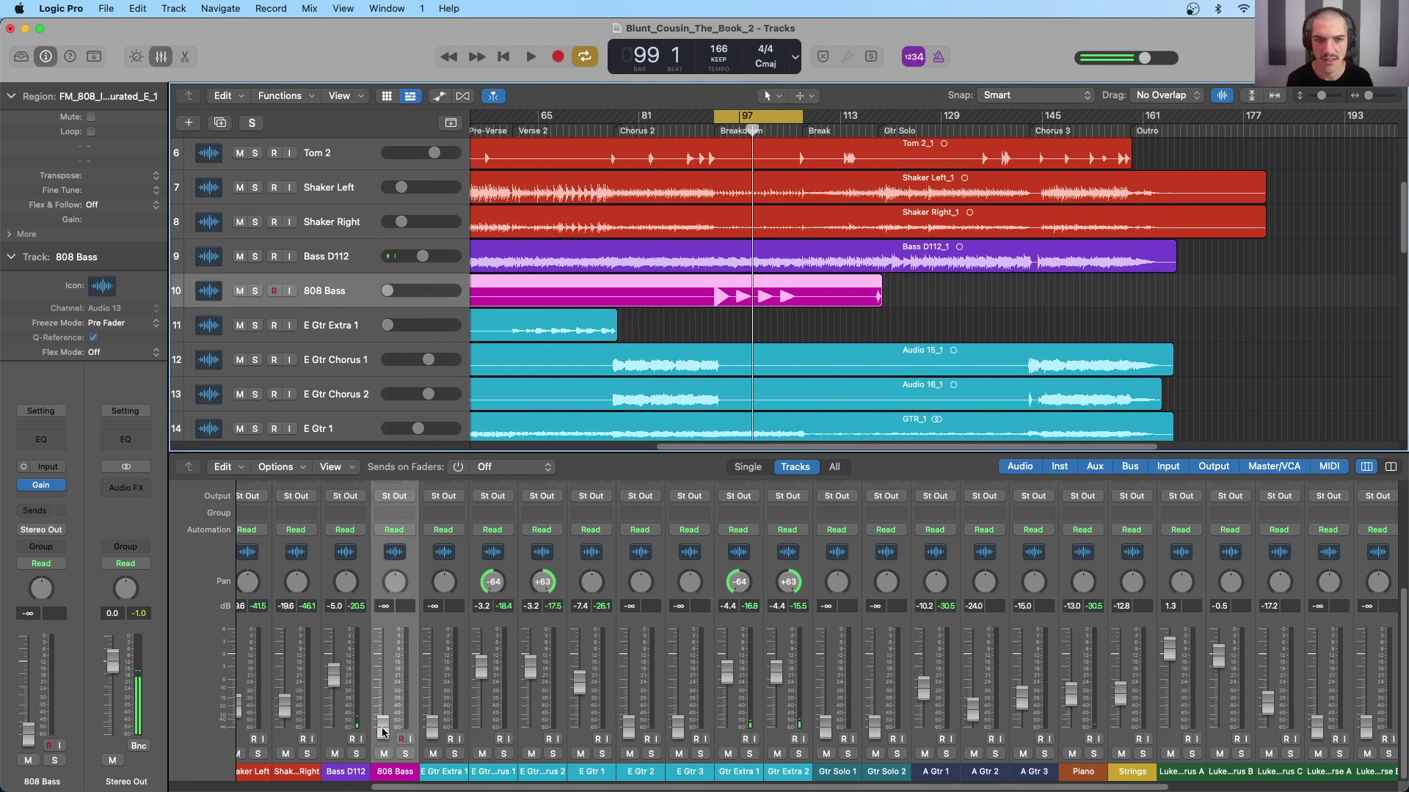
{"action": "key", "text": "space"}
{"action": "left_click_drag", "start_coordinate": [383, 657], "coordinate": [382, 669]}
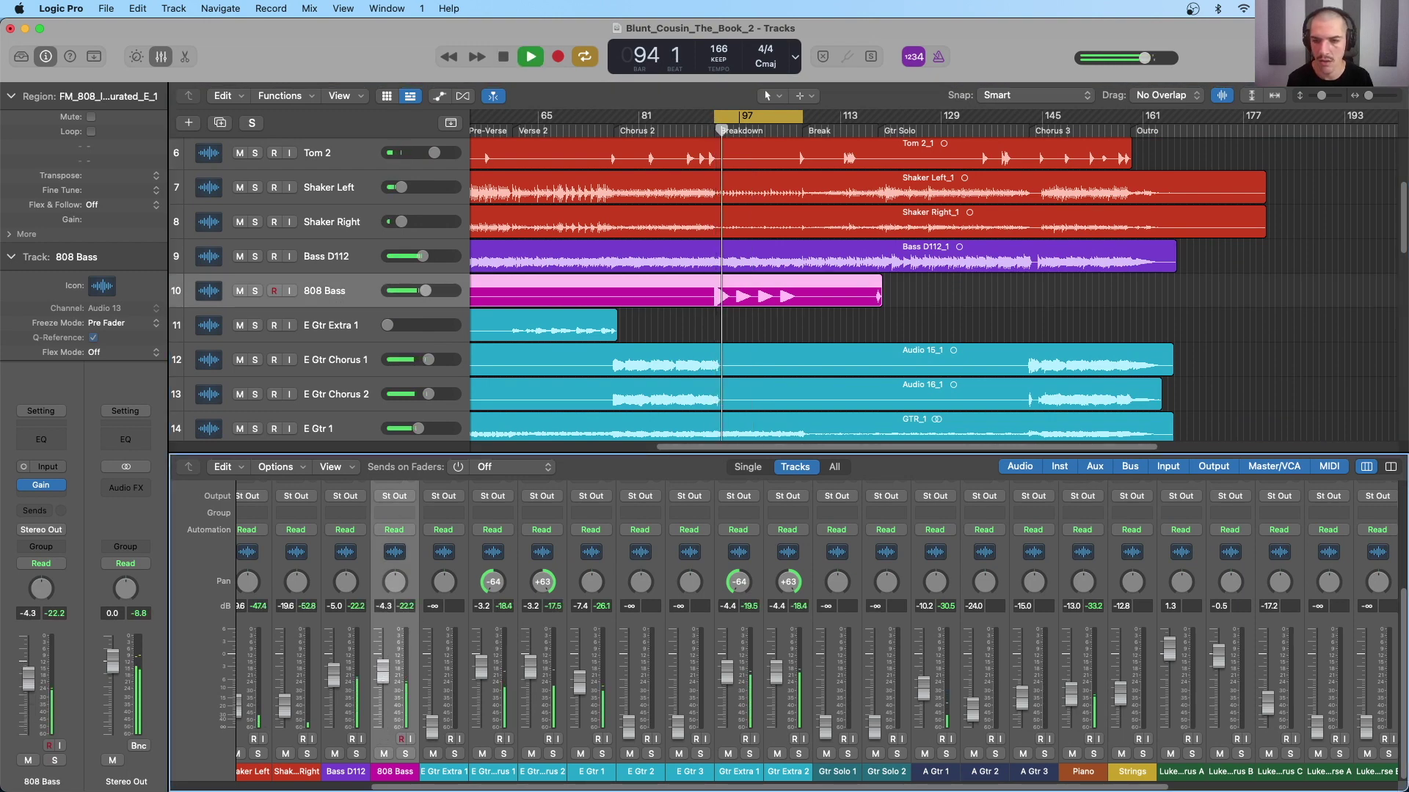
{"action": "key", "text": "space"}
{"action": "key", "text": "space"}
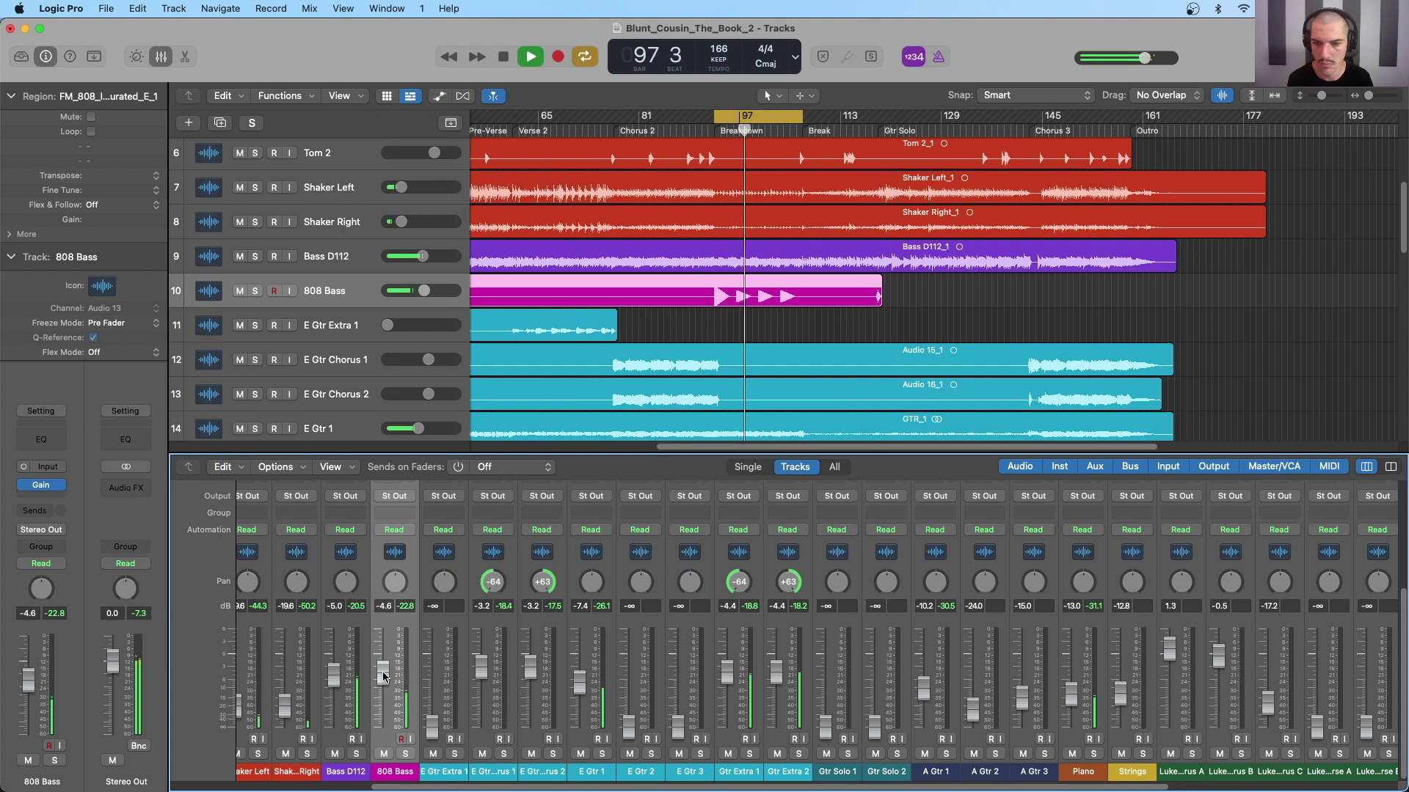
{"action": "left_click_drag", "start_coordinate": [383, 676], "coordinate": [383, 673]}
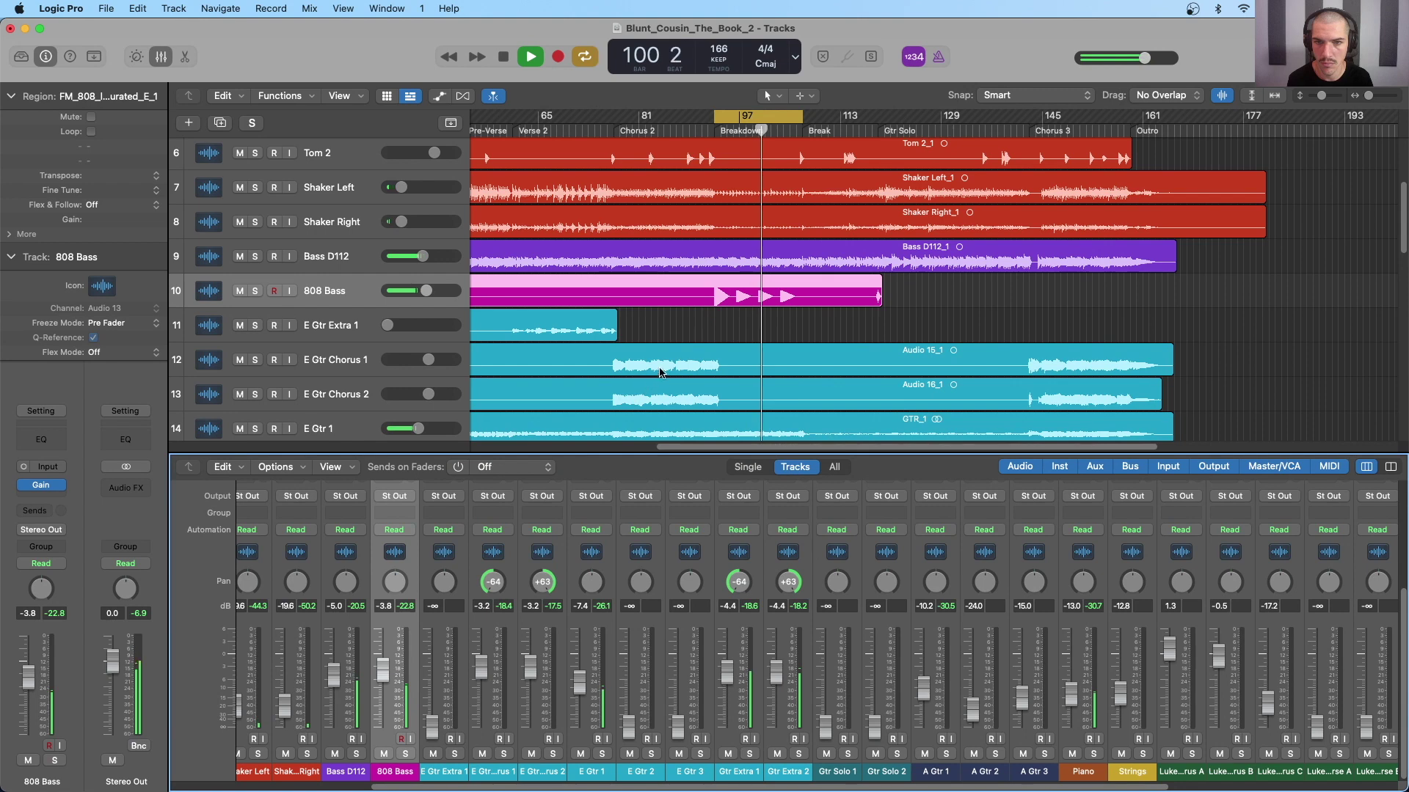
{"action": "key", "text": "space"}
Replace the Breakdown cycle range with one covering the Gtr Solo section
{"action": "left_click", "coordinate": [755, 118]}
{"action": "scroll", "coordinate": [863, 120], "scroll_direction": "right", "scroll_amount": 3}
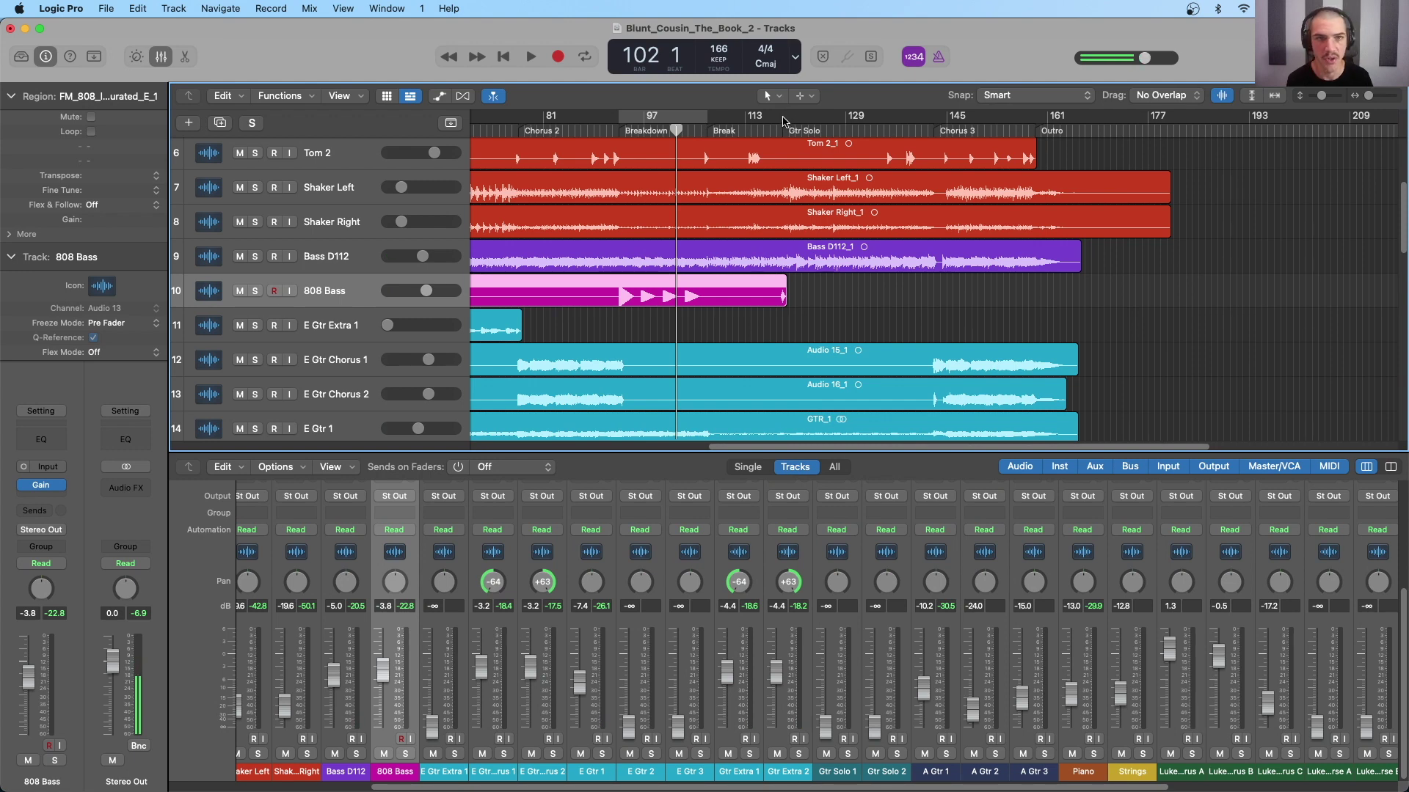
{"action": "left_click_drag", "start_coordinate": [783, 121], "coordinate": [933, 119]}
Examine which tracks play in the Gtr Solo section, selecting E Gtr 2, Gtr Solo 1 and Gtr Solo 2 in turn
{"action": "scroll", "coordinate": [360, 369], "scroll_direction": "down", "scroll_amount": 2}
{"action": "left_click", "coordinate": [345, 412]}
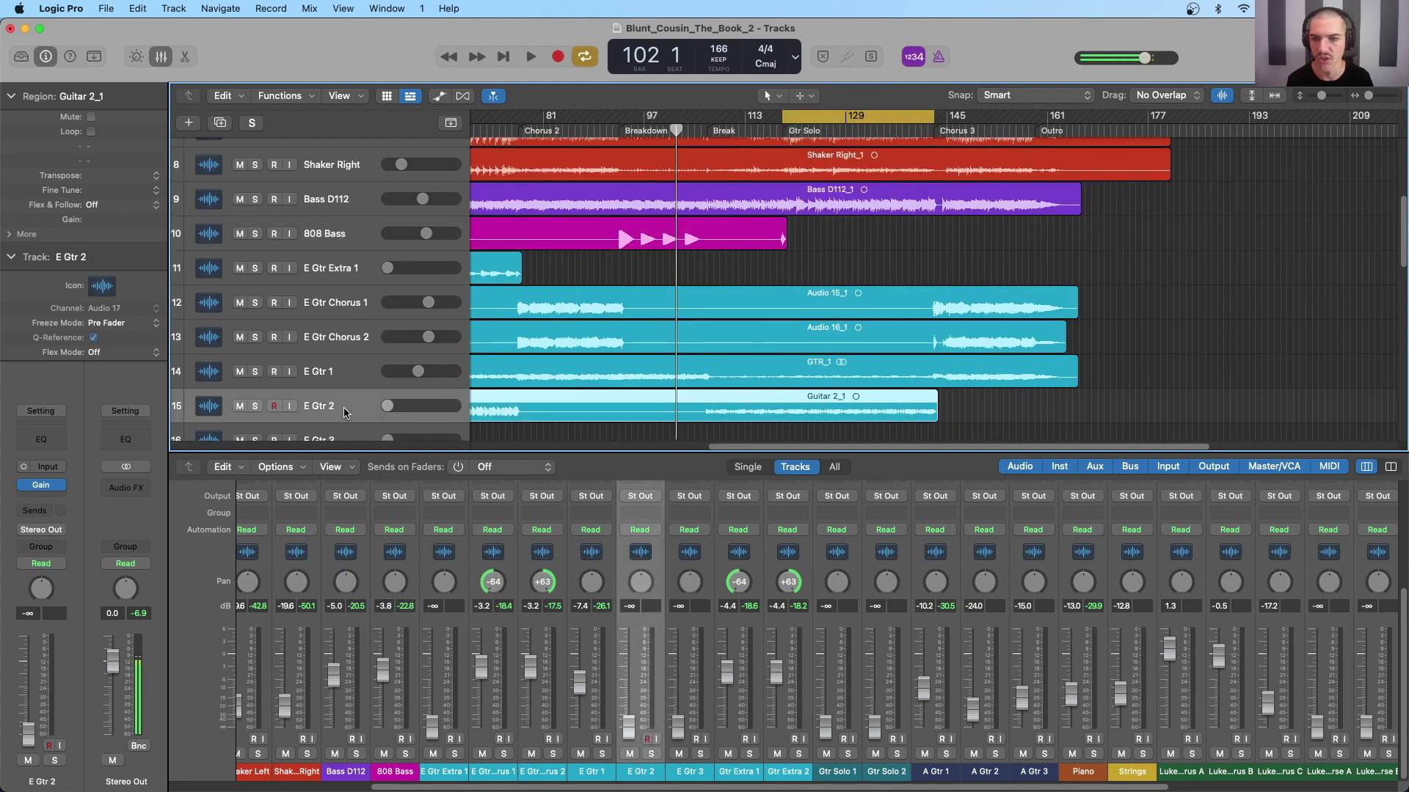
{"action": "scroll", "coordinate": [349, 396], "scroll_direction": "down", "scroll_amount": 6}
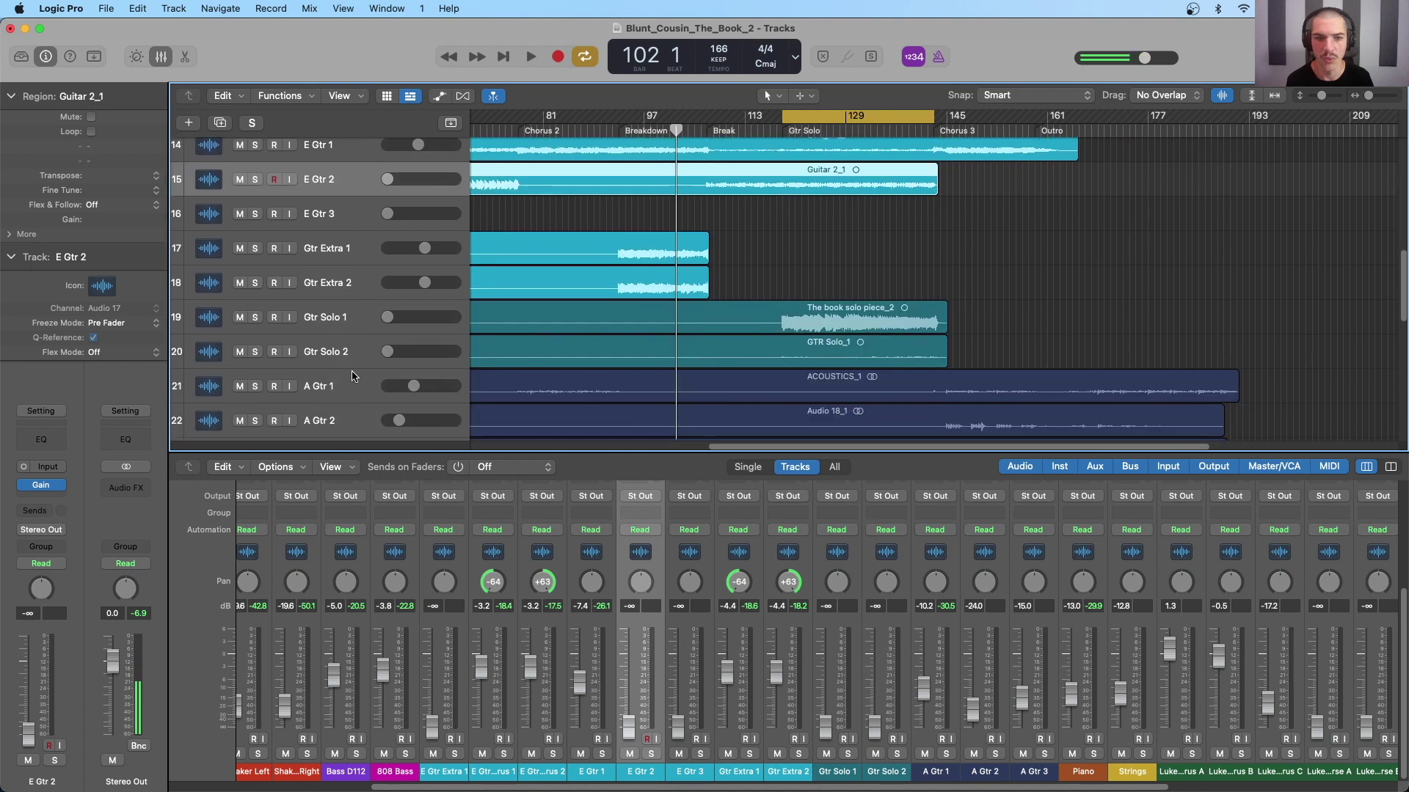
{"action": "left_click", "coordinate": [350, 319]}
{"action": "left_click", "coordinate": [355, 353]}
{"action": "scroll", "coordinate": [359, 355], "scroll_direction": "down", "scroll_amount": 8}
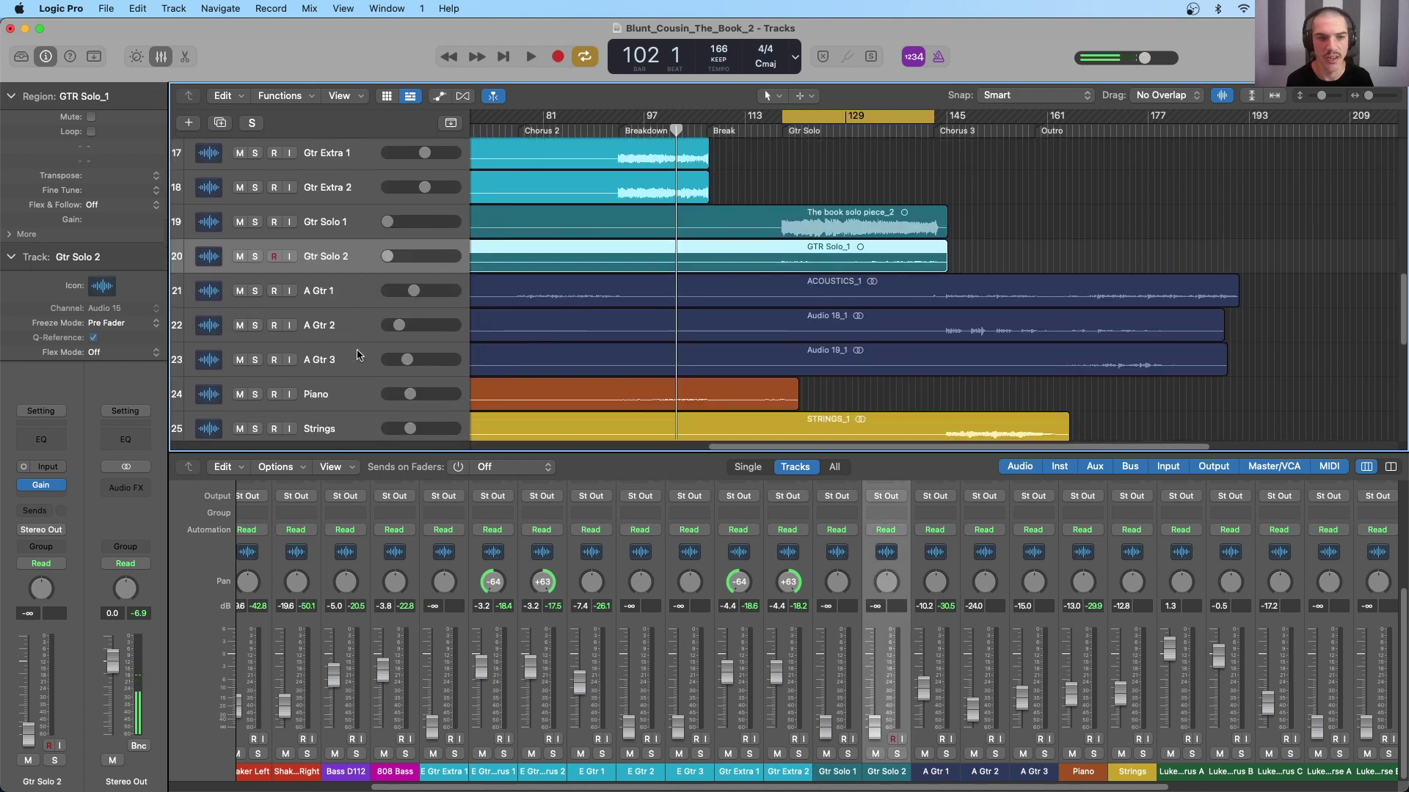
{"action": "scroll", "coordinate": [358, 355], "scroll_direction": "down", "scroll_amount": 3}
Select the E Gtr 2 track and raise its fader to -5.1 dB while the Gtr Solo section plays
{"action": "scroll", "coordinate": [361, 354], "scroll_direction": "up", "scroll_amount": 10}
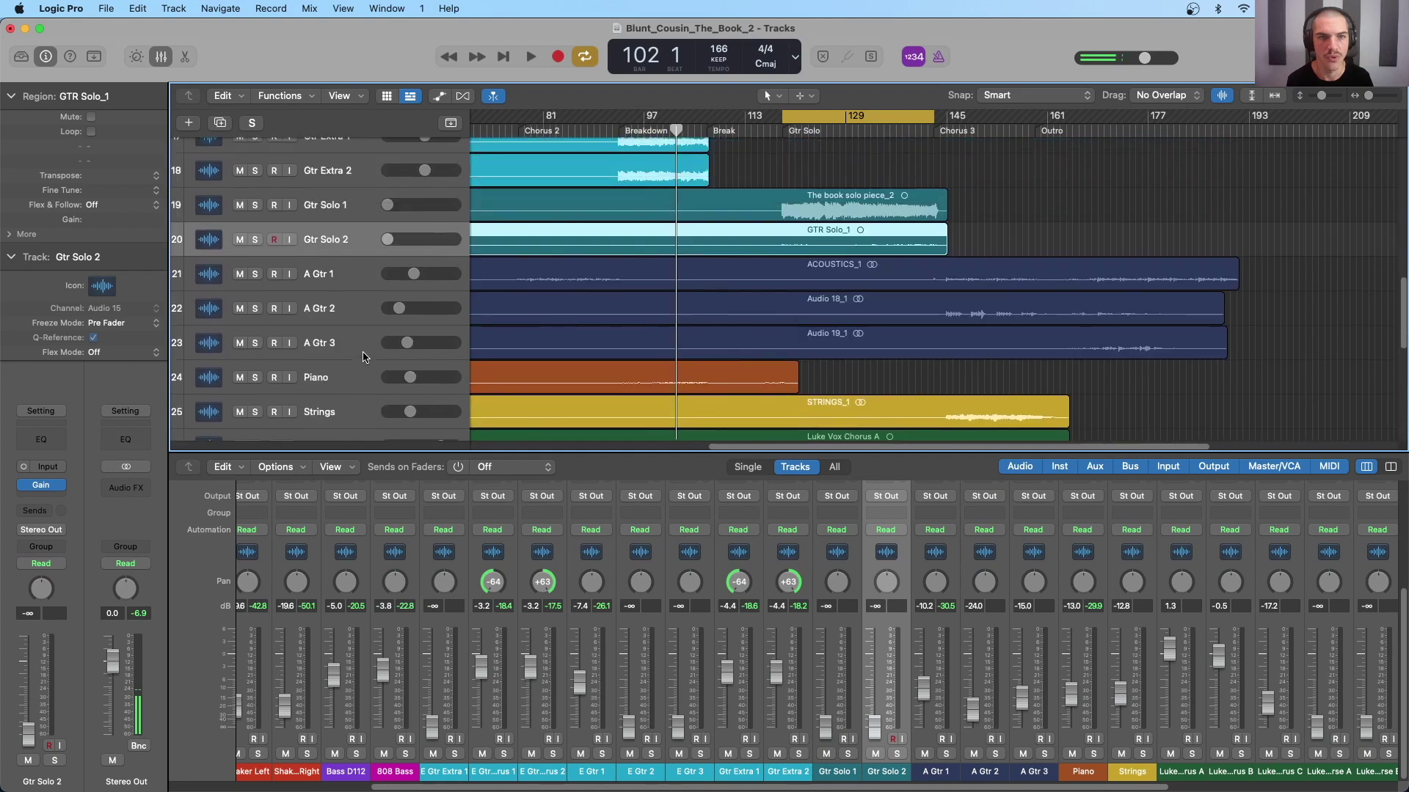
{"action": "scroll", "coordinate": [374, 355], "scroll_direction": "up", "scroll_amount": 3}
{"action": "left_click", "coordinate": [331, 227]}
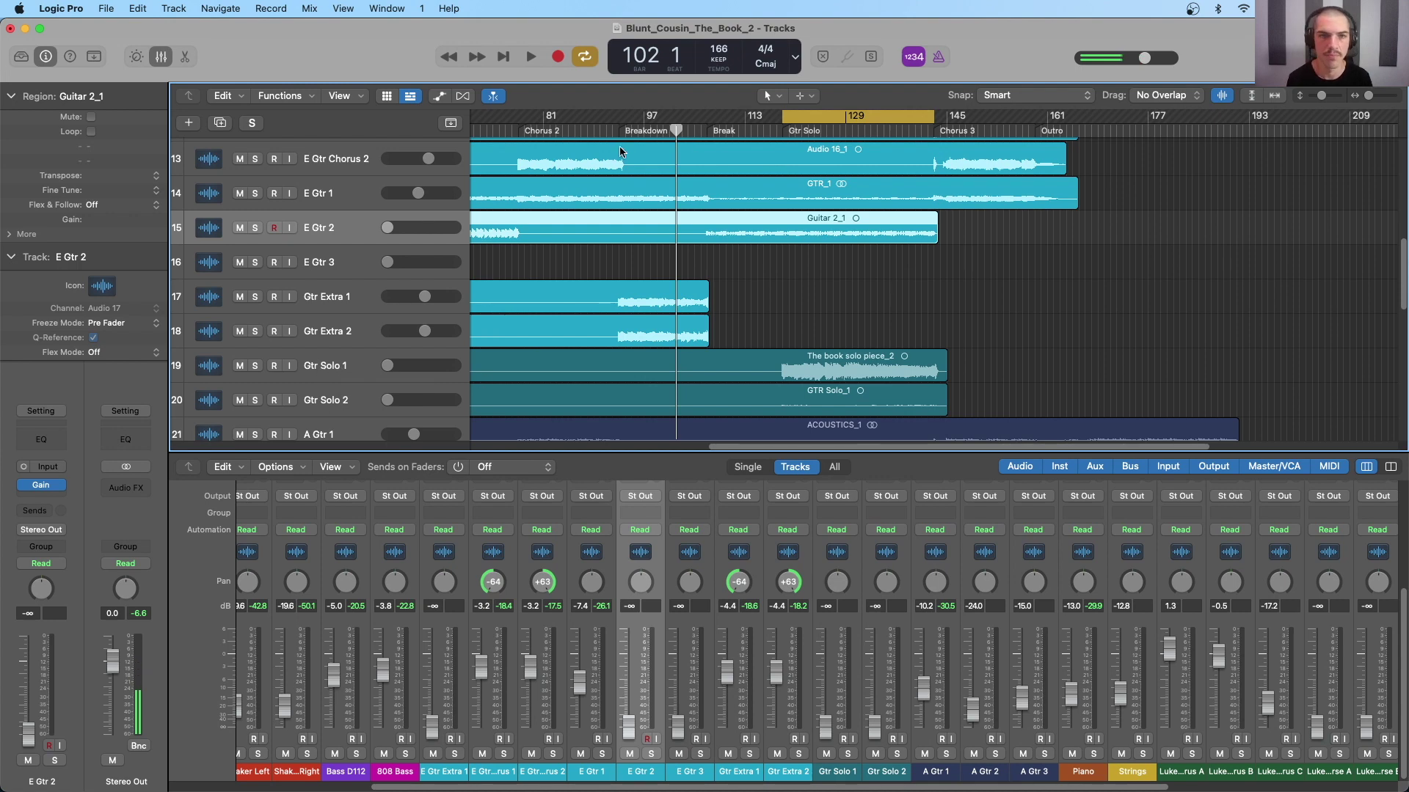
{"action": "key", "text": "space"}
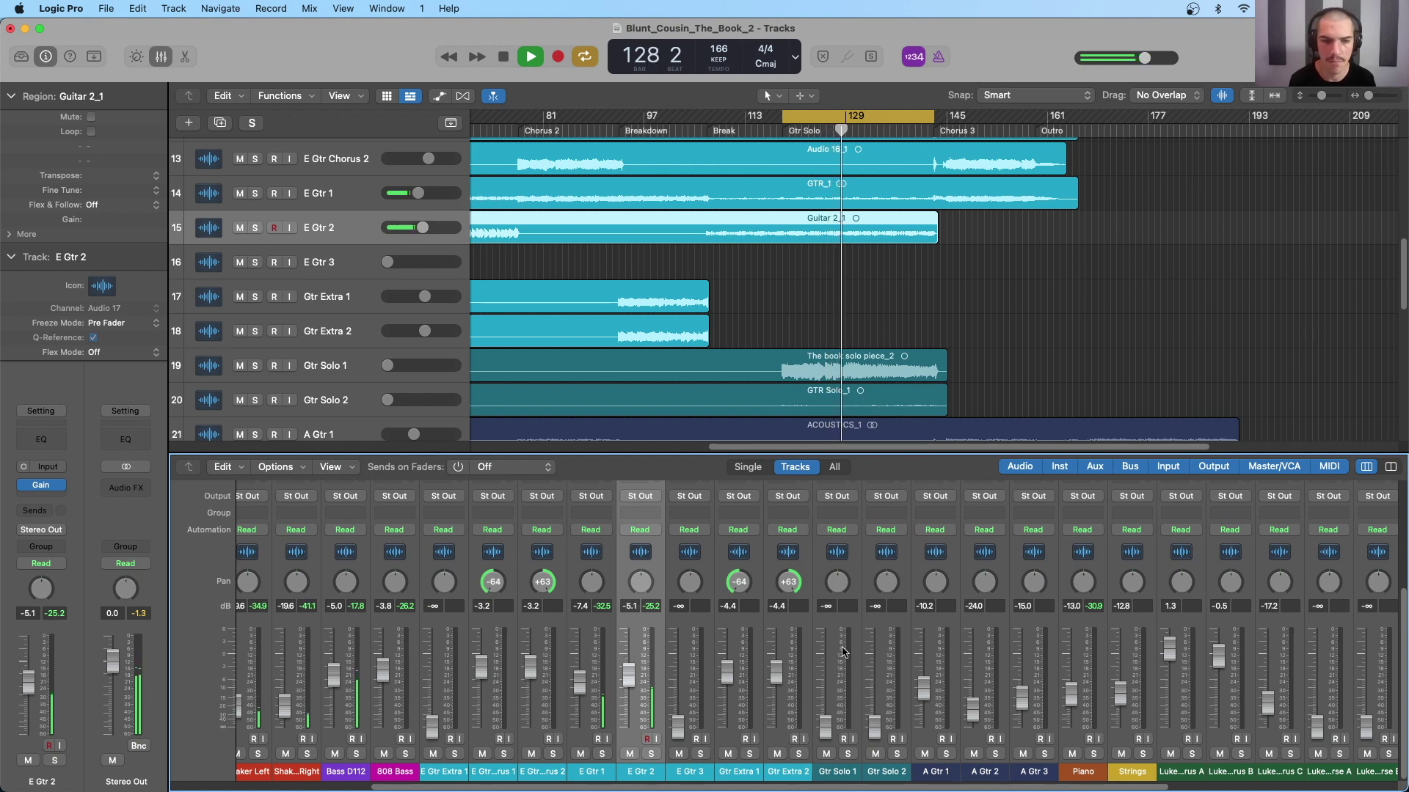
Raise the Gtr Solo 1 fader to 0.0 dB and the Gtr Solo 2 fader to -16.2 dB during playback, and stop playback
{"action": "scroll", "coordinate": [917, 332], "scroll_direction": "down", "scroll_amount": 1}
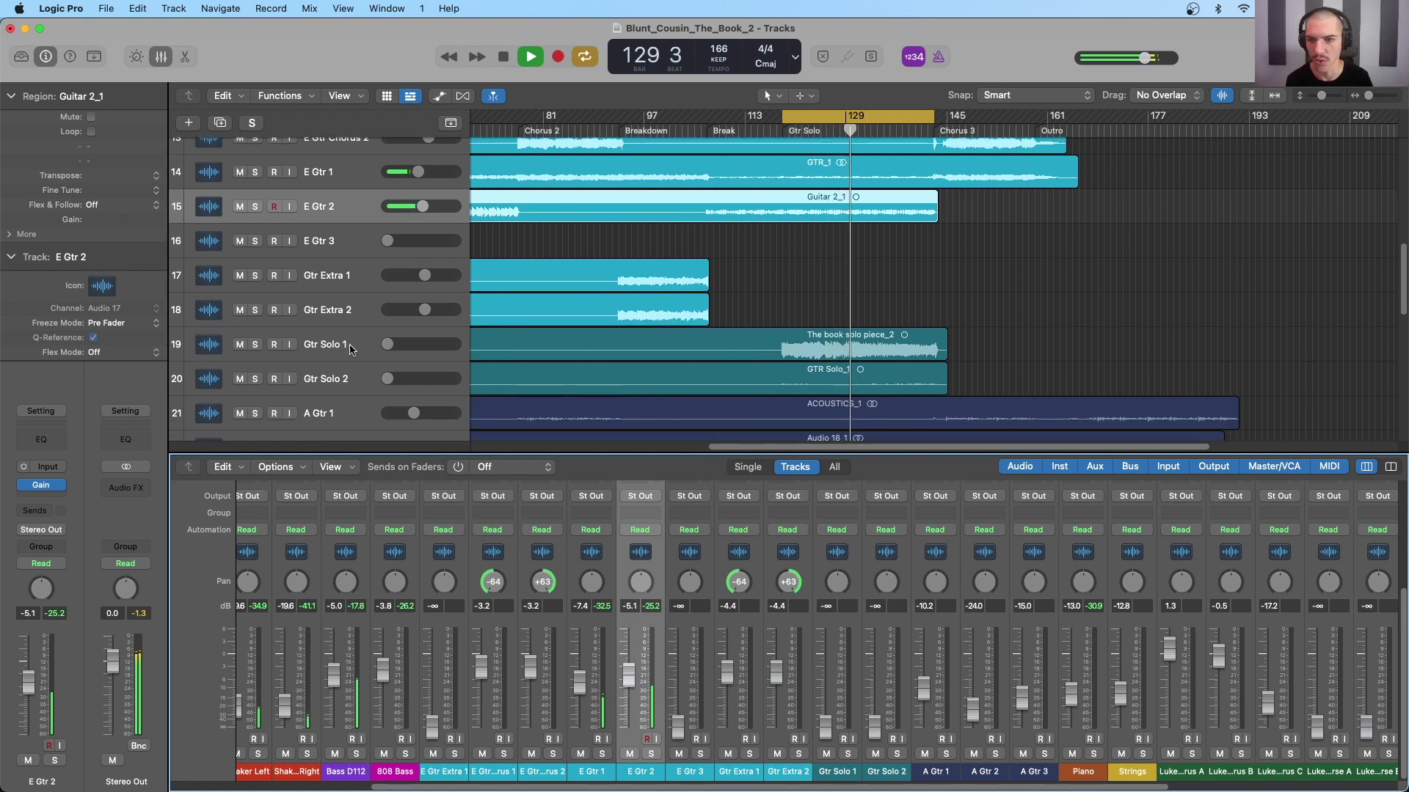
{"action": "left_click", "coordinate": [580, 340]}
{"action": "key", "text": "space"}
{"action": "key", "text": "space"}
{"action": "left_click", "coordinate": [825, 658], "text": "alt"}
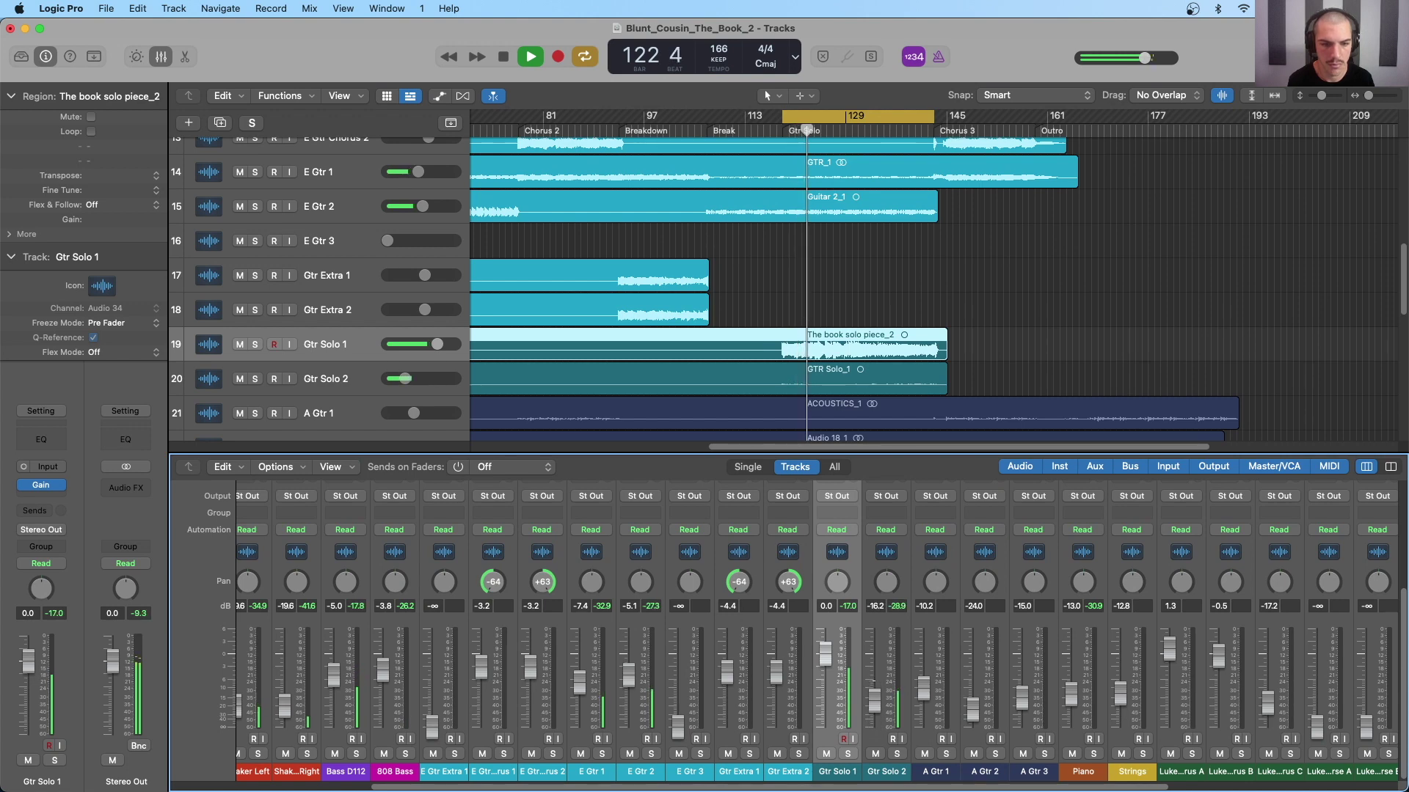
{"action": "key", "text": "space"}
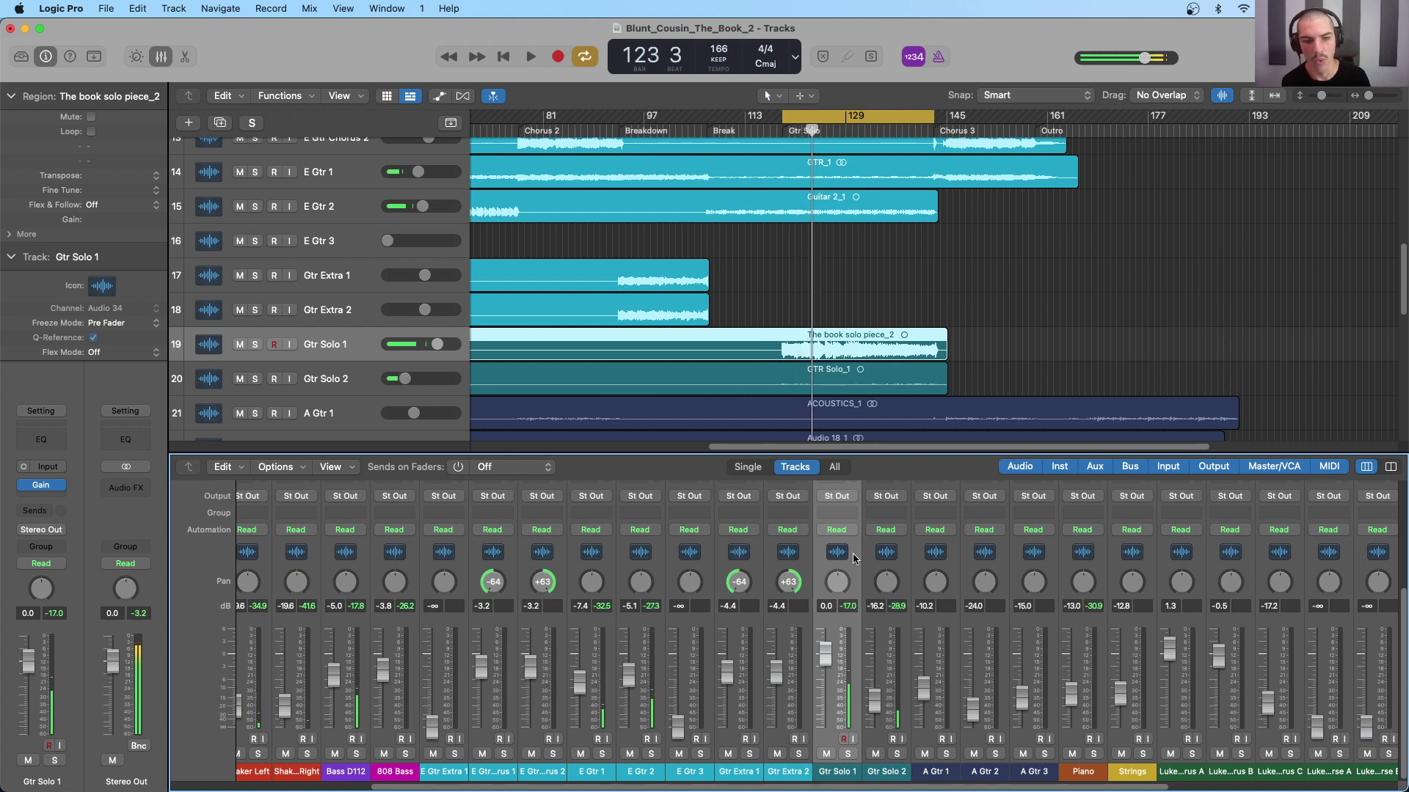
Replay the Gtr Solo section, lowering the Gtr Solo 2 fader to -19.5 dB and the Gtr Solo 1 fader to -2.0 dB
{"action": "left_click", "coordinate": [902, 564]}
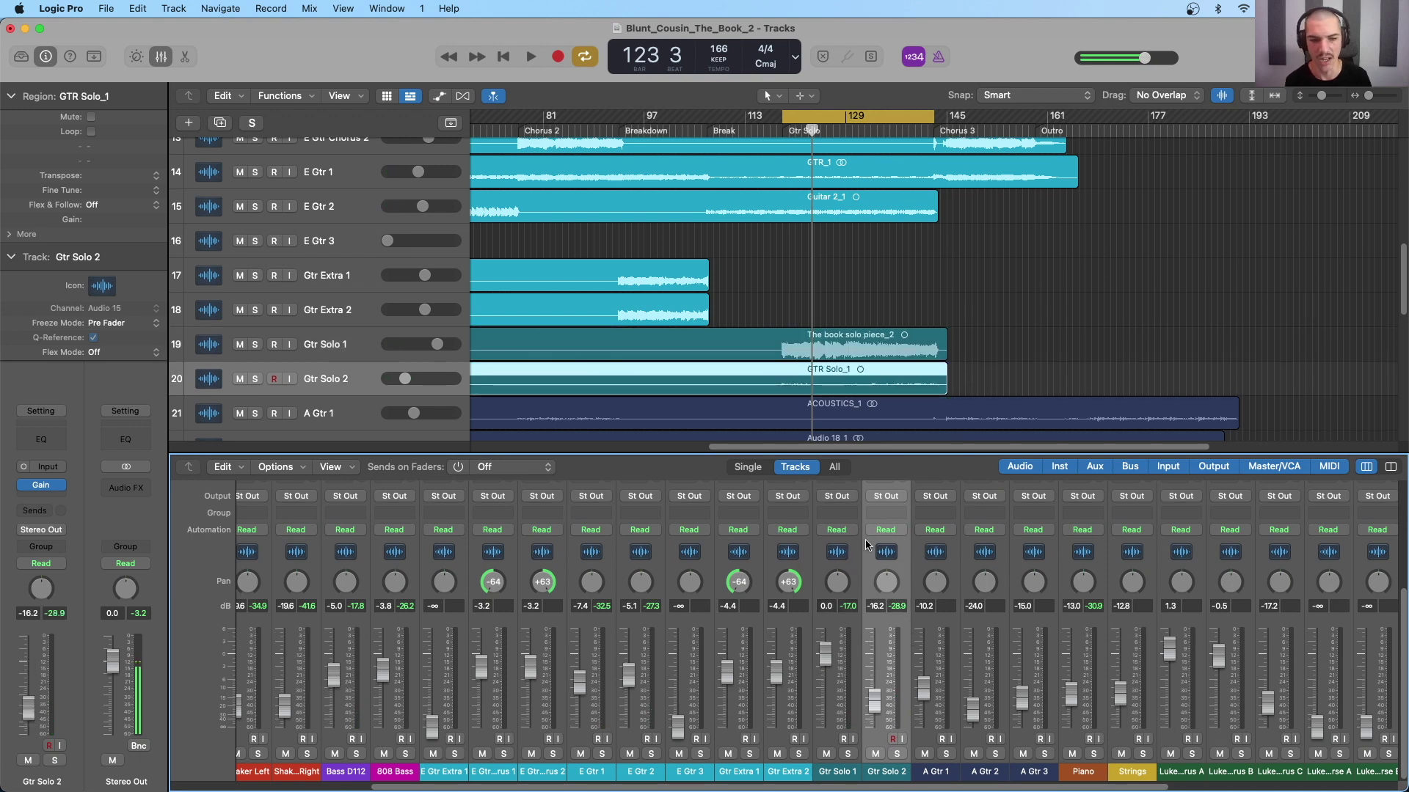
{"action": "left_click", "coordinate": [857, 567]}
{"action": "key", "text": "space"}
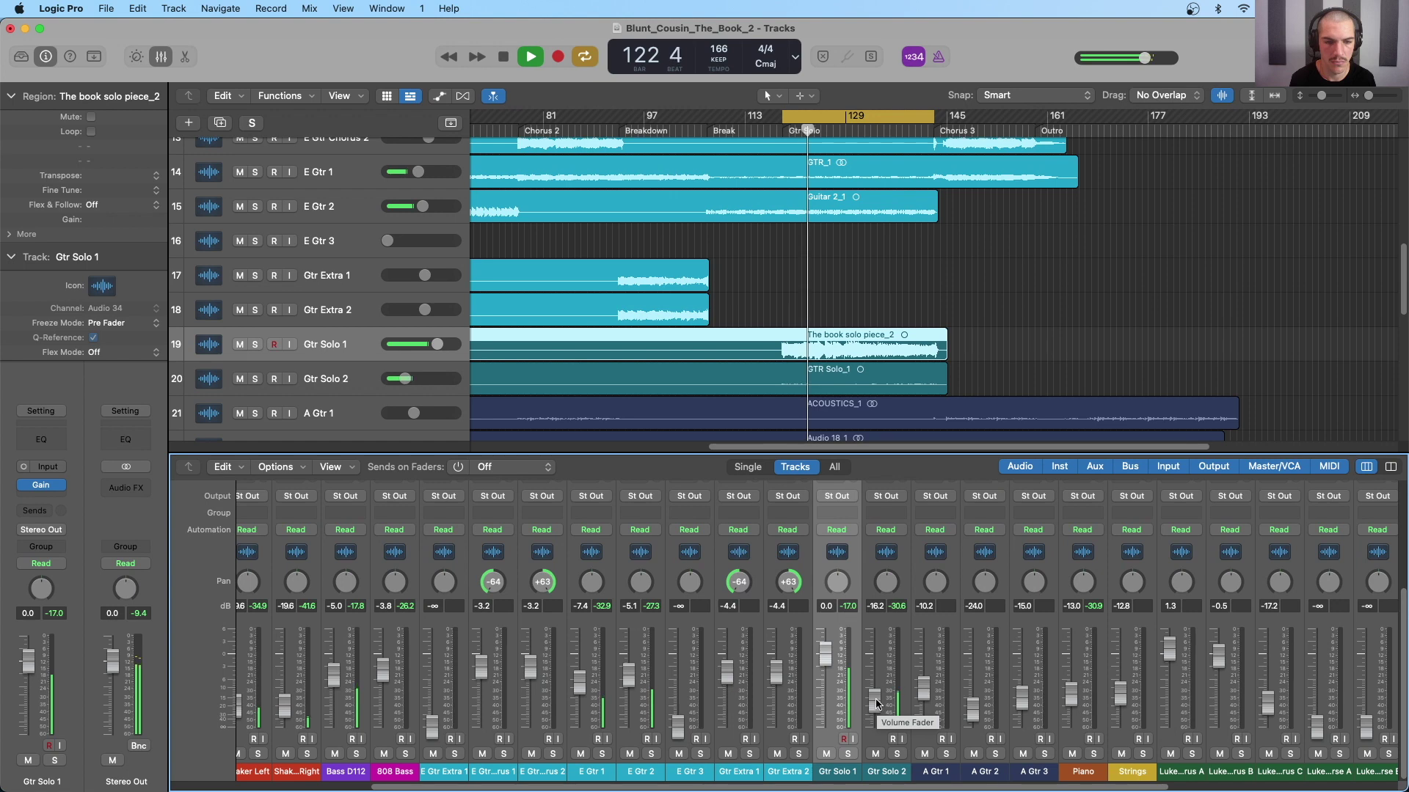
{"action": "mouse_move", "coordinate": [877, 705]}
{"action": "left_mouse_down"}
{"action": "mouse_move", "coordinate": [875, 669]}
{"action": "mouse_move", "coordinate": [874, 706]}
{"action": "left_mouse_up"}
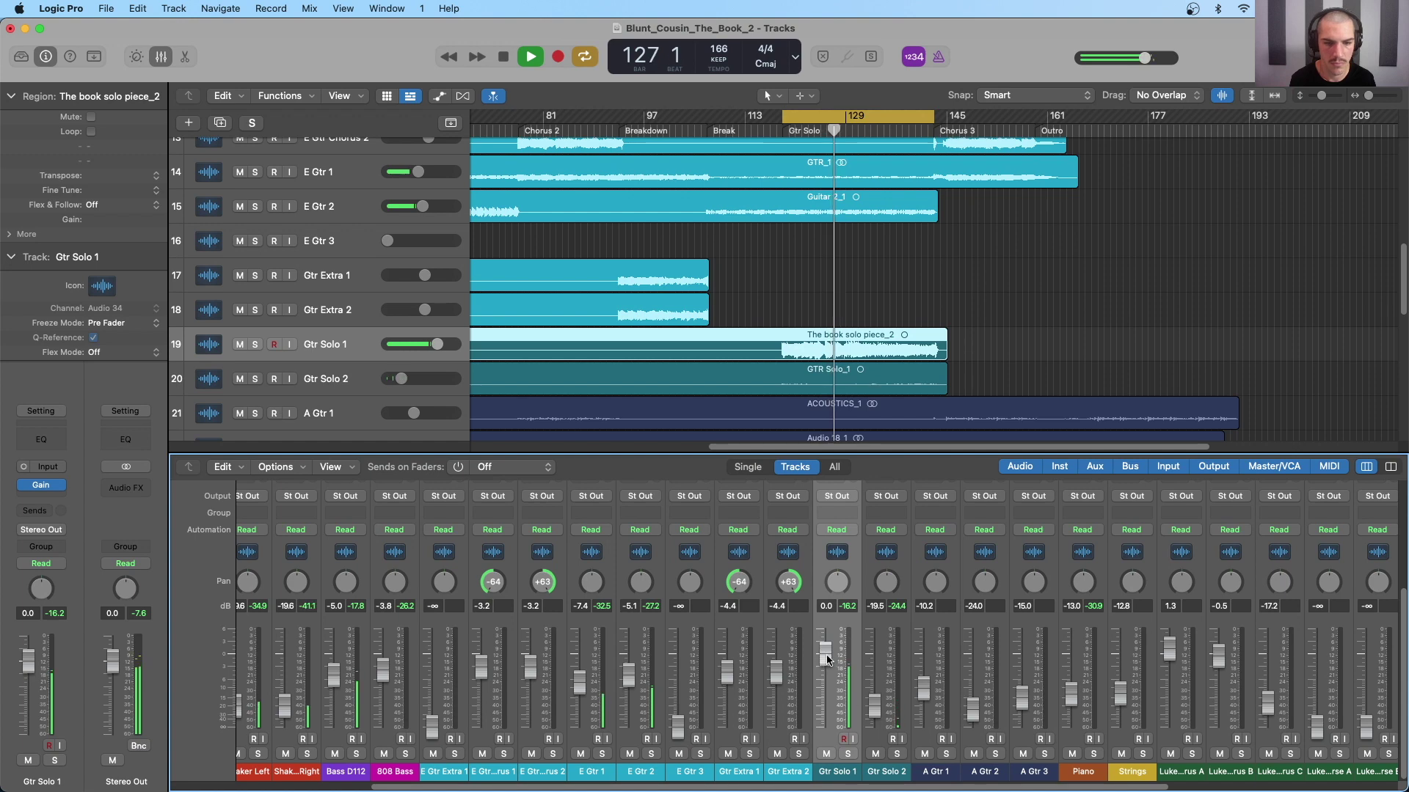
{"action": "left_click_drag", "start_coordinate": [827, 659], "coordinate": [827, 669]}
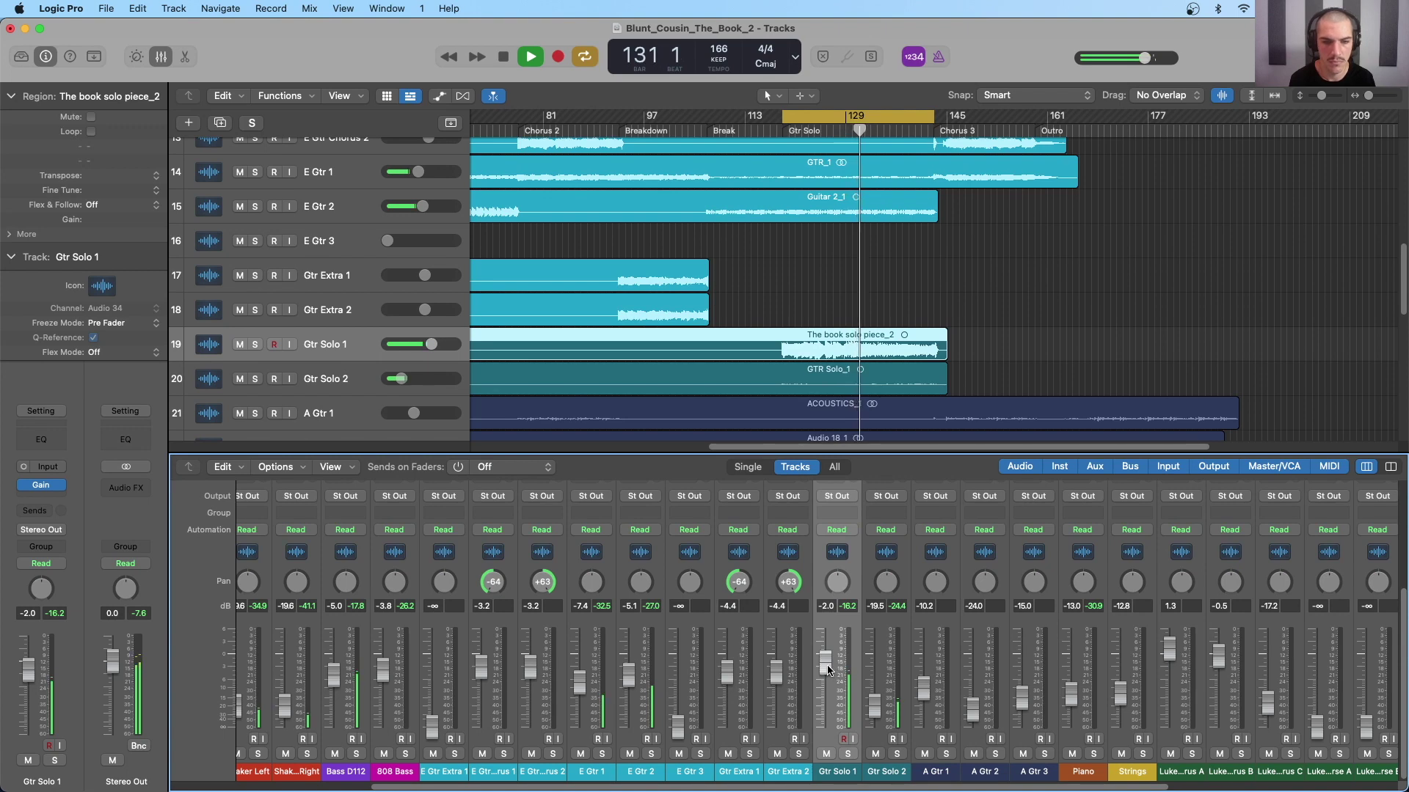
Turn off cycle mode and compare the Gtr Solo level with Chorus 3 by playing from bar 135, the chorus and the solo again
{"action": "key", "text": "space"}
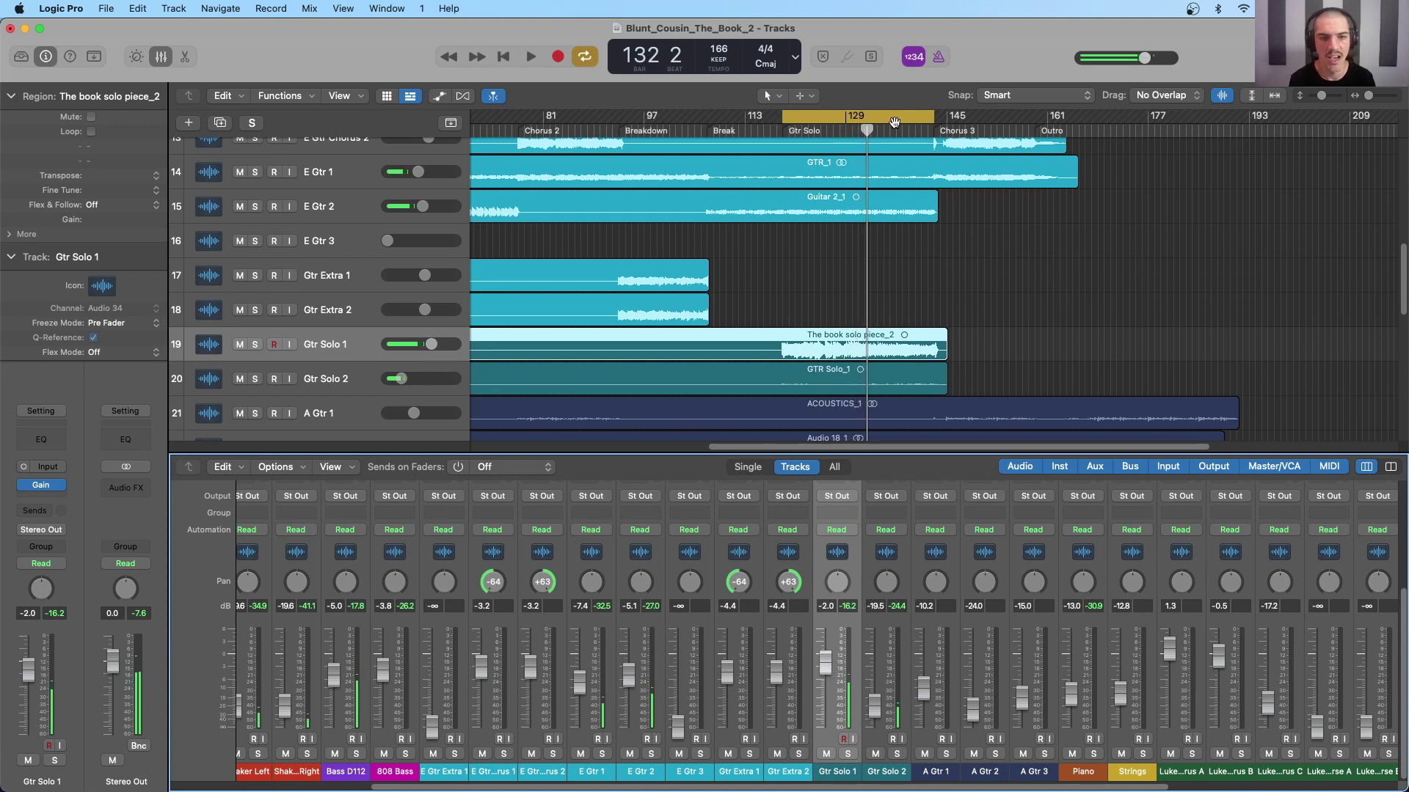
{"action": "left_click", "coordinate": [881, 119]}
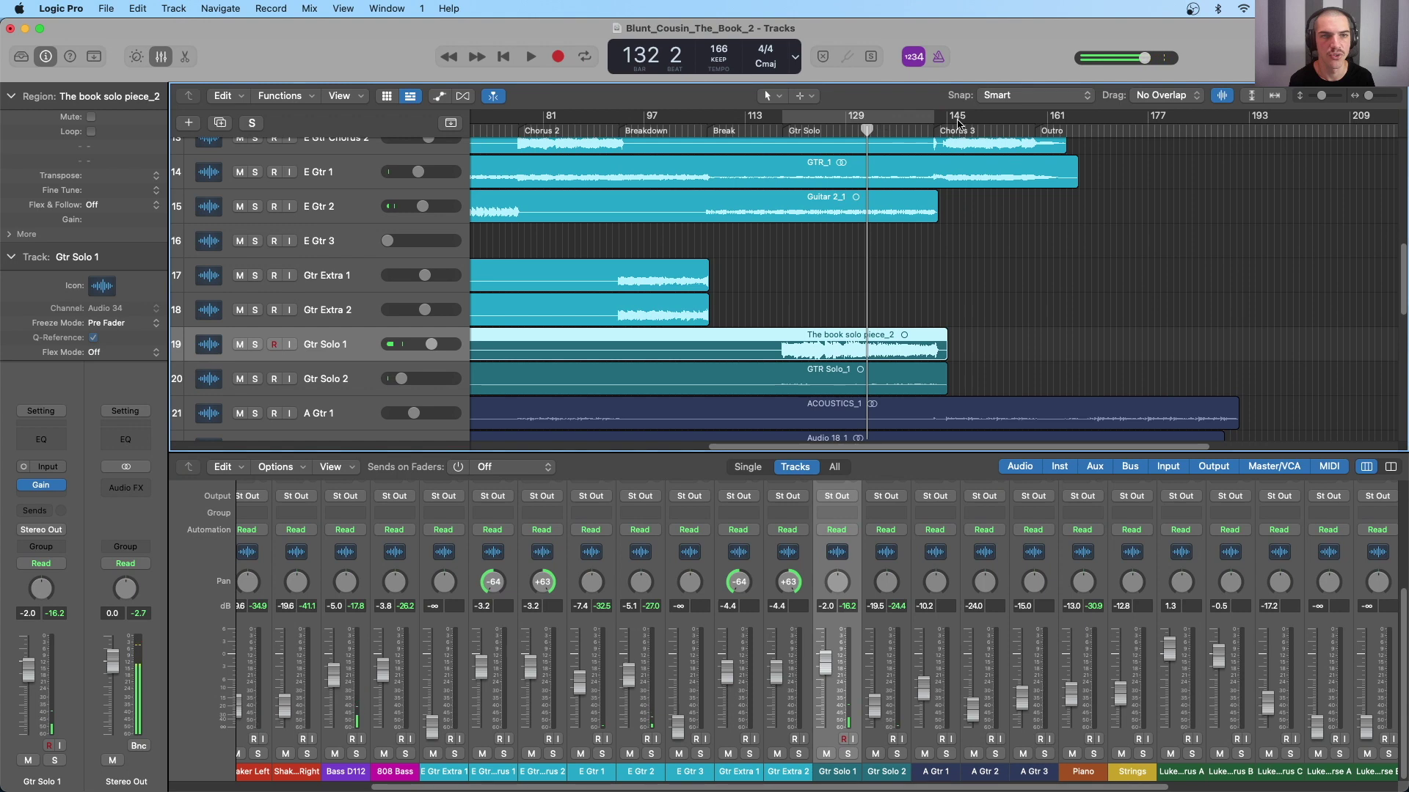
{"action": "left_click", "coordinate": [882, 131]}
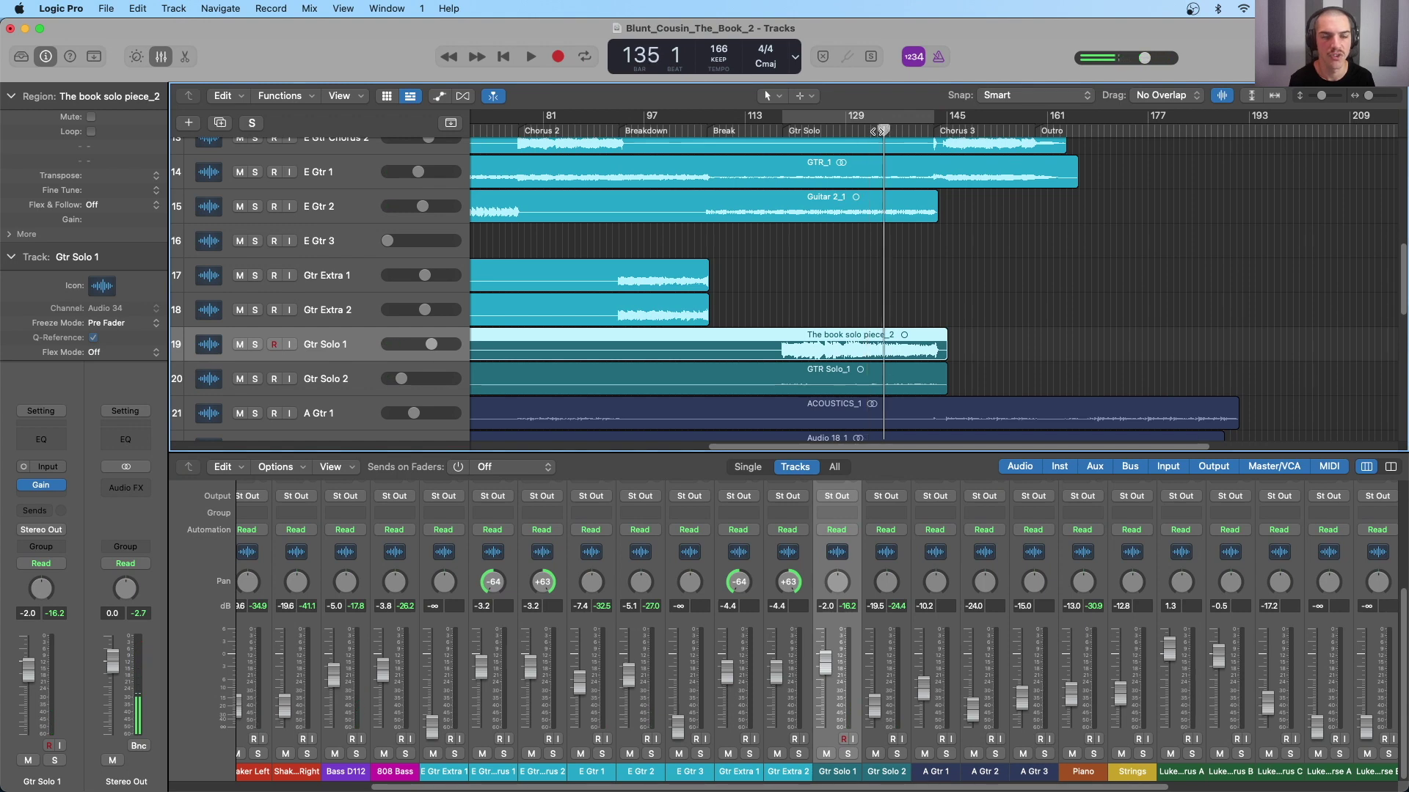
{"action": "key", "text": "space"}
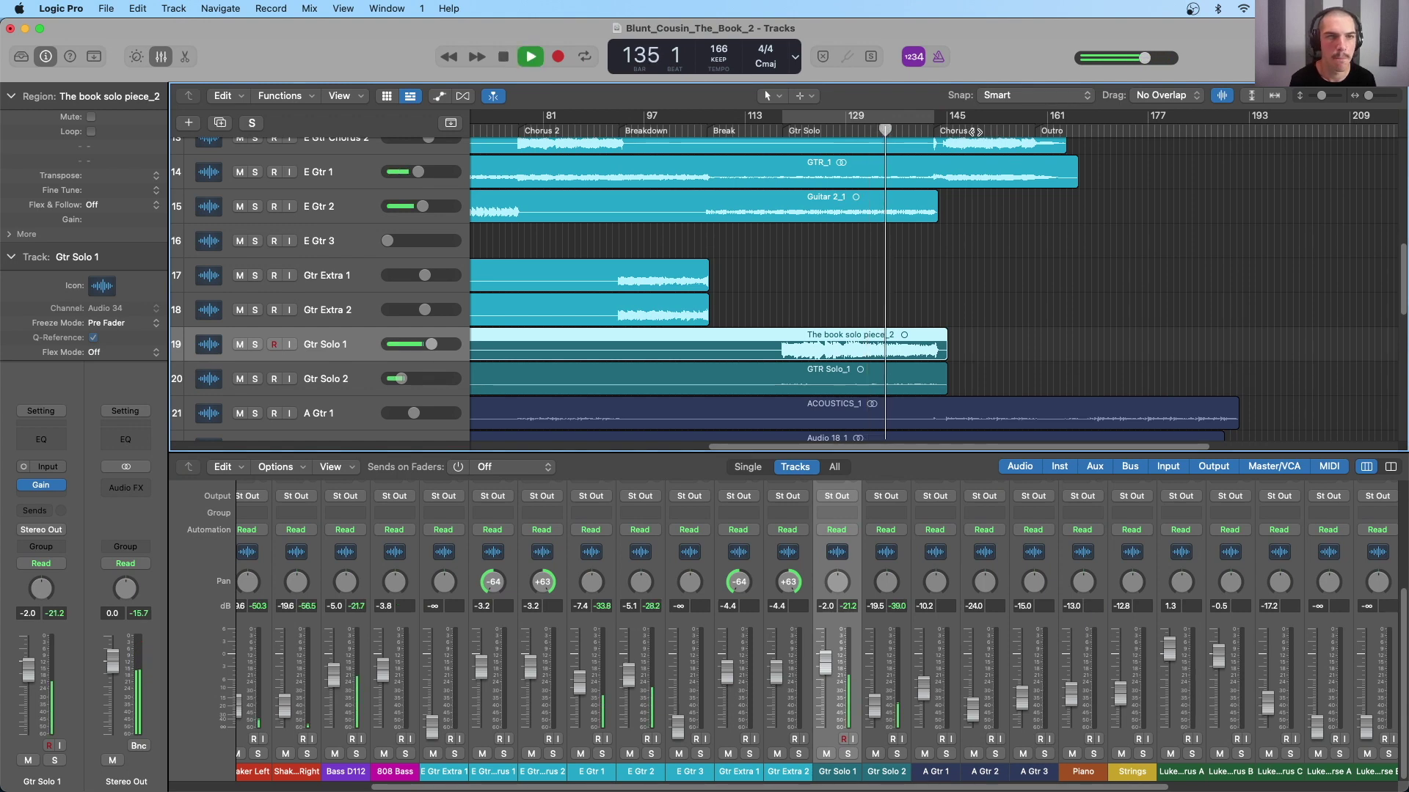
{"action": "left_click", "coordinate": [959, 130]}
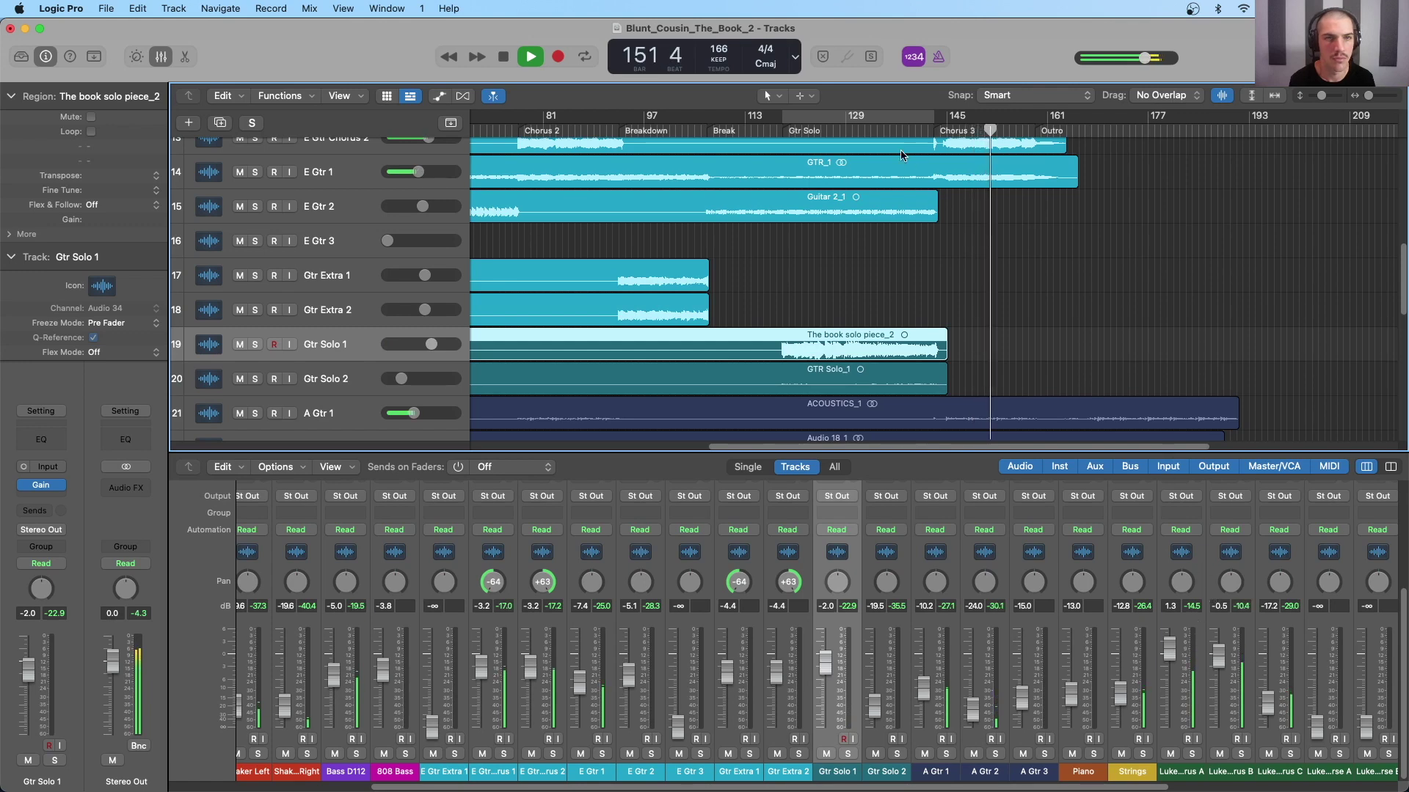
{"action": "left_click", "coordinate": [851, 131]}
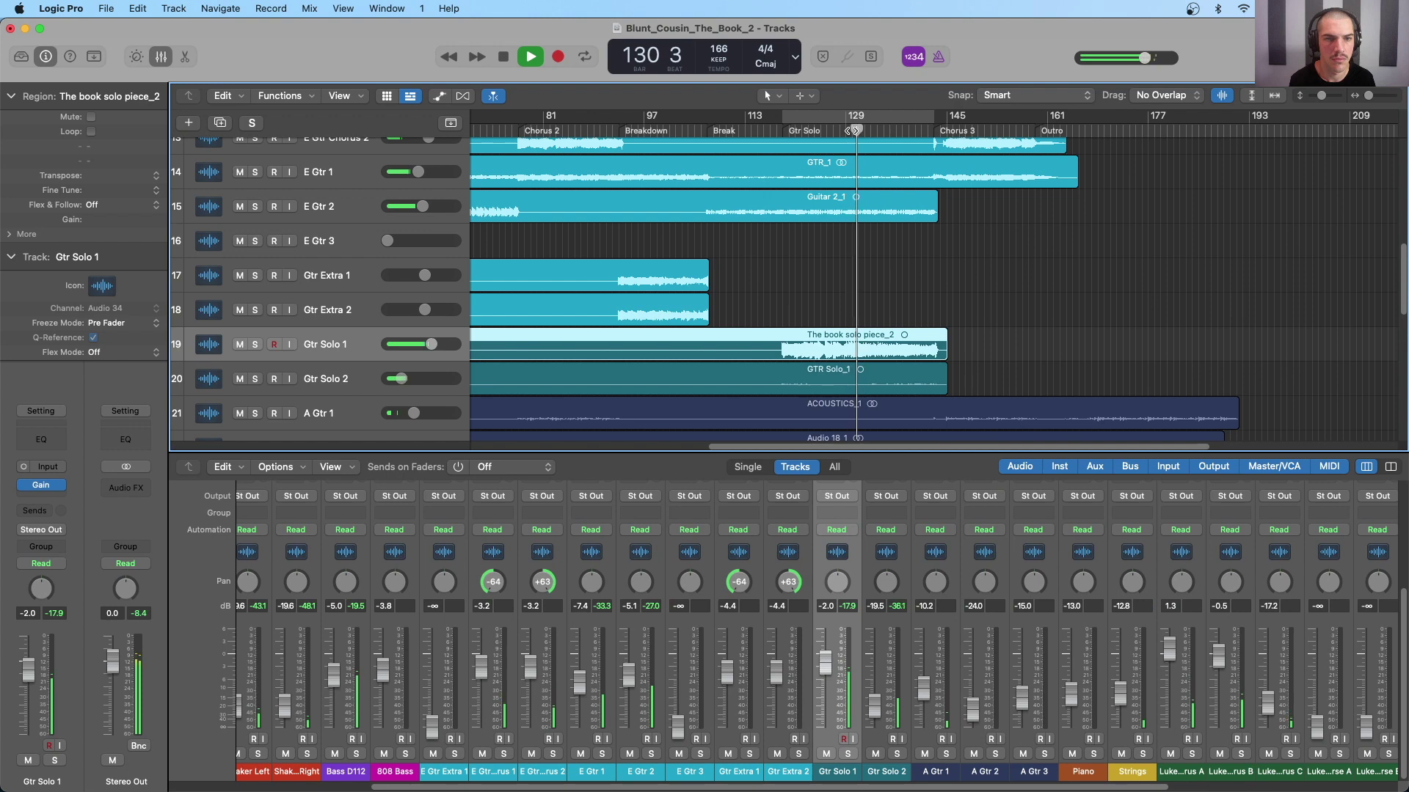
{"action": "key", "text": "space"}
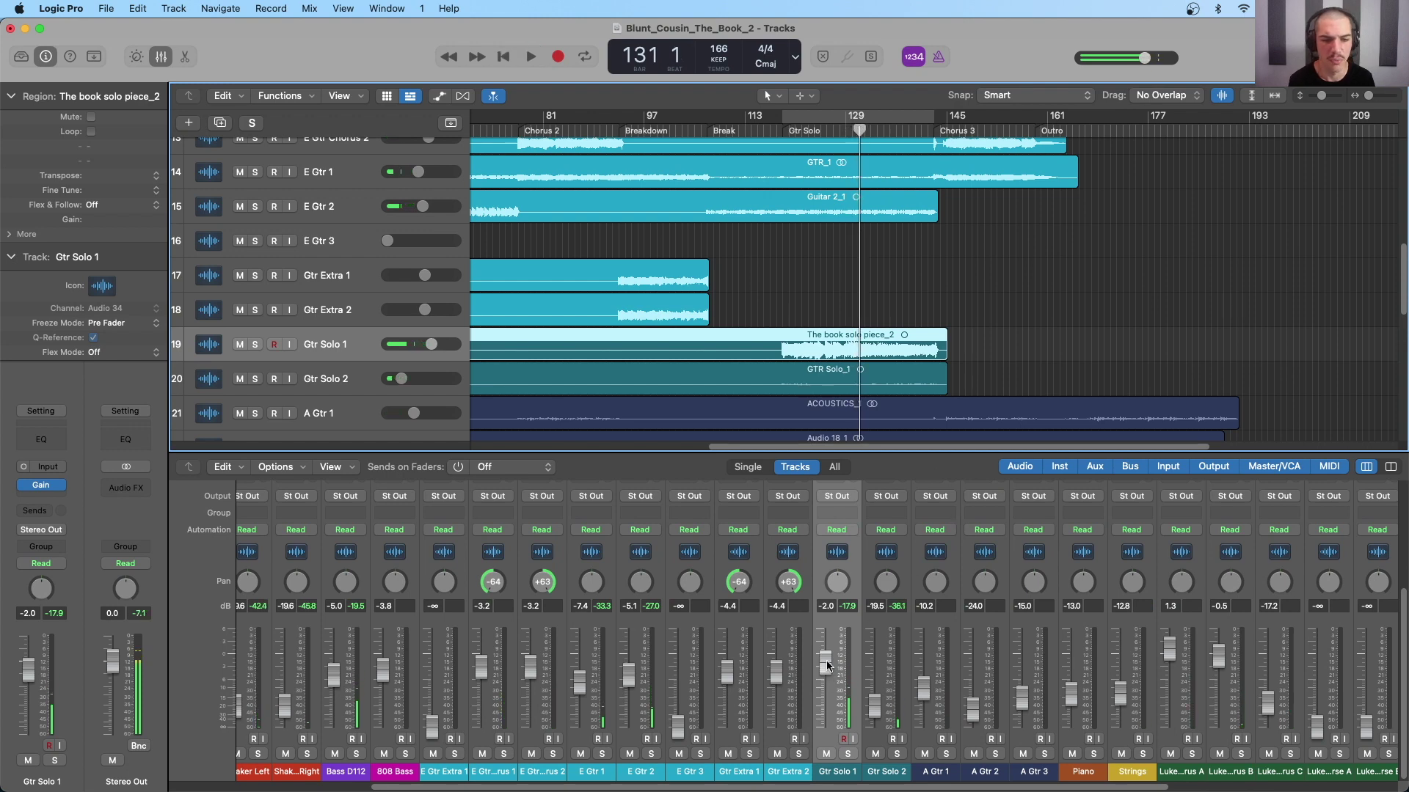
Select Gtr Solo 1 and Gtr Solo 2 together and lower their faders to -3.0 dB and -20.1 dB while the solo plays
{"action": "left_click", "coordinate": [902, 572], "text": "shift"}
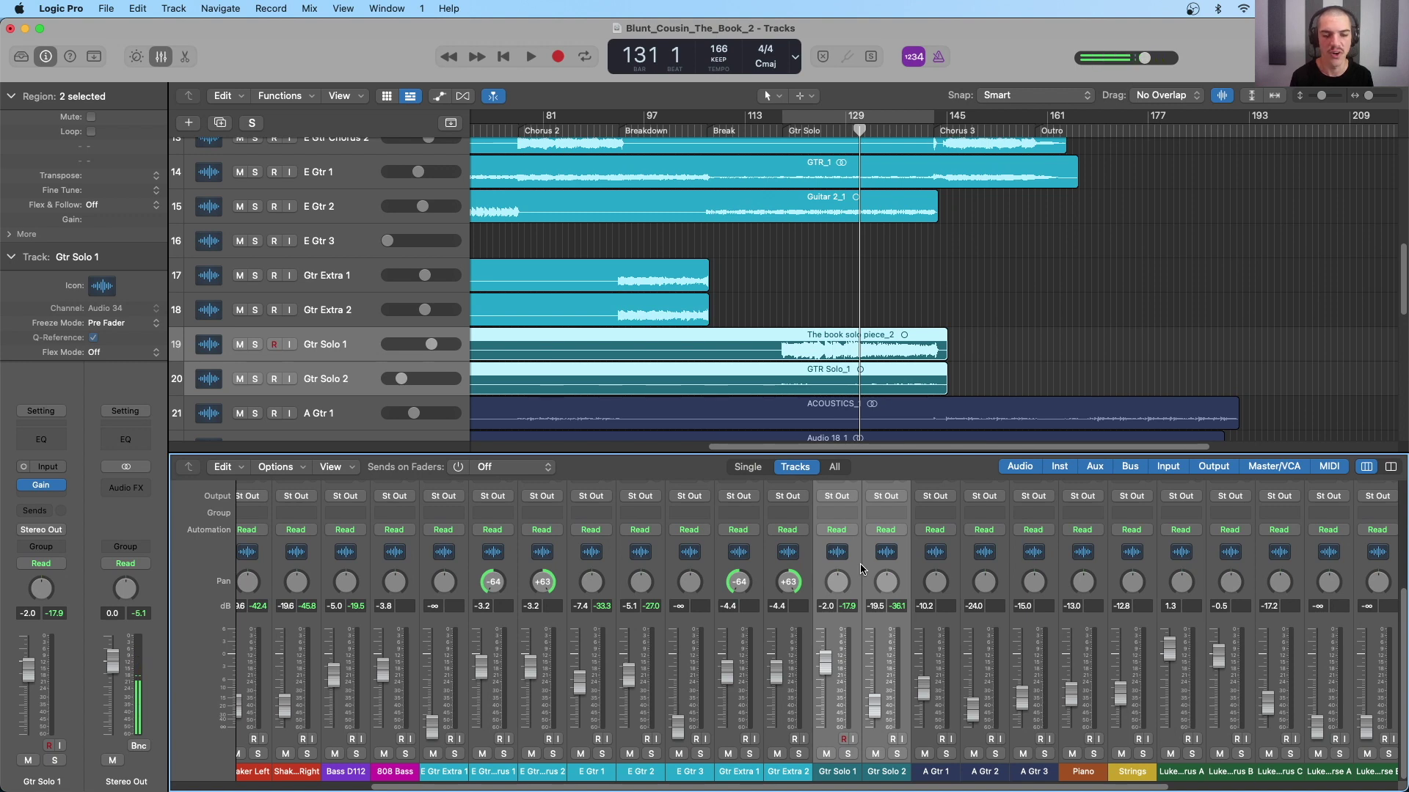
{"action": "scroll", "coordinate": [862, 570], "scroll_direction": "right", "scroll_amount": 2}
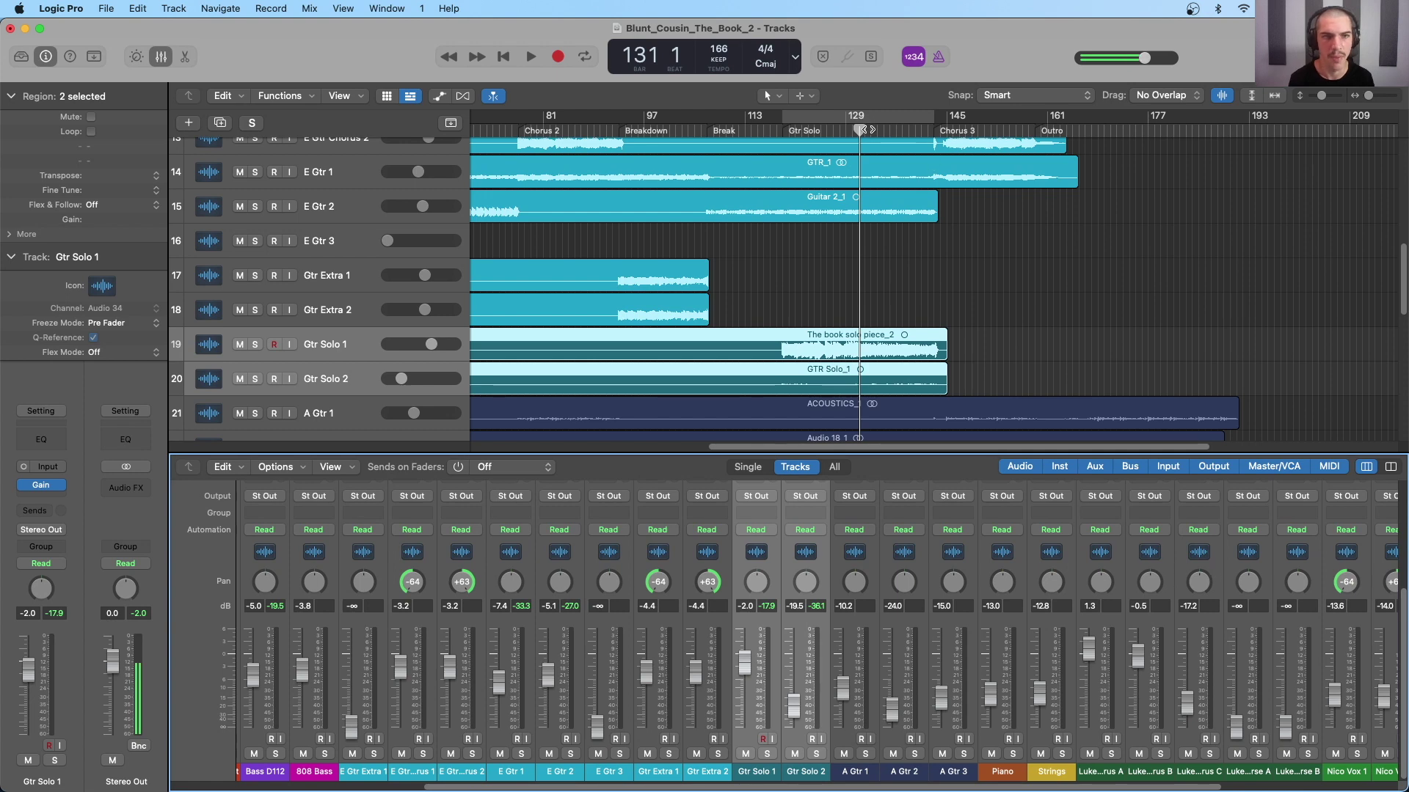
{"action": "left_click", "coordinate": [830, 126]}
{"action": "key", "text": "space"}
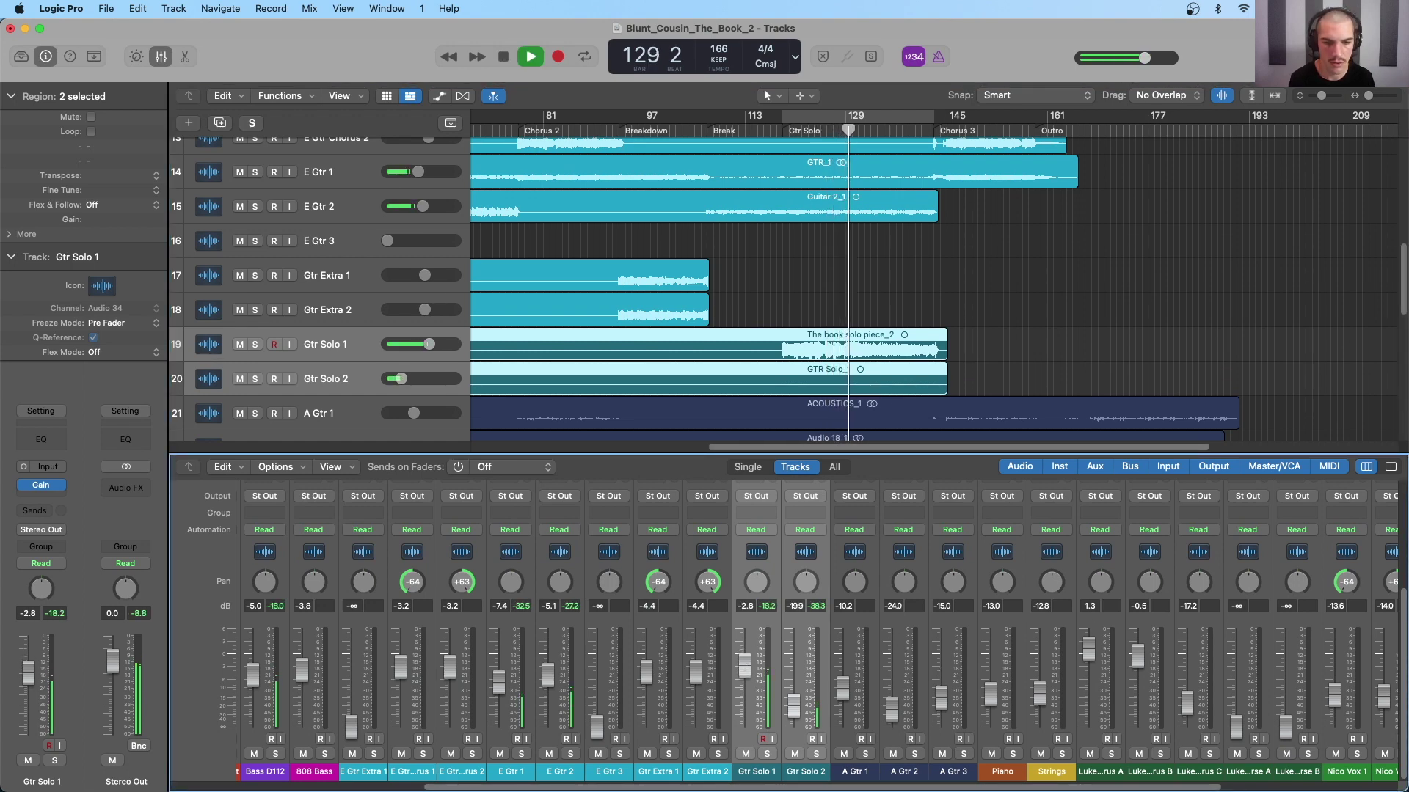
Play Chorus 3 into the Outro, setting Luke Vox Chorus A, B and C to 1.9, 0.1 and -16.6 dB, and stop playback
{"action": "left_click", "coordinate": [972, 129]}
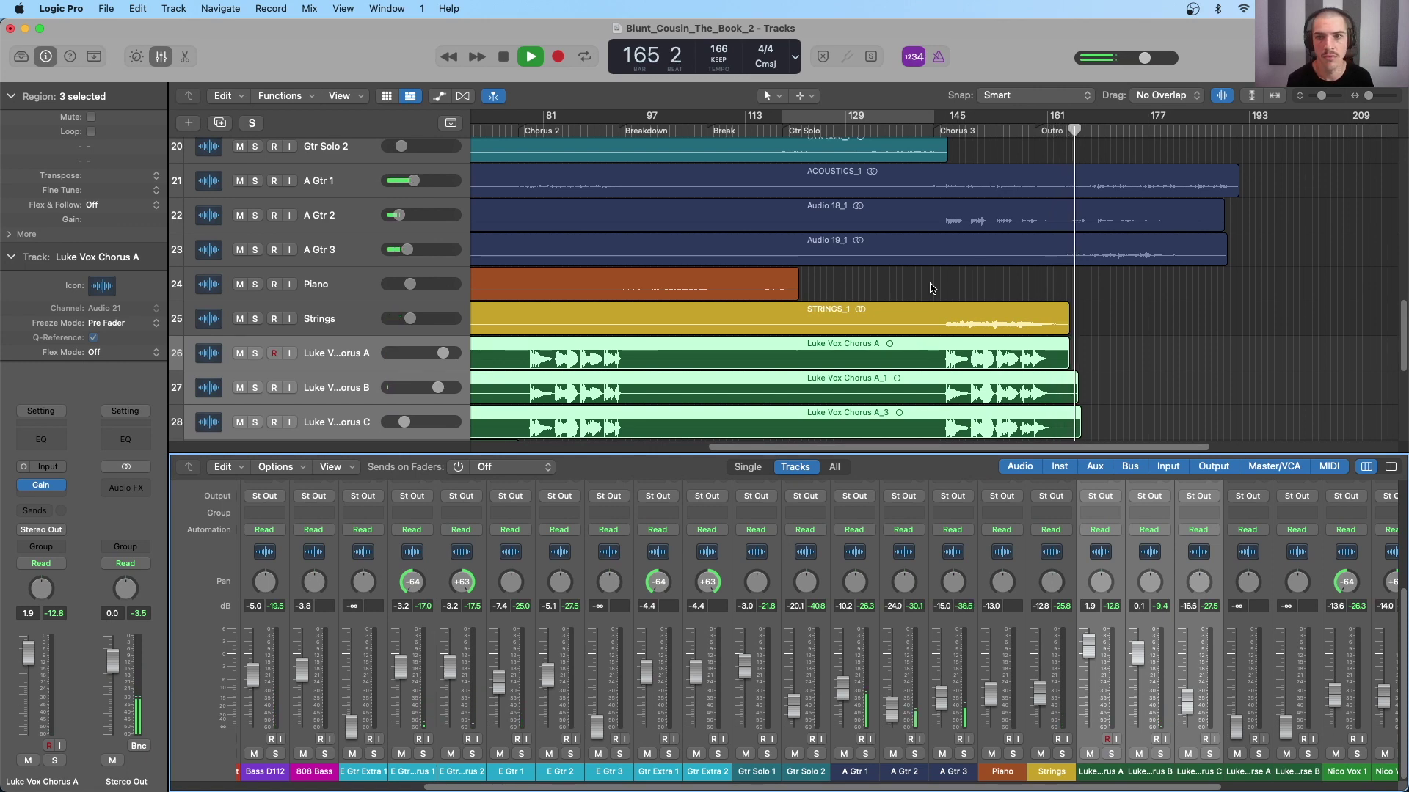
{"action": "left_click", "coordinate": [369, 257]}
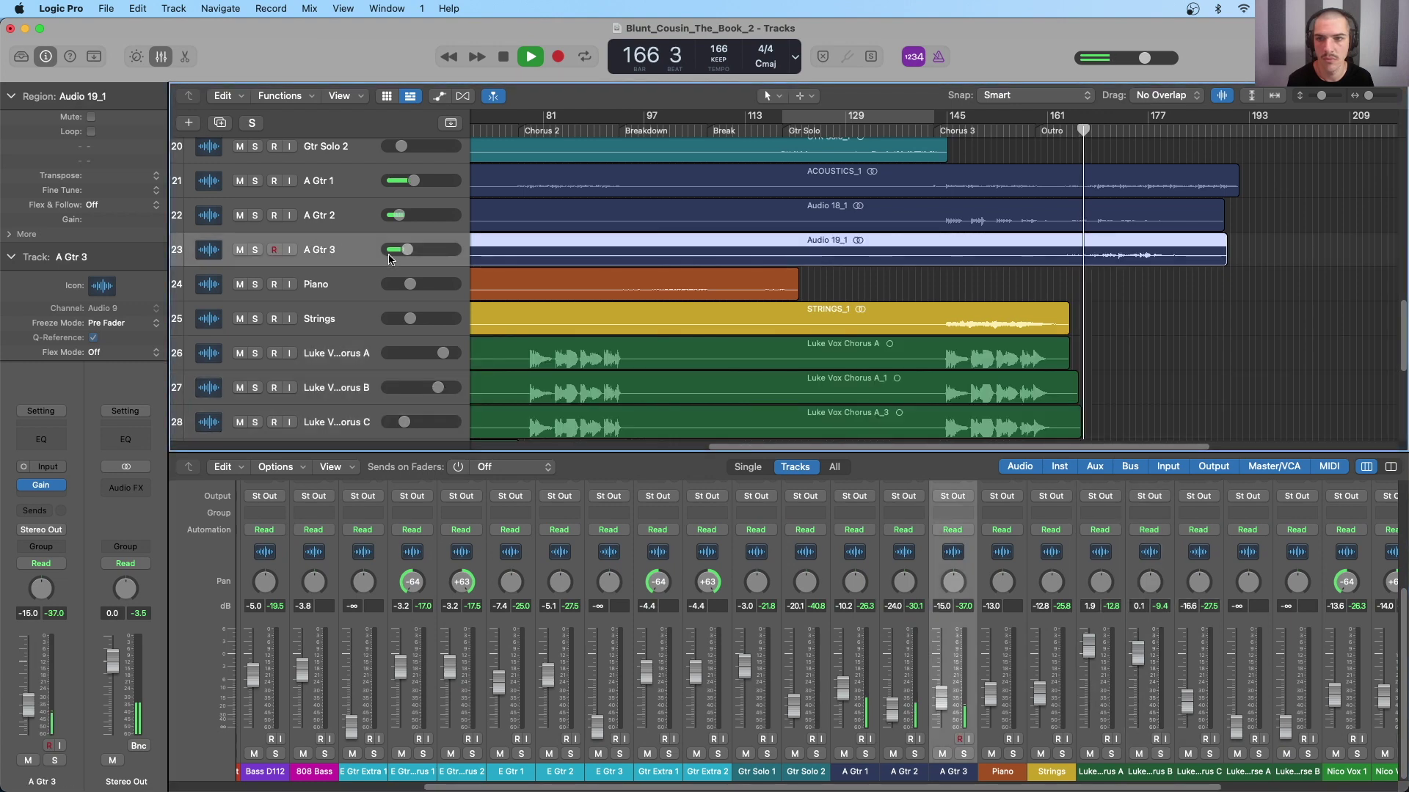
{"action": "key", "text": "space"}
Duplicate the A Gtr 1 track and move the Outro part of its region, split at bar 163, onto the duplicate
{"action": "scroll", "coordinate": [752, 341], "scroll_direction": "right", "scroll_amount": 3}
{"action": "scroll", "coordinate": [752, 341], "scroll_direction": "down", "scroll_amount": 1}
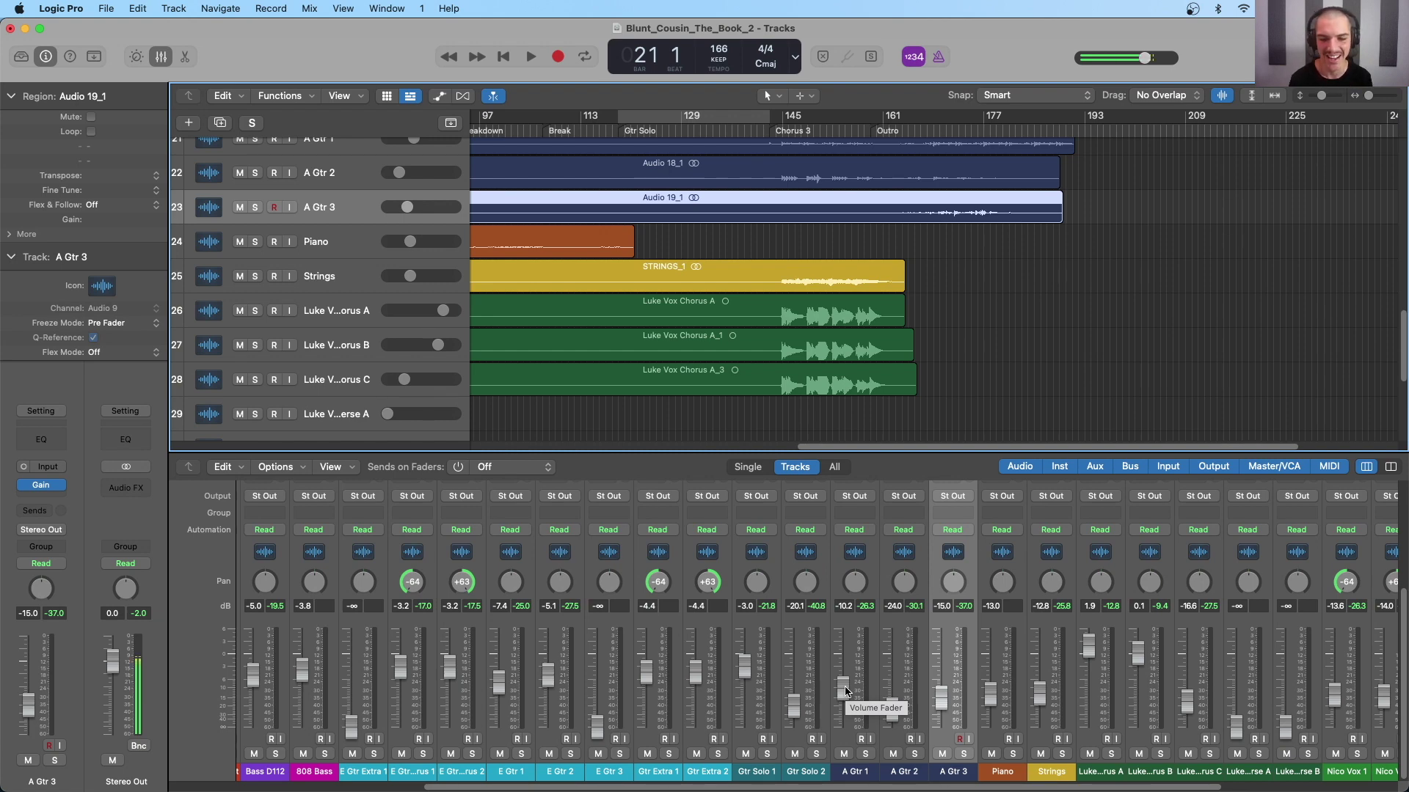
{"action": "scroll", "coordinate": [800, 222], "scroll_direction": "up", "scroll_amount": 2}
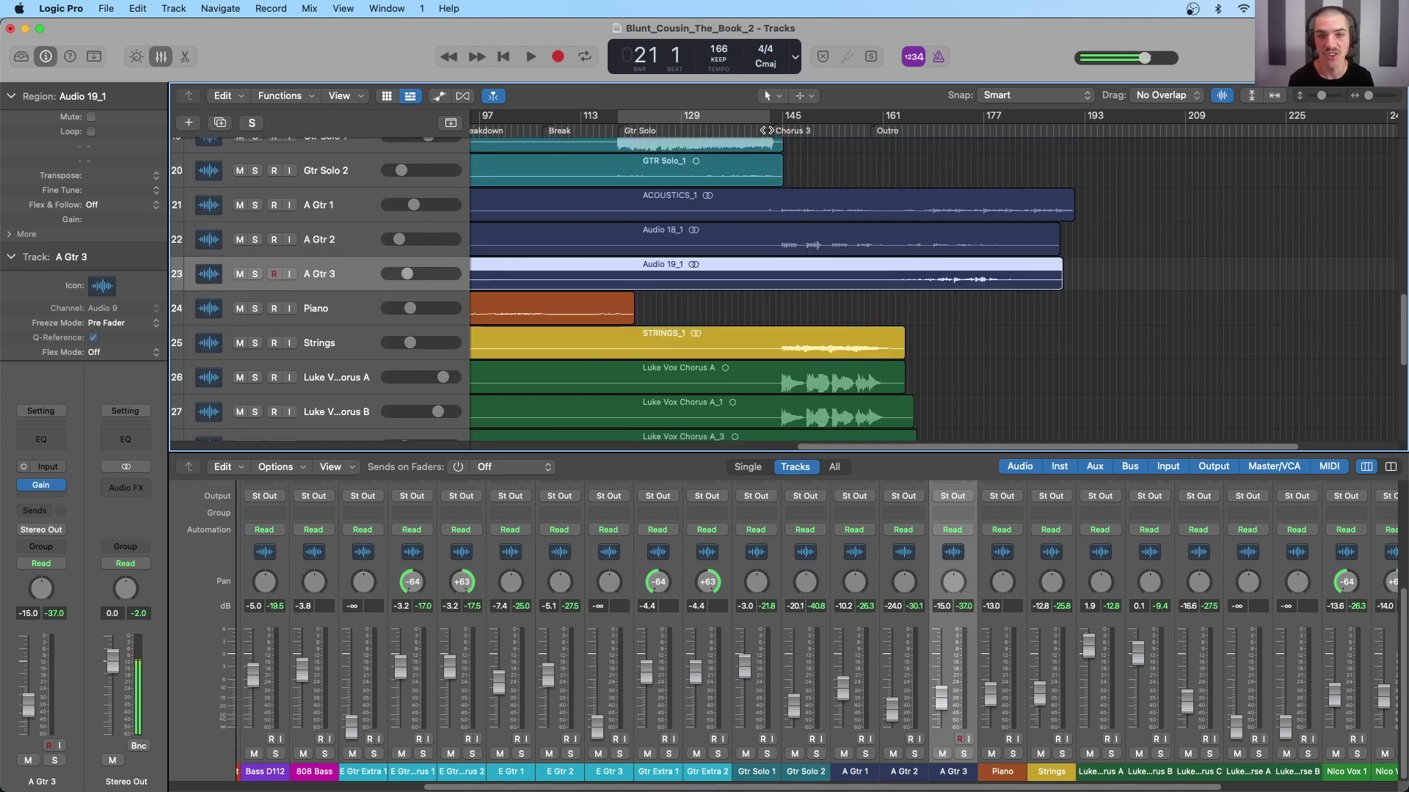
{"action": "left_click", "coordinate": [819, 208]}
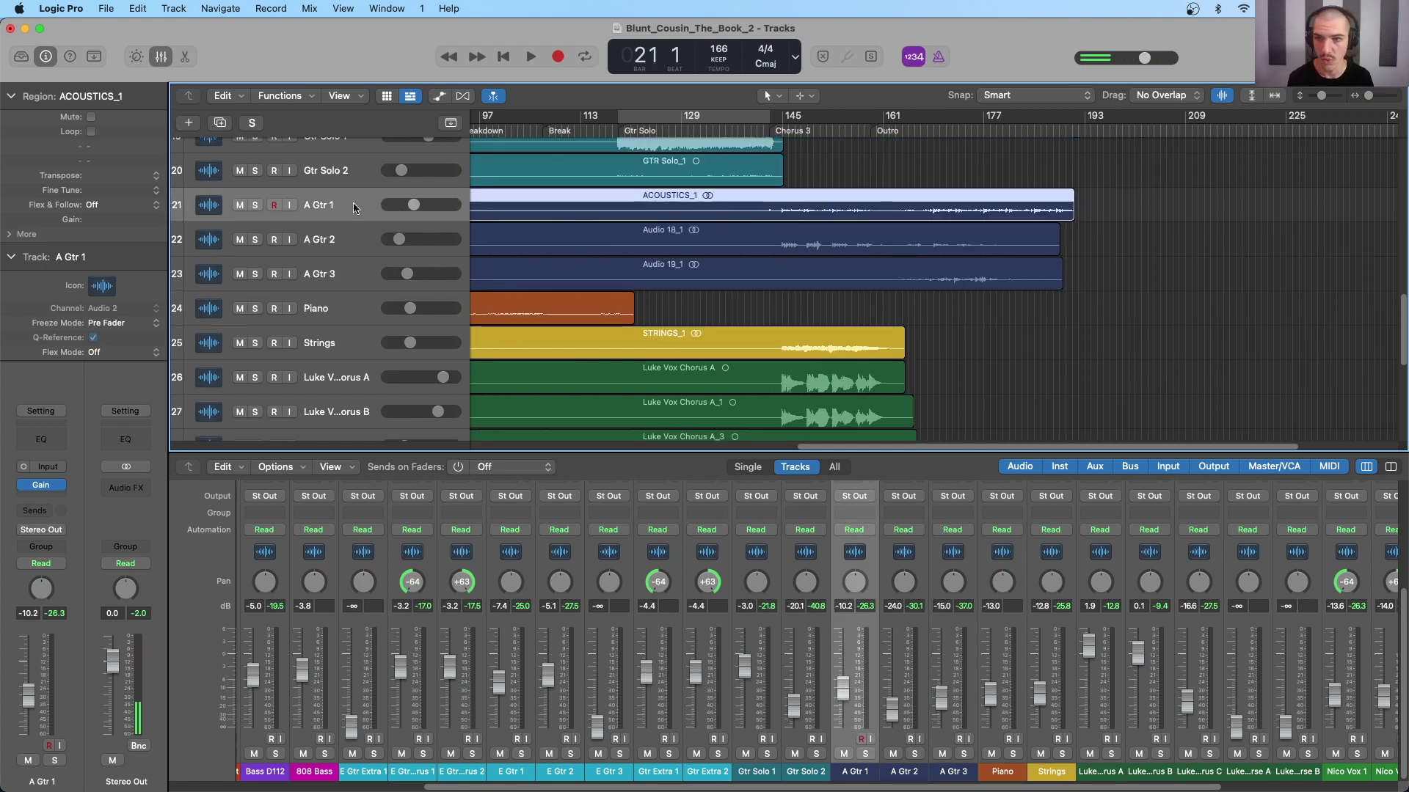
{"action": "key", "text": "super+d"}
{"action": "left_click_drag", "start_coordinate": [876, 128], "coordinate": [895, 127]}
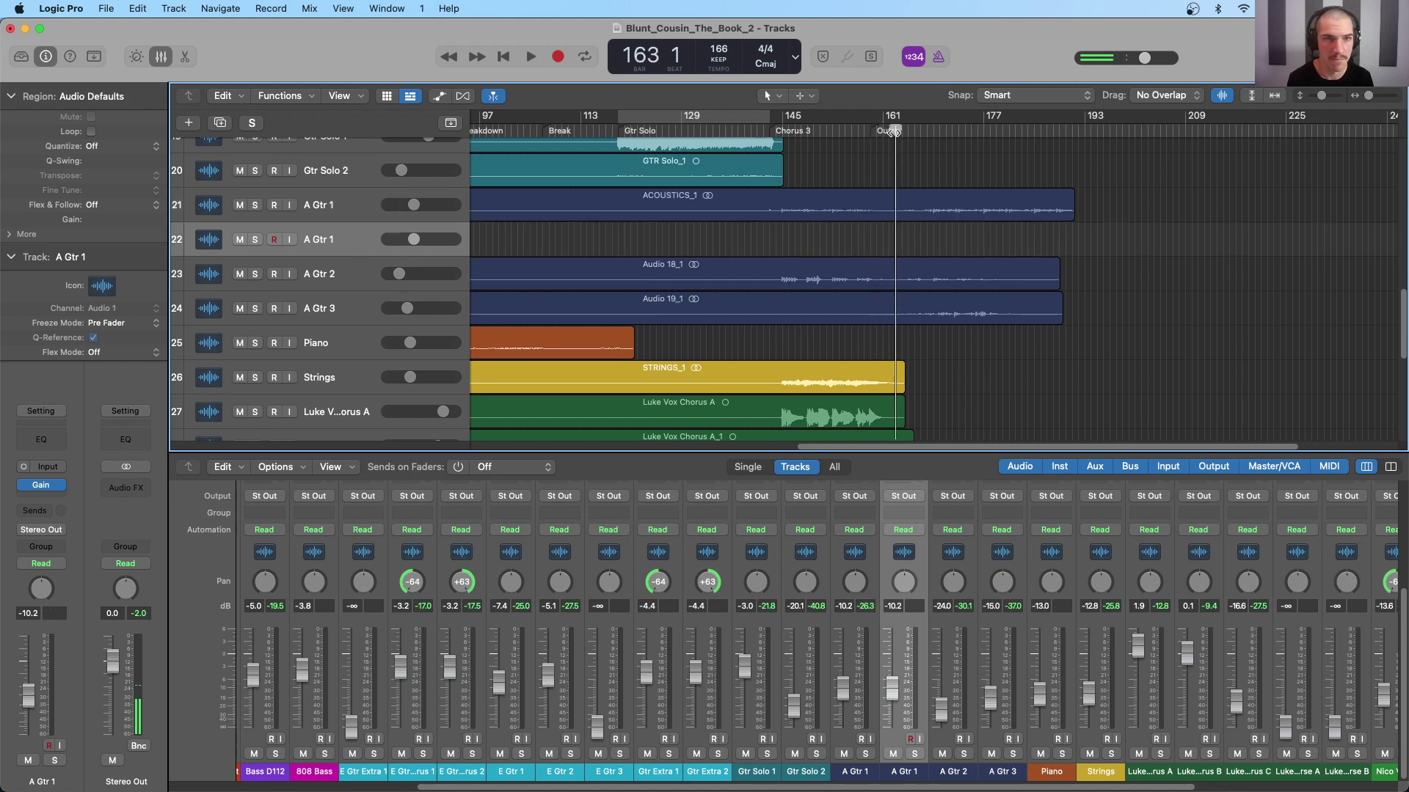
{"action": "left_click", "coordinate": [903, 215]}
{"action": "key", "text": "super+t"}
{"action": "left_click_drag", "start_coordinate": [904, 212], "coordinate": [884, 244]}
Raise the duplicate A Gtr 1 fader to -1.7 dB, and undo the level change, region split and track duplication
{"action": "left_click_drag", "start_coordinate": [413, 243], "coordinate": [433, 239]}
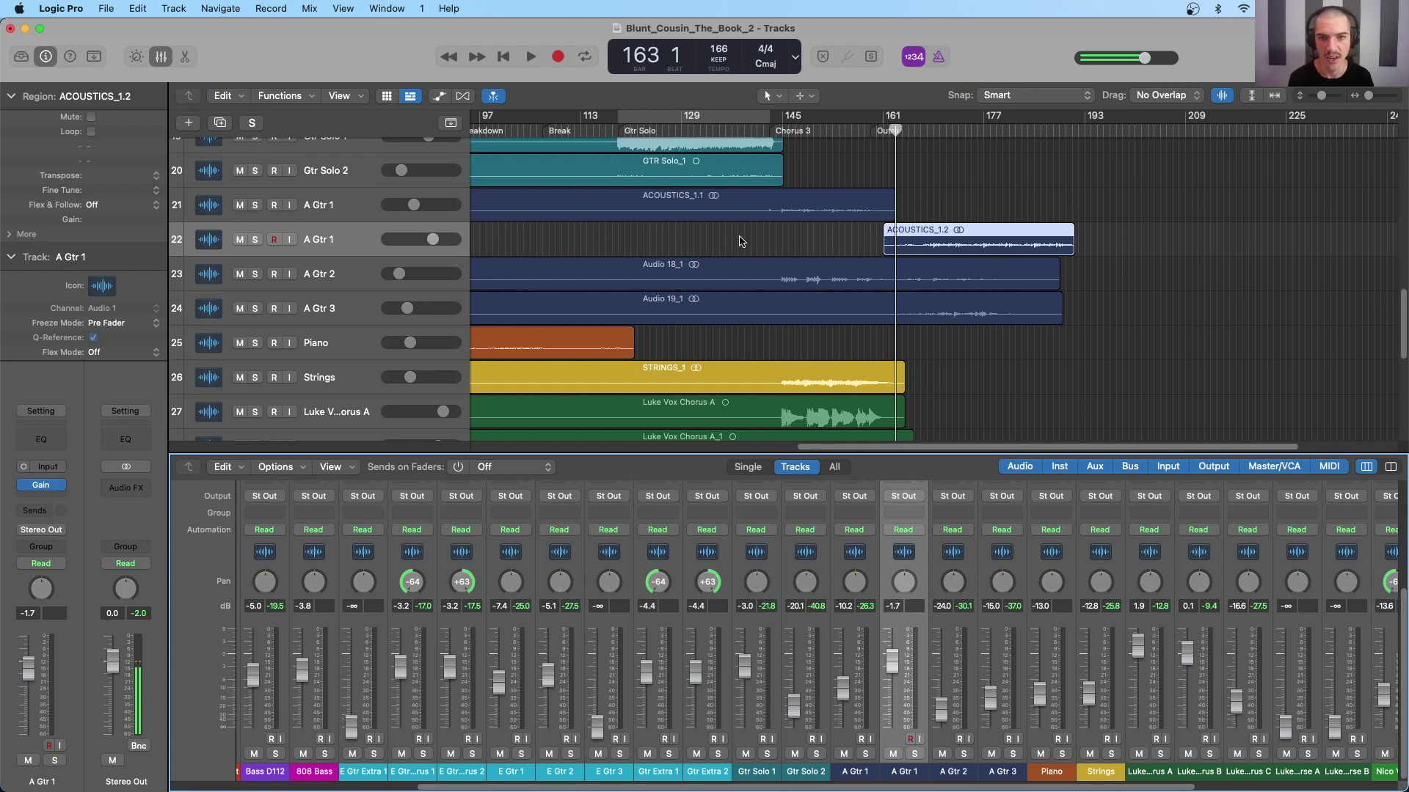
{"action": "left_click", "coordinate": [336, 234]}
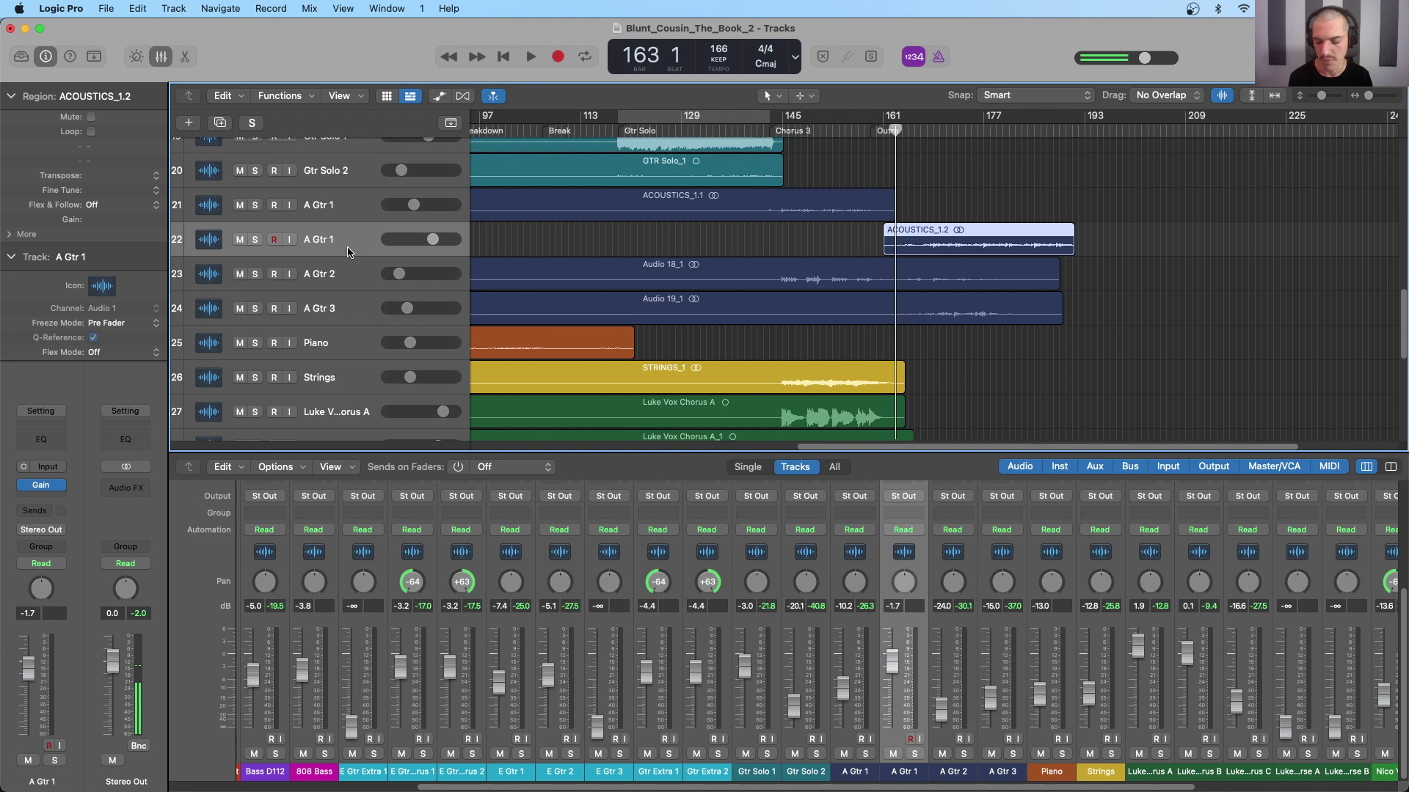
{"action": "key", "text": "super+z"}
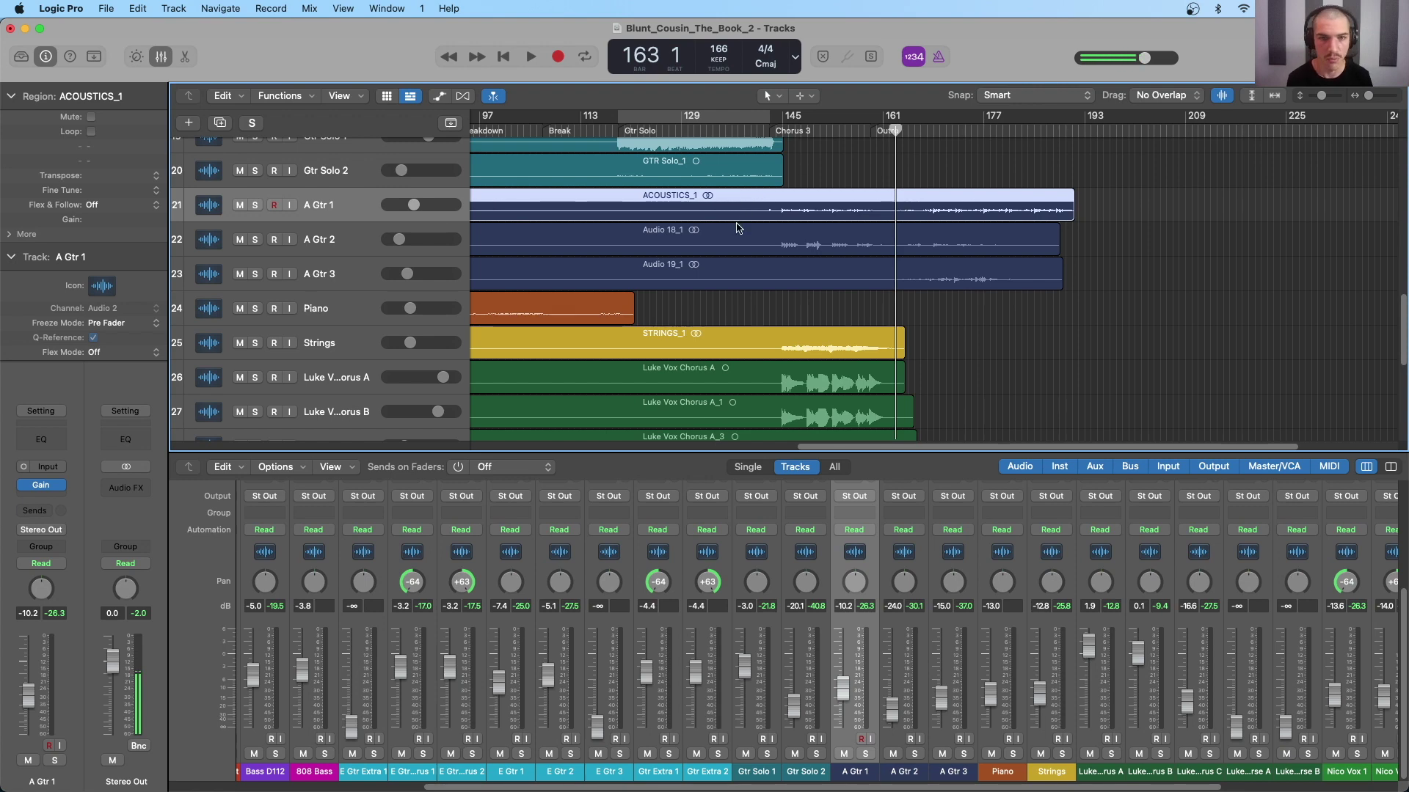
Play Verse 1 from bar 21, raise the E Gtr Extra 1 fader to -17.0 dB and stop playback
{"action": "scroll", "coordinate": [737, 229], "scroll_direction": "left", "scroll_amount": 10}
{"action": "left_click_drag", "start_coordinate": [594, 129], "coordinate": [603, 130]}
{"action": "scroll", "coordinate": [634, 180], "scroll_direction": "up", "scroll_amount": 7}
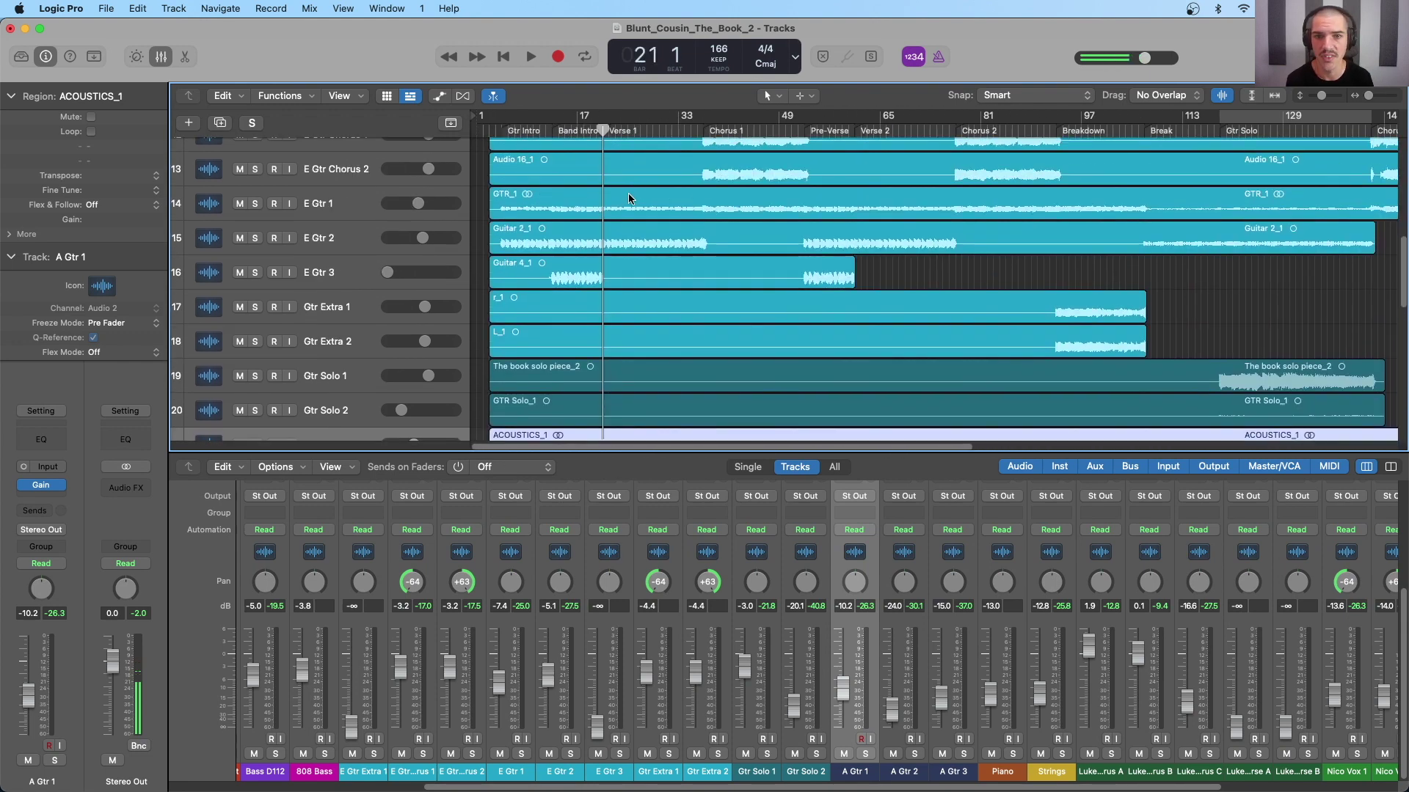
{"action": "scroll", "coordinate": [629, 199], "scroll_direction": "up", "scroll_amount": 3}
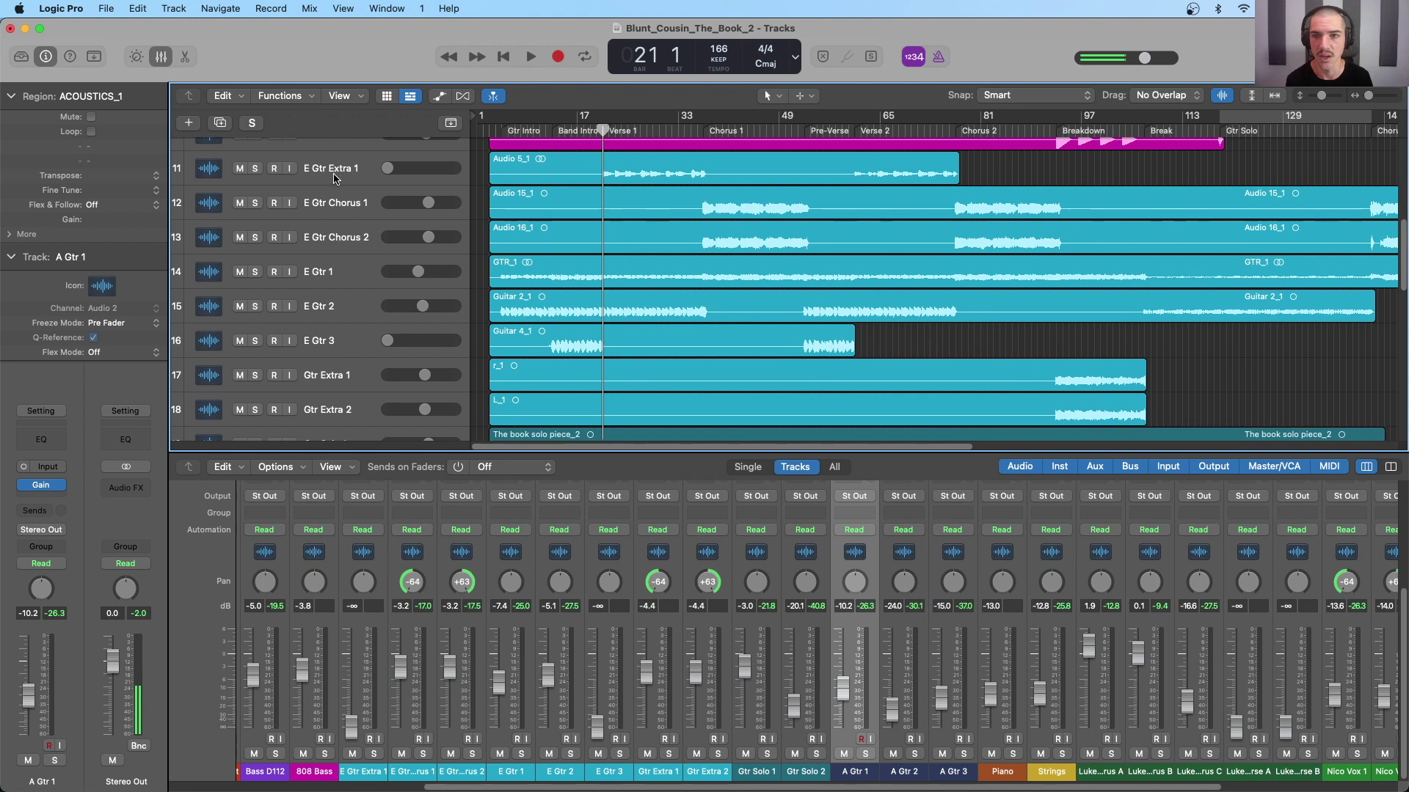
{"action": "left_click", "coordinate": [363, 172]}
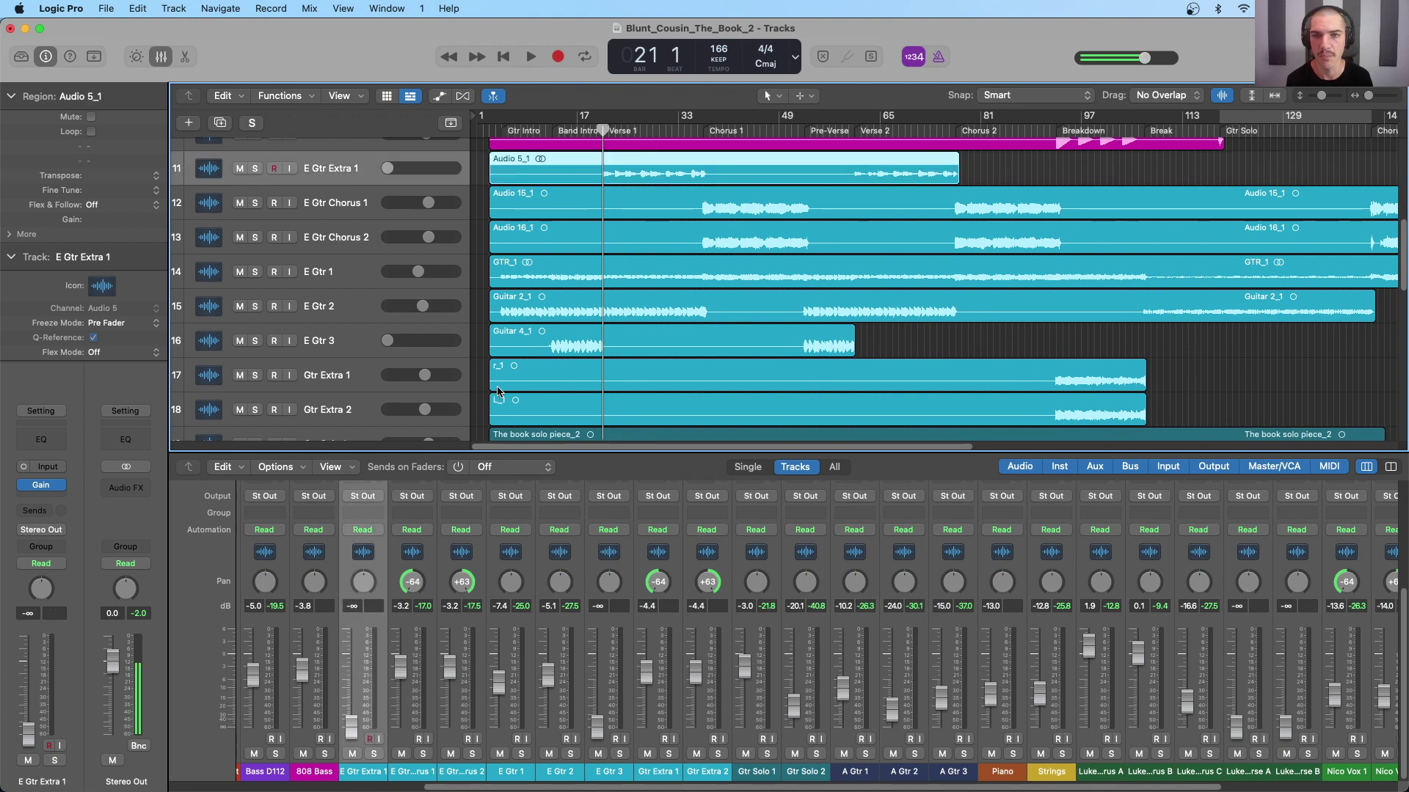
{"action": "key", "text": "space"}
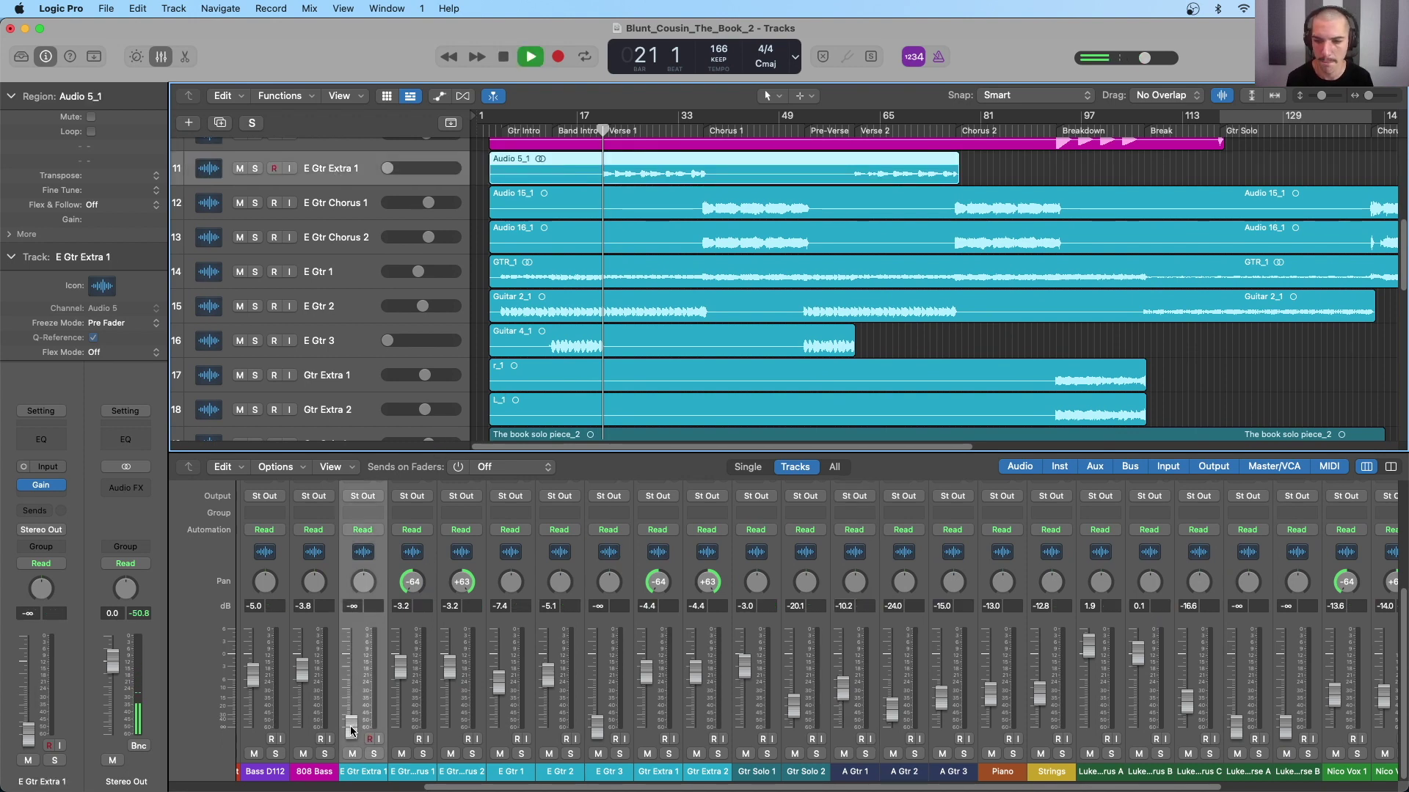
{"action": "left_click_drag", "start_coordinate": [352, 730], "coordinate": [351, 701]}
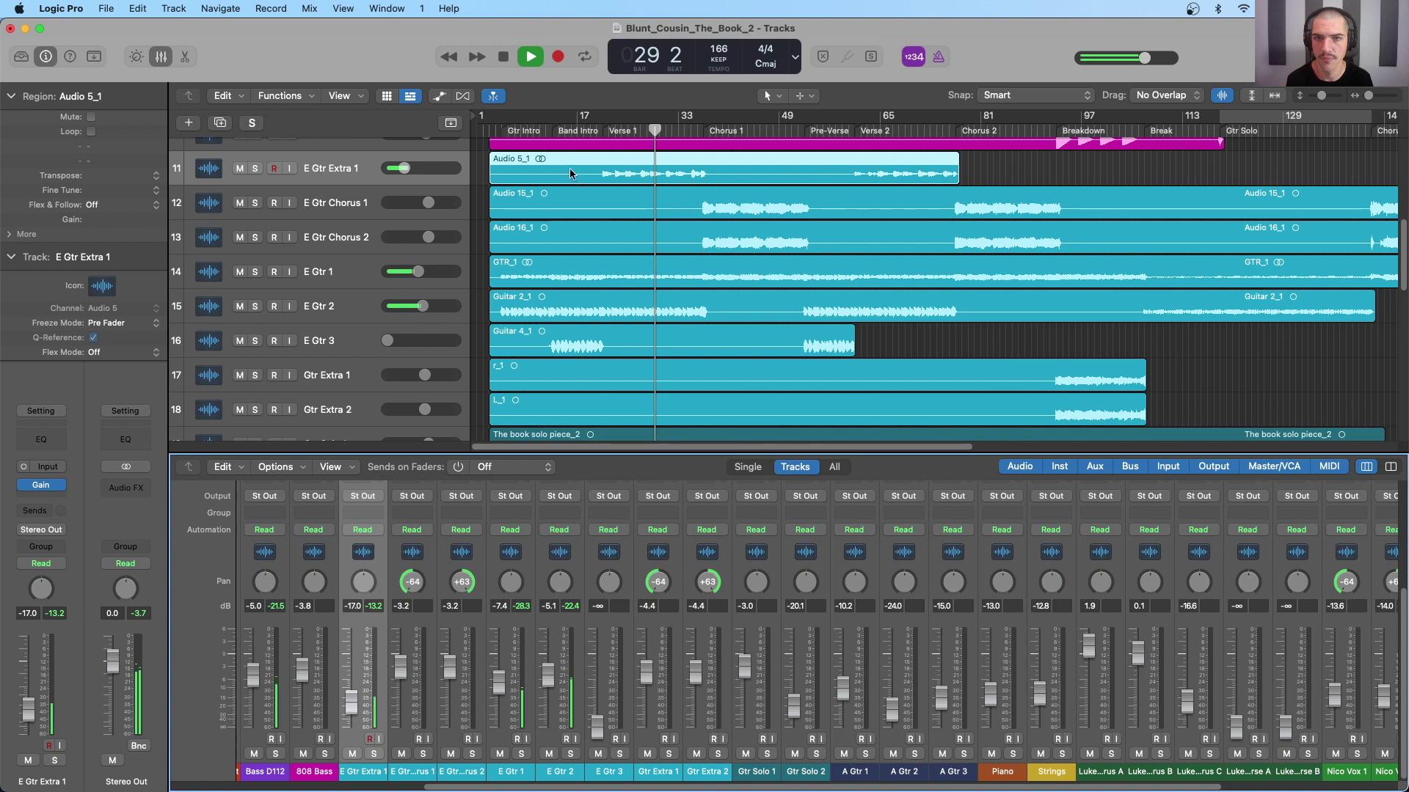
{"action": "key", "text": "space"}
Play the Band Intro from bar 13, raise the E Gtr 3 fader to -12.2 dB and stop playback
{"action": "left_click", "coordinate": [552, 129]}
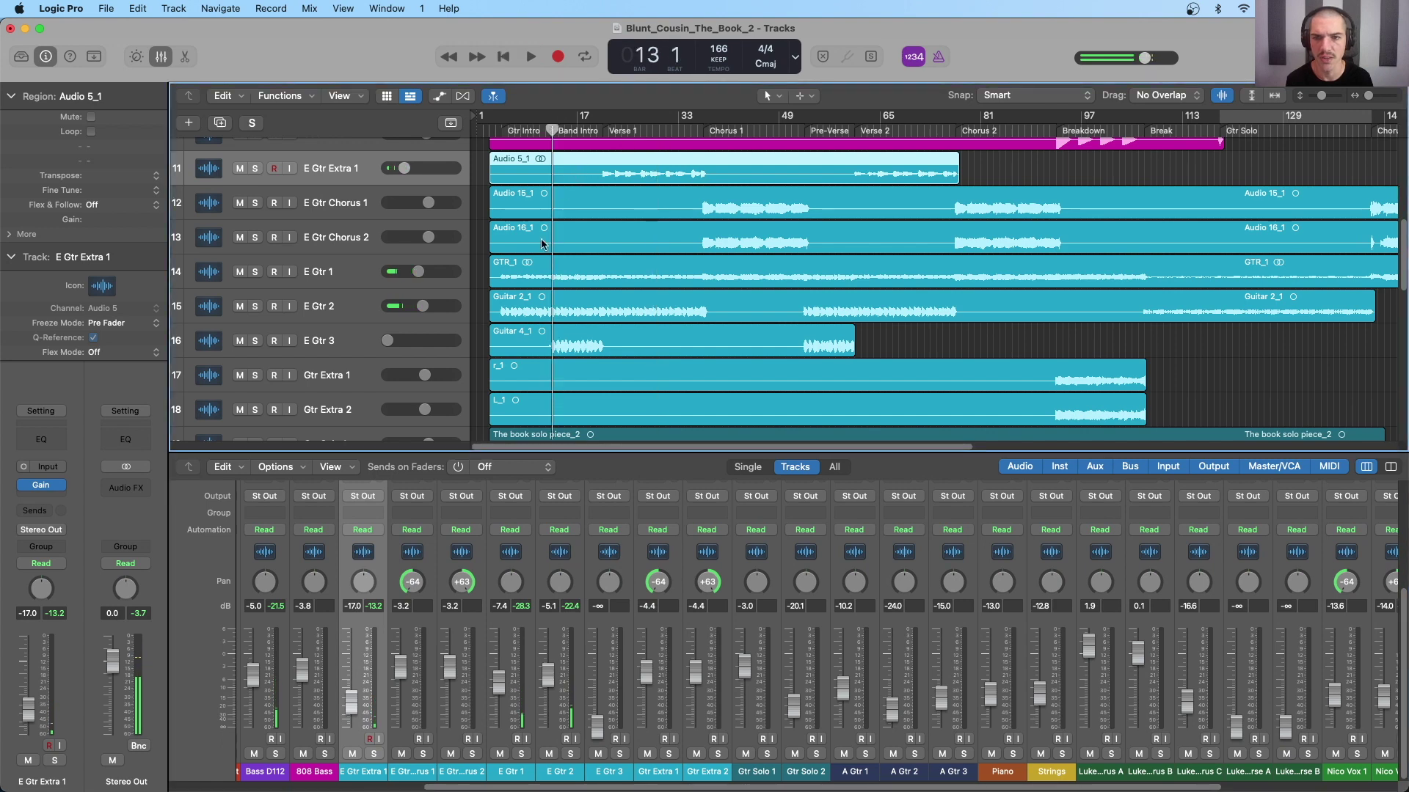
{"action": "left_click", "coordinate": [589, 353]}
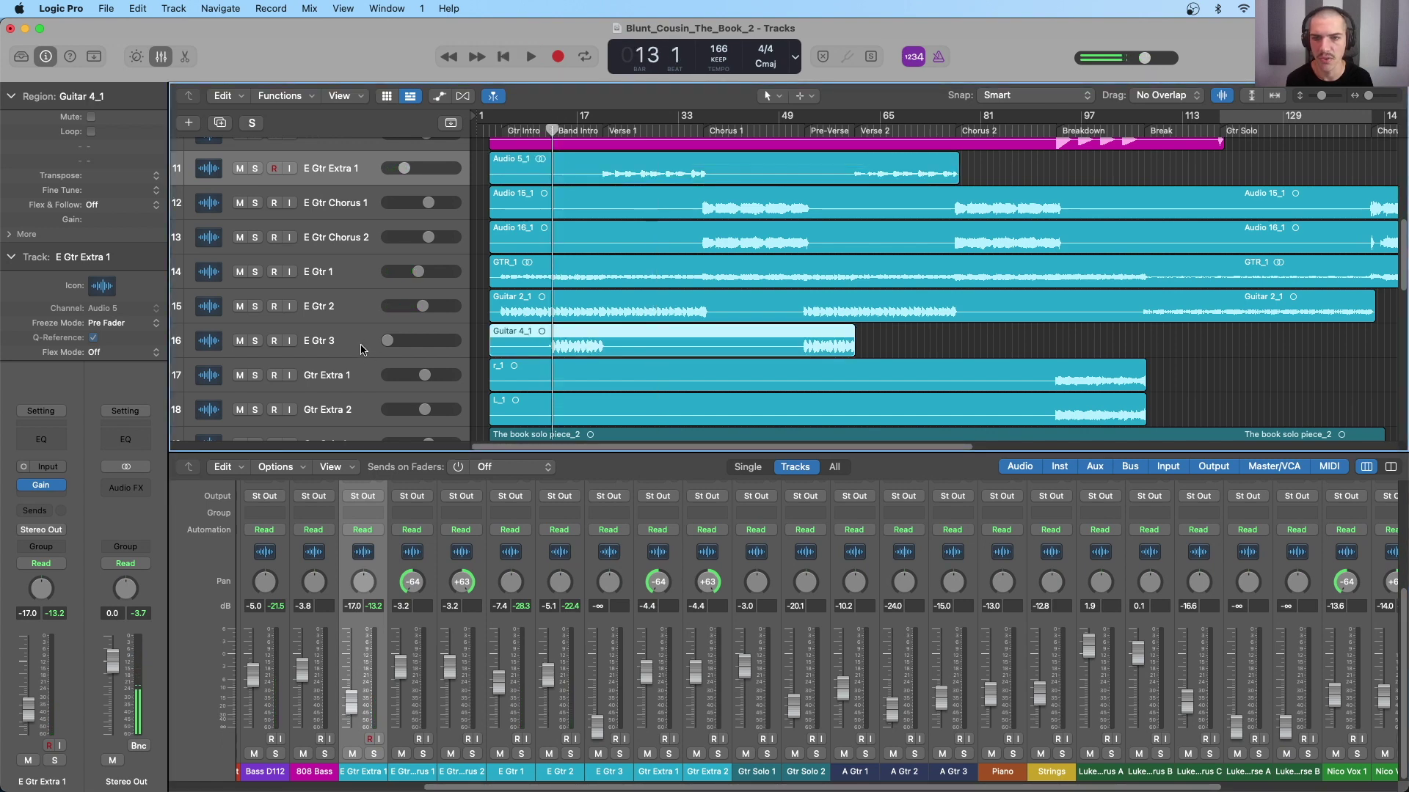
{"action": "left_click", "coordinate": [340, 351]}
{"action": "key", "text": "space"}
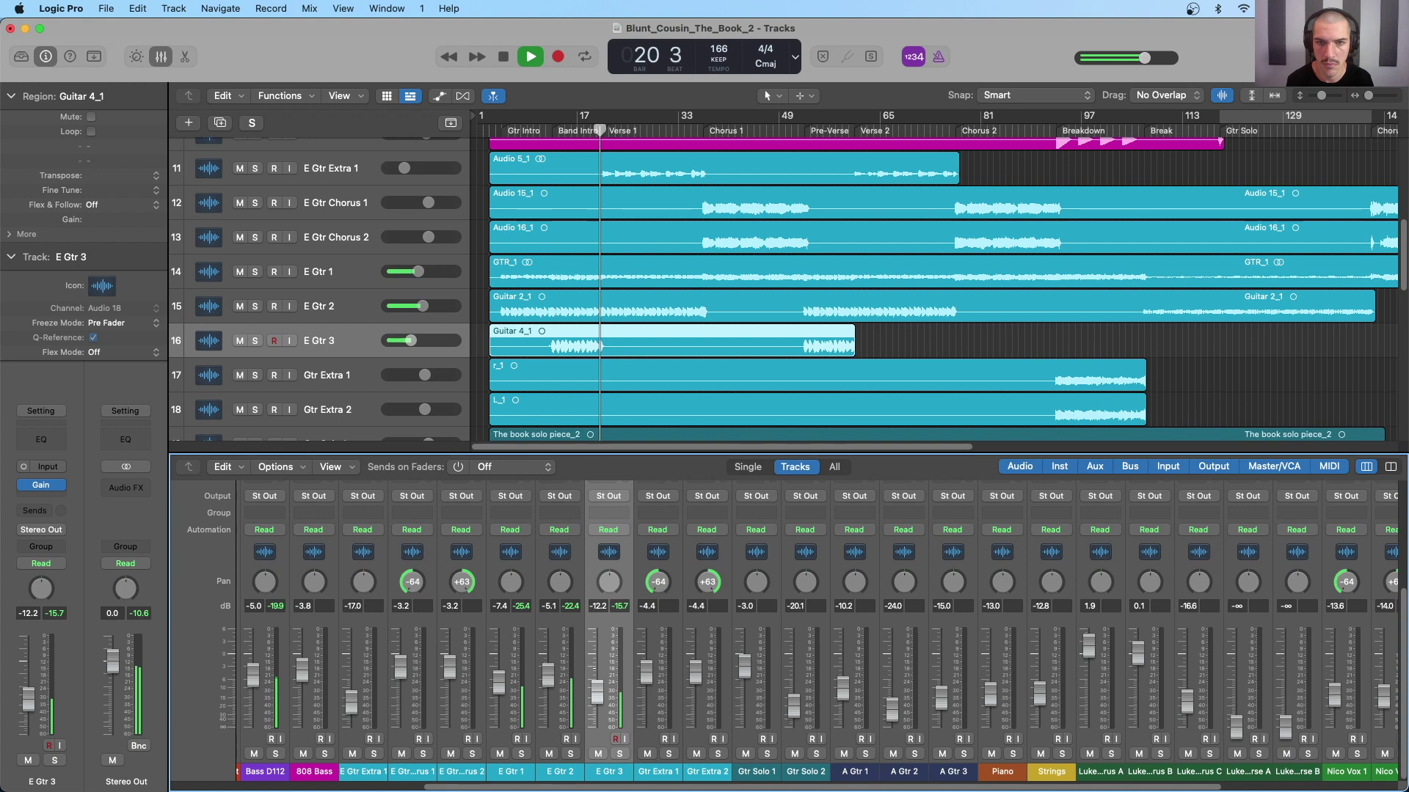
{"action": "key", "text": "space"}
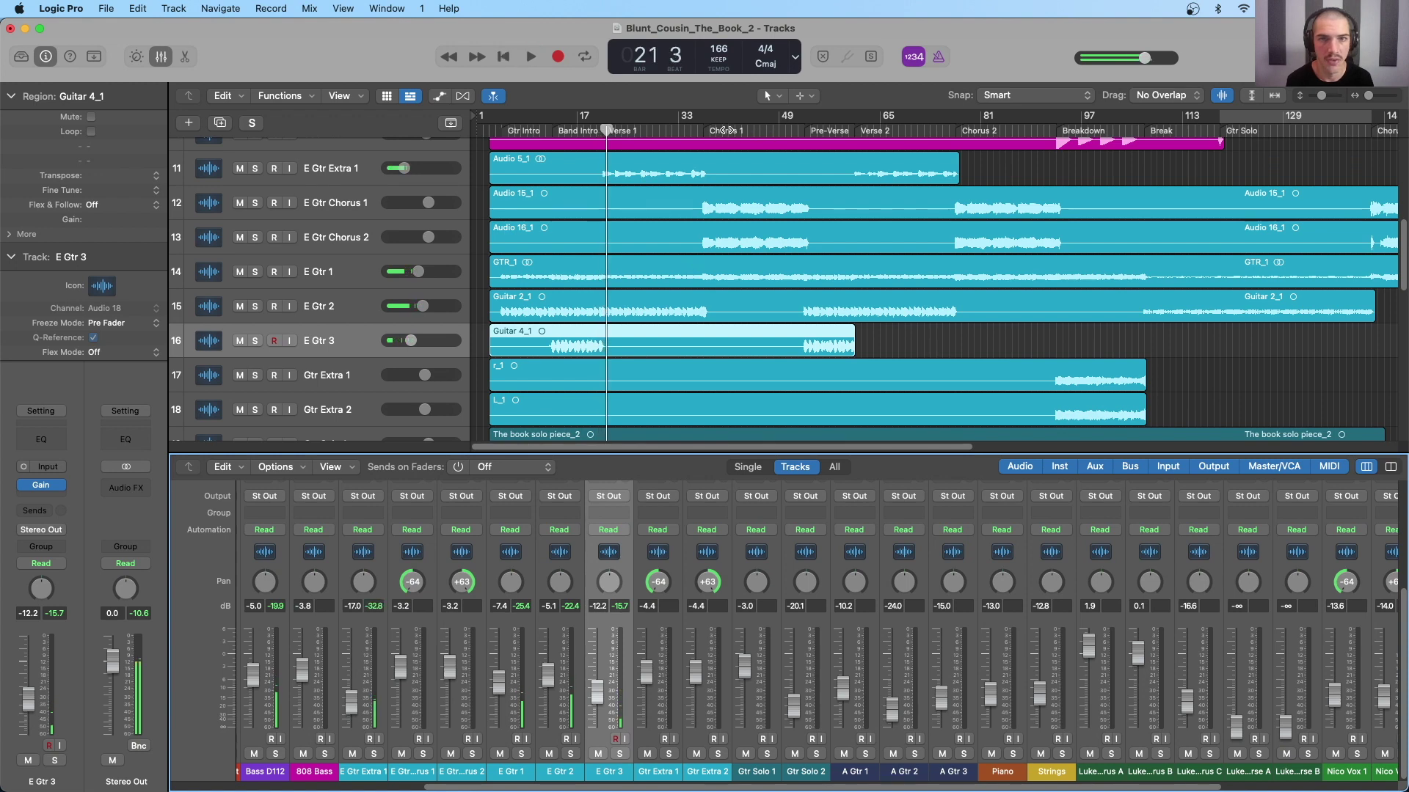
Play short passages of Chorus 1, the Band Intro and Verse 1 to compare the guitar balance between sections
{"action": "left_click", "coordinate": [722, 130]}
{"action": "key", "text": "space"}
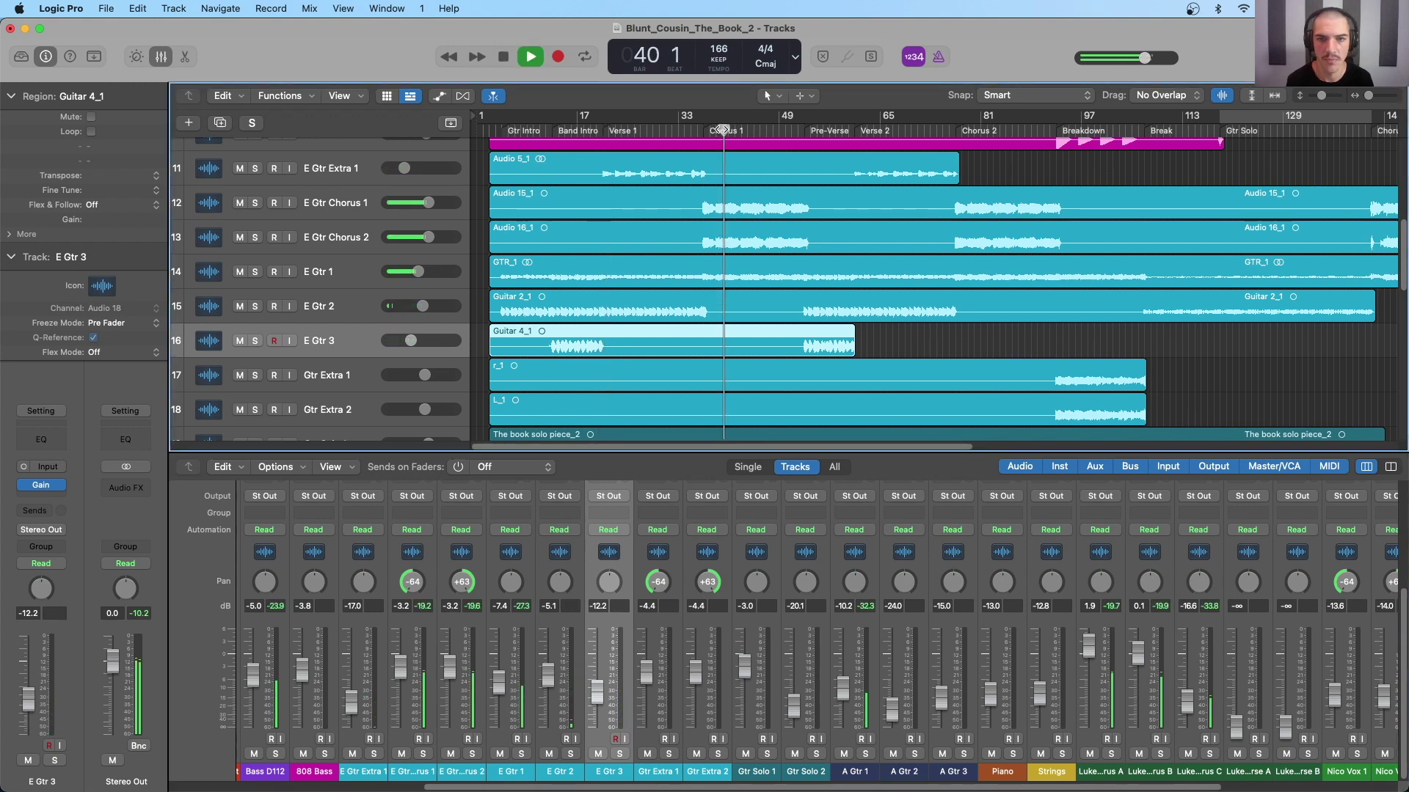
{"action": "left_click", "coordinate": [570, 131]}
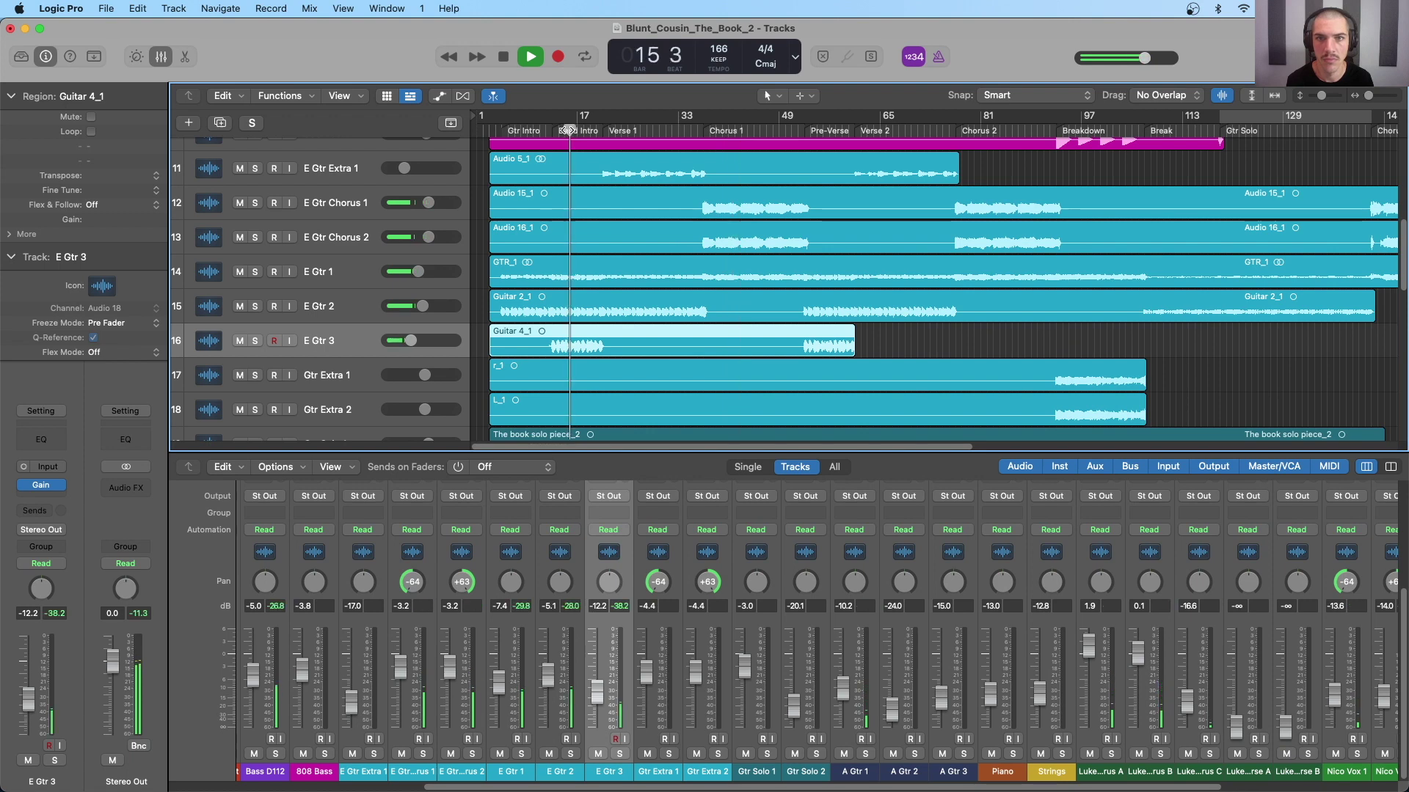
{"action": "key", "text": "space"}
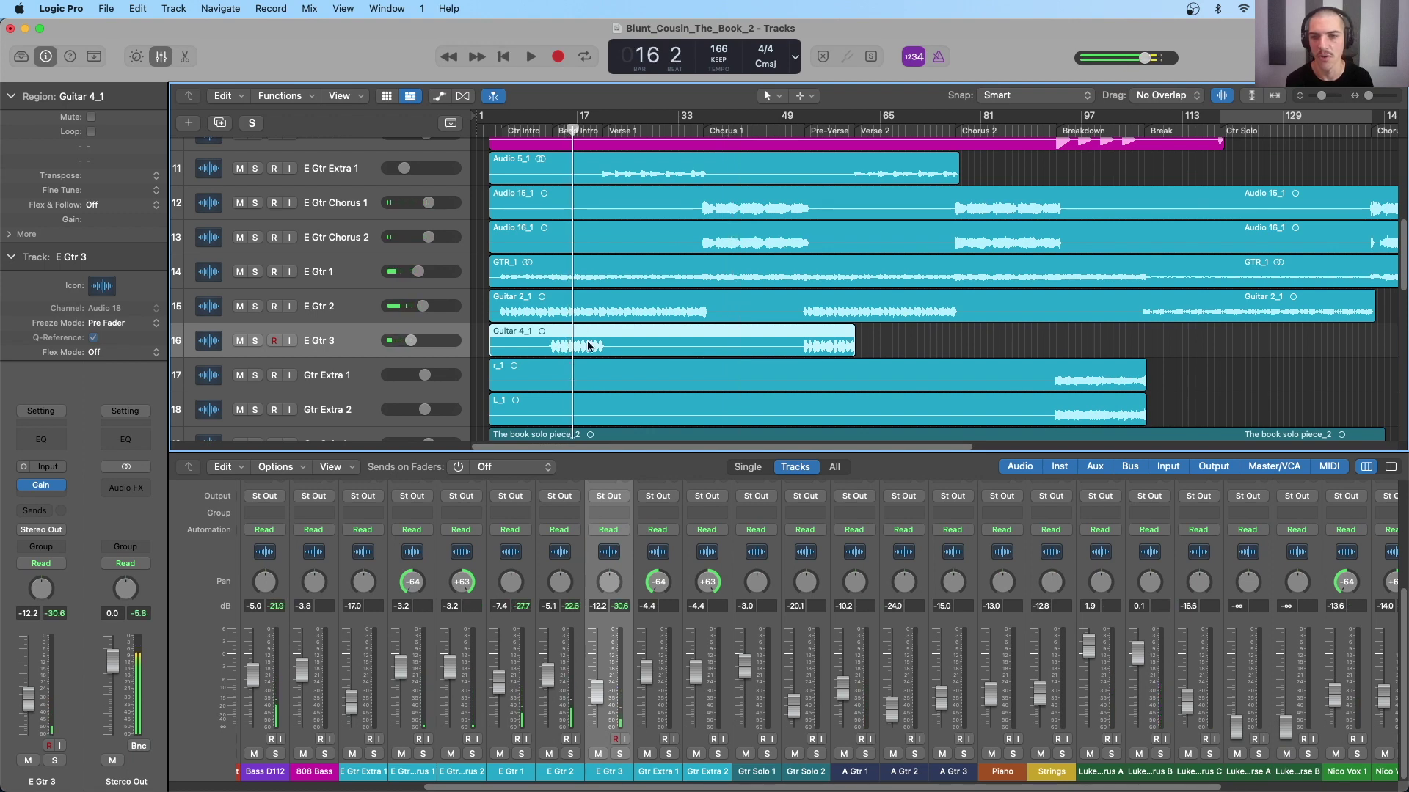
{"action": "left_click", "coordinate": [635, 131]}
{"action": "key", "text": "space"}
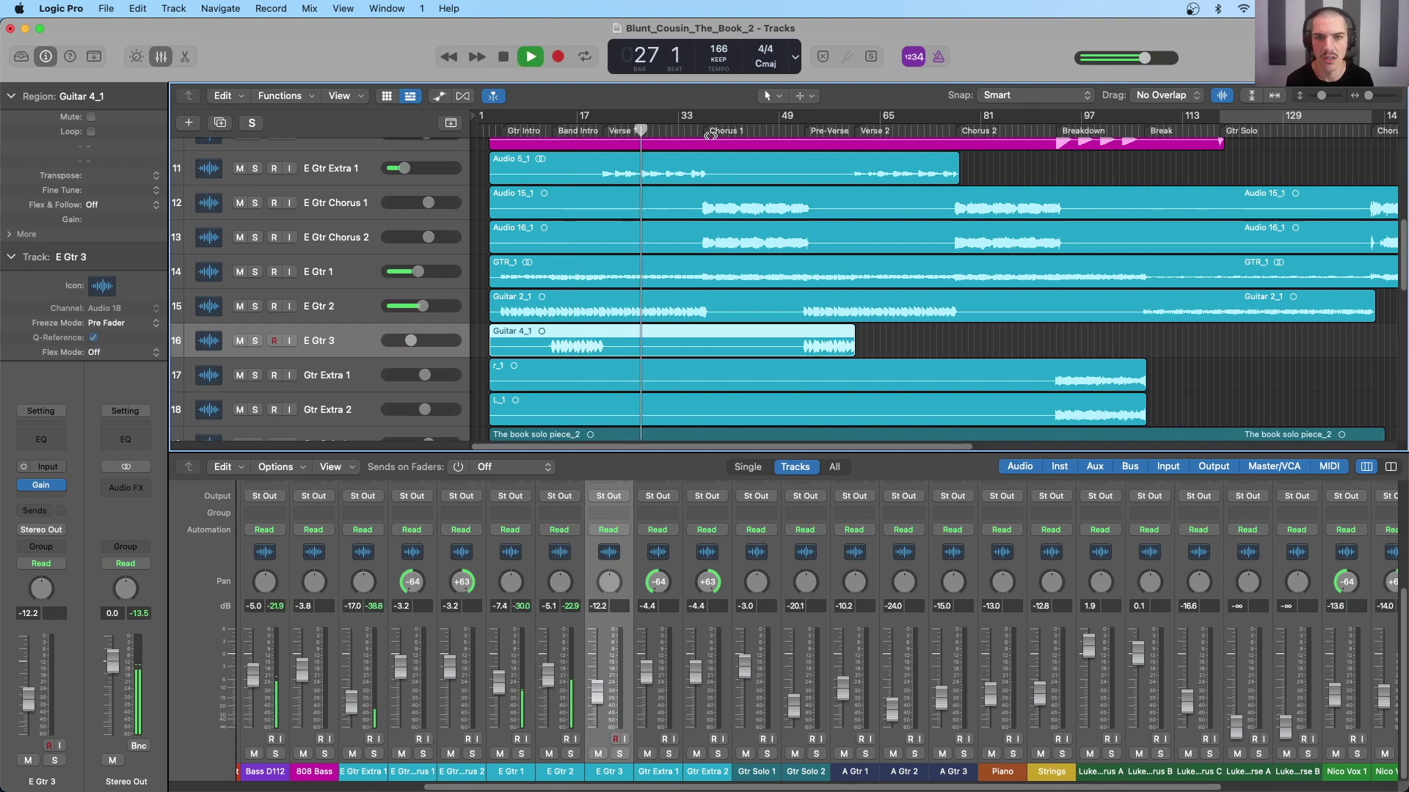
{"action": "key", "text": "space"}
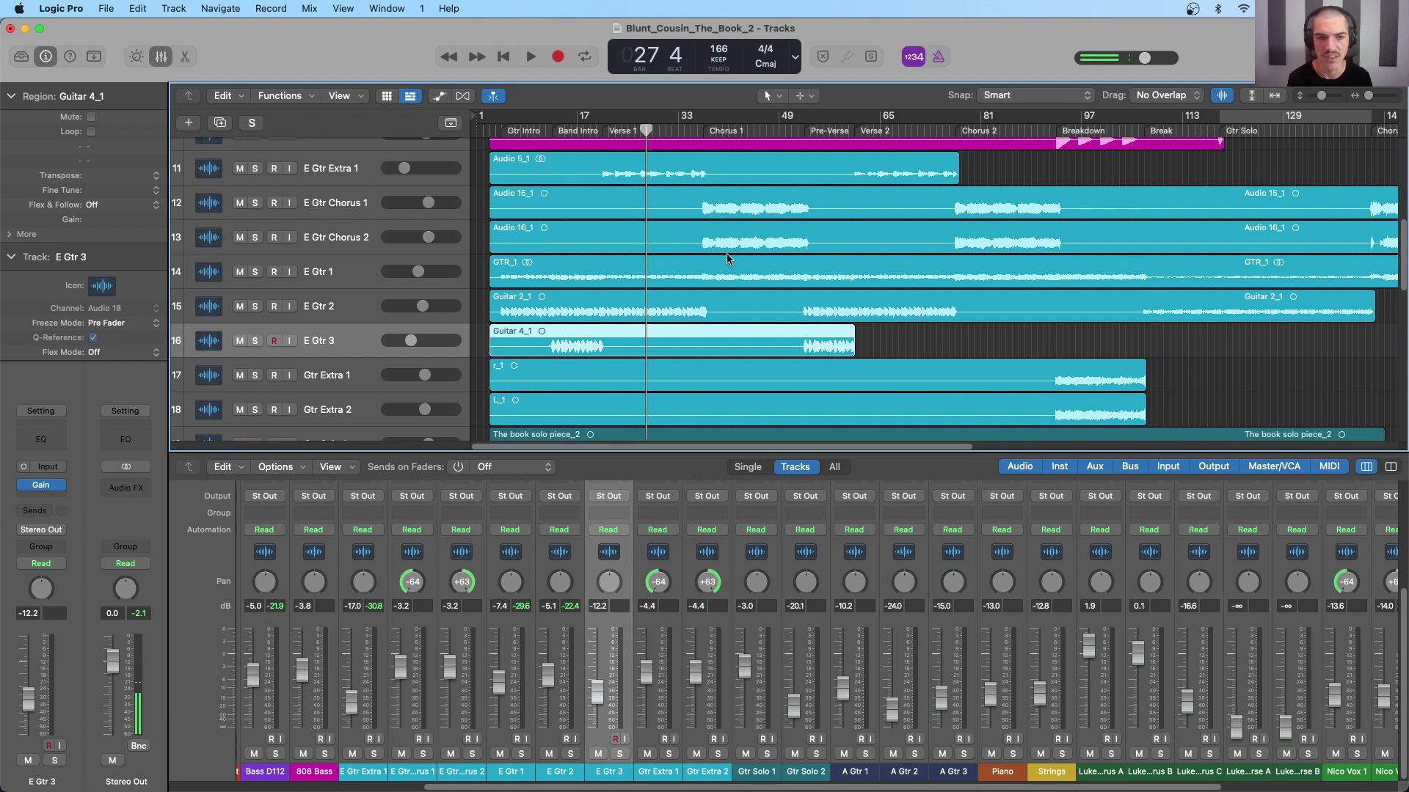
Play Verse 1 from bar 21, raise the Verse A lead vocal to 0.0 dB and Verse B to -4.1 dB, and stop playback
{"action": "scroll", "coordinate": [665, 248], "scroll_direction": "down", "scroll_amount": 15}
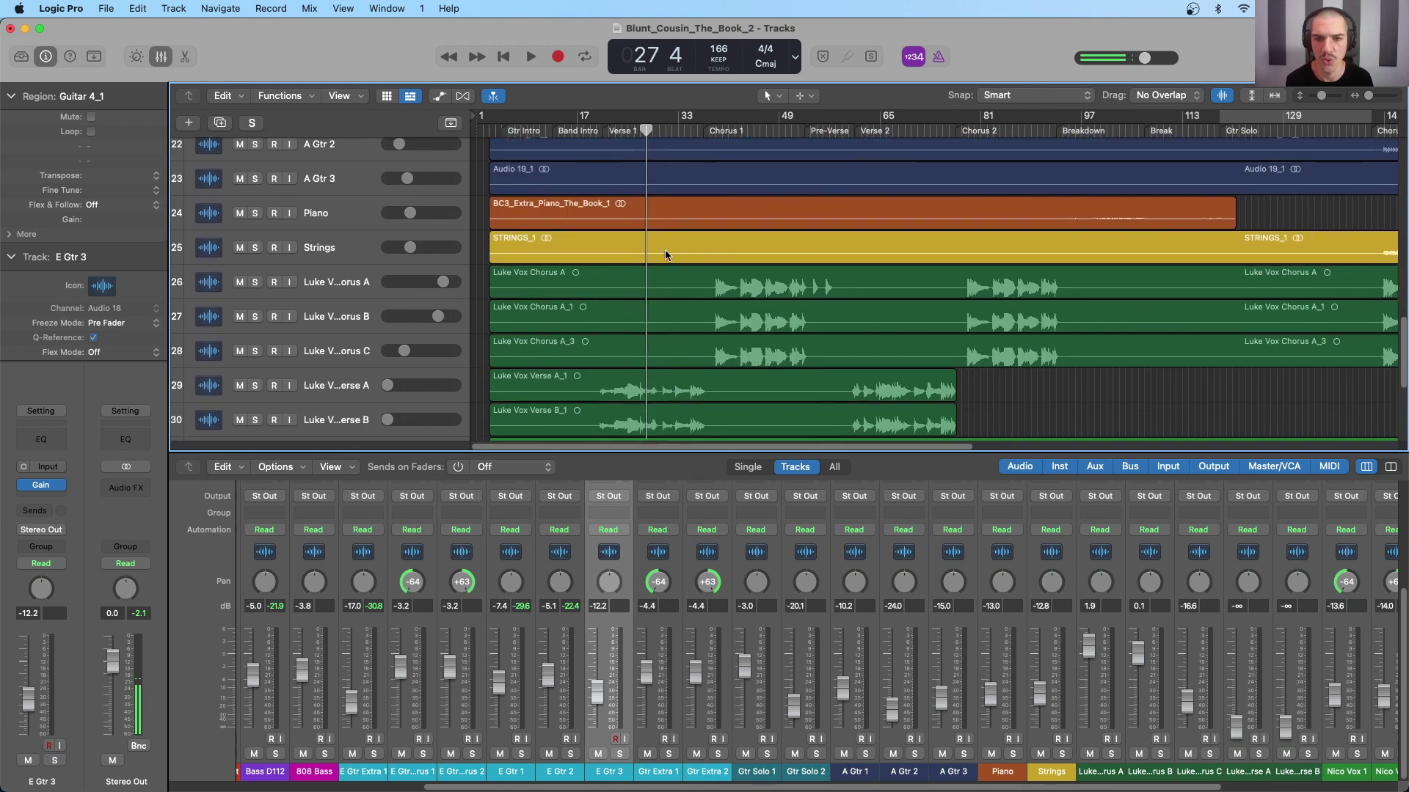
{"action": "left_click", "coordinate": [603, 131]}
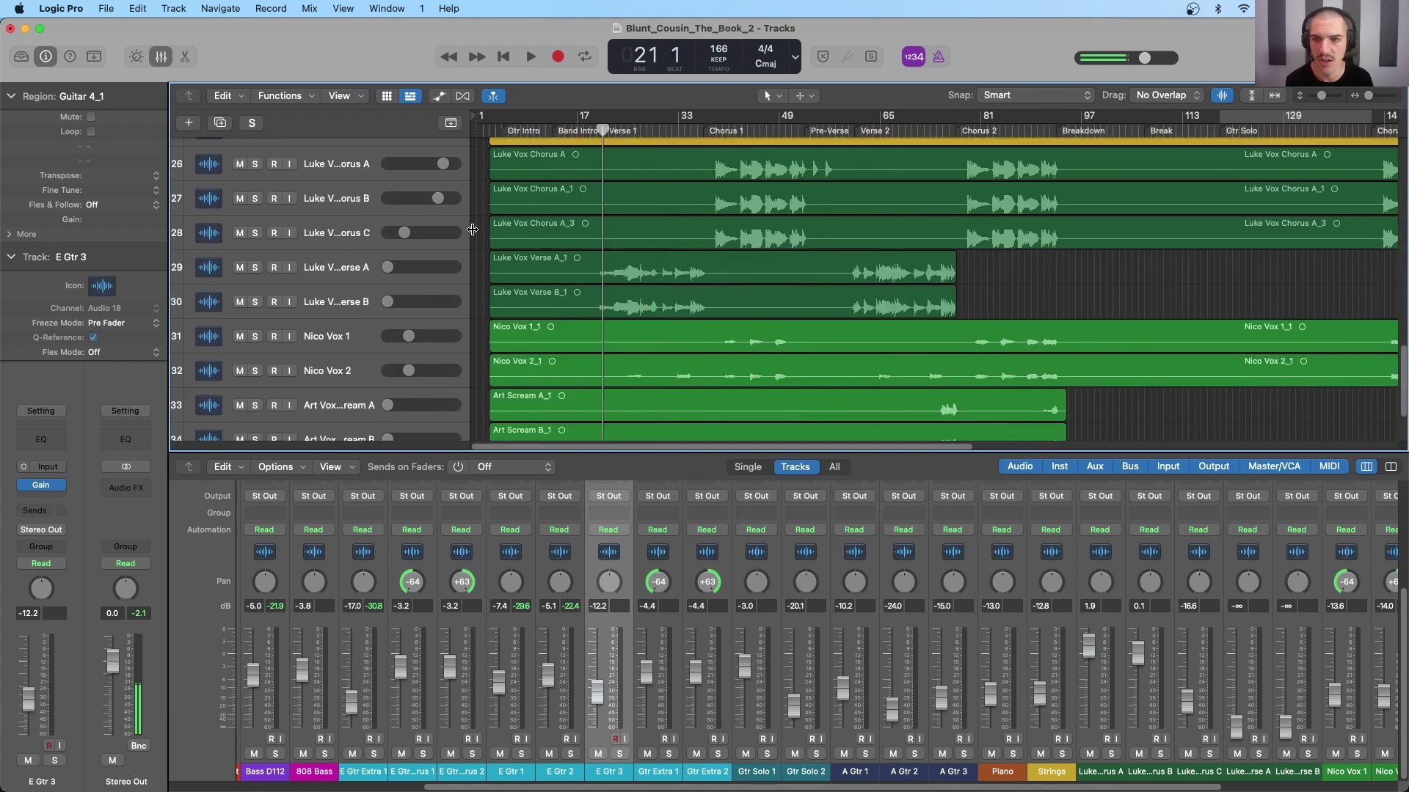
{"action": "left_click", "coordinate": [334, 271]}
{"action": "key", "text": "space"}
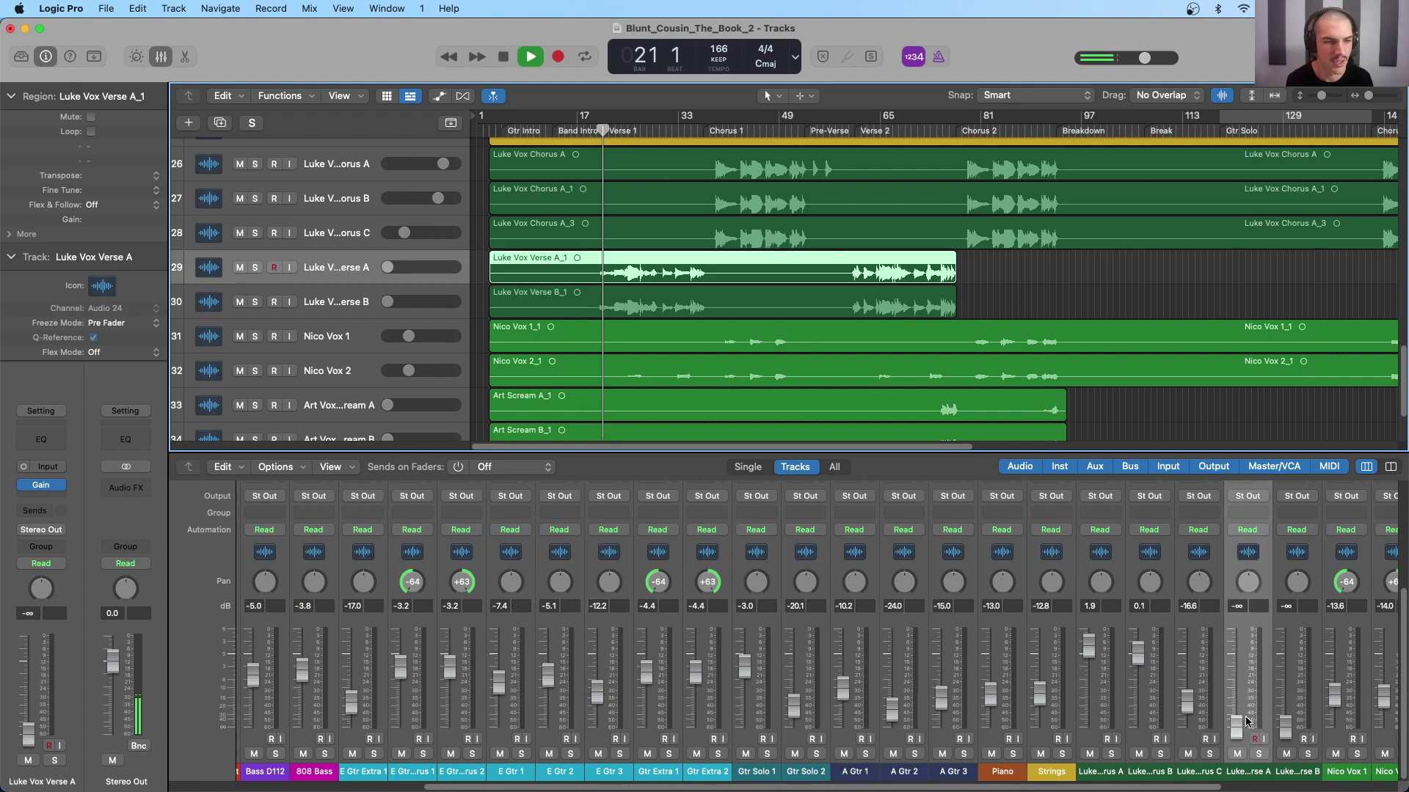
{"action": "left_click", "coordinate": [1238, 727], "text": "alt"}
{"action": "left_click_drag", "start_coordinate": [1303, 733], "coordinate": [1303, 679]}
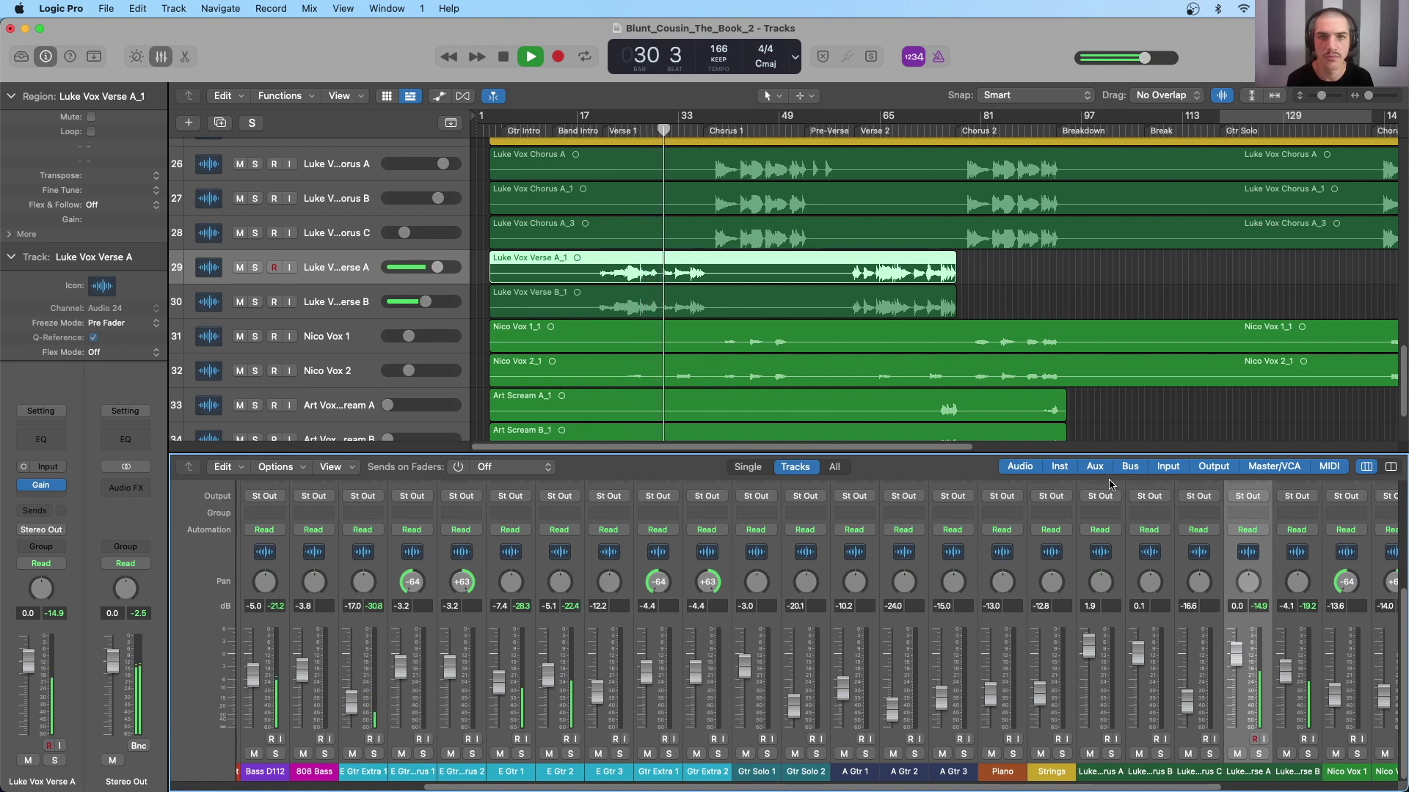
{"action": "key", "text": "space"}
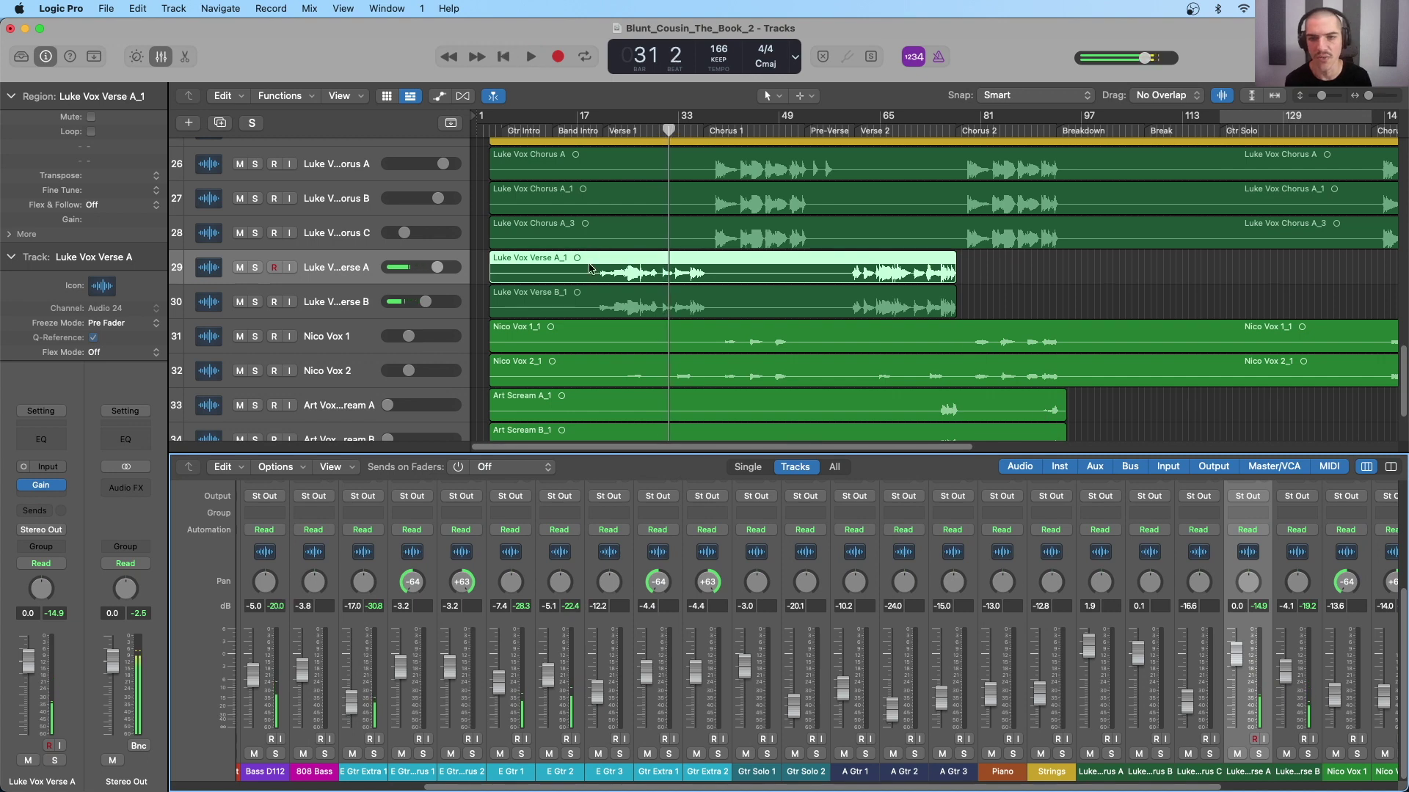
{"action": "left_click", "coordinate": [340, 307]}
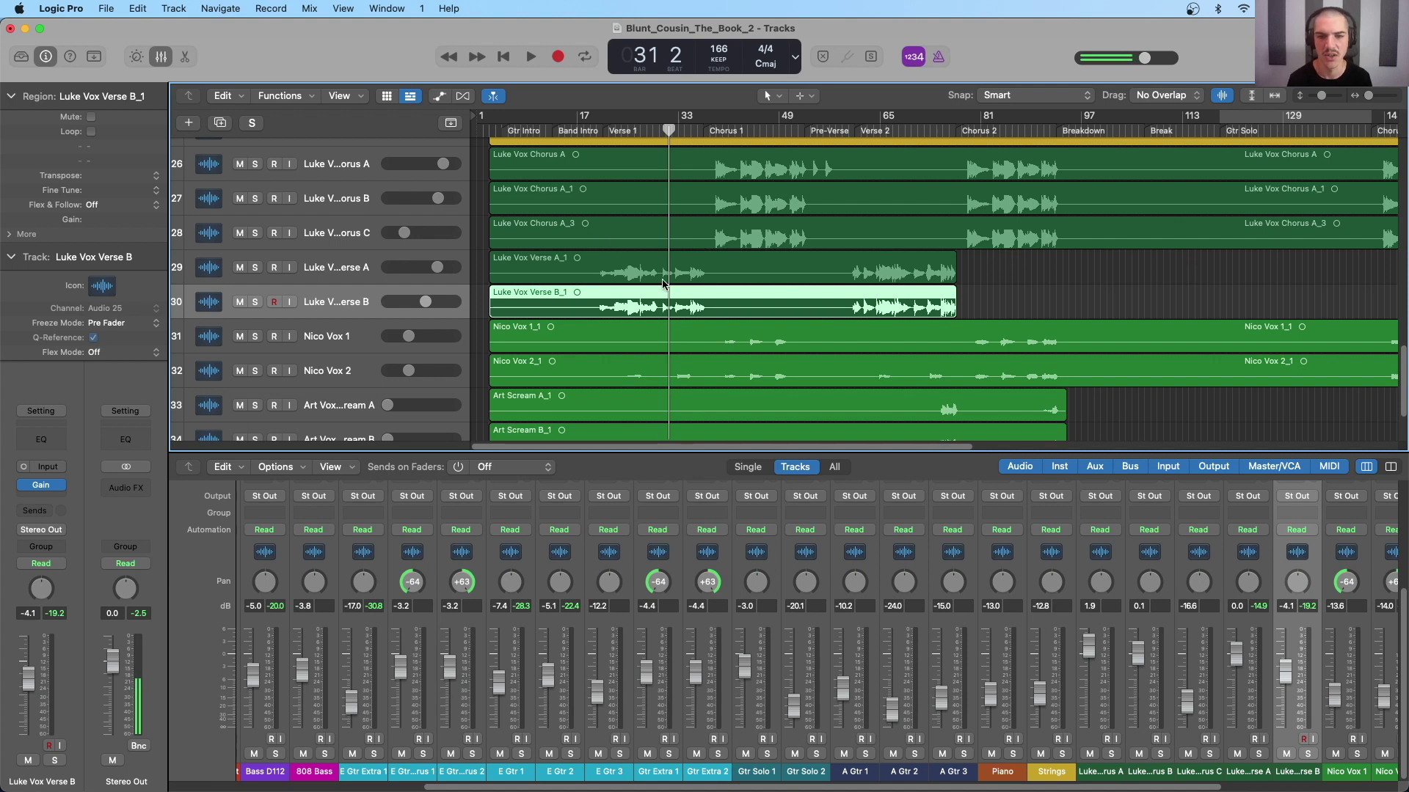
Place the playhead at bar 74 and pan the Scream A vocal to -64 and the Scream B vocal to +63
{"action": "scroll", "coordinate": [717, 273], "scroll_direction": "down", "scroll_amount": 3}
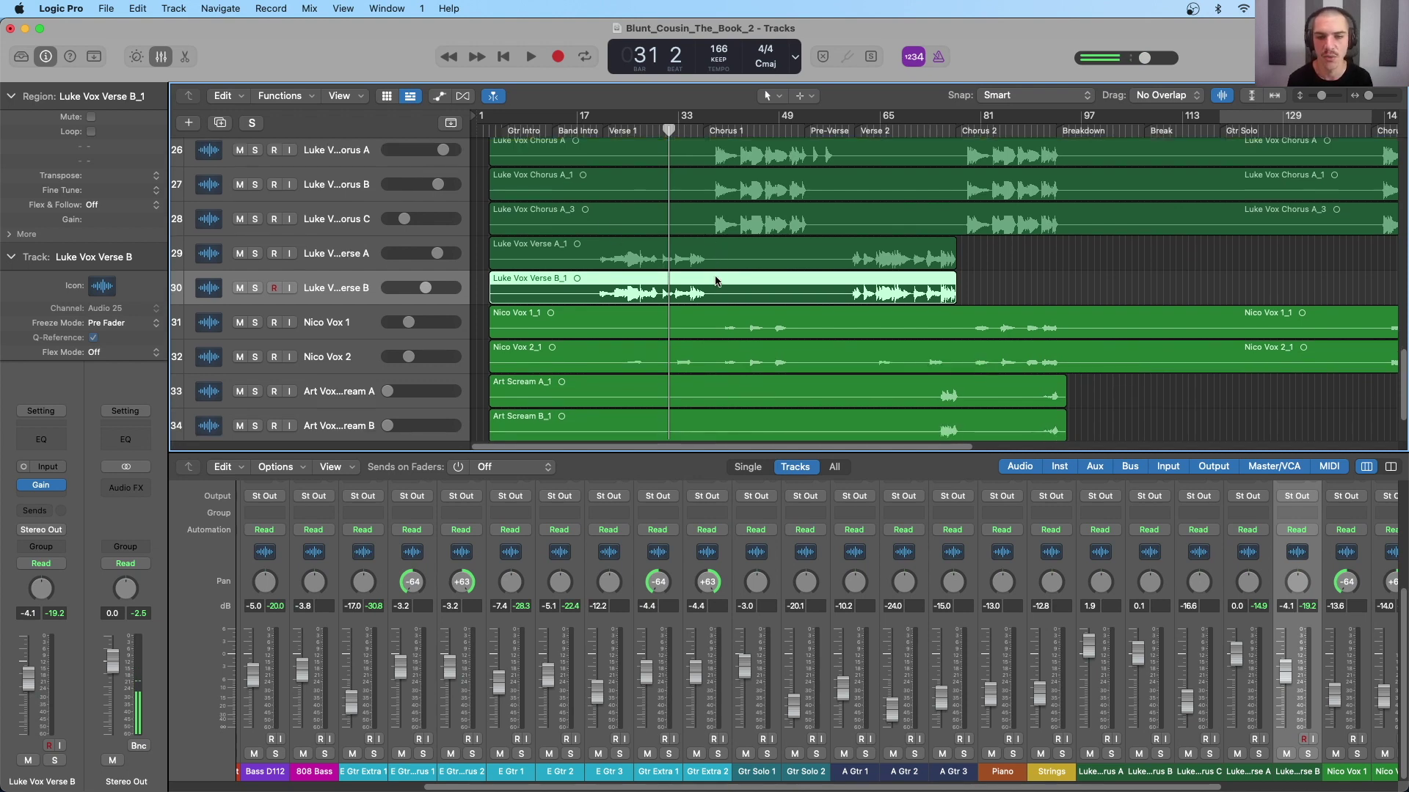
{"action": "scroll", "coordinate": [722, 283], "scroll_direction": "up", "scroll_amount": 4}
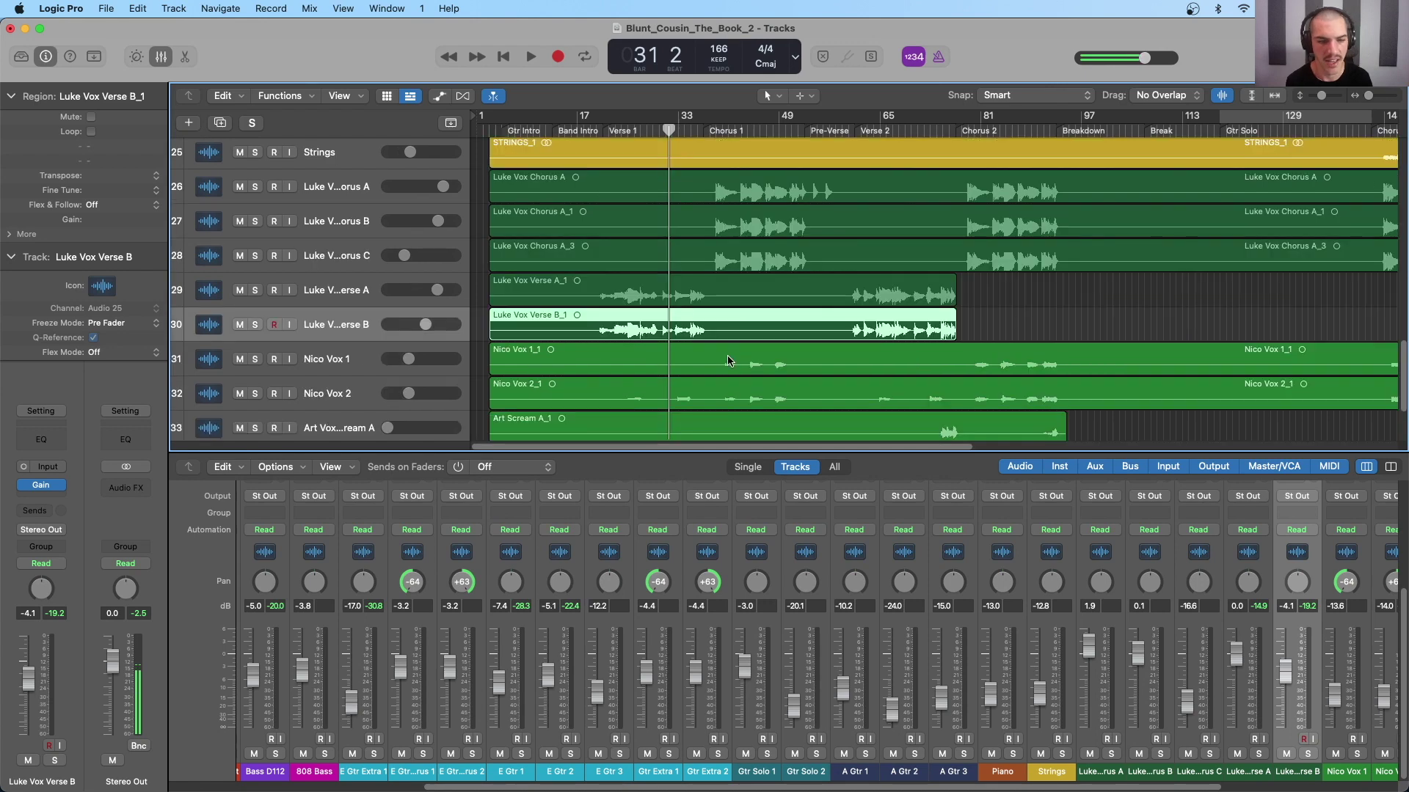
{"action": "scroll", "coordinate": [764, 540], "scroll_direction": "right", "scroll_amount": 5}
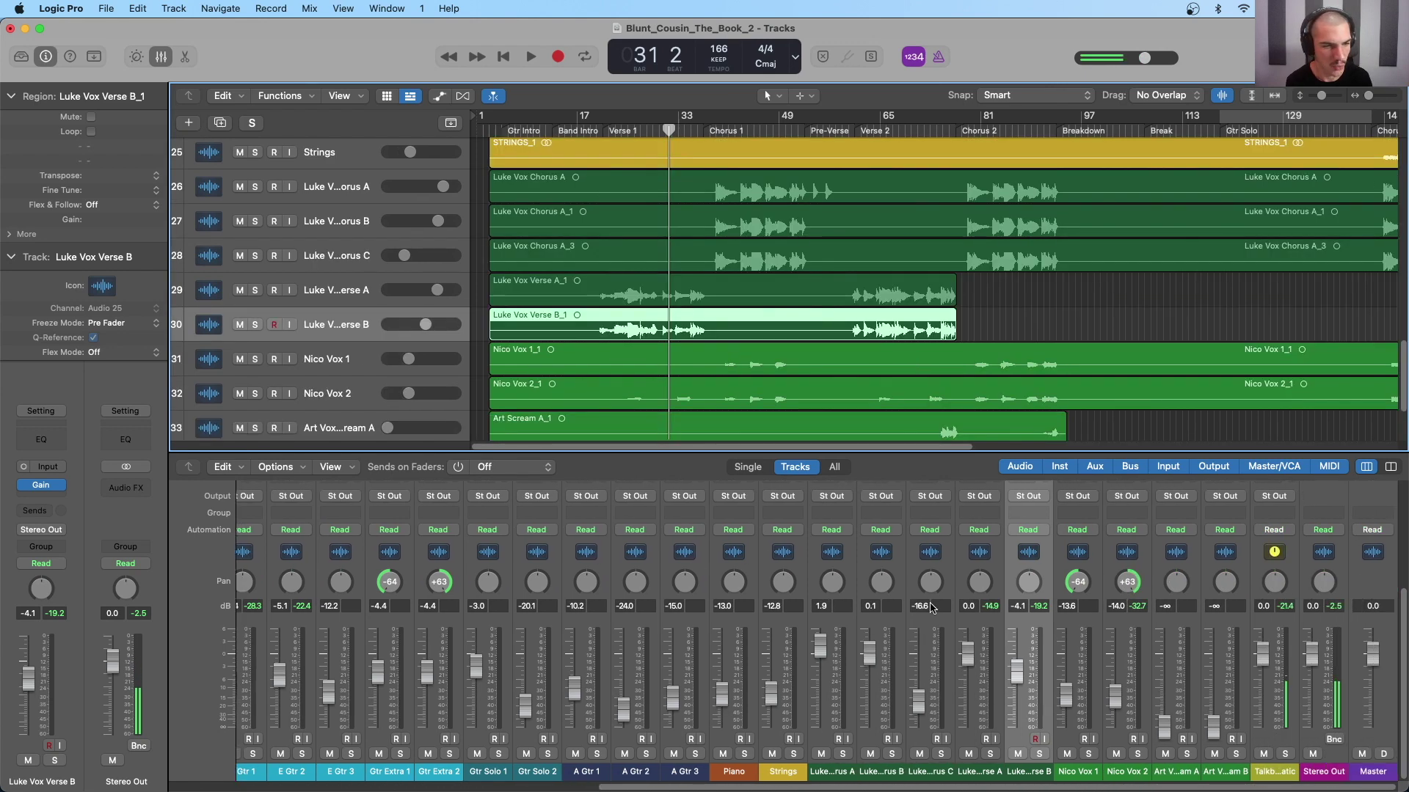
{"action": "left_click", "coordinate": [1042, 429]}
{"action": "scroll", "coordinate": [1025, 395], "scroll_direction": "down", "scroll_amount": 3}
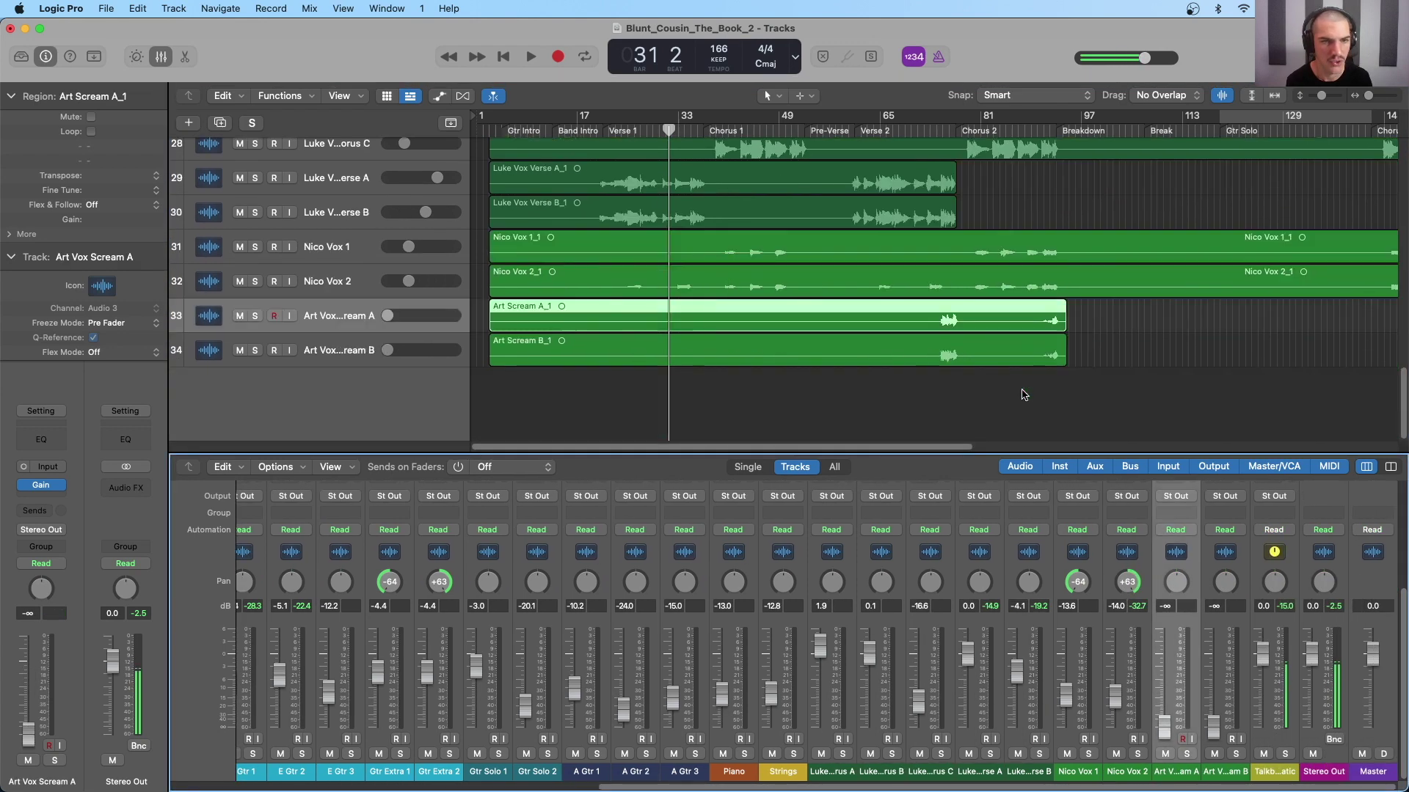
{"action": "left_click", "coordinate": [936, 131]}
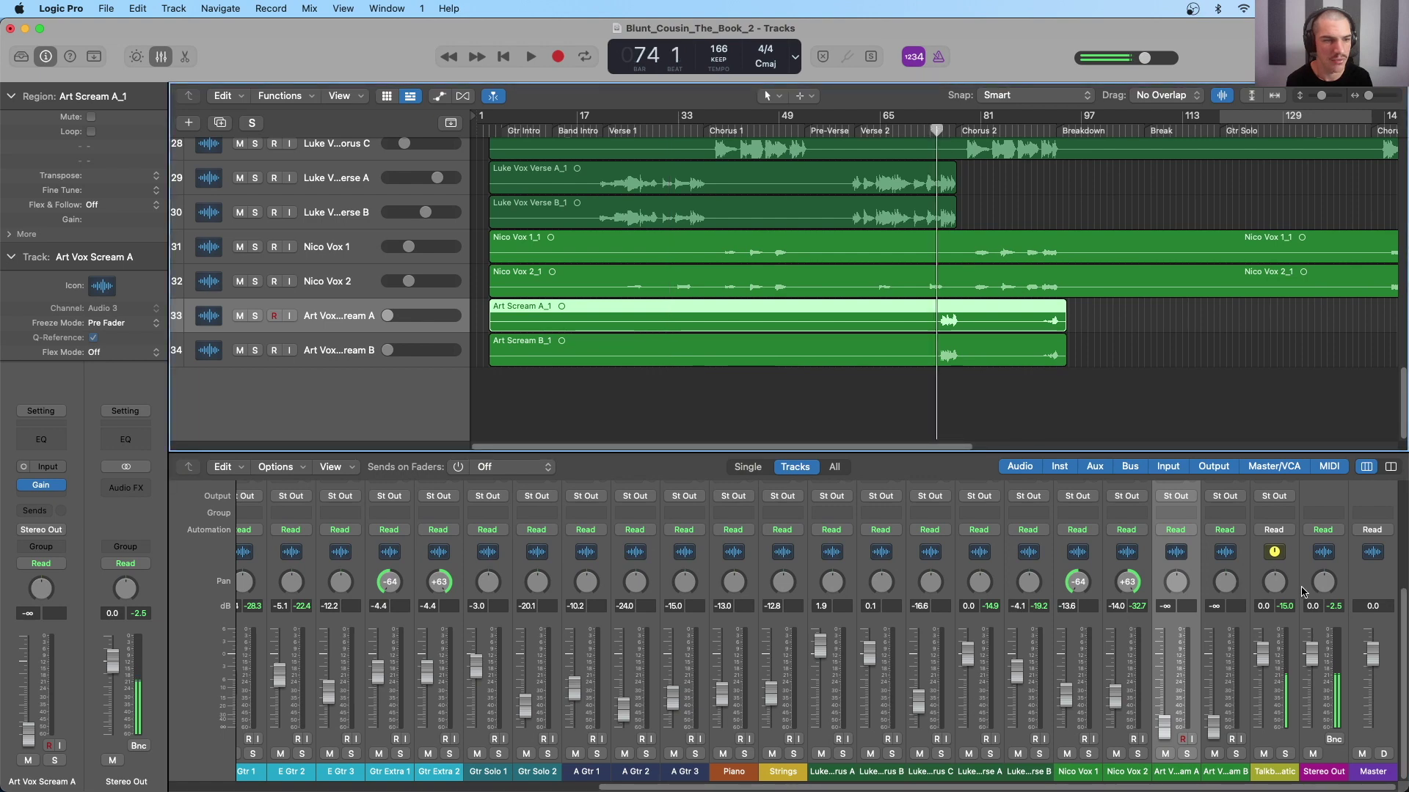
{"action": "left_click_drag", "start_coordinate": [1176, 582], "coordinate": [1177, 609]}
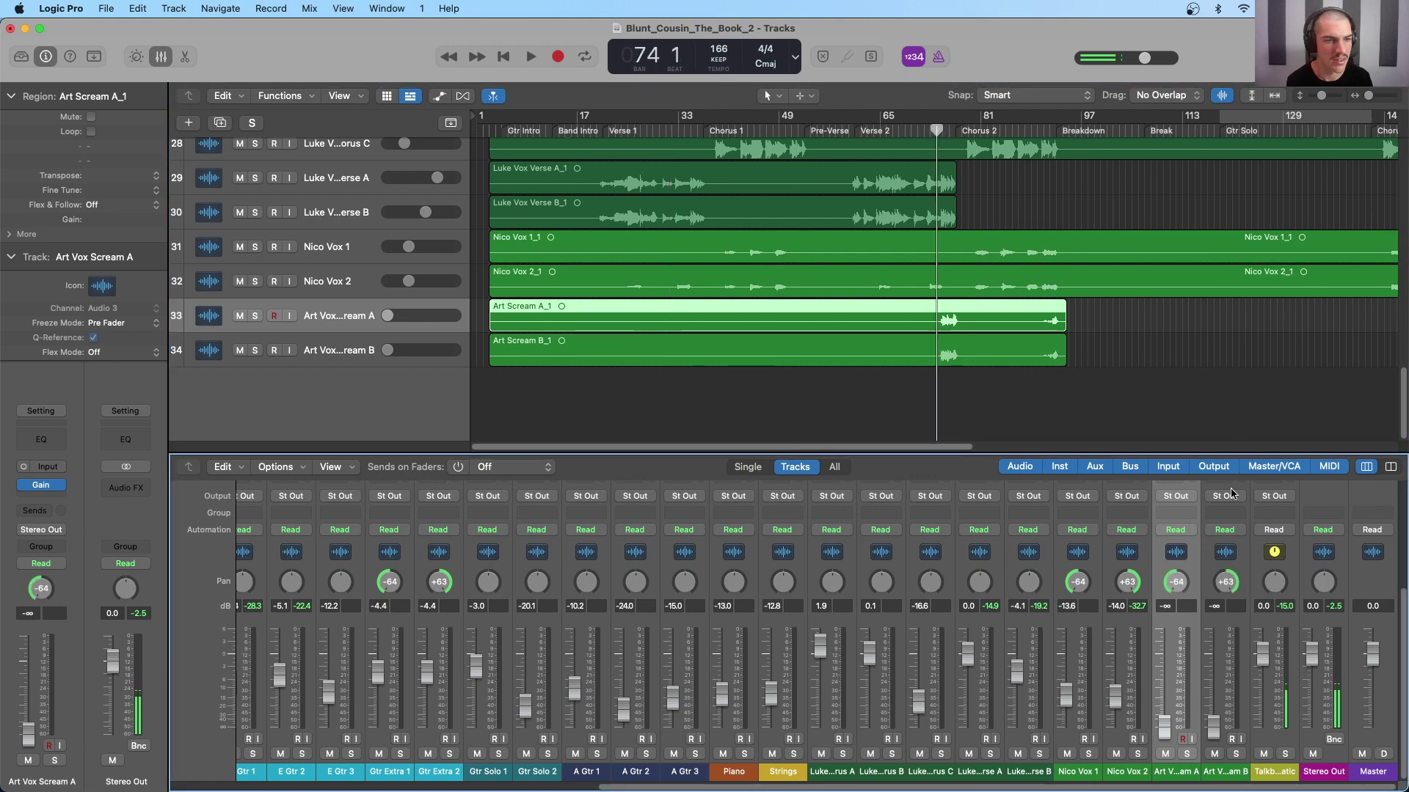
Play from bar 74, raise both scream vocal faders together to -5.5 dB, and replay the passage to check the level
{"action": "left_click", "coordinate": [1245, 565], "text": "shift"}
{"action": "key", "text": "space"}
{"action": "left_click_drag", "start_coordinate": [1166, 723], "coordinate": [1167, 697]}
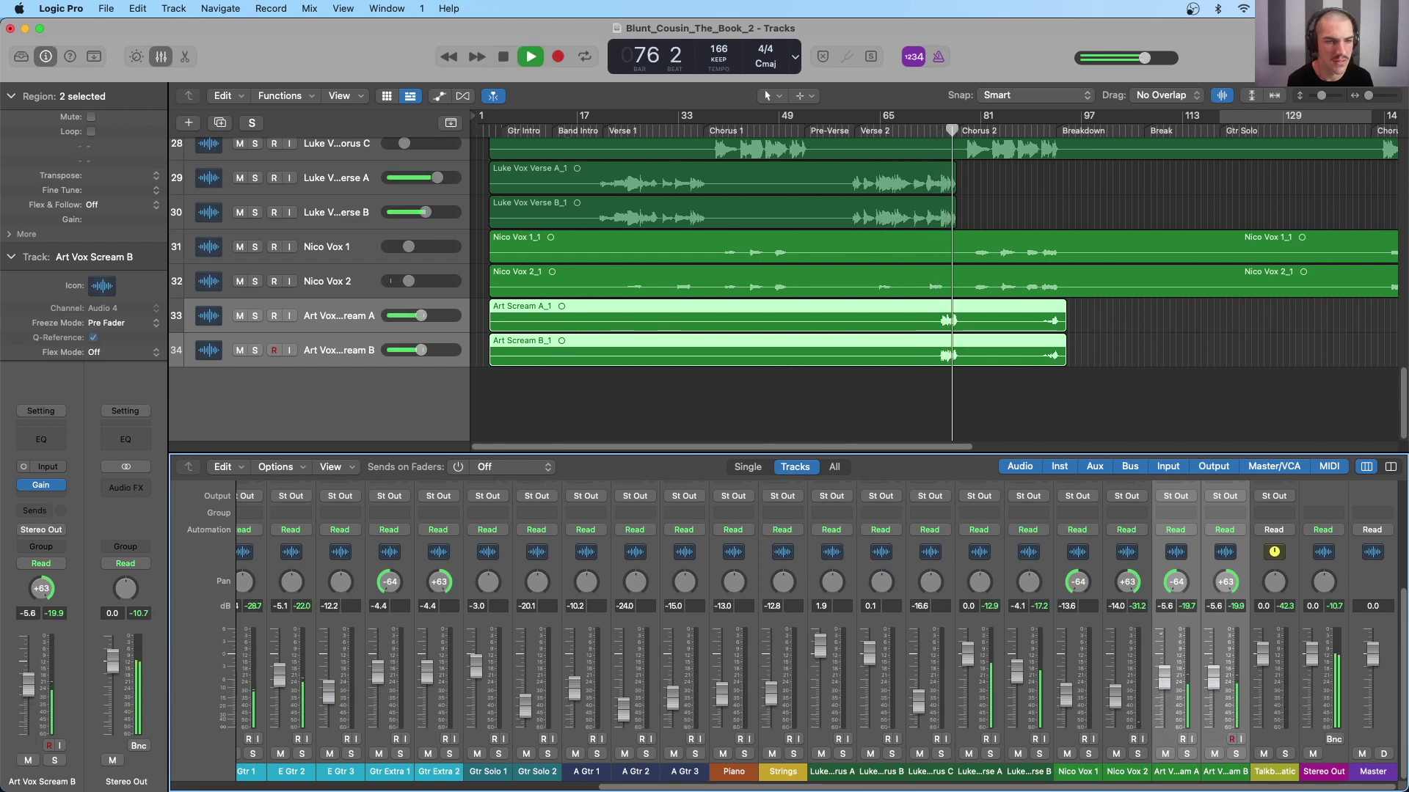
{"action": "key", "text": "space"}
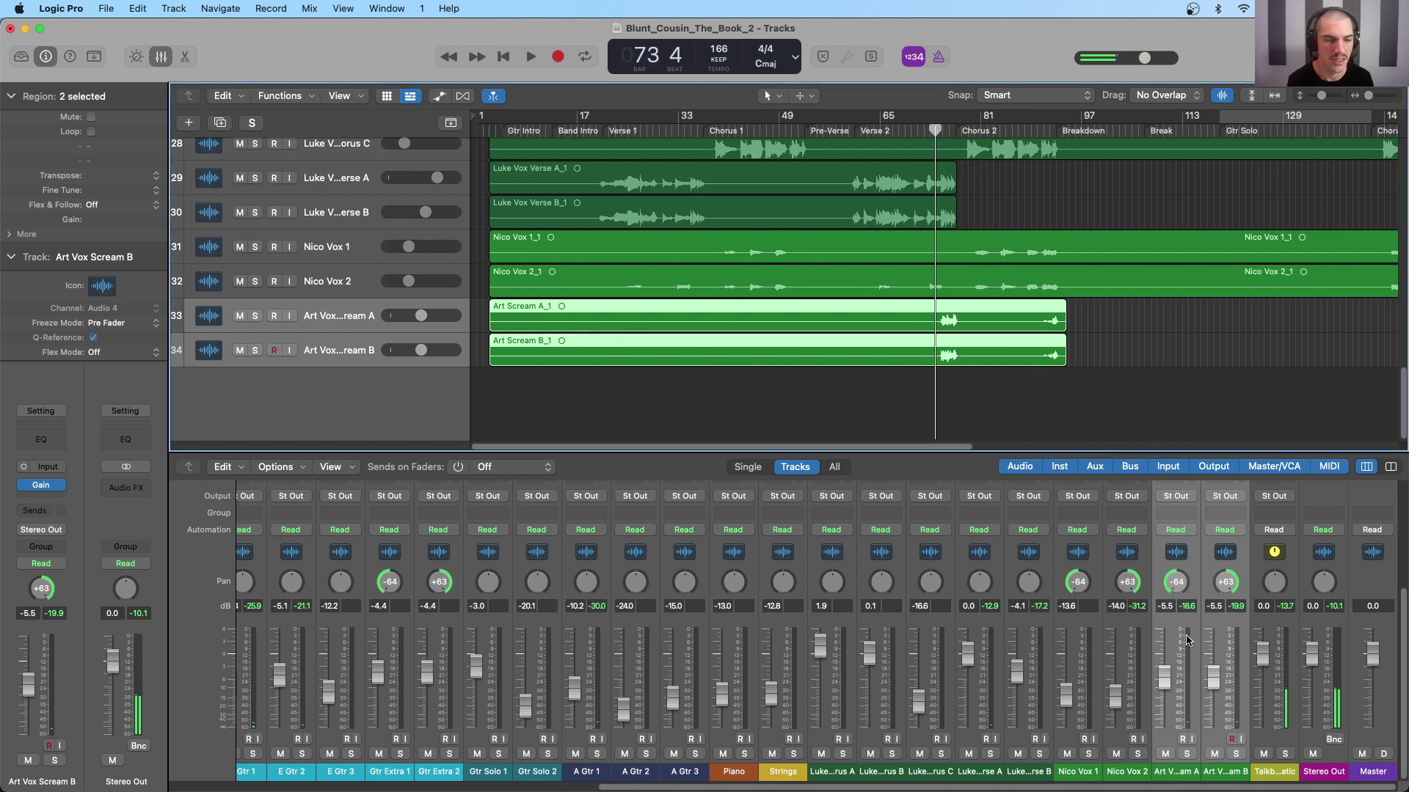
{"action": "key", "text": "space"}
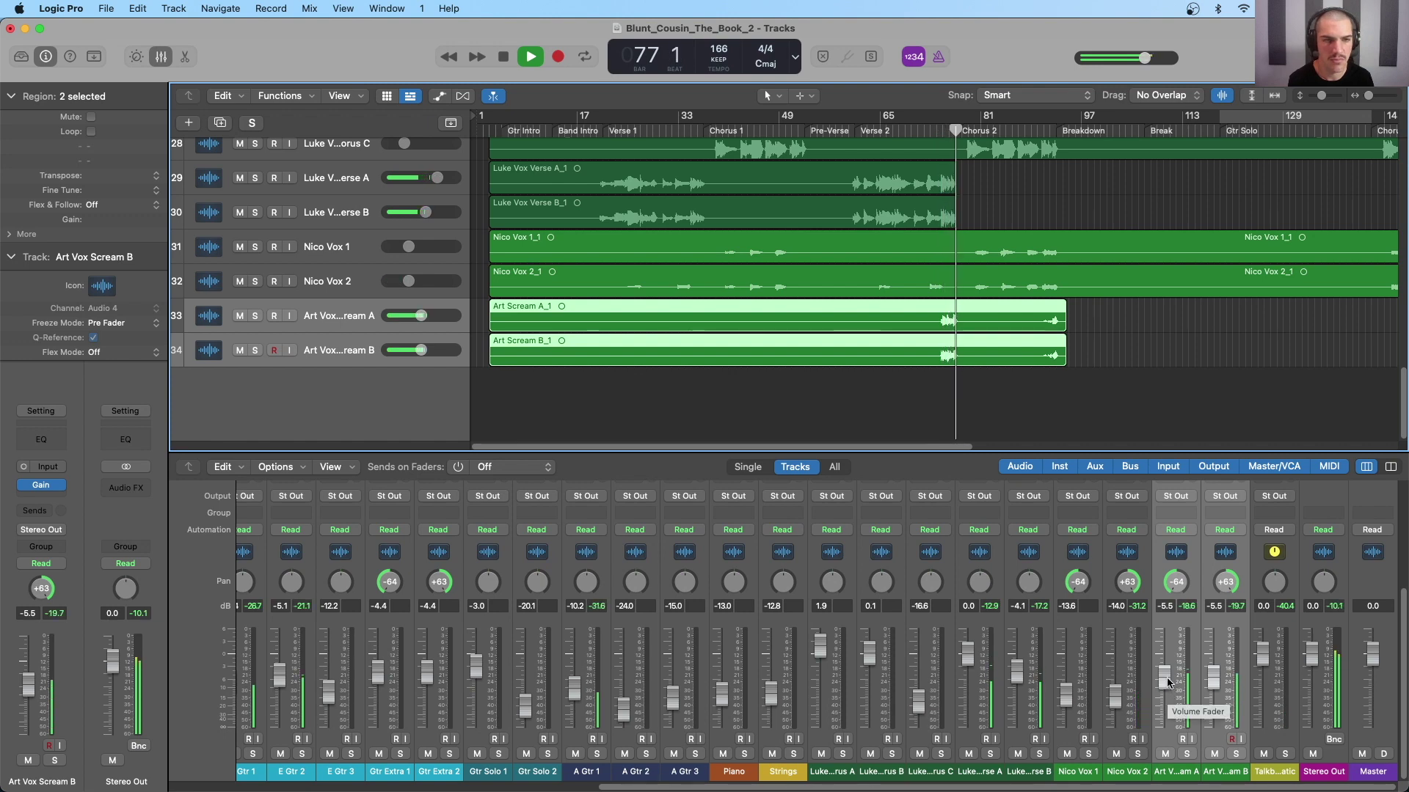
{"action": "key", "text": "space"}
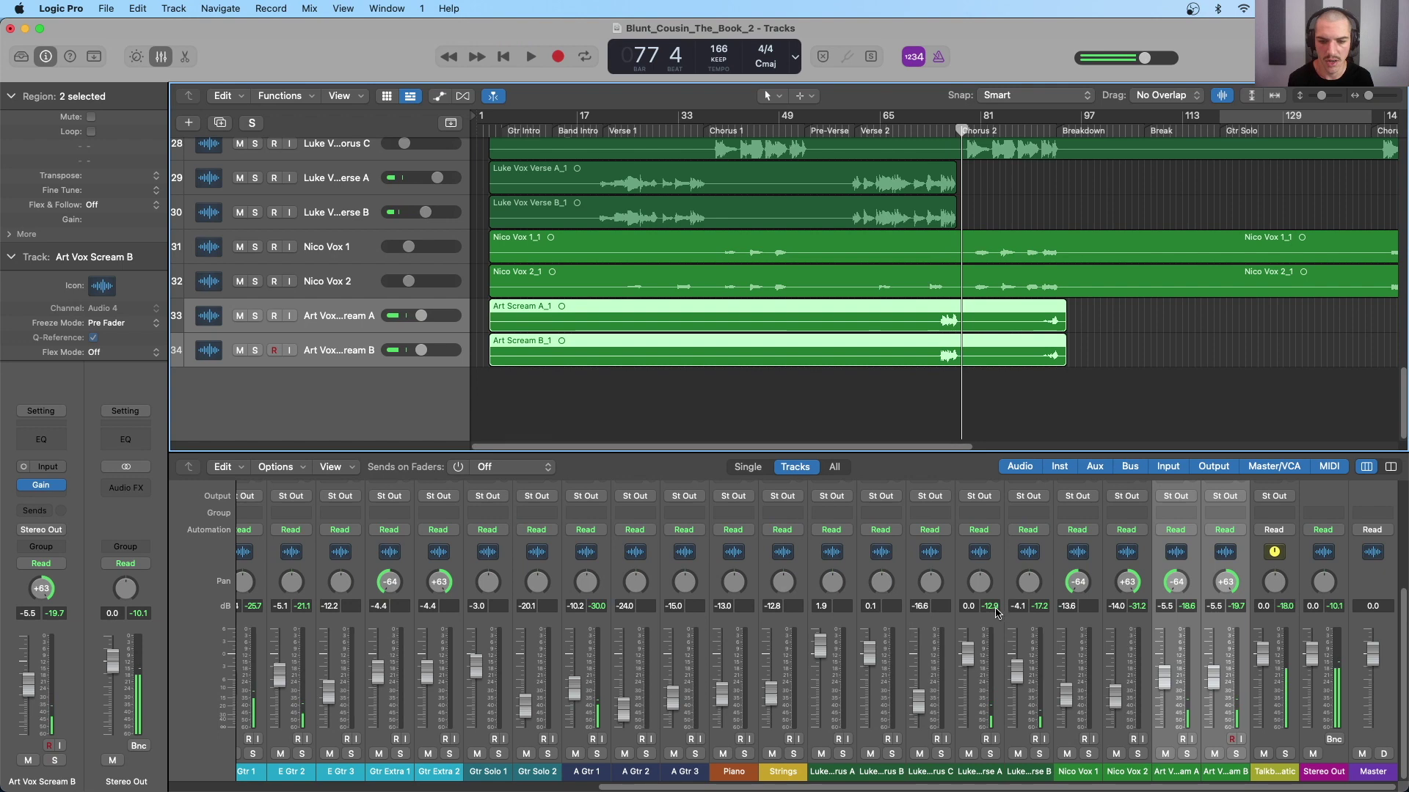
Review the channel levels across the mixer and deselect the two scream regions
{"action": "scroll", "coordinate": [985, 616], "scroll_direction": "left", "scroll_amount": 10}
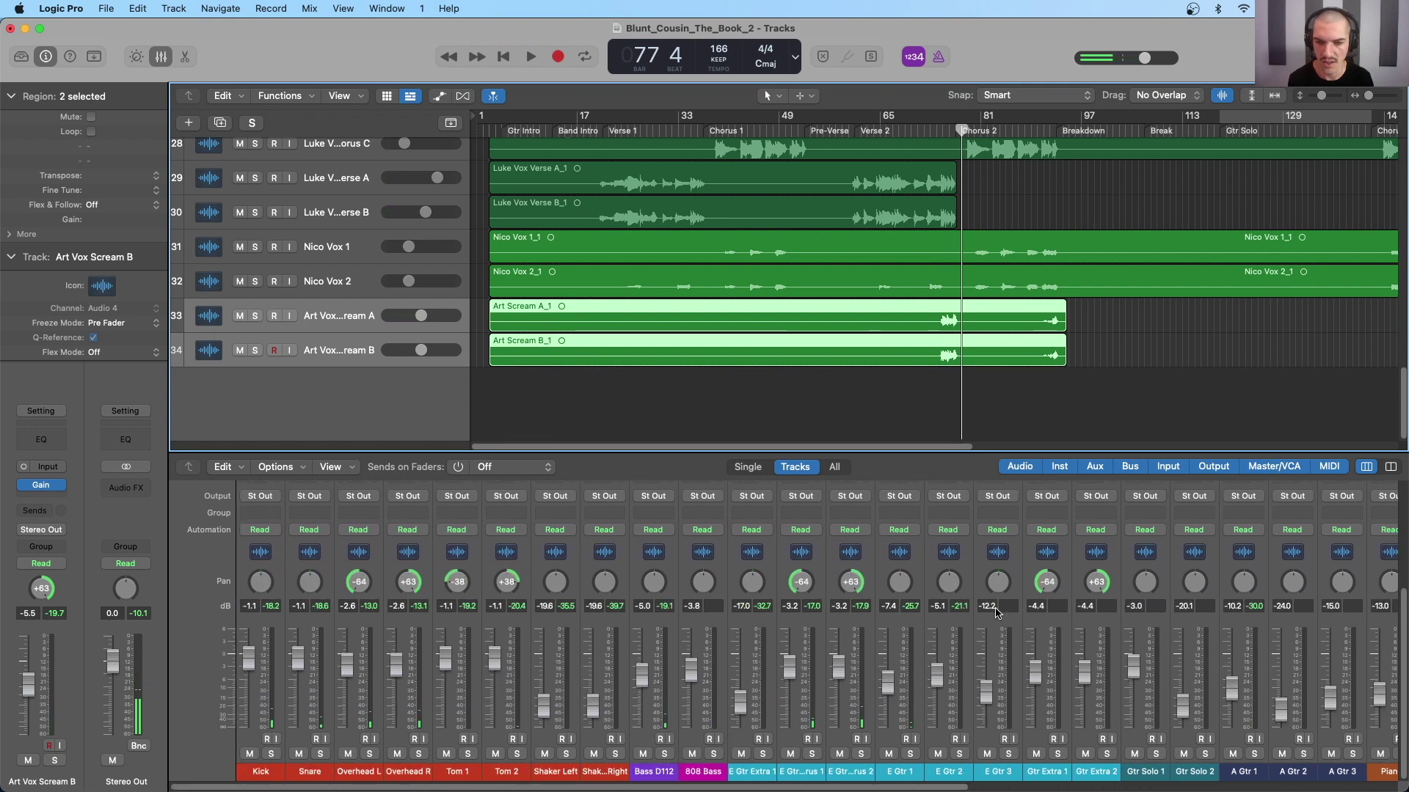
{"action": "scroll", "coordinate": [820, 632], "scroll_direction": "right", "scroll_amount": 3}
{"action": "scroll", "coordinate": [820, 632], "scroll_direction": "right", "scroll_amount": 12}
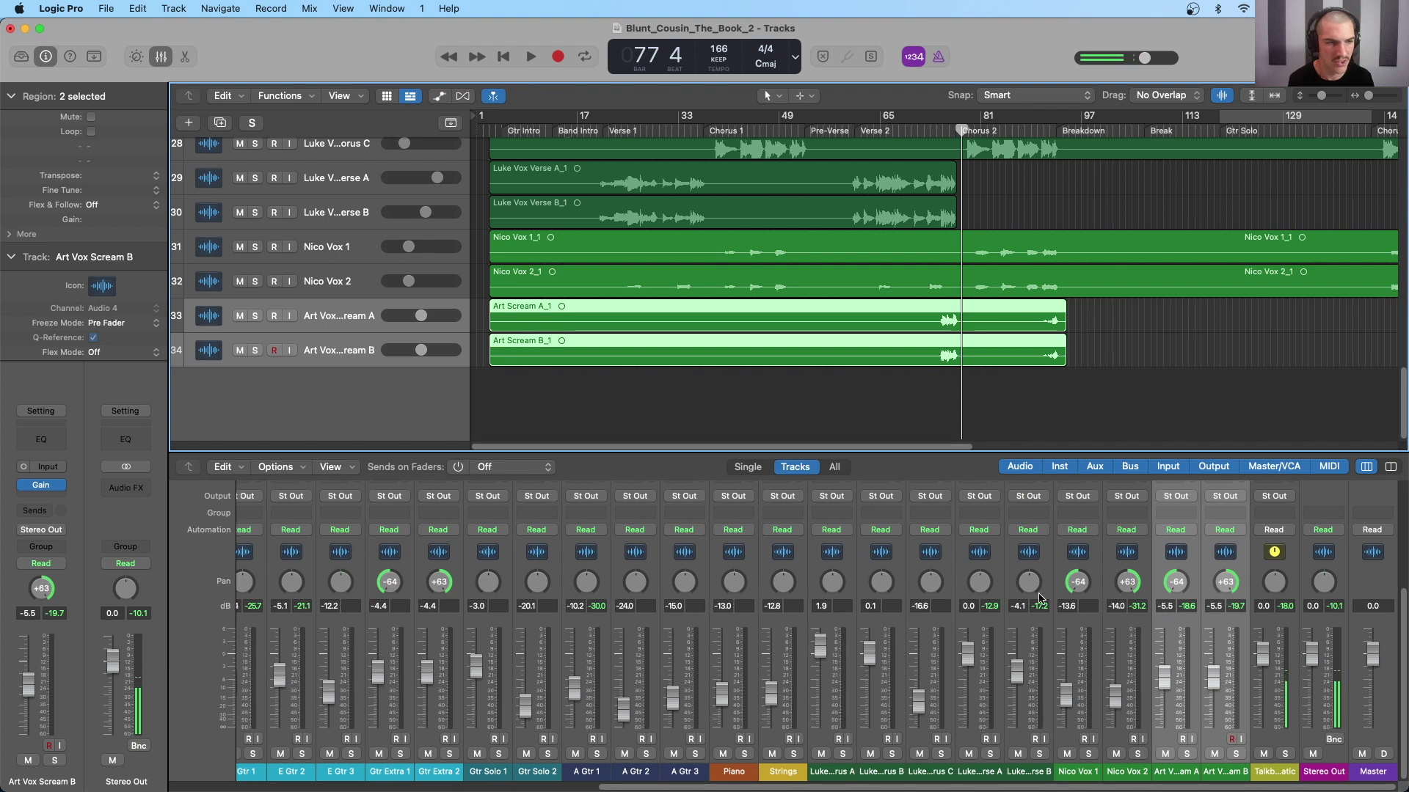
{"action": "left_click", "coordinate": [906, 407]}
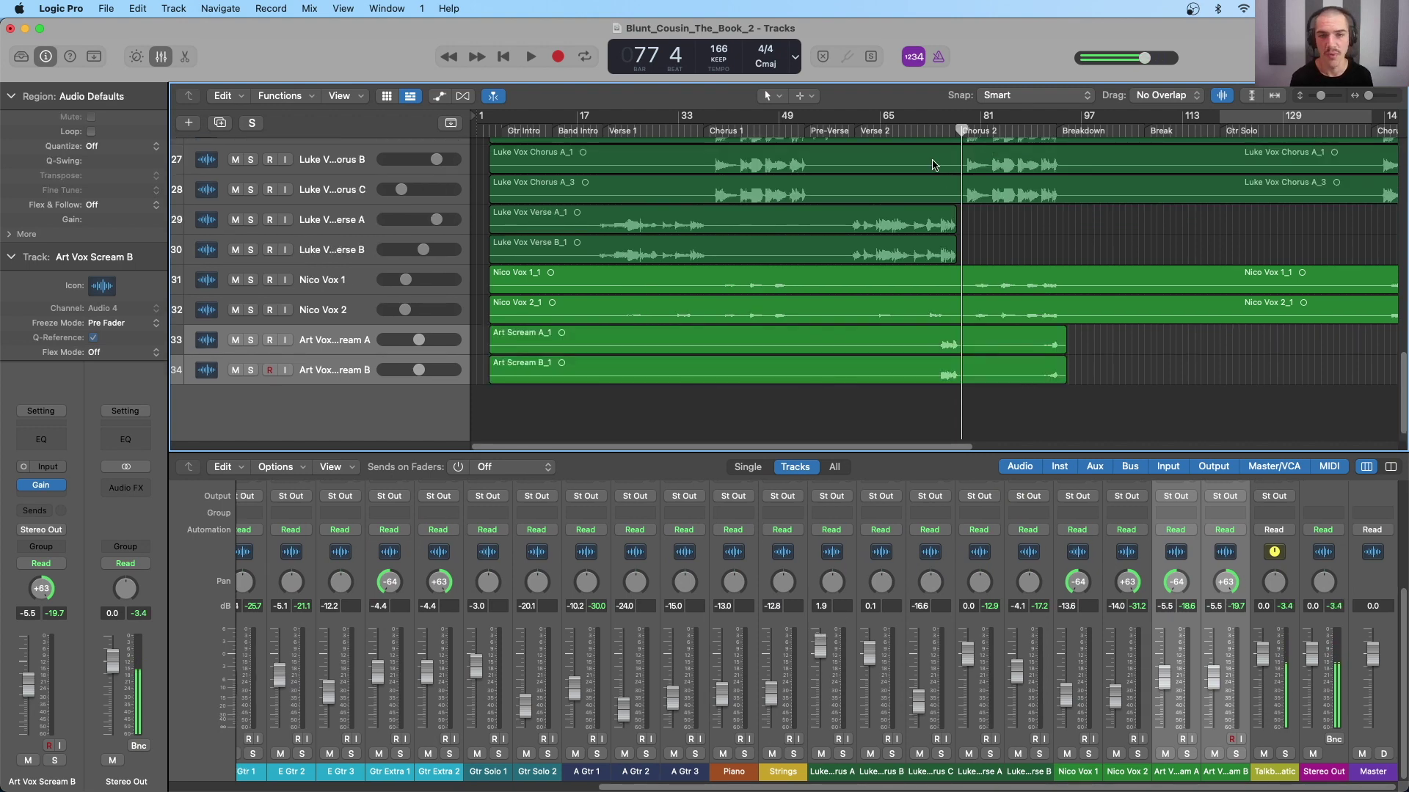